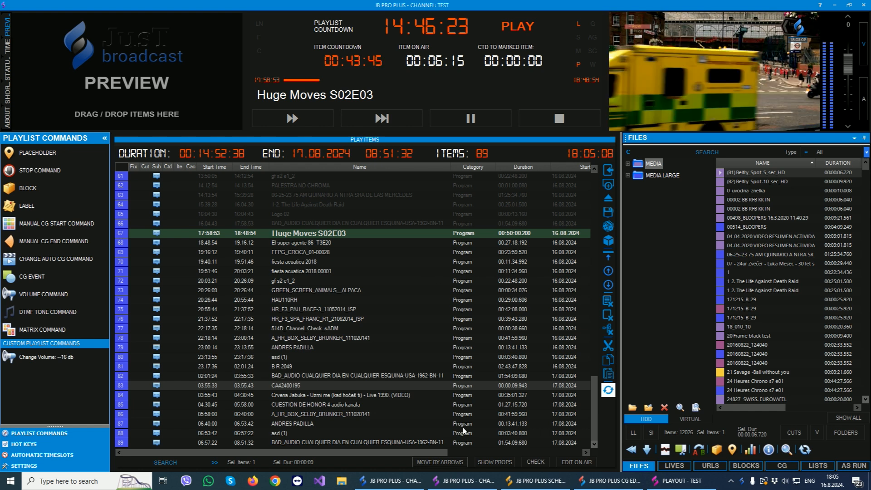
Look through the channel playout, channel remote, Scheduler, CG Editor and TEST playout windows.
{"action": "left_click", "coordinate": [392, 480]}
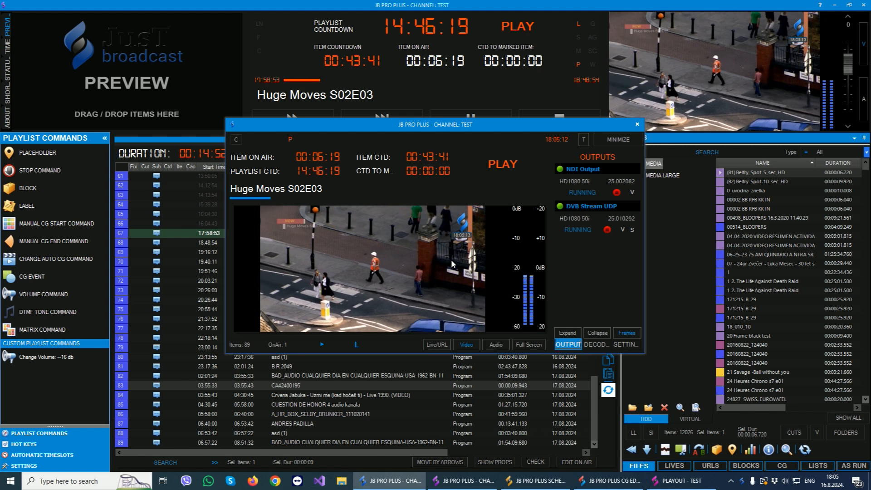
{"action": "left_click", "coordinate": [176, 263]}
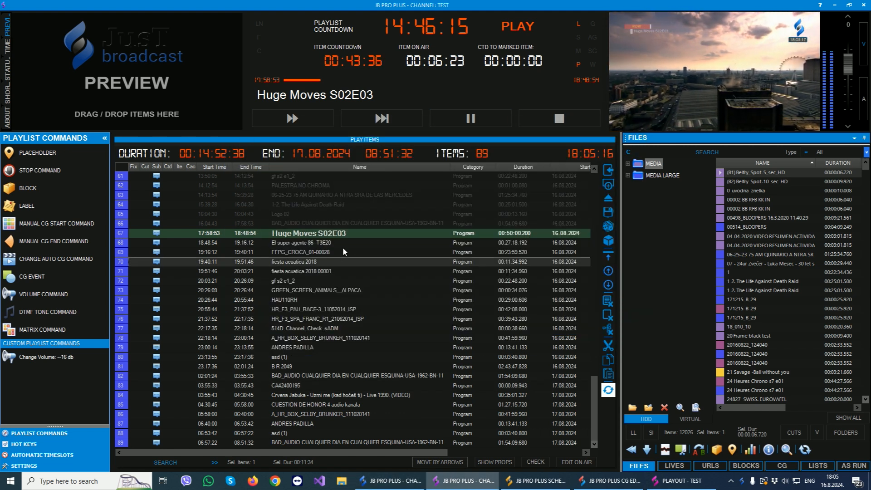
{"action": "left_click", "coordinate": [538, 481]}
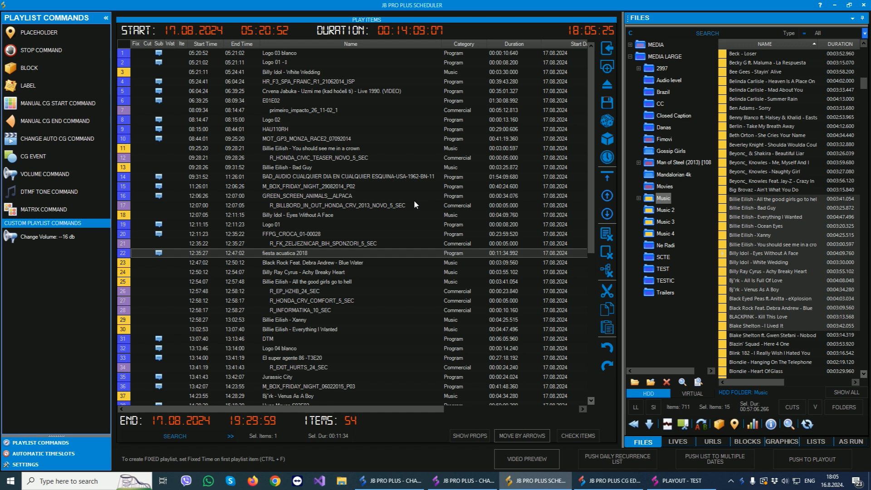
{"action": "left_click", "coordinate": [603, 482]}
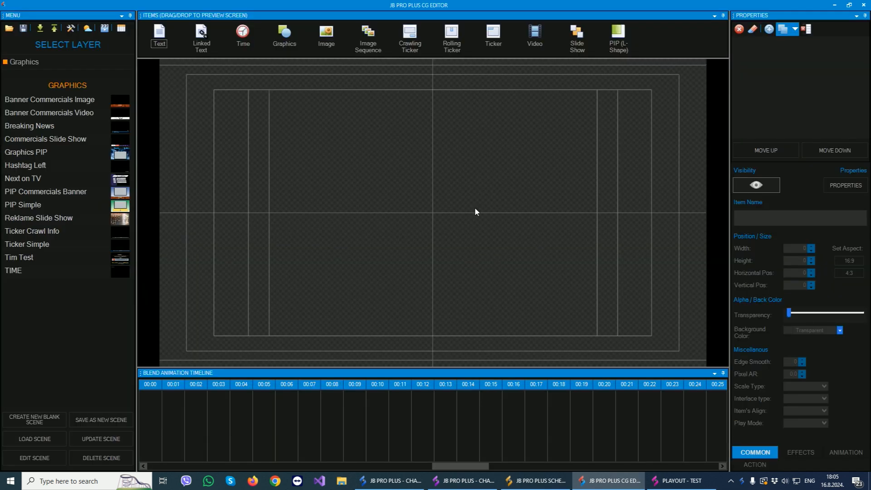
{"action": "left_click", "coordinate": [679, 481]}
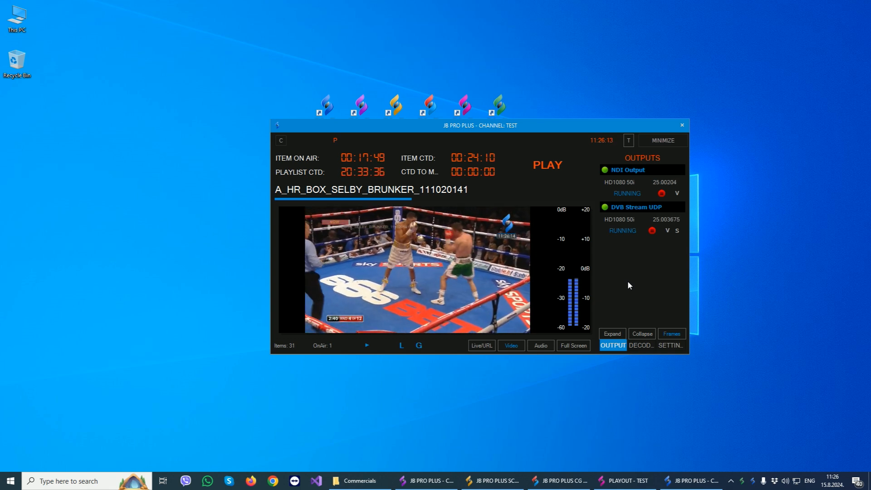
View the status details of the channel's NDI Output and DVB Stream UDP output.
{"action": "left_click", "coordinate": [630, 192]}
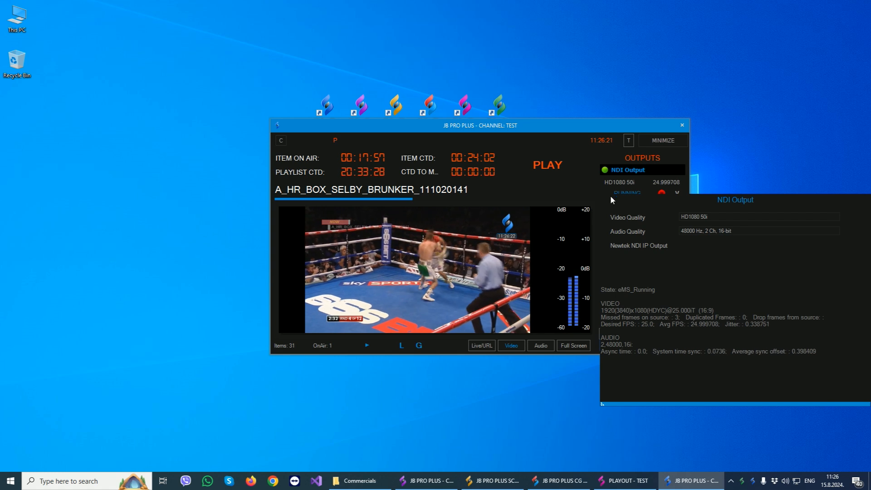
{"action": "left_click", "coordinate": [623, 191]}
{"action": "left_click", "coordinate": [618, 230]}
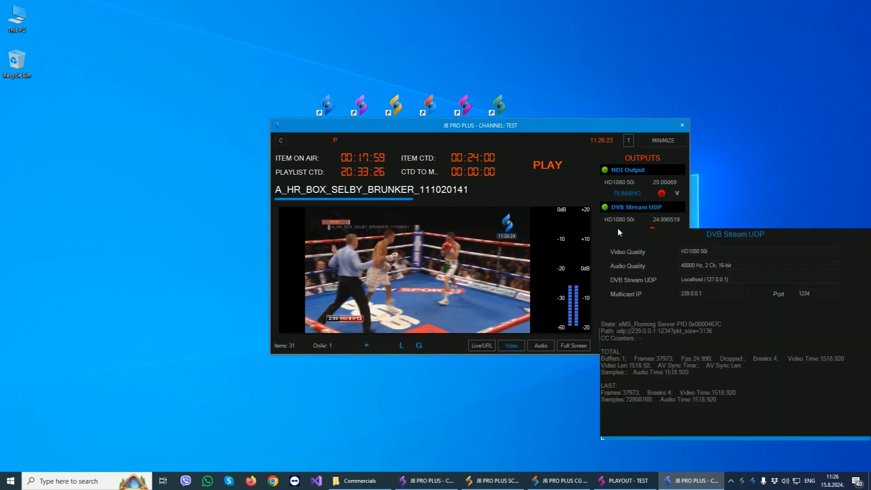
{"action": "left_click", "coordinate": [622, 209]}
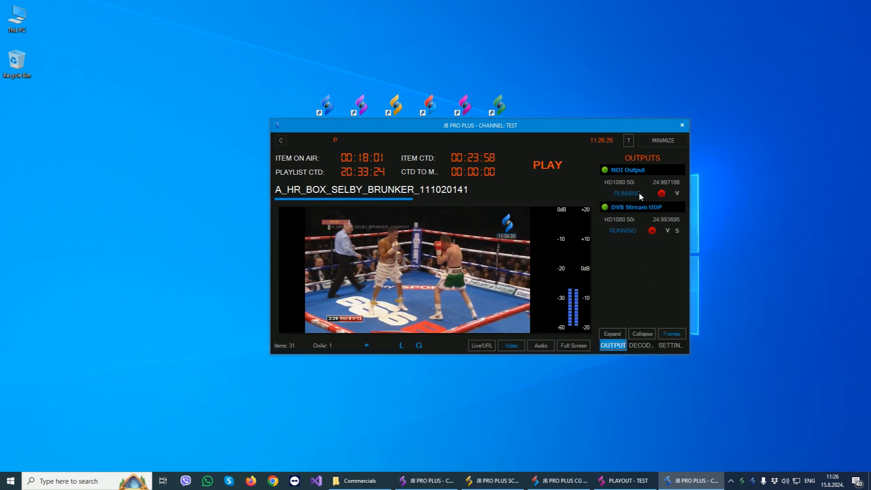
Stop and restart the DVB Stream UDP output, and try the V control of both outputs.
{"action": "left_click", "coordinate": [652, 231]}
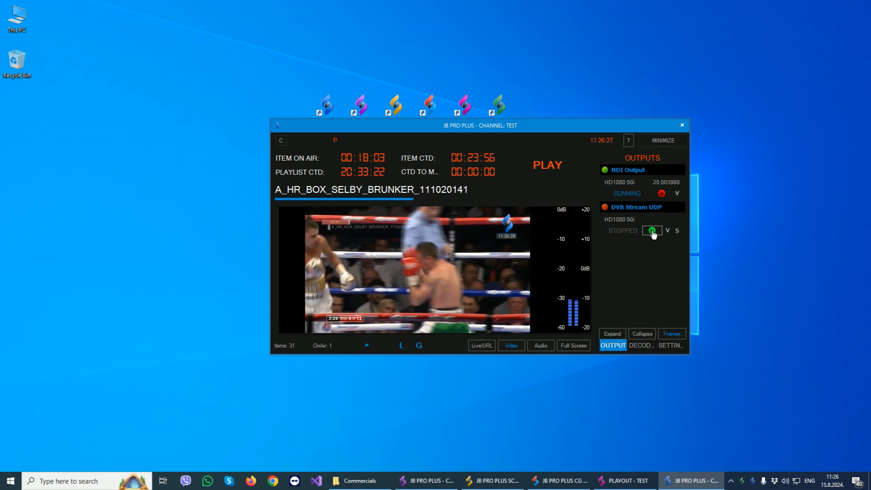
{"action": "left_click", "coordinate": [652, 231]}
{"action": "left_click", "coordinate": [677, 194]}
{"action": "left_click", "coordinate": [677, 194]}
{"action": "left_click", "coordinate": [668, 232]}
{"action": "left_click", "coordinate": [636, 252]}
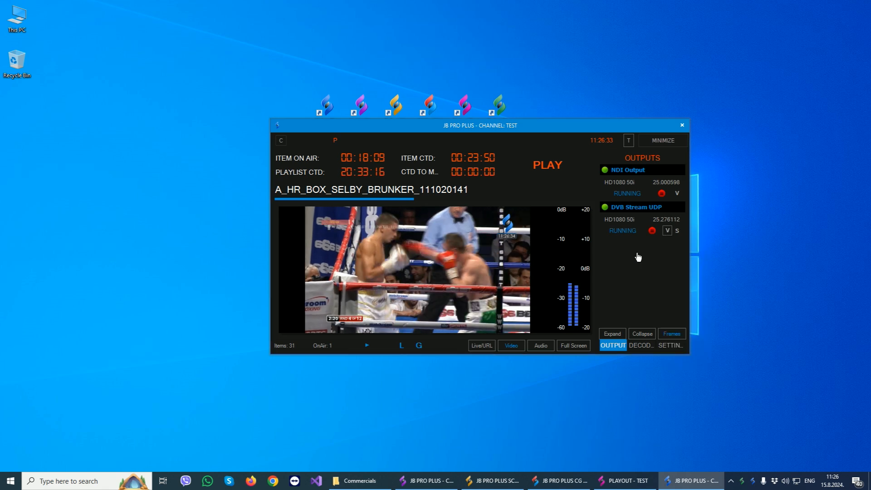
Review the stream settings of the DVB Stream UDP output and leave them without updating the output.
{"action": "left_click", "coordinate": [677, 231]}
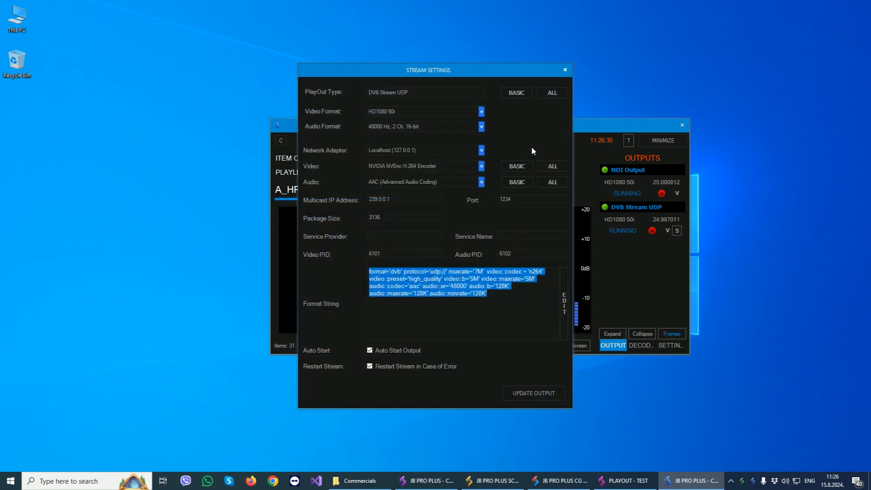
{"action": "left_click", "coordinate": [565, 70]}
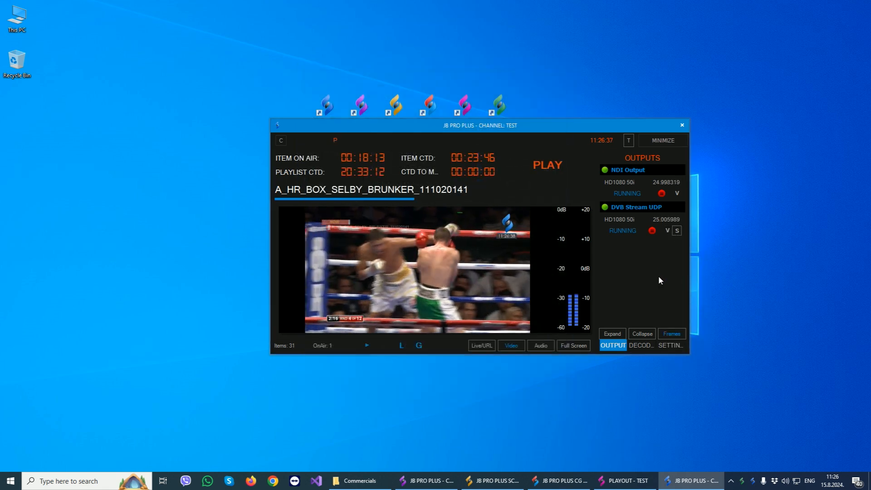
Examine the available playout types, video formats and audio formats in the Output 1 settings.
{"action": "left_click", "coordinate": [667, 346]}
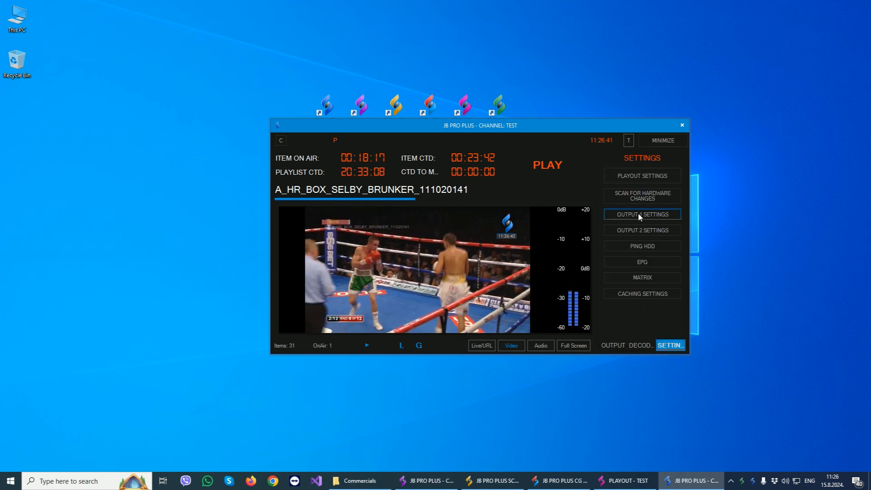
{"action": "left_click", "coordinate": [653, 214]}
{"action": "left_click", "coordinate": [427, 96]}
{"action": "scroll", "coordinate": [439, 136], "scroll_direction": "up", "scroll_amount": 1}
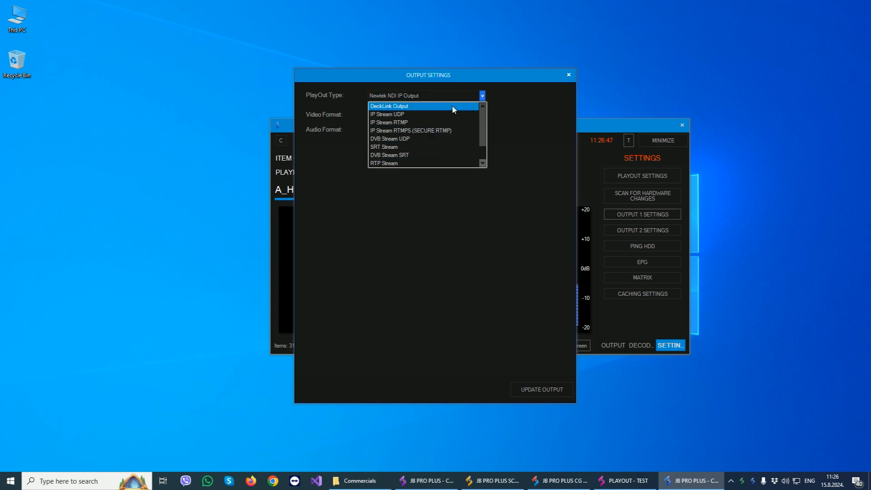
{"action": "scroll", "coordinate": [451, 106], "scroll_direction": "down", "scroll_amount": 1}
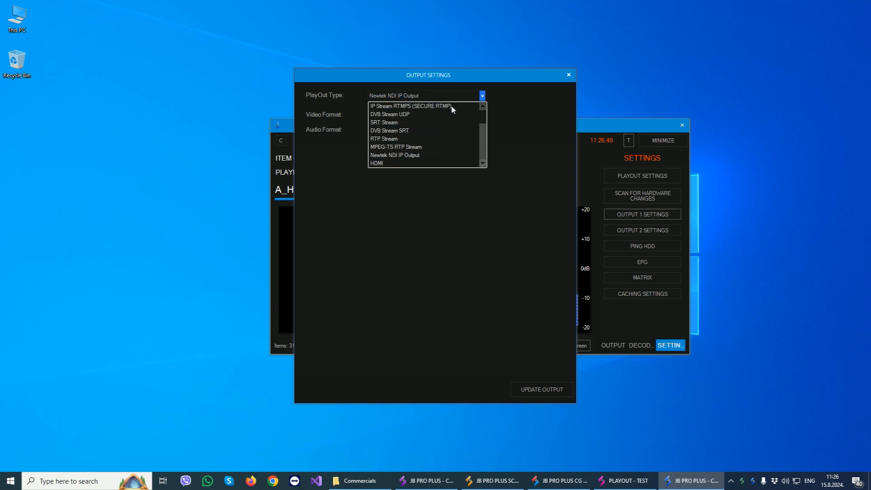
{"action": "left_click", "coordinate": [529, 94]}
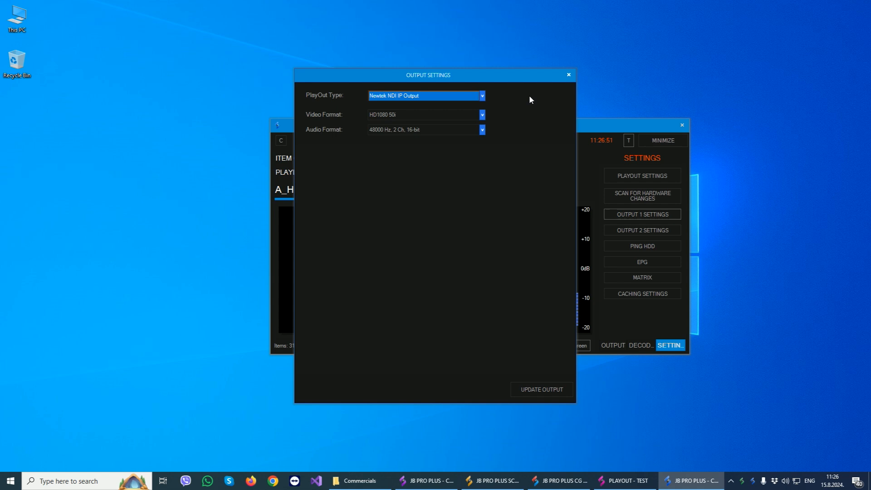
{"action": "left_click", "coordinate": [454, 113]}
{"action": "left_click", "coordinate": [513, 143]}
{"action": "left_click", "coordinate": [474, 131]}
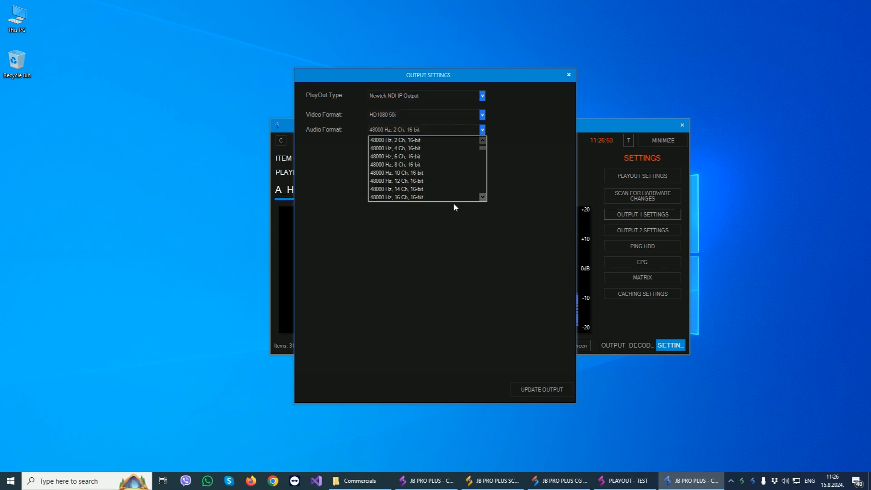
{"action": "left_click", "coordinate": [511, 207]}
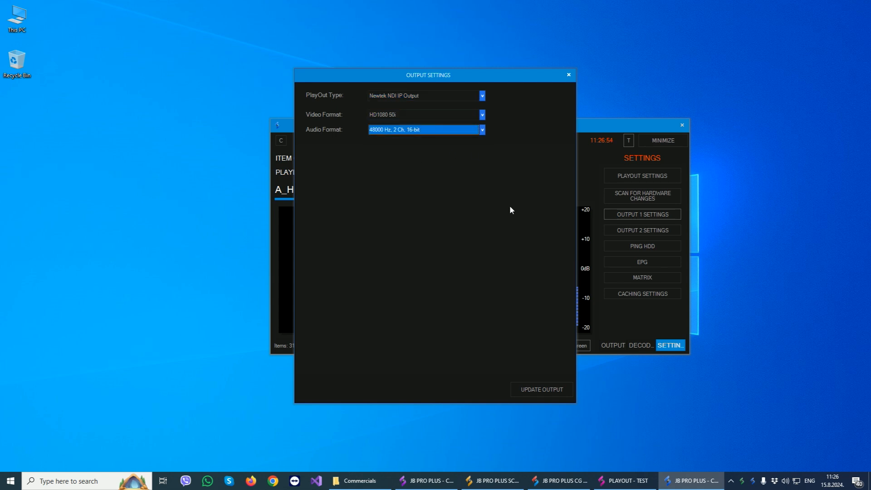
{"action": "left_click", "coordinate": [568, 74]}
View the Output 2 settings and the channel's Matrix Control window.
{"action": "left_click", "coordinate": [656, 228]}
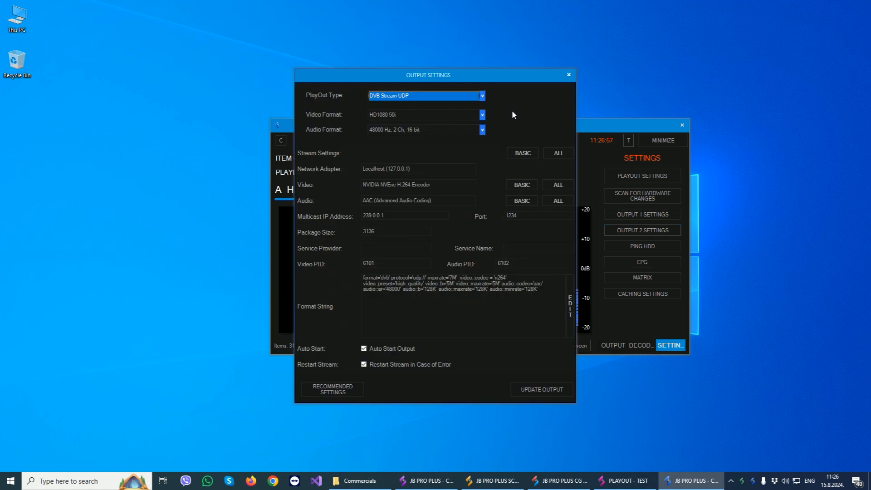
{"action": "left_click", "coordinate": [569, 74]}
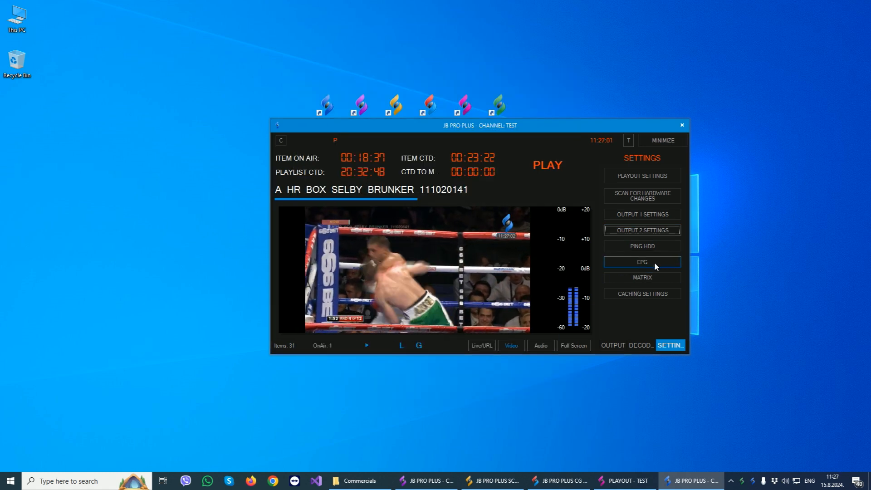
{"action": "left_click", "coordinate": [630, 278]}
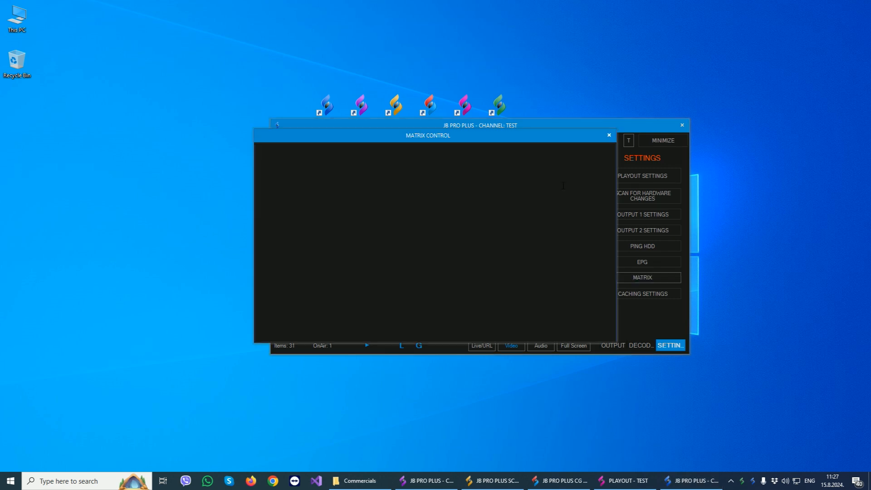
{"action": "left_click", "coordinate": [609, 135]}
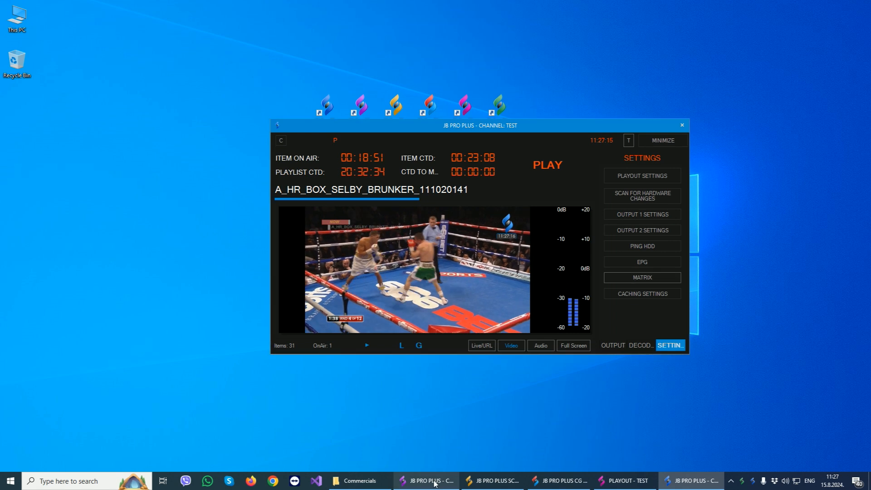
In the channel remote, examine the matrix control options for the LAN (Blackmagic) connection type and the BM 2 matrix command.
{"action": "left_click", "coordinate": [449, 480]}
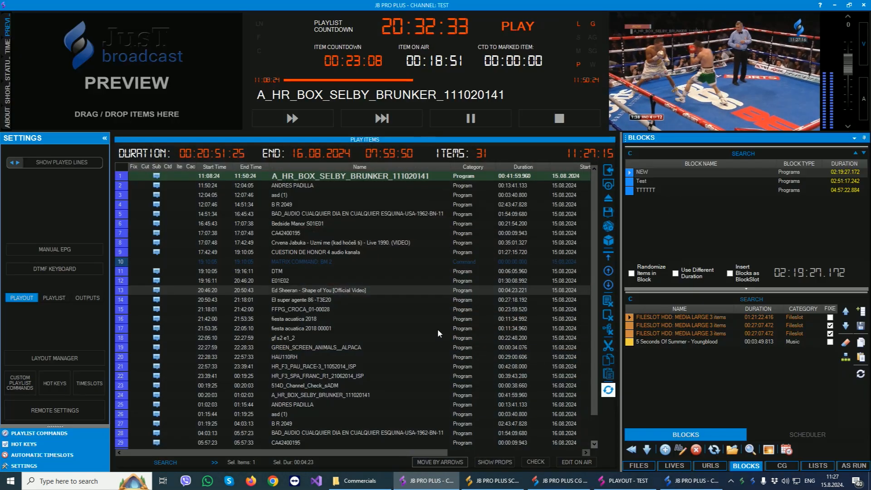
{"action": "left_click", "coordinate": [53, 413]}
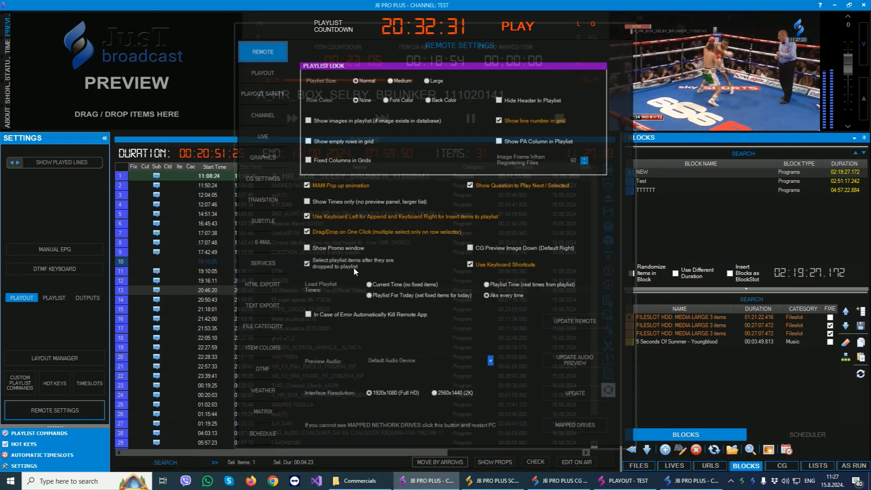
{"action": "left_click", "coordinate": [261, 413]}
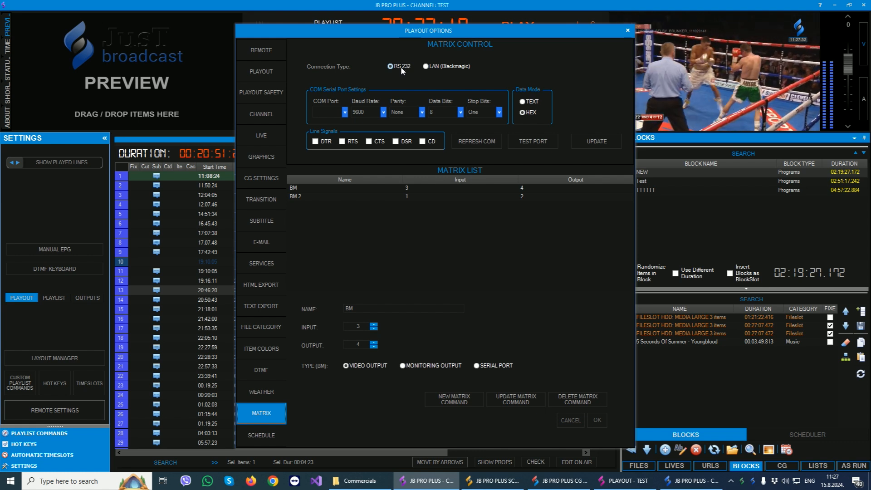
{"action": "left_click", "coordinate": [435, 68]}
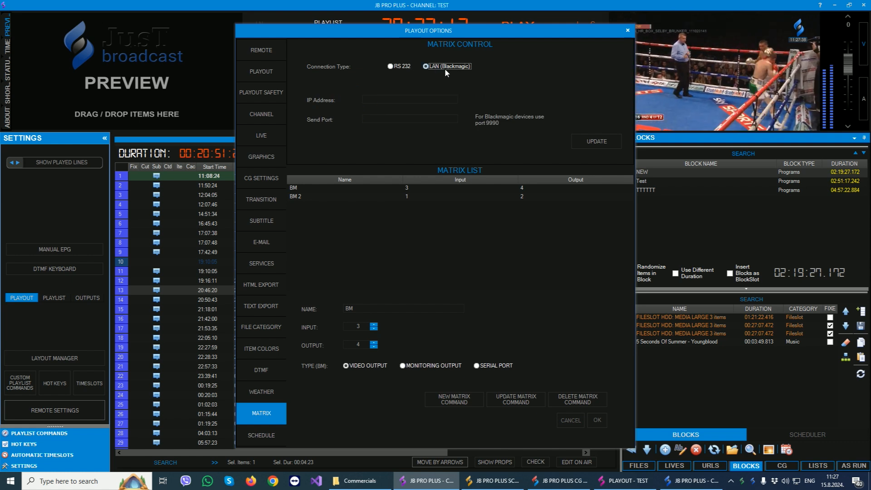
{"action": "left_click", "coordinate": [336, 196]}
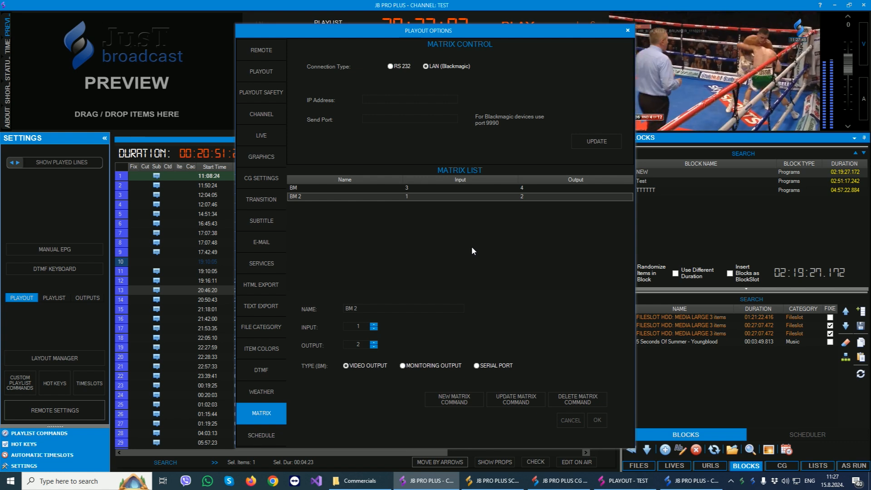
{"action": "left_click", "coordinate": [627, 30]}
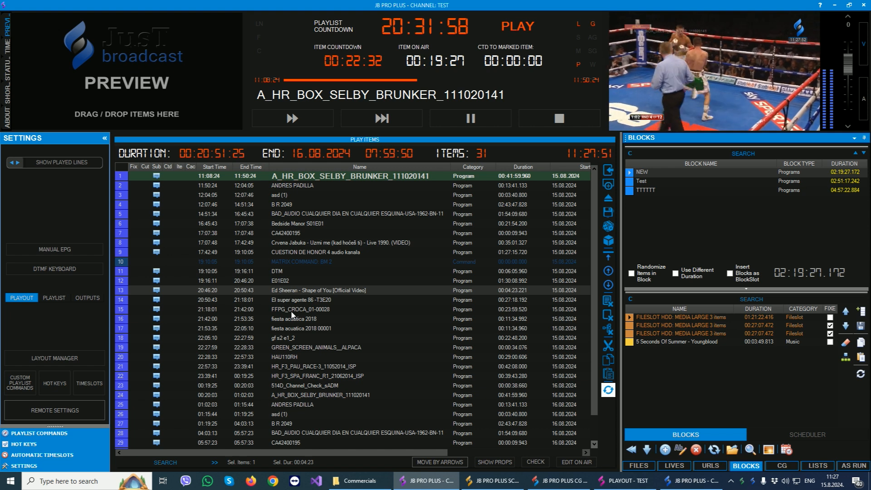
Insert a BM 2 matrix command into the playlist between gf s2 e1_2 and GREEN_SCREEN_ANIMALS__ALPACA.
{"action": "left_click", "coordinate": [42, 434]}
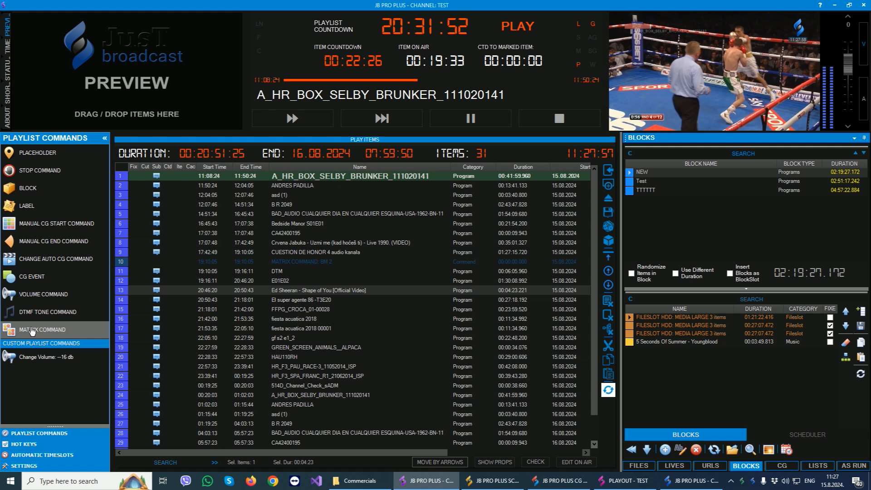
{"action": "left_click_drag", "start_coordinate": [32, 330], "coordinate": [312, 346]}
{"action": "left_click", "coordinate": [321, 203]}
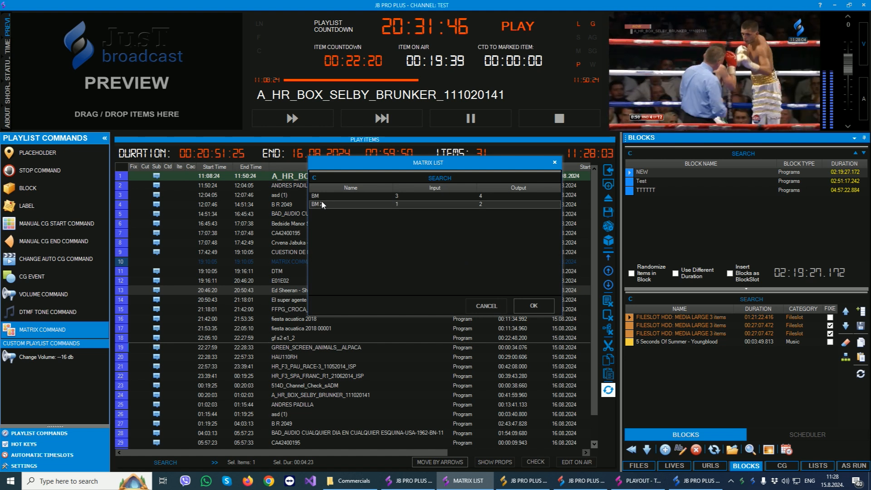
{"action": "left_click", "coordinate": [520, 306]}
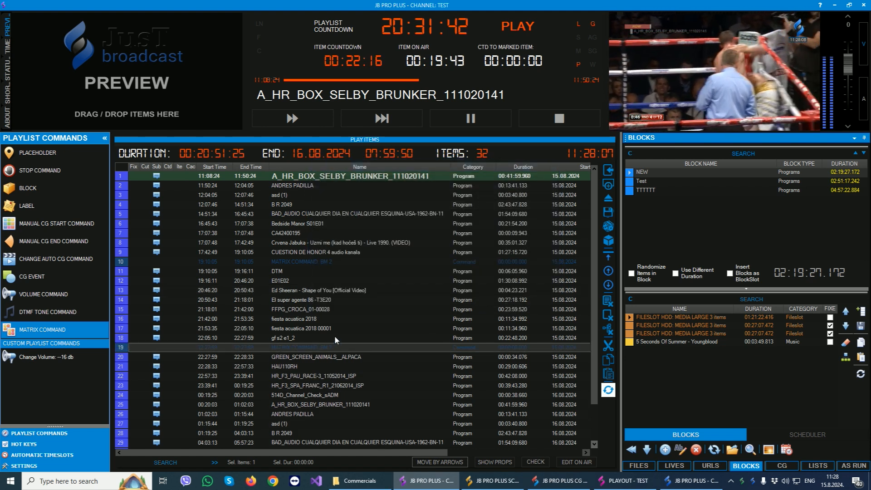
{"action": "scroll", "coordinate": [334, 335], "scroll_direction": "down", "scroll_amount": 1}
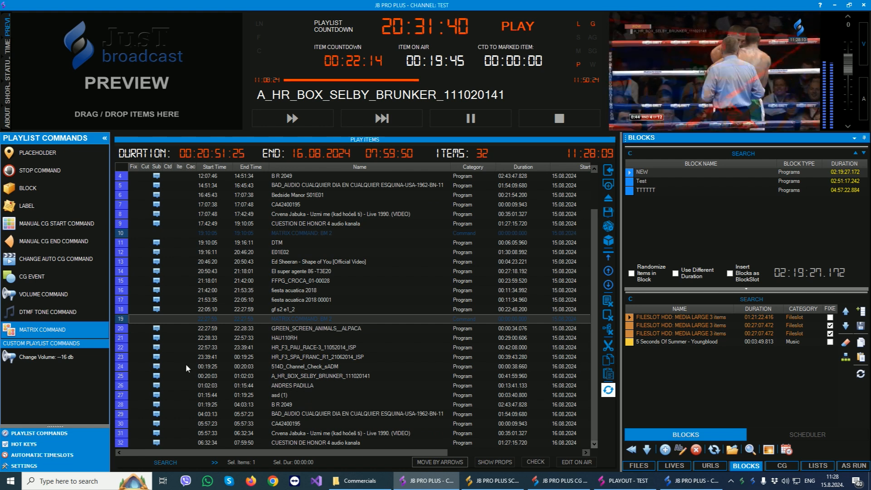
View the matrix command hot key and the playlist commands, and open the remote's settings section.
{"action": "left_click", "coordinate": [25, 445]}
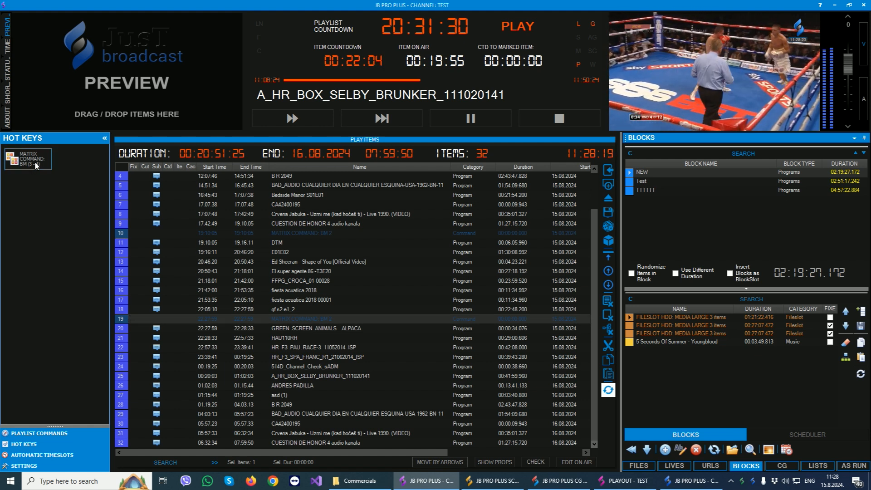
{"action": "left_click", "coordinate": [44, 435]}
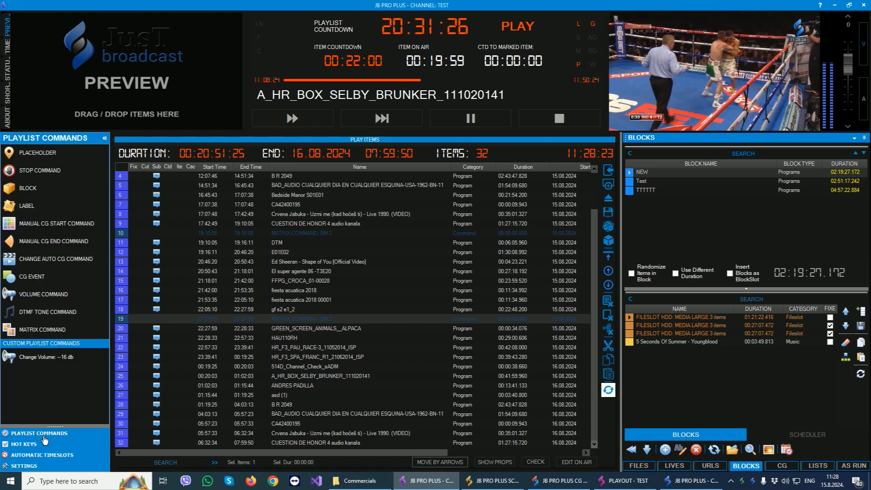
{"action": "left_click", "coordinate": [18, 466]}
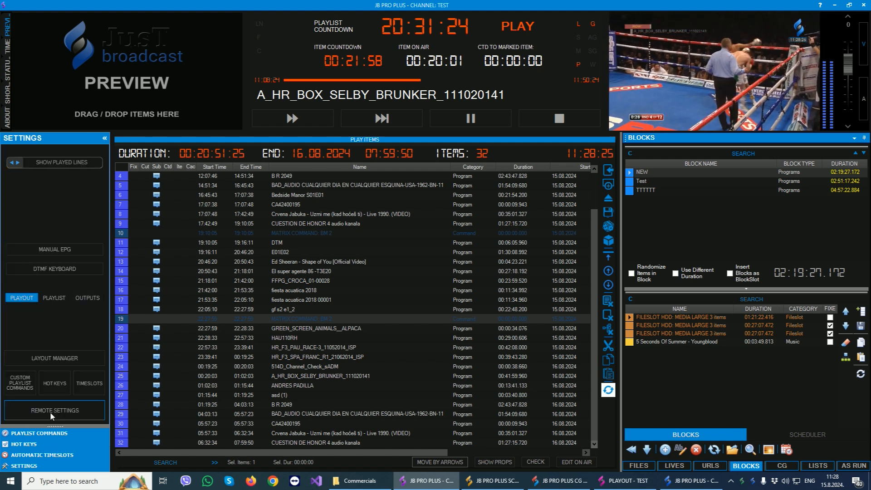
In the remote's Channel settings, examine the Image, Video File and Emergency Playlist background options, leaving without updating the channel.
{"action": "left_click", "coordinate": [52, 411]}
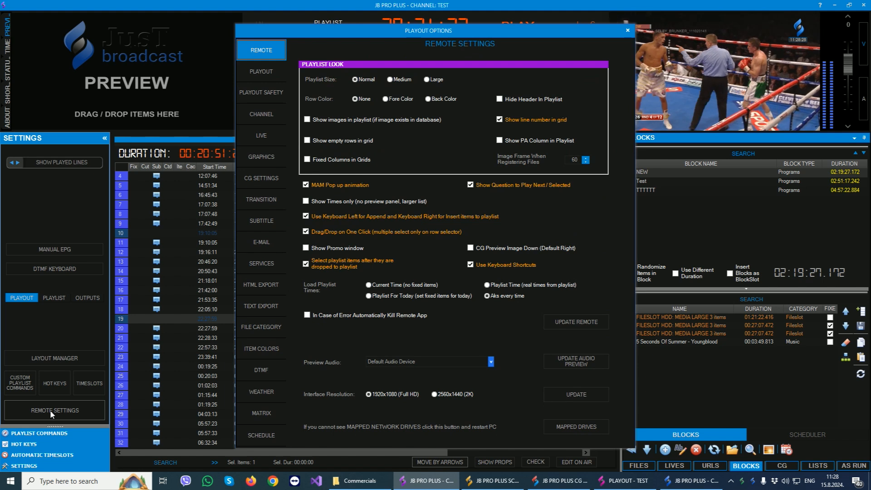
{"action": "left_click", "coordinate": [257, 118]}
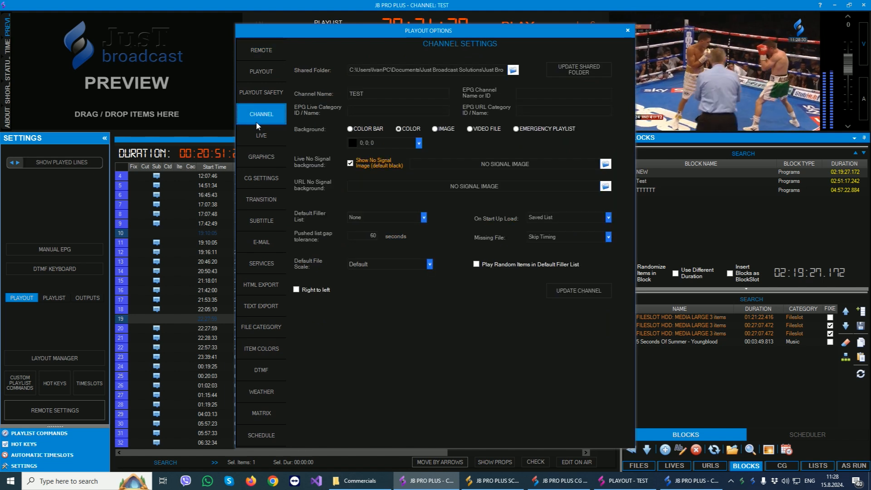
{"action": "left_click", "coordinate": [404, 130]}
{"action": "left_click", "coordinate": [448, 131]}
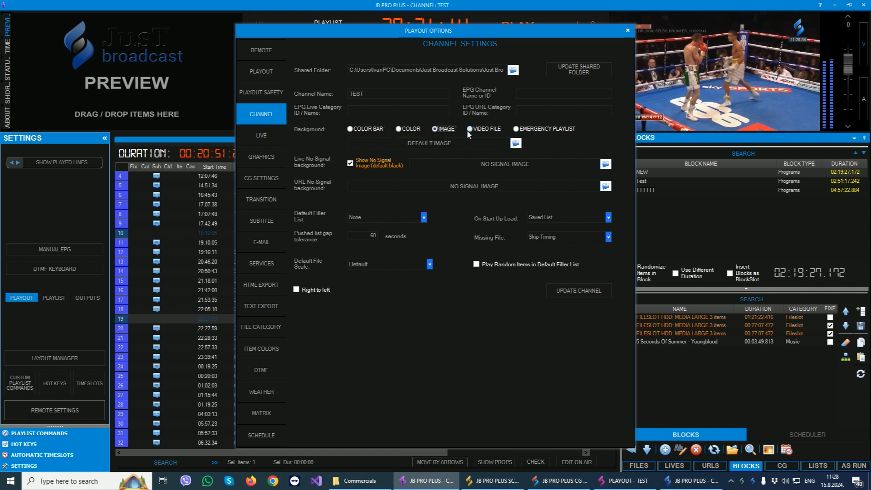
{"action": "left_click", "coordinate": [472, 130]}
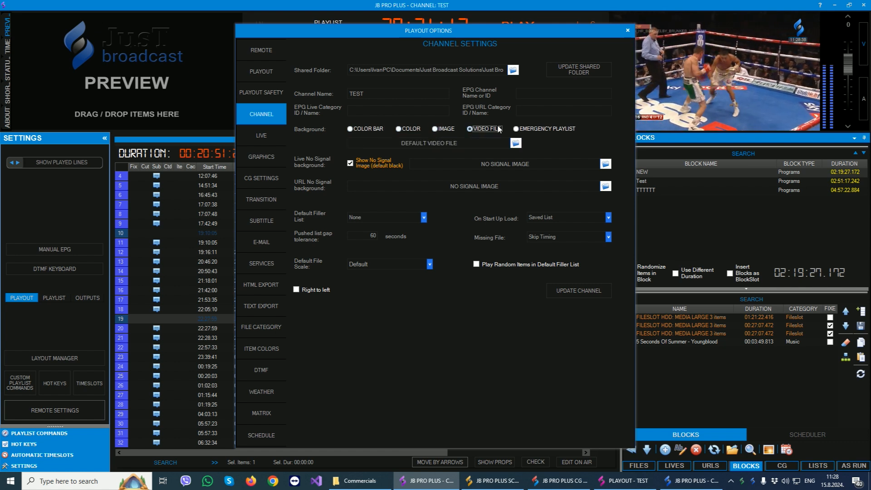
{"action": "left_click", "coordinate": [536, 129]}
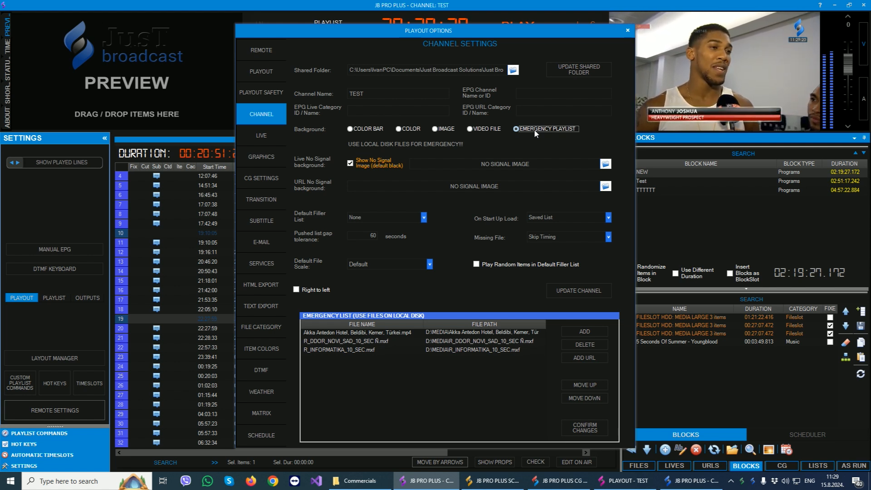
{"action": "left_click", "coordinate": [628, 30]}
Switch to JB PRO PLUS SCHEDULER and compare its pushed lists with its daily lists.
{"action": "left_click", "coordinate": [487, 485]}
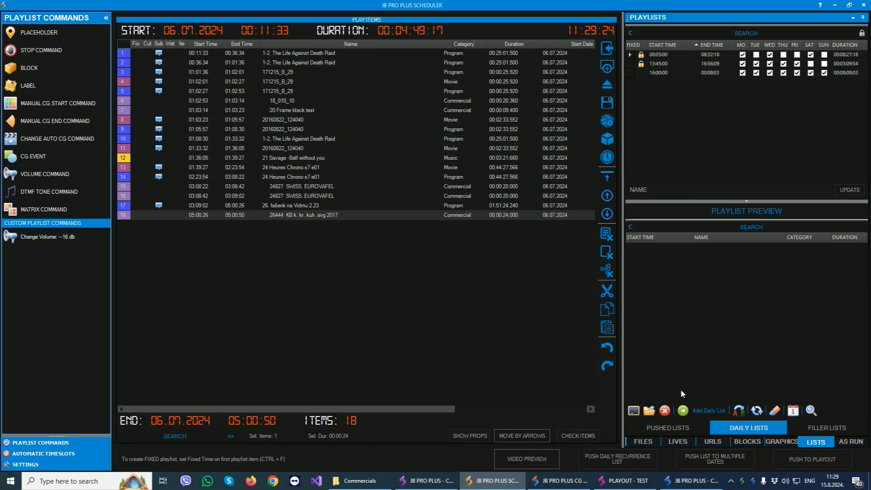
{"action": "left_click", "coordinate": [666, 427]}
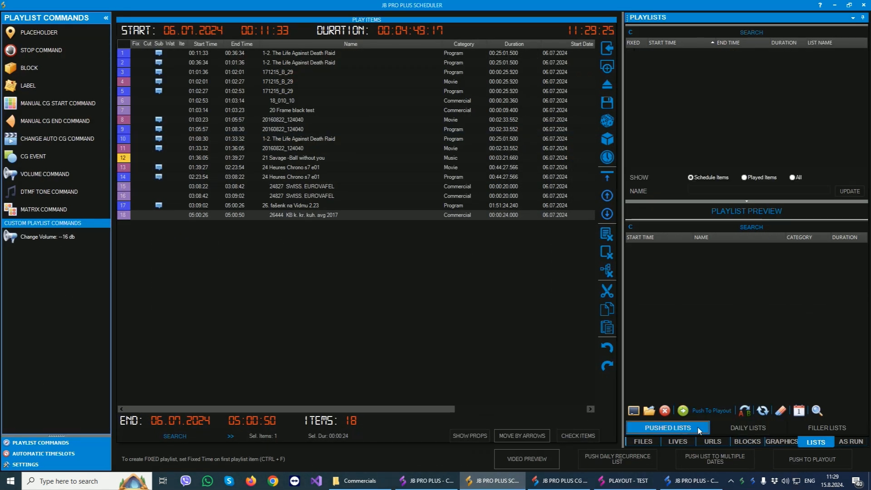
{"action": "left_click", "coordinate": [738, 427]}
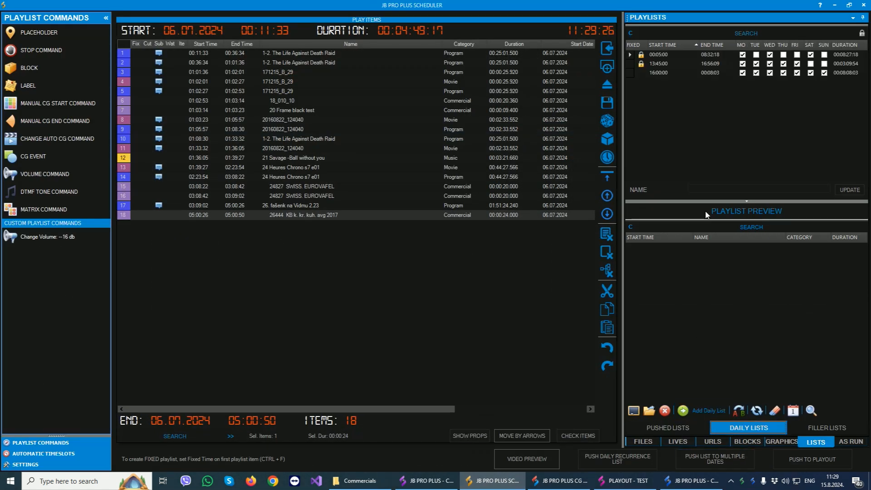
{"action": "left_click", "coordinate": [677, 426]}
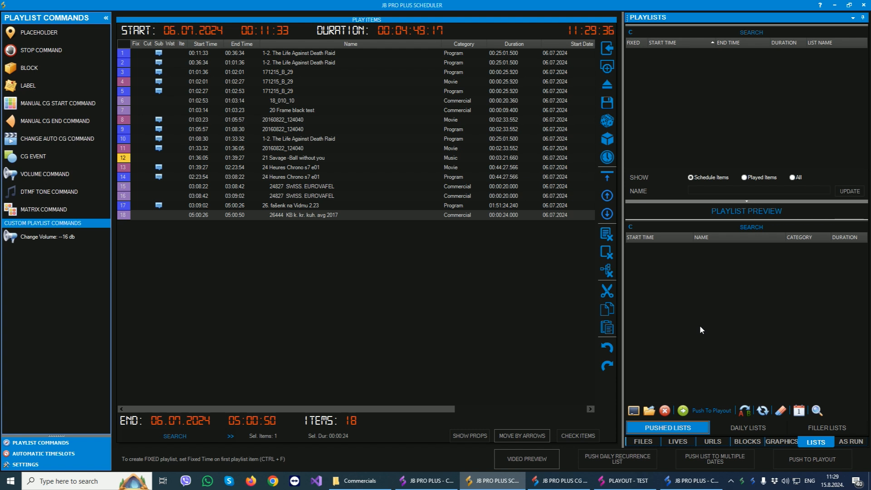
{"action": "left_click", "coordinate": [747, 426]}
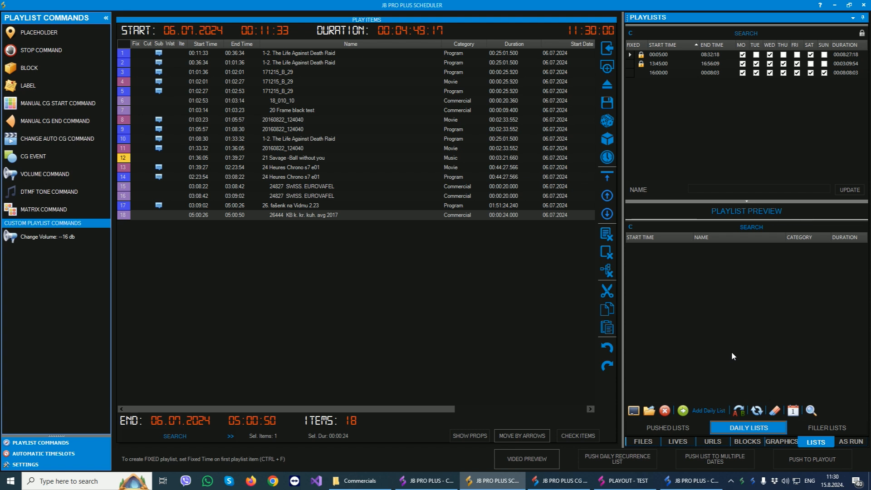
Fix the first playlist item's start time and push the playlist as a daily recurrence list for Monday, Wednesday and Friday.
{"action": "left_click", "coordinate": [278, 54]}
{"action": "key", "text": "ctrl+f"}
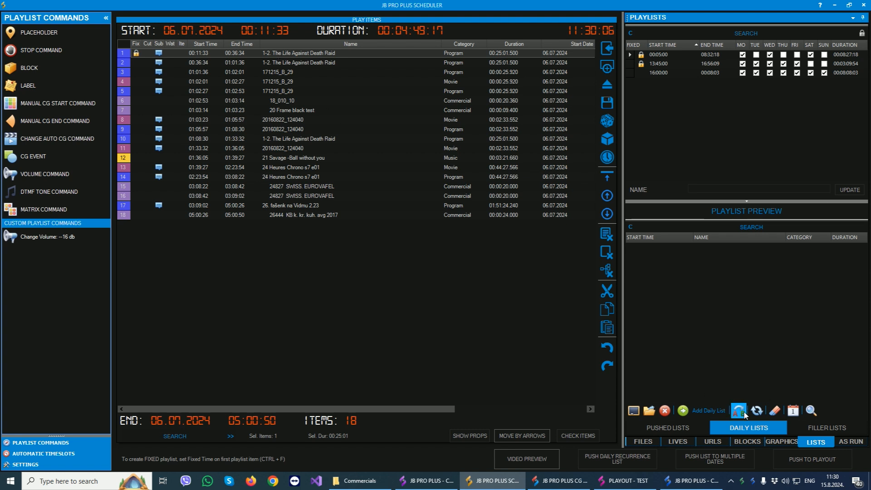
{"action": "left_click", "coordinate": [635, 458]}
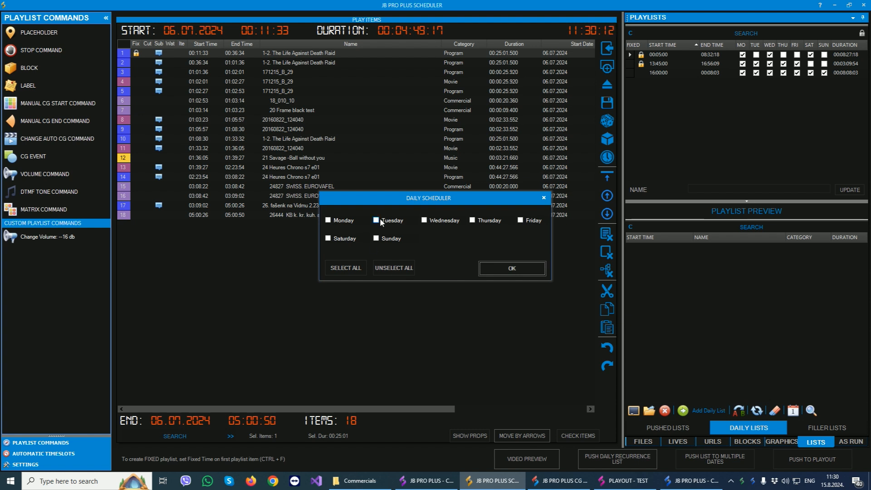
{"action": "left_click", "coordinate": [338, 220]}
{"action": "left_click", "coordinate": [433, 220]}
{"action": "left_click", "coordinate": [523, 221]}
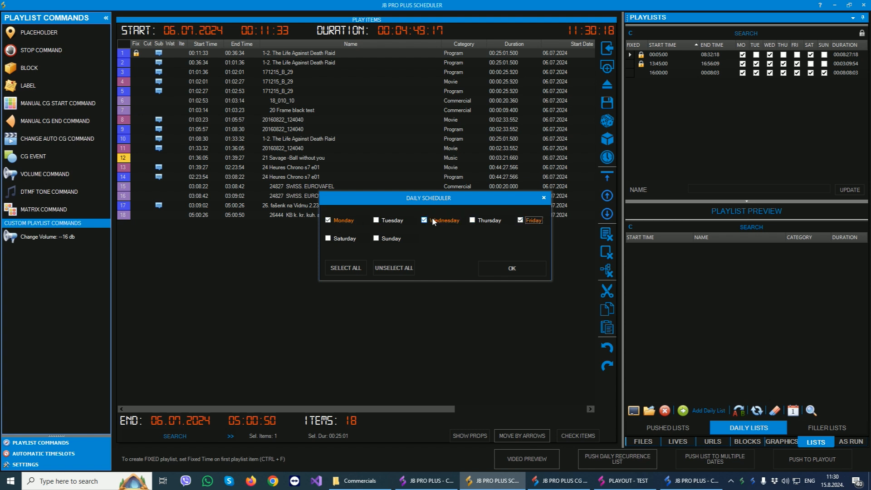
{"action": "left_click", "coordinate": [511, 270]}
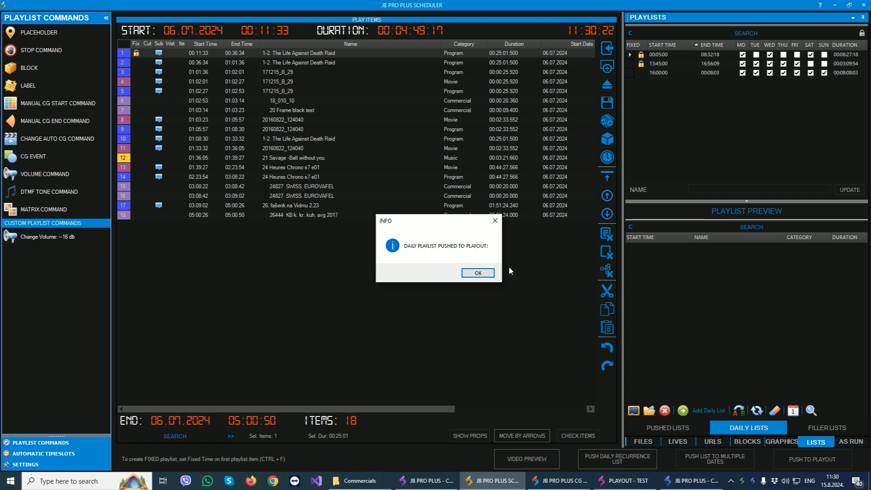
{"action": "left_click", "coordinate": [482, 273]}
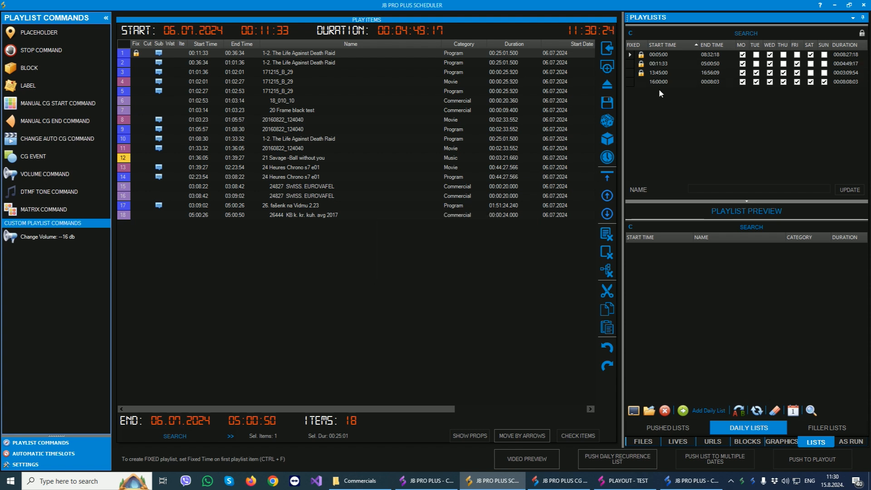
View the 00:11:33 daily list in the scheduler and among the channel remote's daily lists, returning to the scheduler.
{"action": "left_click", "coordinate": [668, 67]}
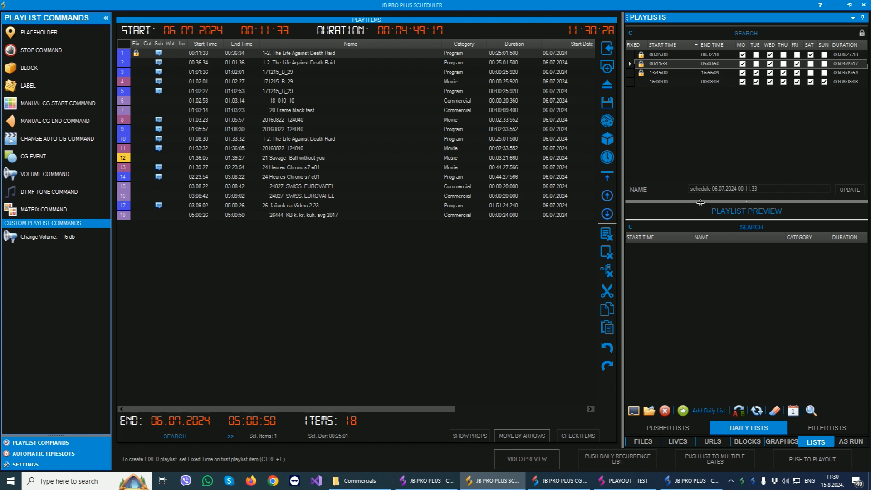
{"action": "left_click", "coordinate": [426, 481]}
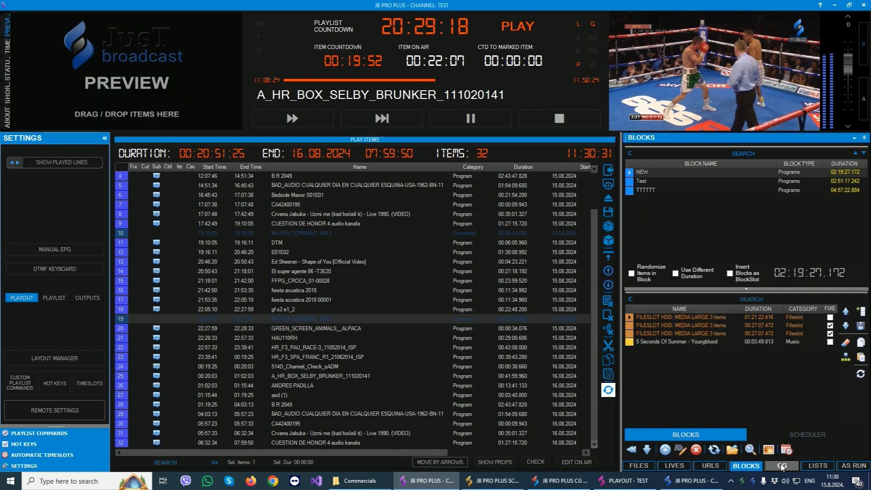
{"action": "left_click", "coordinate": [813, 467]}
{"action": "left_click", "coordinate": [773, 454]}
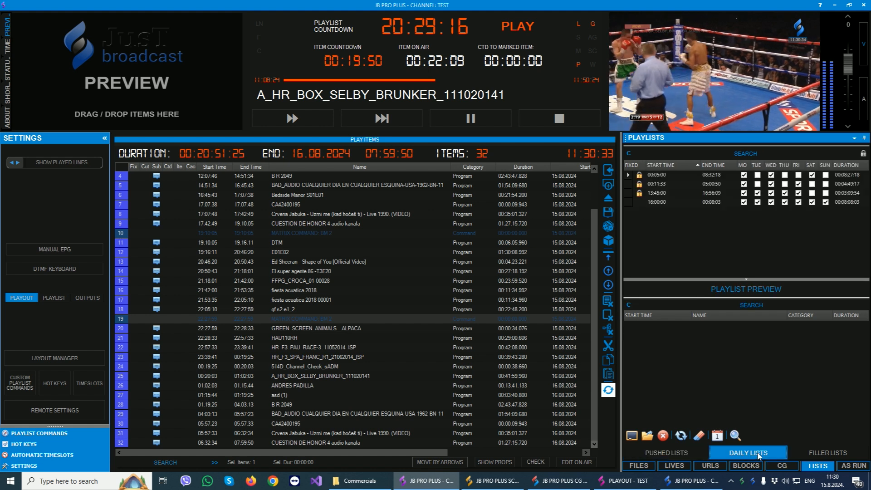
{"action": "left_click", "coordinate": [658, 184]}
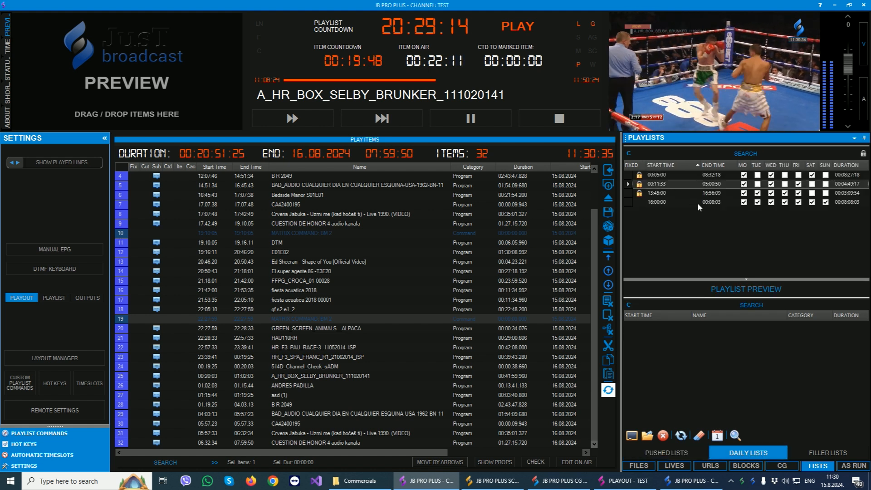
{"action": "left_click", "coordinate": [499, 482]}
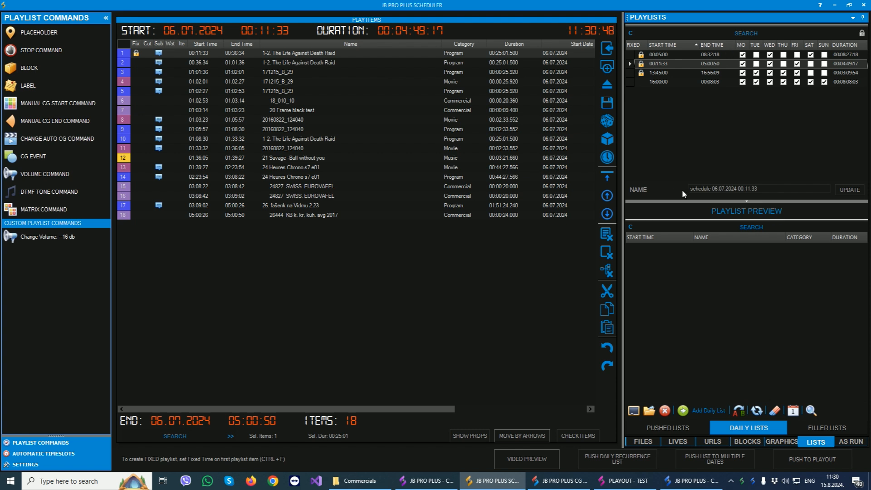
Switch to the TEST channel remote and view its block schedules and its list of blocks.
{"action": "left_click", "coordinate": [432, 485]}
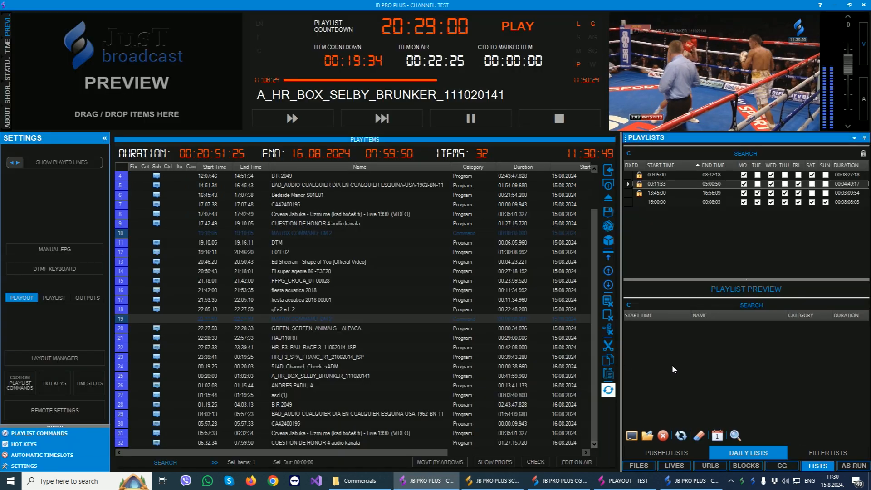
{"action": "left_click", "coordinate": [746, 467]}
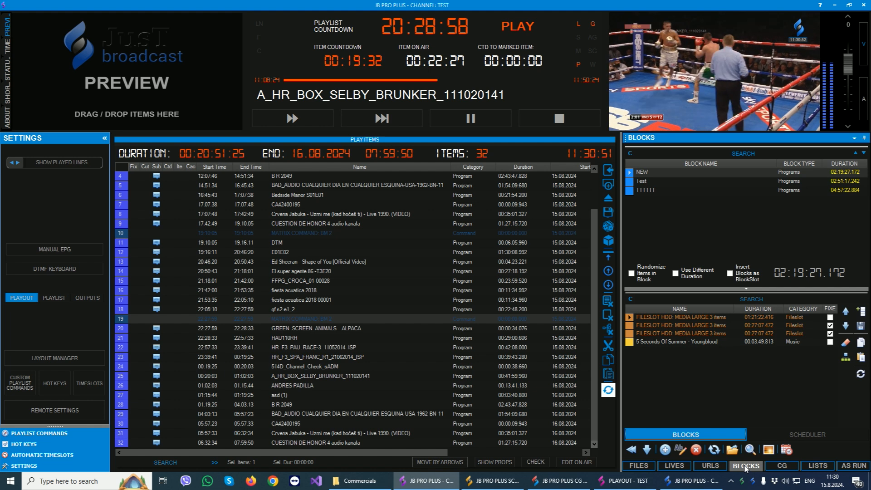
{"action": "left_click", "coordinate": [802, 435]}
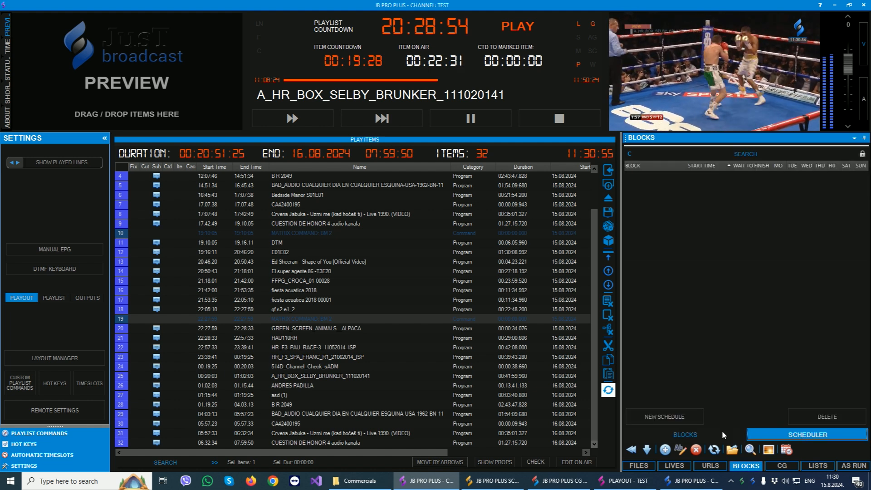
{"action": "left_click", "coordinate": [706, 435]}
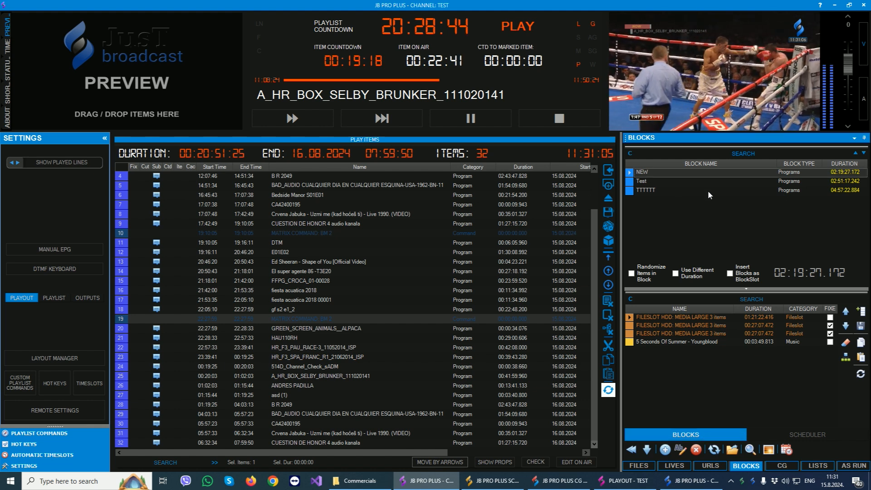
Set up a schedule for the NEW block at 12:00:00 on Monday, Tuesday and Wednesday.
{"action": "left_click", "coordinate": [786, 450]}
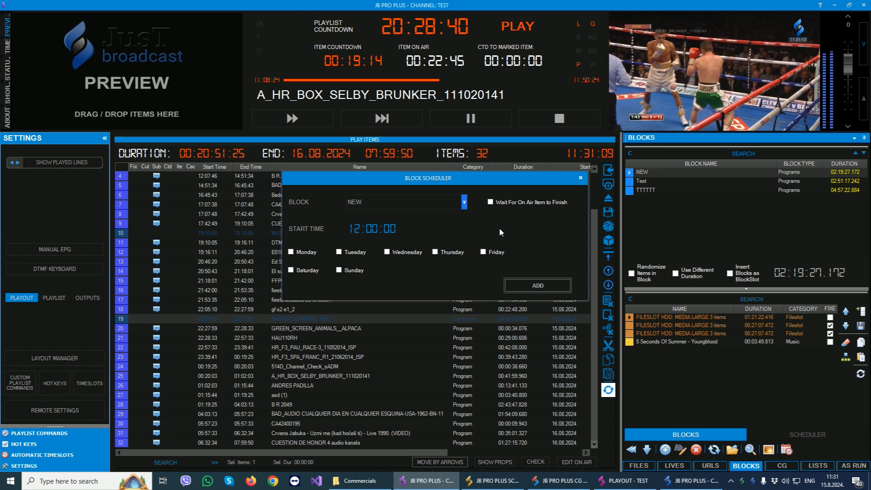
{"action": "left_click_drag", "start_coordinate": [348, 228], "coordinate": [410, 227]}
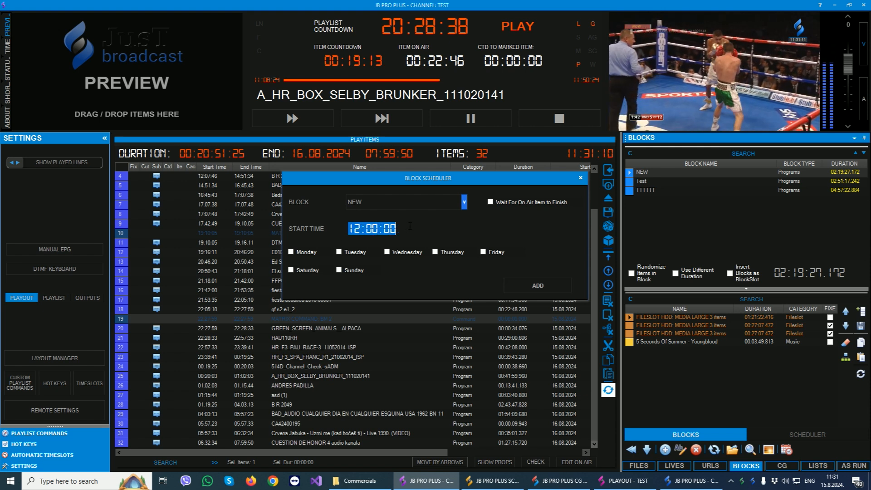
{"action": "left_click", "coordinate": [291, 252]}
{"action": "left_click", "coordinate": [338, 252]}
{"action": "left_click", "coordinate": [398, 251]}
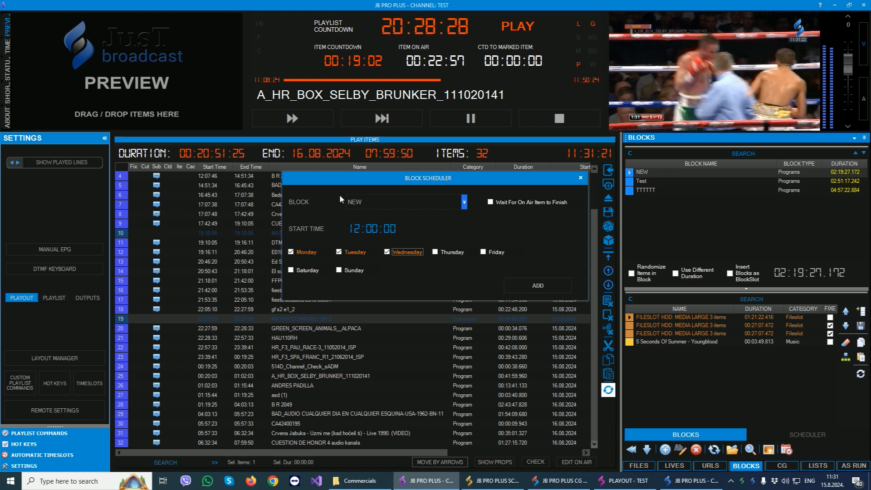
{"action": "left_click", "coordinate": [351, 229]}
{"action": "left_click_drag", "start_coordinate": [349, 228], "coordinate": [395, 229]}
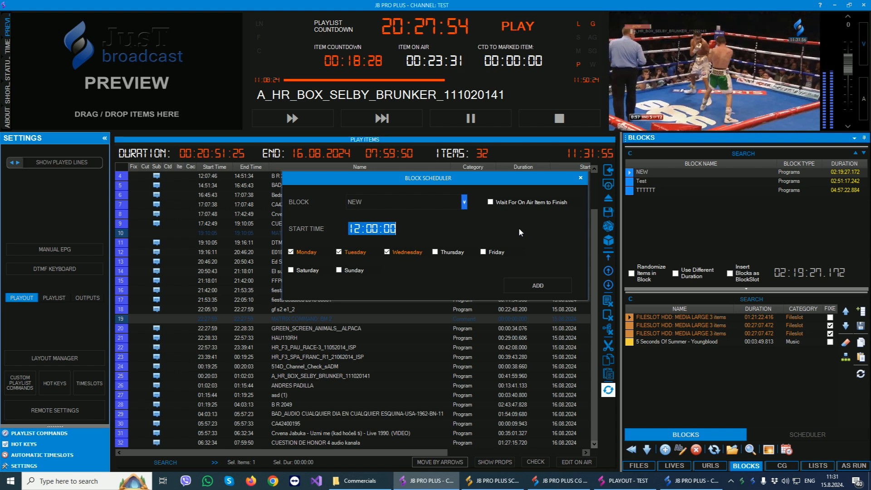
Enable Wait For On Air Item to Finish, add the block schedule, and show the scheduled blocks.
{"action": "left_click", "coordinate": [502, 202]}
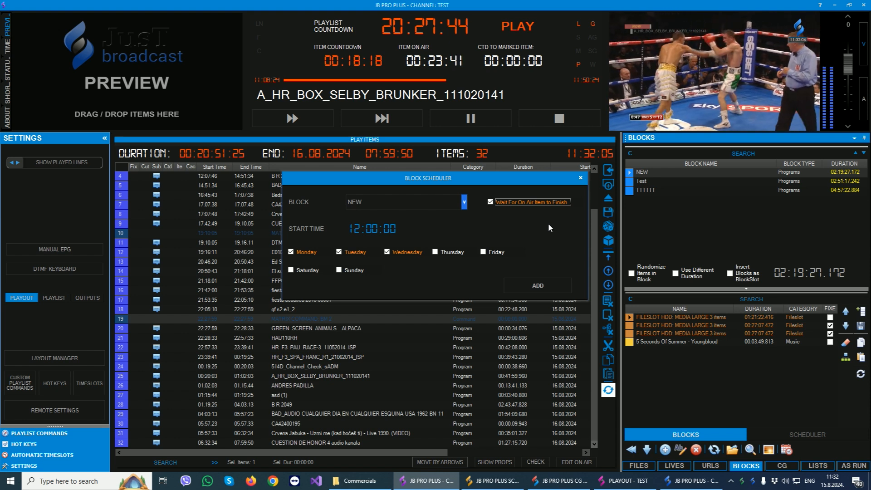
{"action": "left_click", "coordinate": [536, 293]}
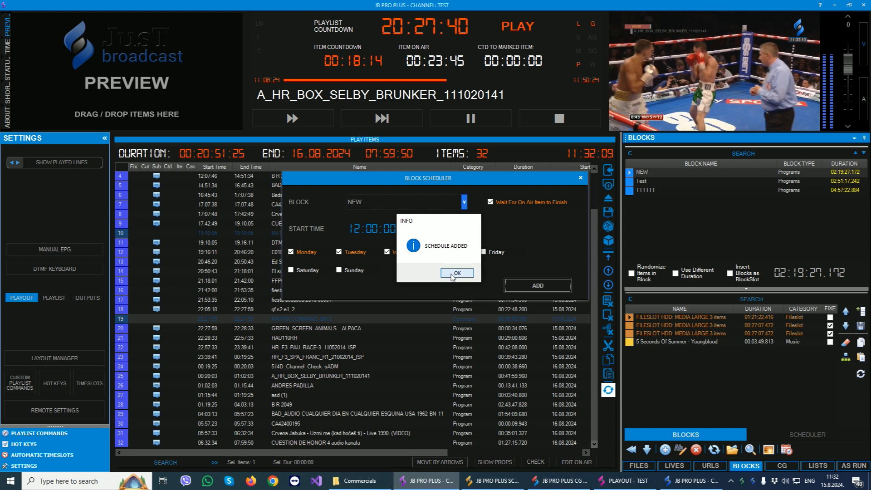
{"action": "left_click", "coordinate": [467, 273]}
{"action": "left_click", "coordinate": [580, 178]}
{"action": "left_click", "coordinate": [794, 435]}
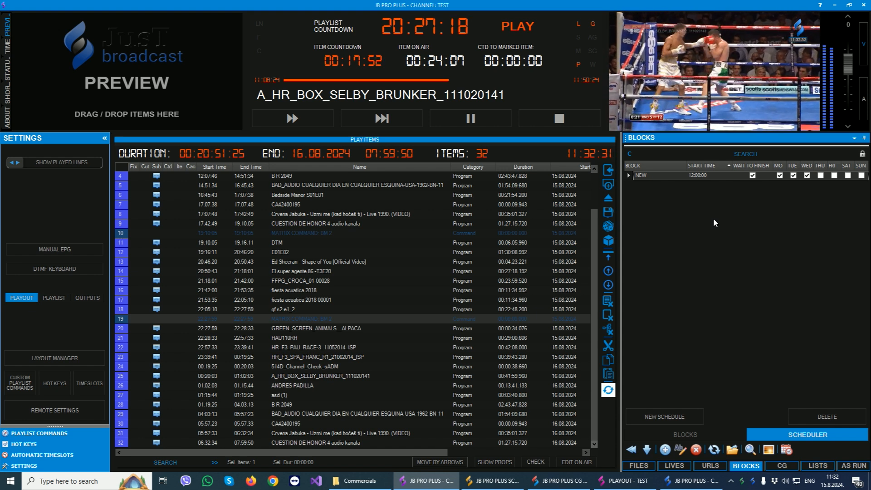
View the scheduled graphics, the CG items on air, and the Graphics PIP template in the manual layer.
{"action": "left_click", "coordinate": [779, 463]}
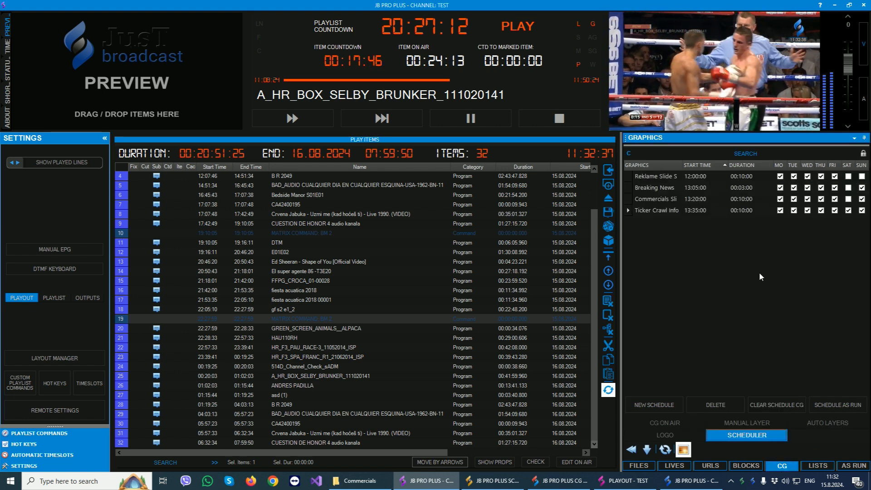
{"action": "left_click", "coordinate": [674, 422]}
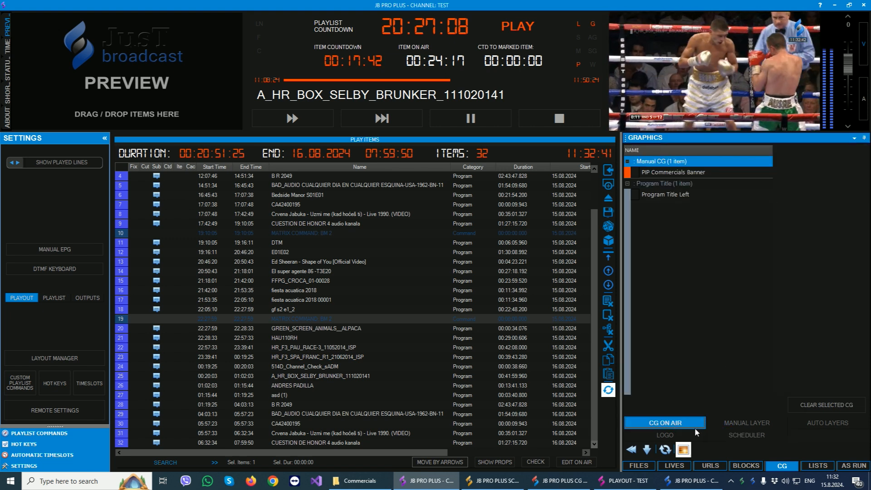
{"action": "left_click", "coordinate": [723, 424]}
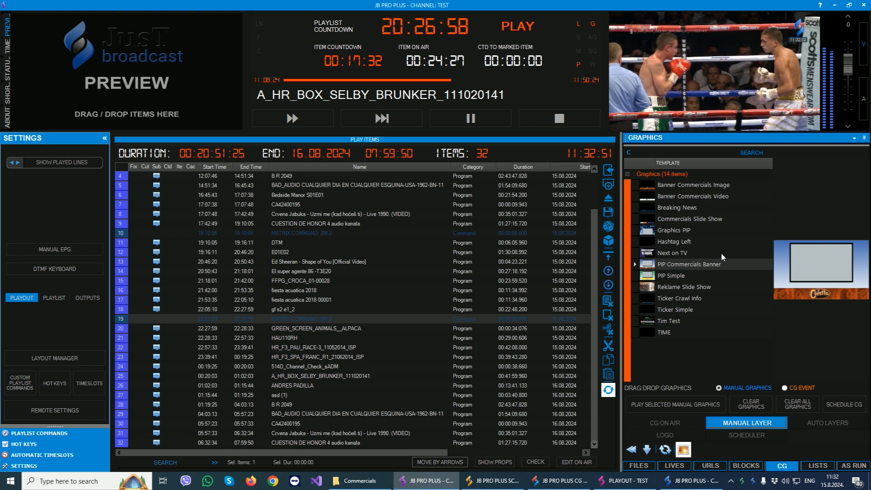
{"action": "left_click", "coordinate": [670, 231]}
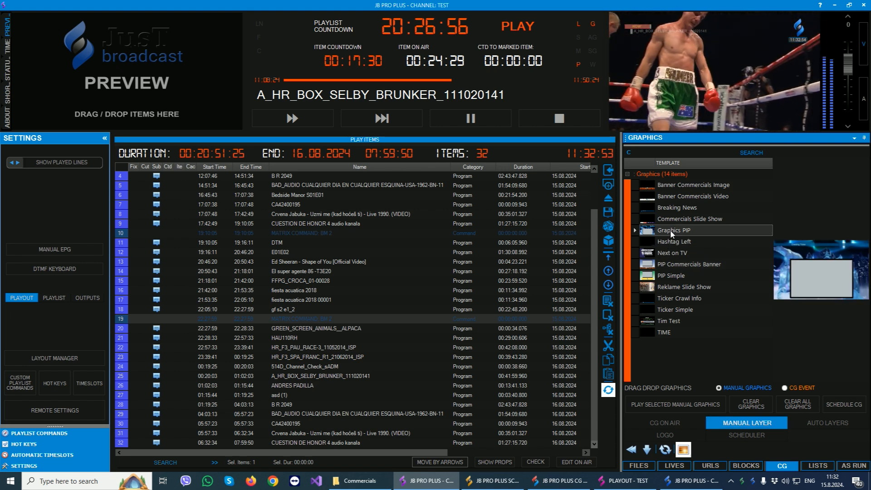
Start a CG schedule for the Commercials Slide Show template with start time 08:00:00 and duration 00:01:00.
{"action": "left_click", "coordinate": [683, 219]}
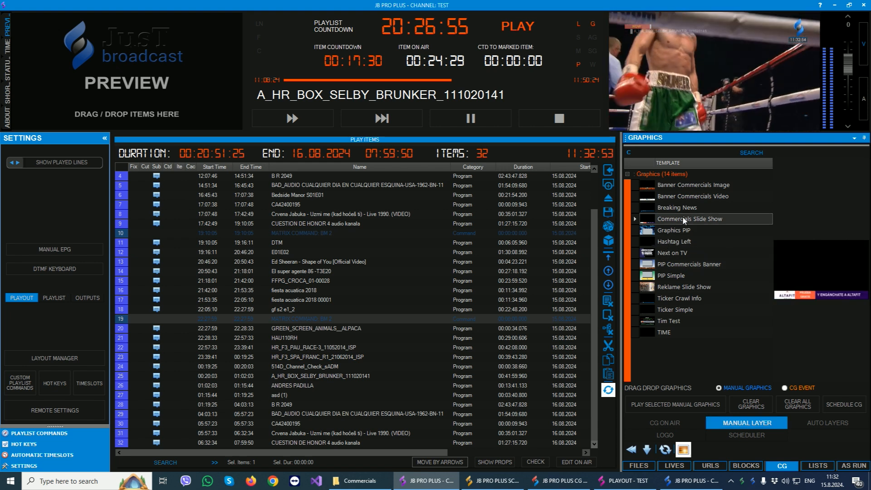
{"action": "left_click", "coordinate": [840, 405]}
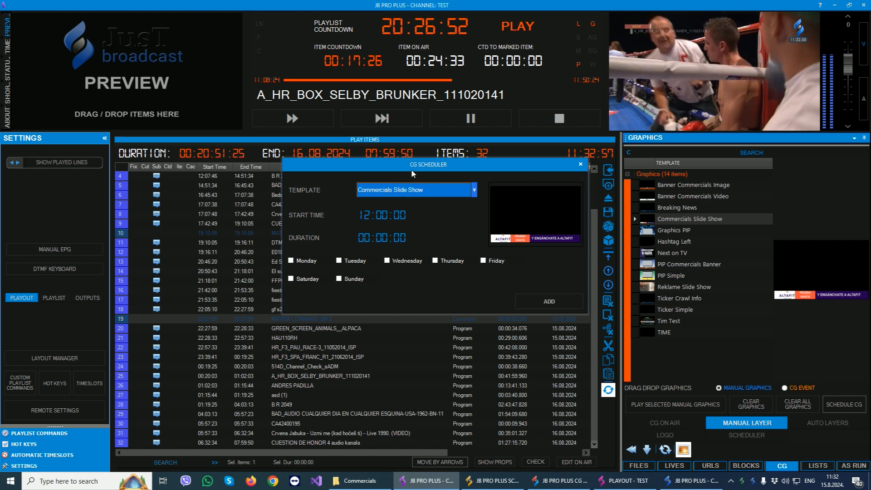
{"action": "left_click", "coordinate": [400, 214]}
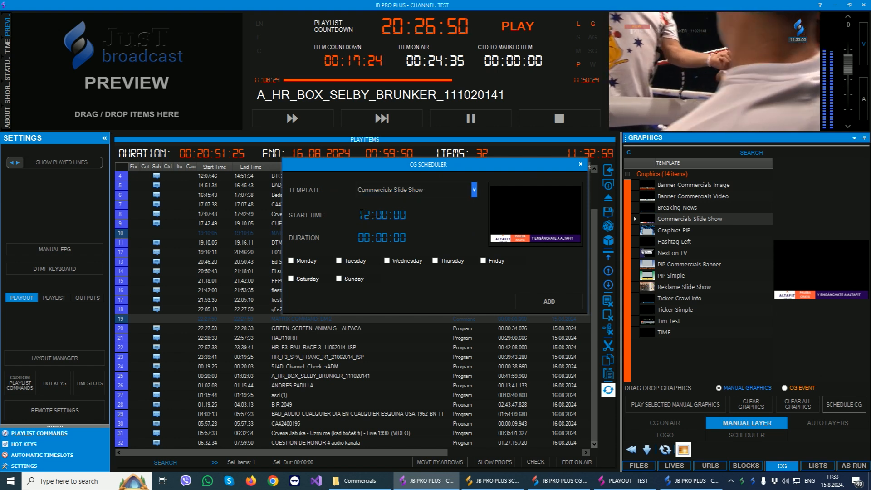
{"action": "type", "text": "080000"}
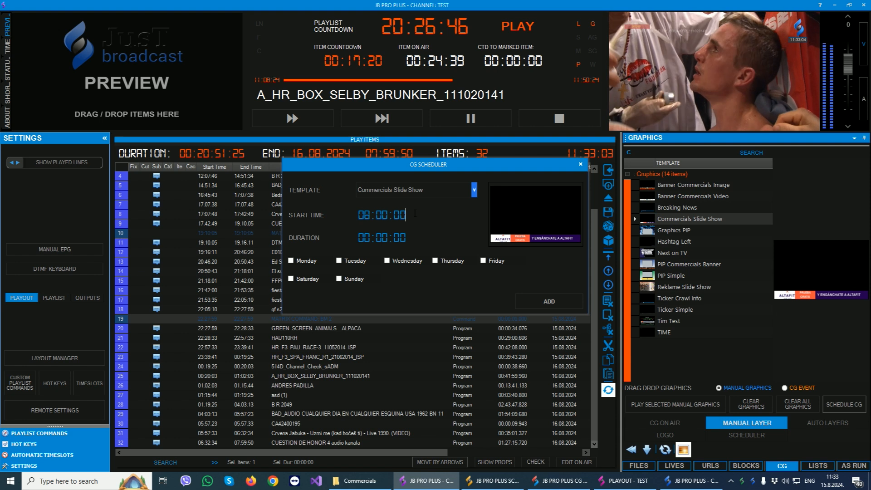
{"action": "left_click", "coordinate": [384, 237]}
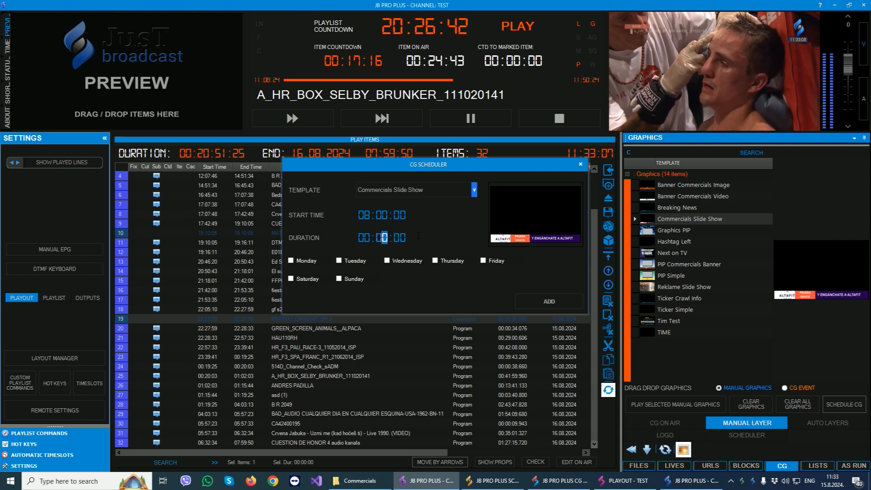
{"action": "type", "text": "1"}
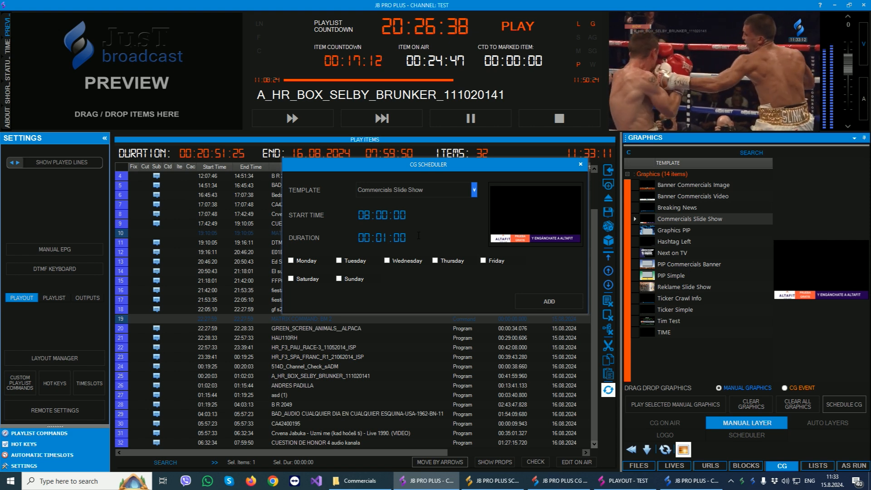
{"action": "key", "text": "Right"}
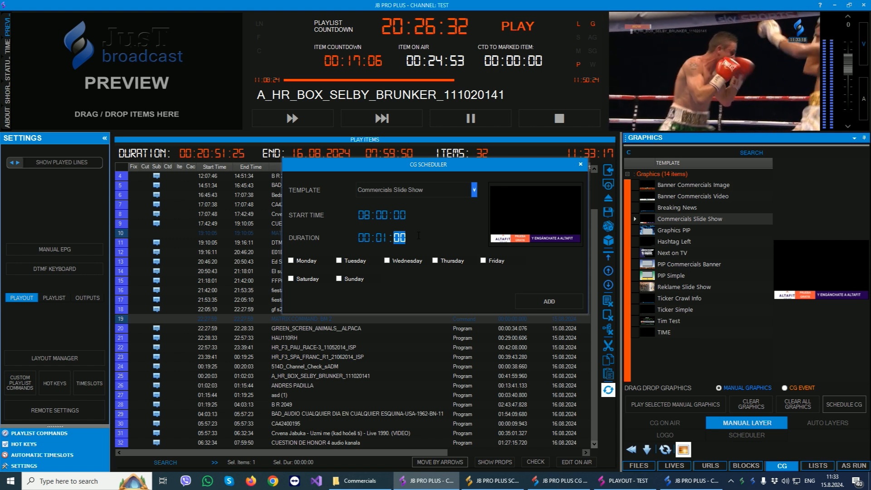
Set the CG schedule for Monday, Tuesday and Wednesday, add it, and show the list of scheduled graphics.
{"action": "left_click", "coordinate": [291, 260]}
{"action": "left_click", "coordinate": [357, 260]}
{"action": "left_click", "coordinate": [404, 261]}
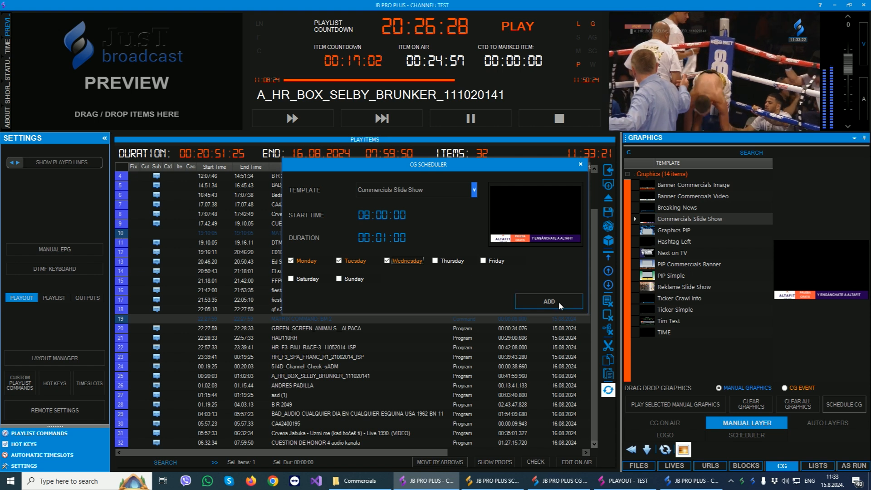
{"action": "left_click", "coordinate": [559, 301]}
{"action": "left_click", "coordinate": [457, 273]}
{"action": "left_click", "coordinate": [580, 165]}
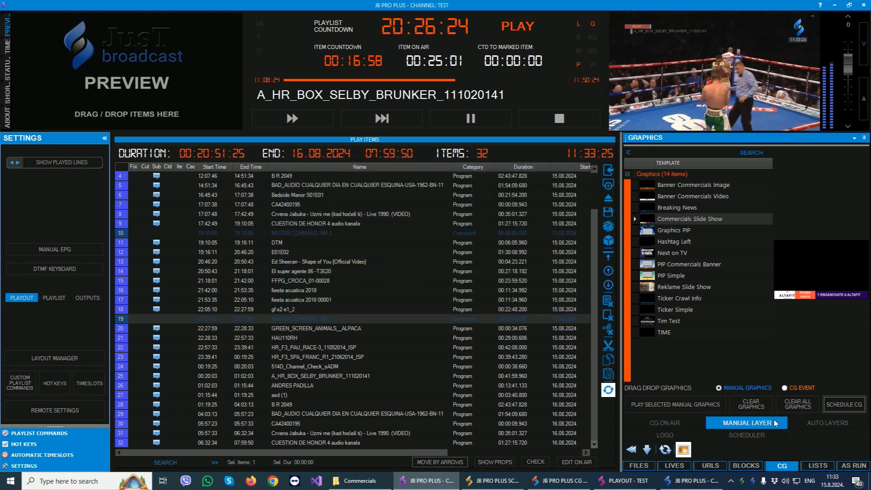
{"action": "left_click", "coordinate": [754, 435]}
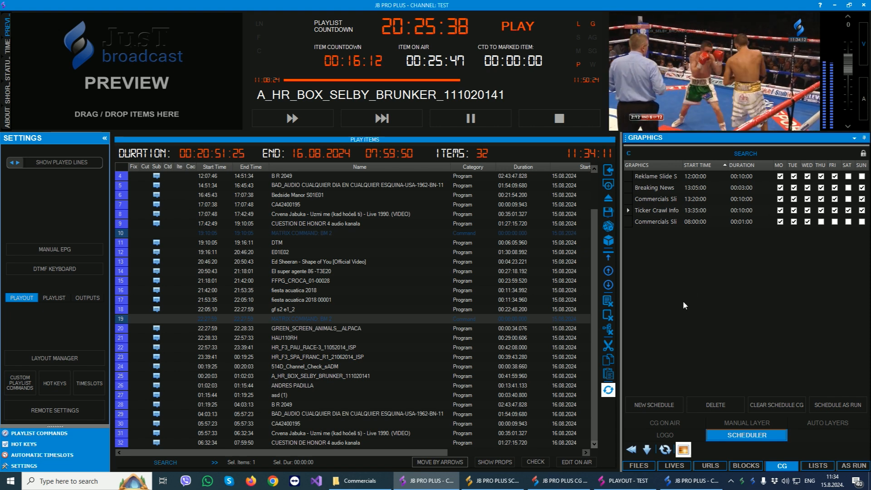
Open the file categories and choose Logo Test as the logo in the Program category's graphics settings.
{"action": "left_click", "coordinate": [639, 466]}
{"action": "left_click", "coordinate": [750, 450]}
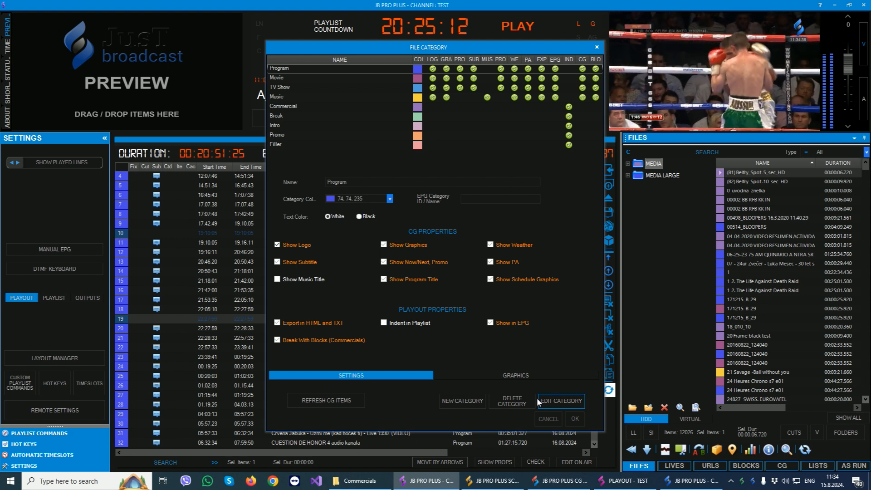
{"action": "left_click", "coordinate": [502, 376]}
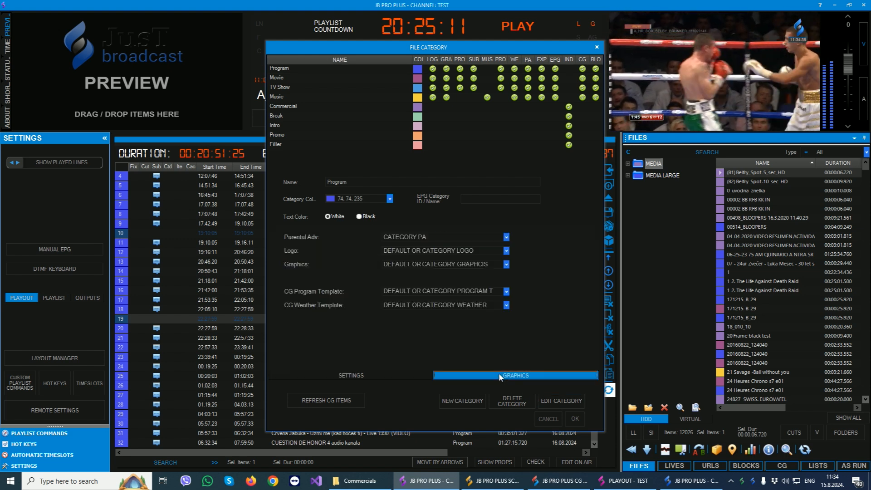
{"action": "left_click", "coordinate": [414, 251]}
{"action": "left_click", "coordinate": [417, 289]}
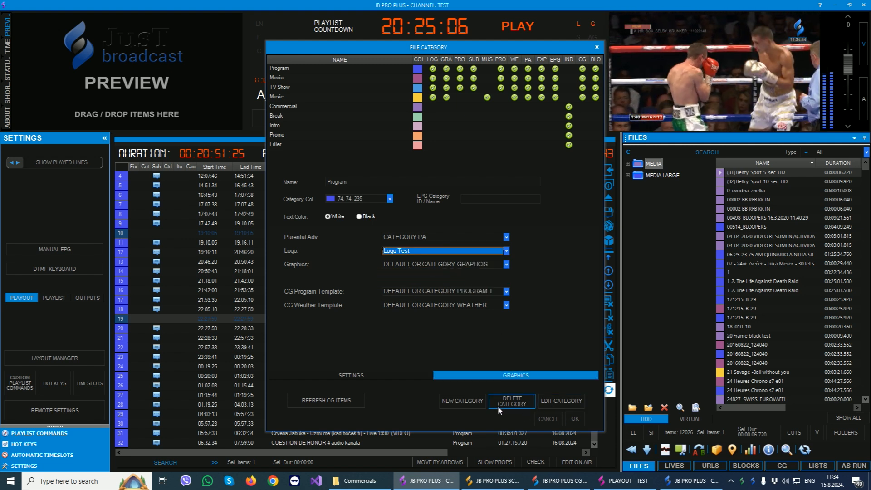
View the logo choices for the Music category and close the file categories.
{"action": "left_click", "coordinate": [286, 97]}
{"action": "left_click", "coordinate": [415, 251]}
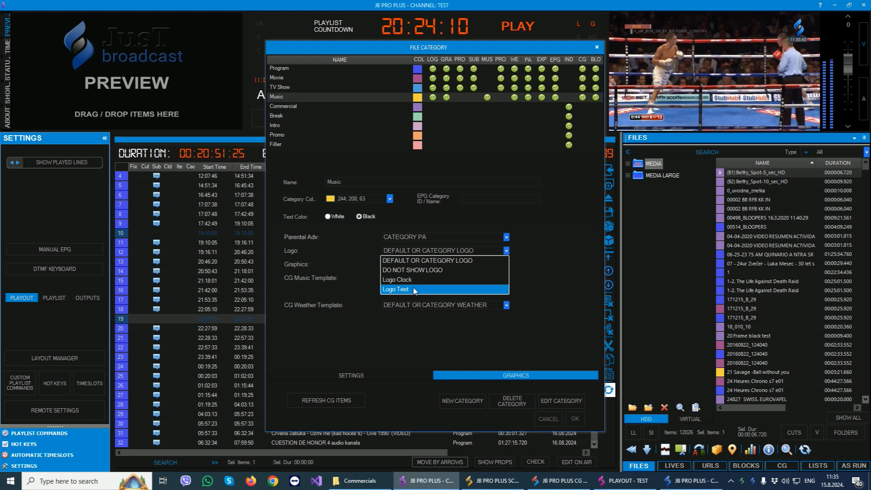
{"action": "left_click", "coordinate": [596, 48]}
{"action": "left_click", "coordinate": [596, 48]}
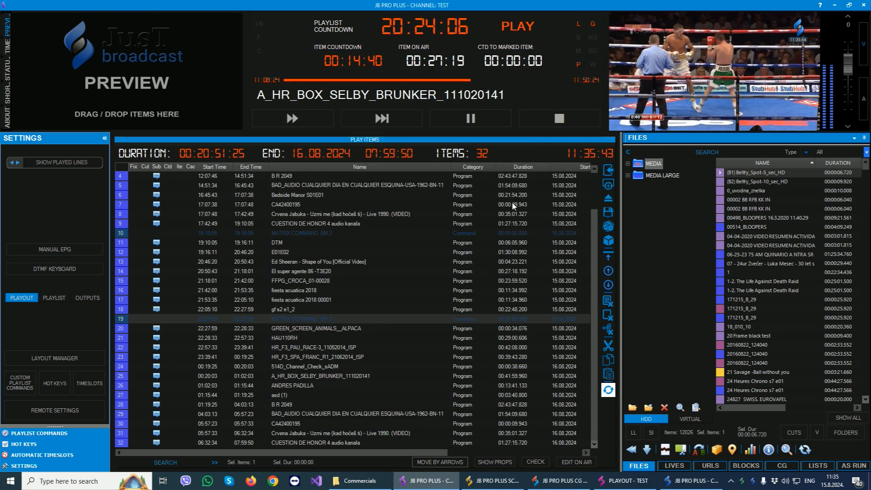
Examine the weather options in the remote settings, including the Multiple Cities list and the city change interval.
{"action": "left_click", "coordinate": [54, 410]}
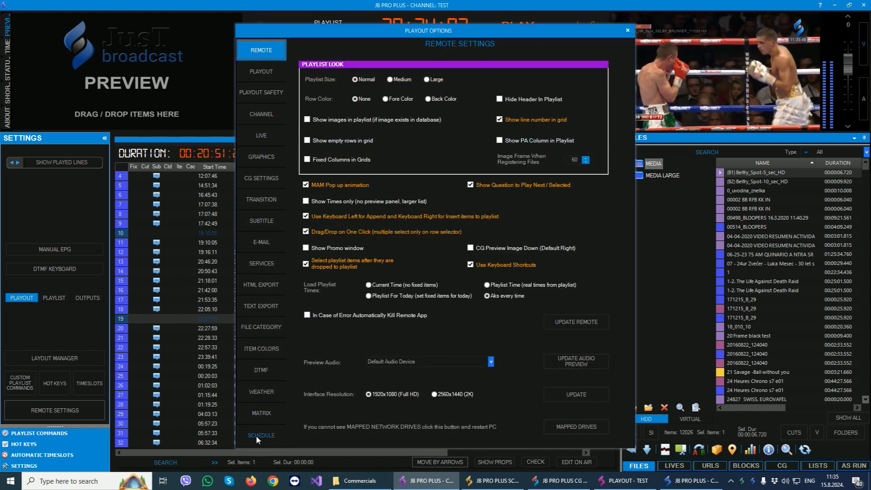
{"action": "left_click", "coordinate": [261, 392]}
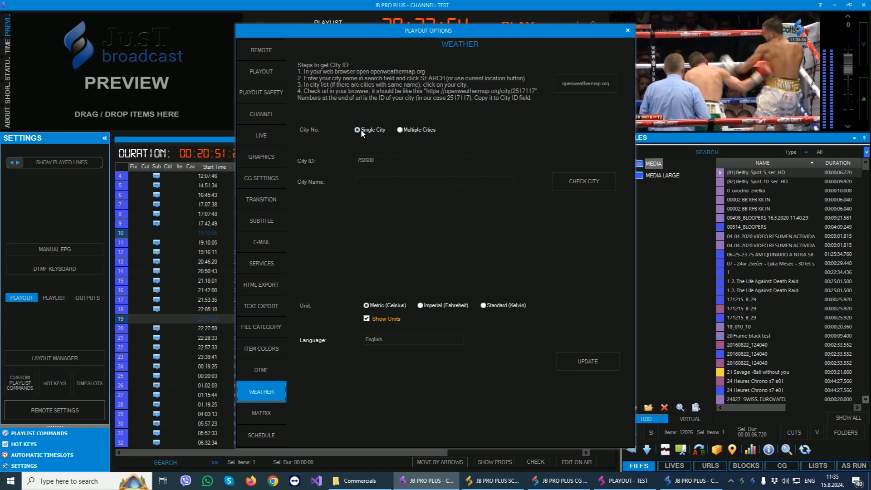
{"action": "left_click", "coordinate": [400, 130]}
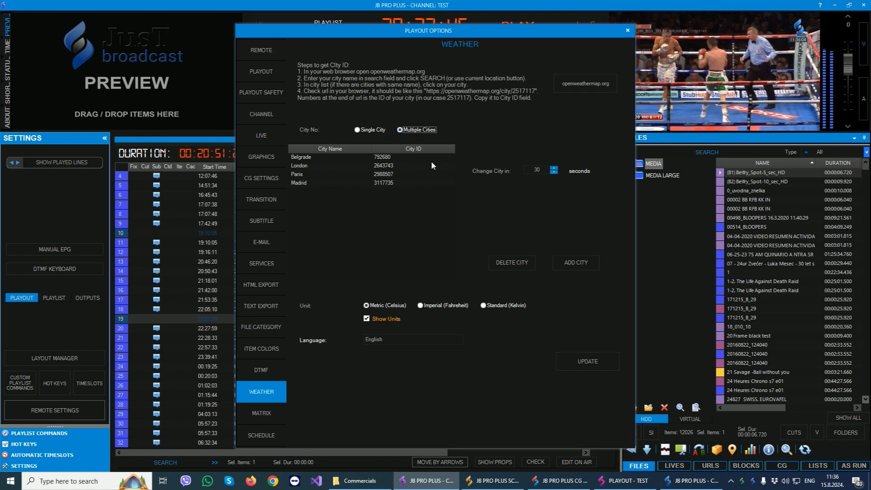
{"action": "left_click", "coordinate": [533, 169]}
{"action": "double_click", "coordinate": [535, 170]}
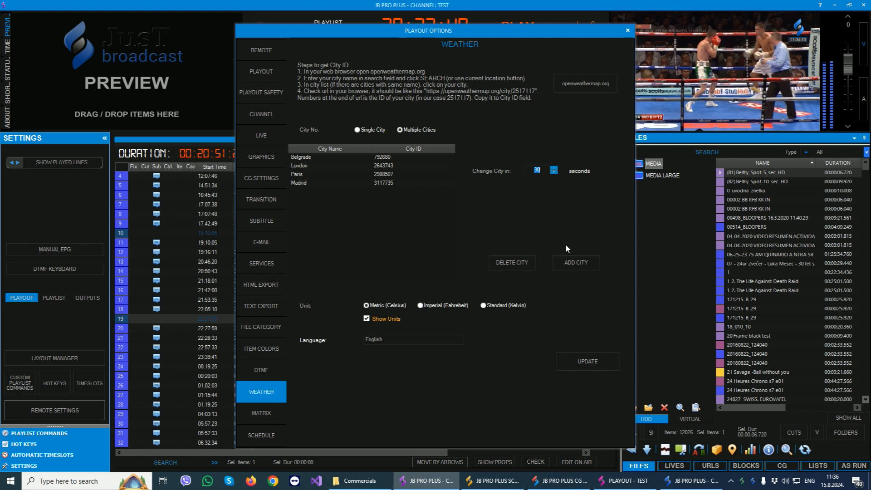
{"action": "left_click", "coordinate": [628, 30]}
Switch to the CG Editor, place a PIP (L-Shape) item about 1106 px wide in the empty scene, and set its aspect to 16:9.
{"action": "left_click", "coordinate": [572, 478]}
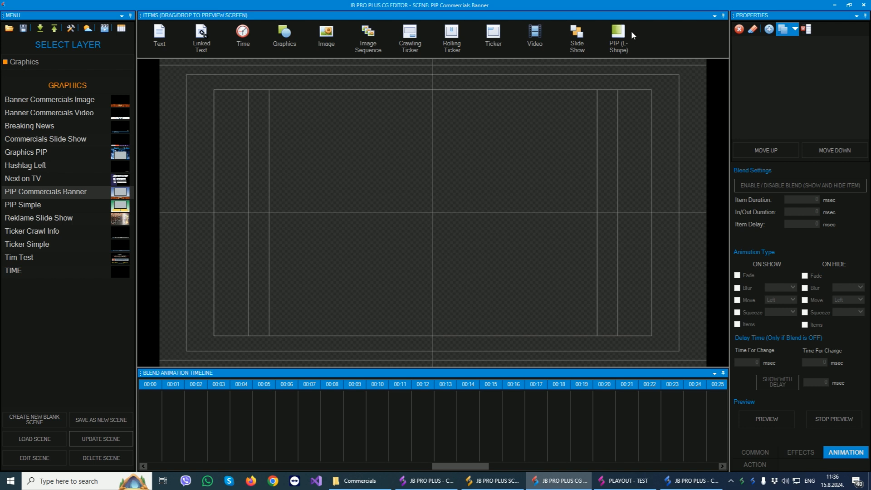
{"action": "left_click_drag", "start_coordinate": [618, 38], "coordinate": [582, 85]}
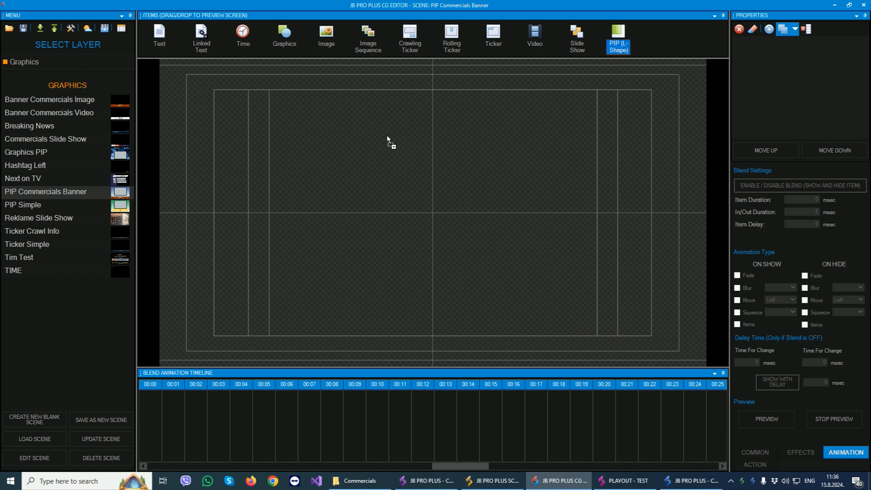
{"action": "left_click_drag", "start_coordinate": [387, 135], "coordinate": [498, 105]}
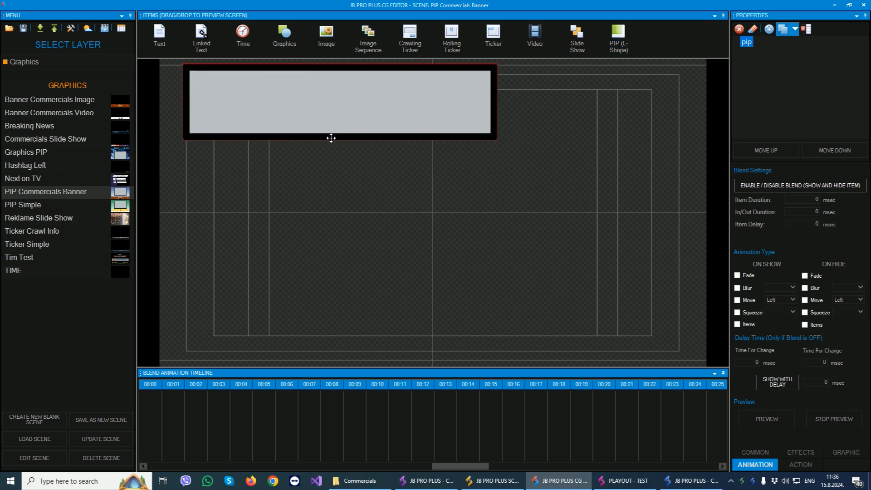
{"action": "left_click_drag", "start_coordinate": [331, 142], "coordinate": [493, 252]}
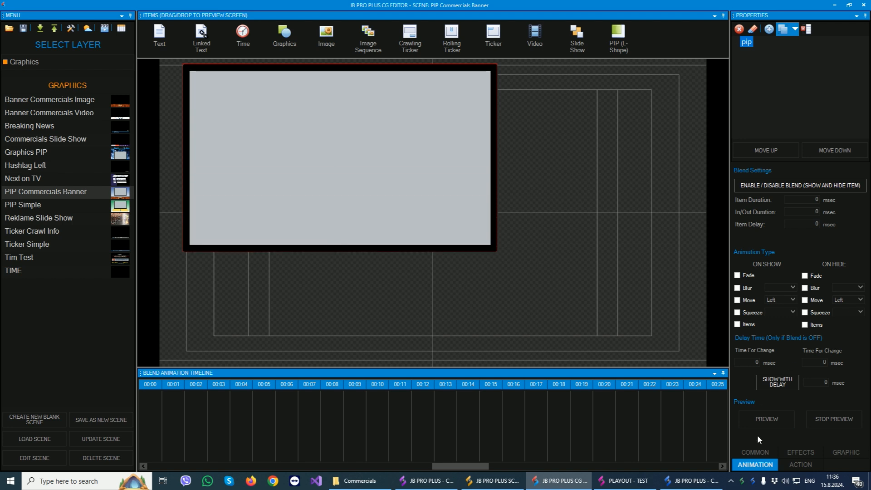
{"action": "left_click", "coordinate": [756, 452]}
{"action": "left_click", "coordinate": [851, 262]}
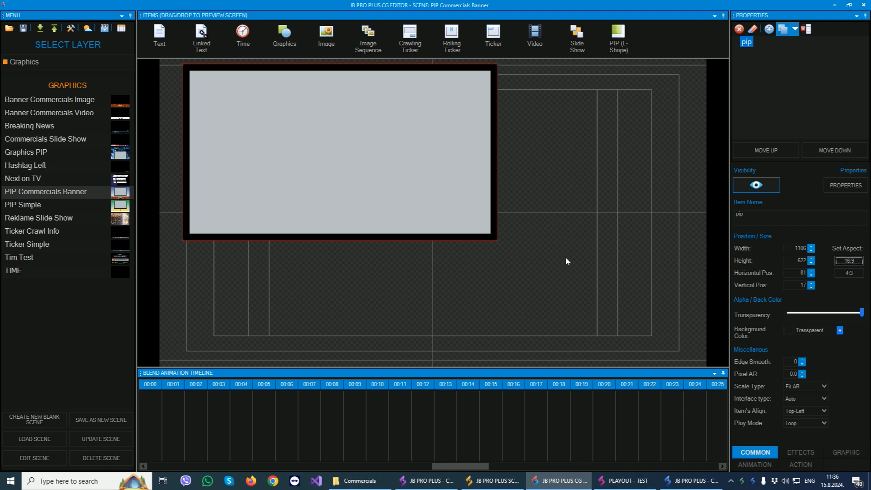
Enable Auto Hide in the PIP item's properties, adjust the auto hide time, preview the squeeze effect and accept.
{"action": "left_click", "coordinate": [846, 185]}
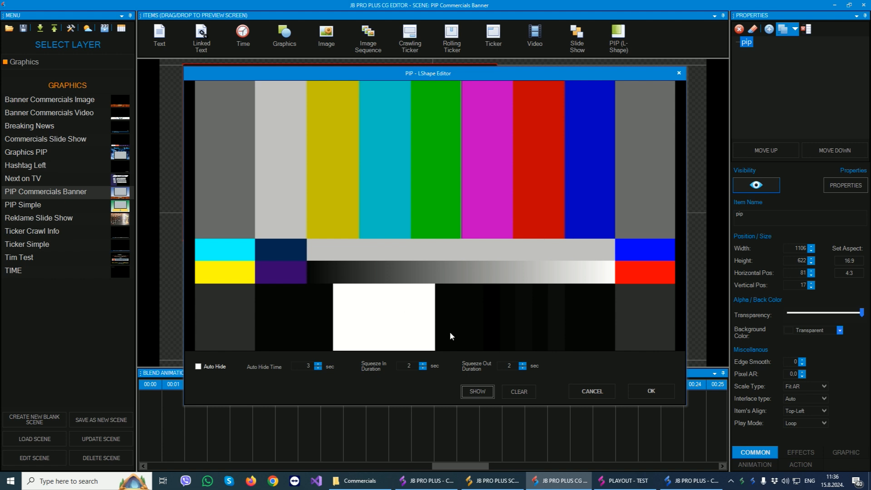
{"action": "left_click", "coordinate": [199, 367]}
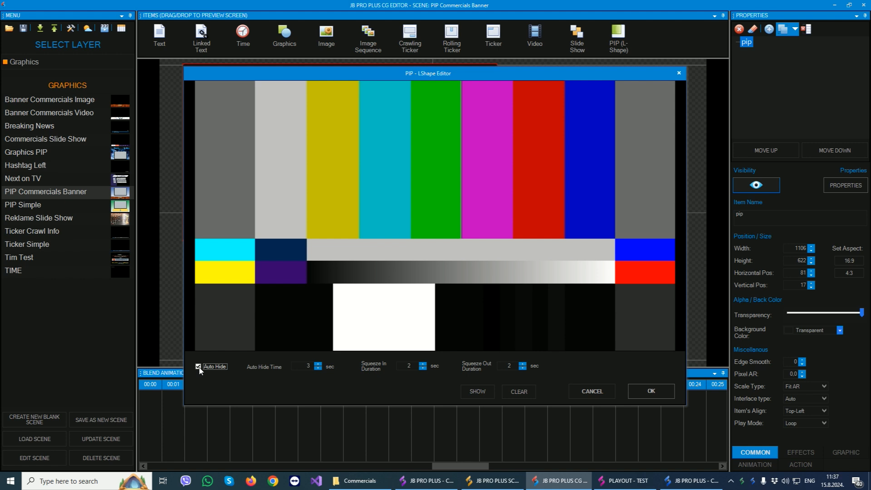
{"action": "left_click", "coordinate": [318, 364]}
{"action": "left_click", "coordinate": [480, 391]}
{"action": "left_click", "coordinate": [657, 389]}
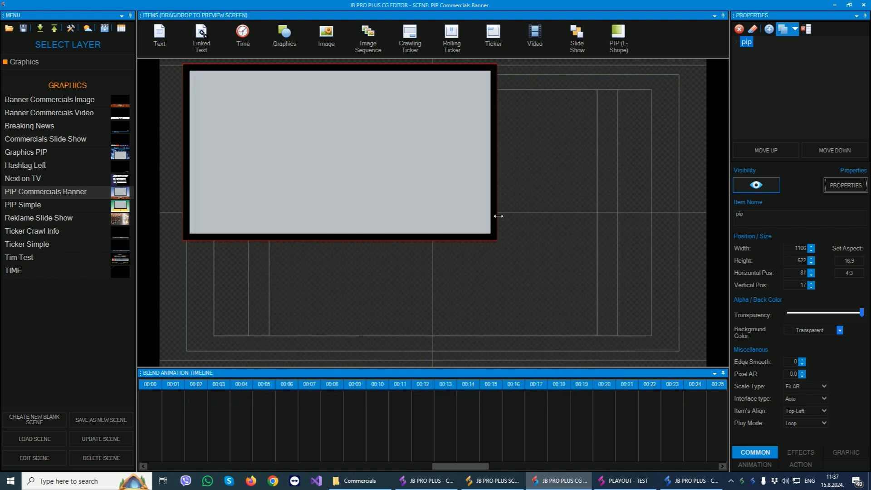
Load the PIP Commercials Banner scene and select its COMERCIAL BANNER item.
{"action": "left_click", "coordinate": [46, 192]}
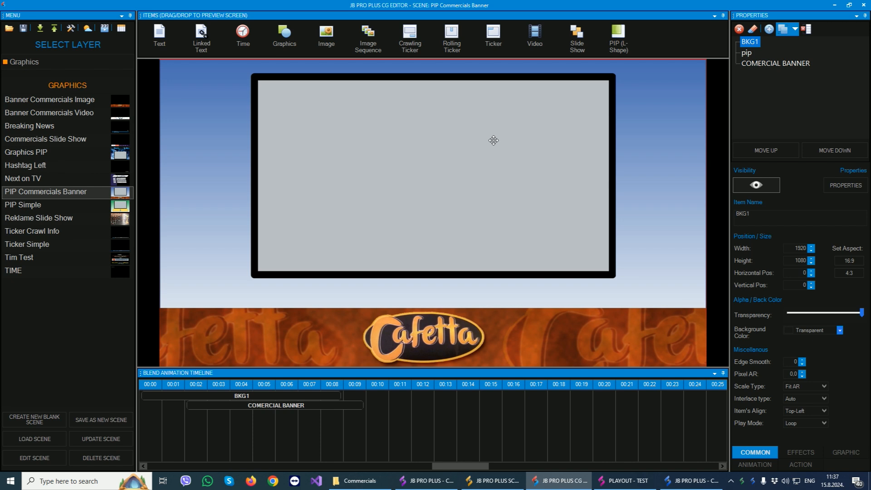
{"action": "left_click", "coordinate": [657, 161]}
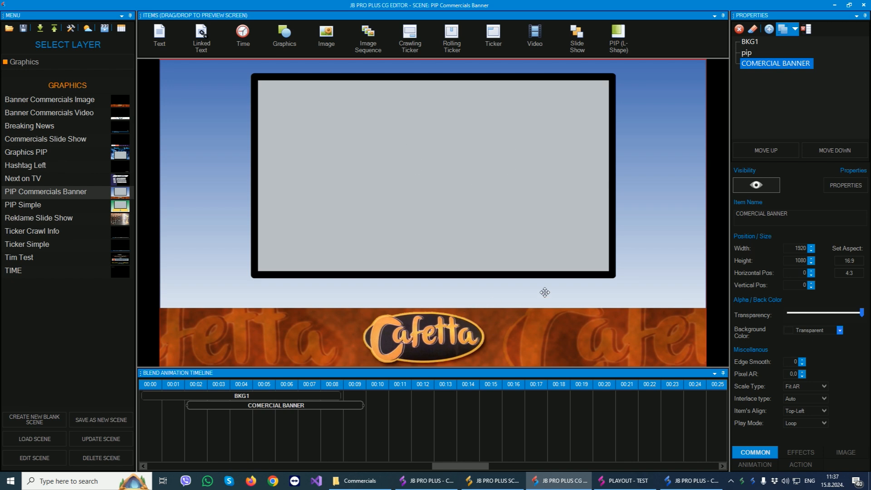
Switch back to the TEST channel remote and select the PIP Commercials Banner template in the manual CG layer.
{"action": "left_click", "coordinate": [437, 482]}
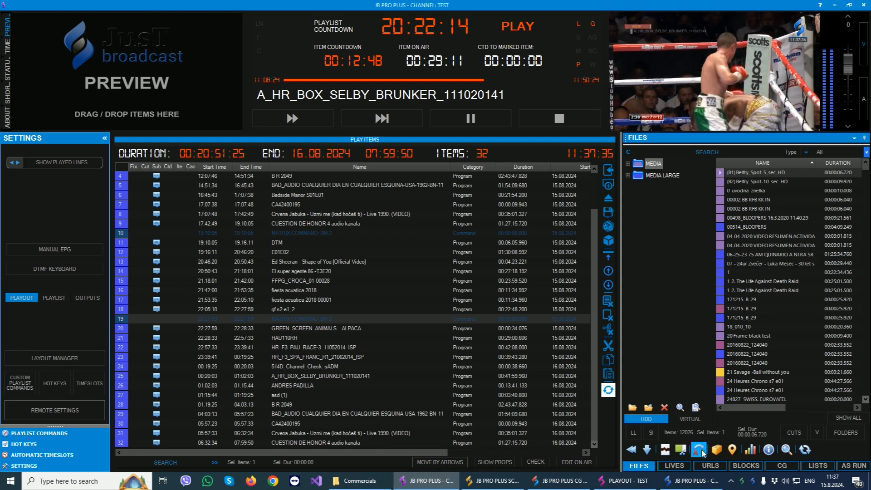
{"action": "left_click", "coordinate": [780, 467]}
{"action": "left_click", "coordinate": [735, 423]}
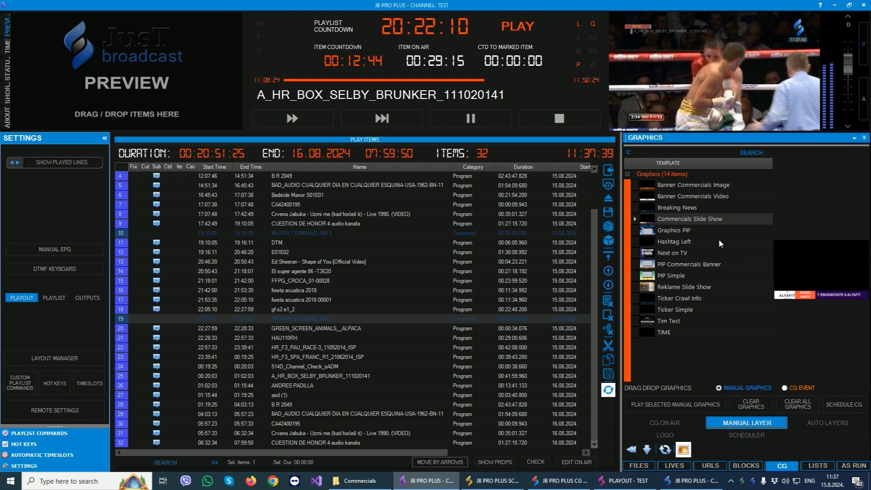
{"action": "left_click", "coordinate": [681, 268]}
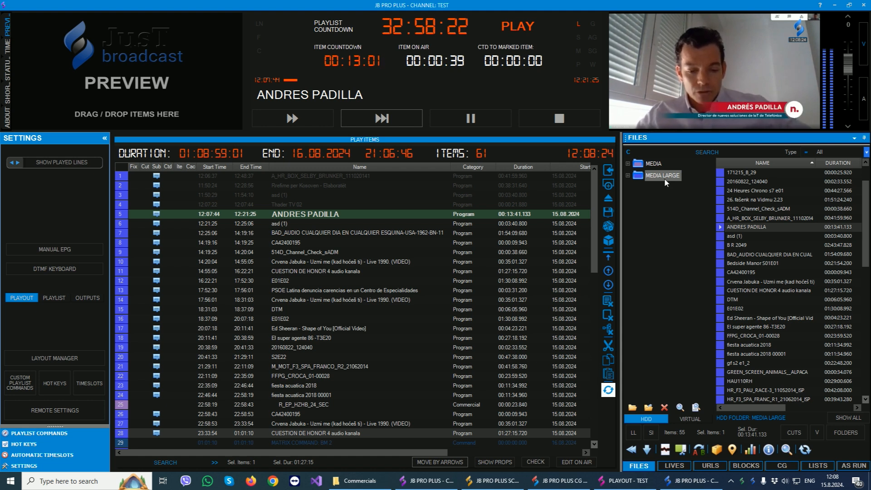
Review the MEDIA LARGE folder's properties, including the number of files to add and the sort order, and close them.
{"action": "left_click", "coordinate": [735, 254]}
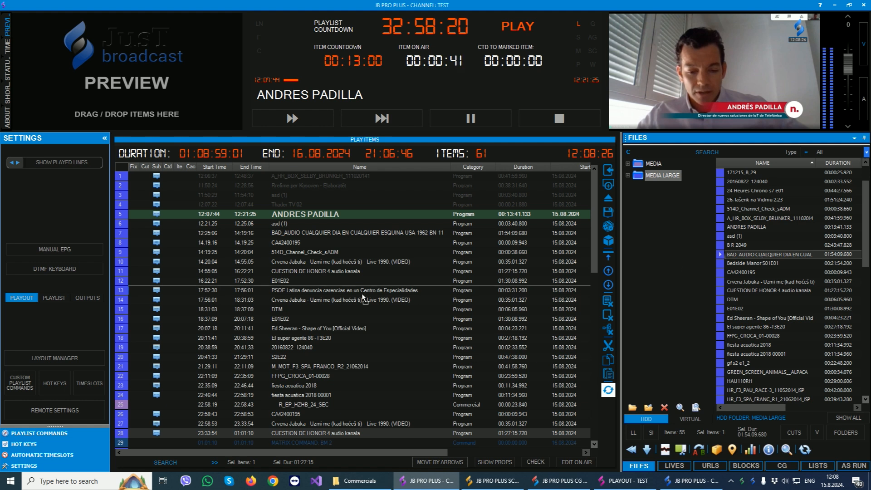
{"action": "left_click", "coordinate": [655, 180]}
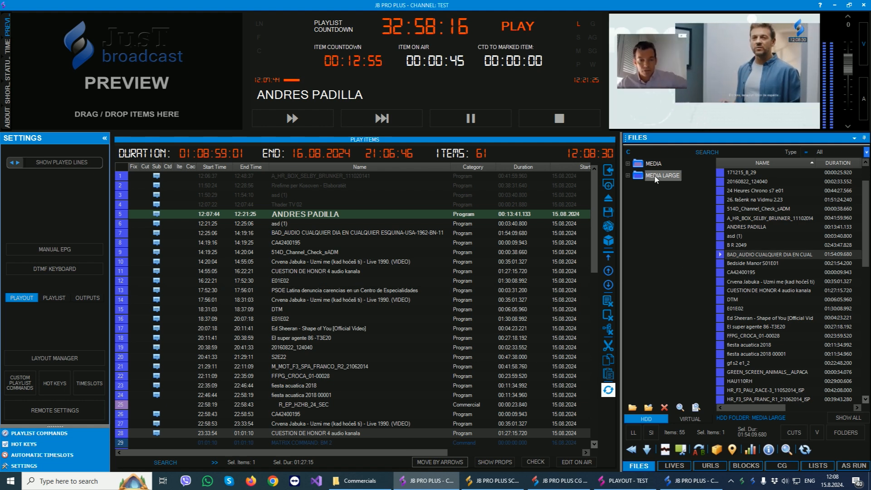
{"action": "right_click", "coordinate": [656, 180]}
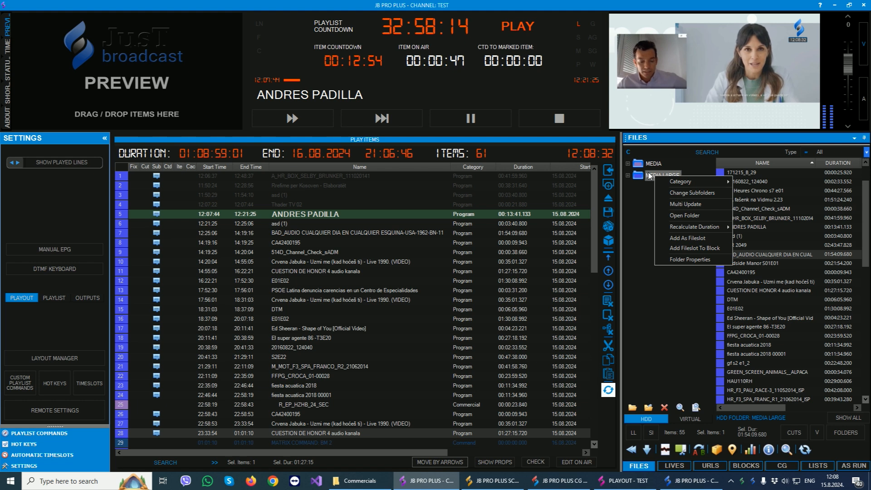
{"action": "left_click", "coordinate": [649, 173]}
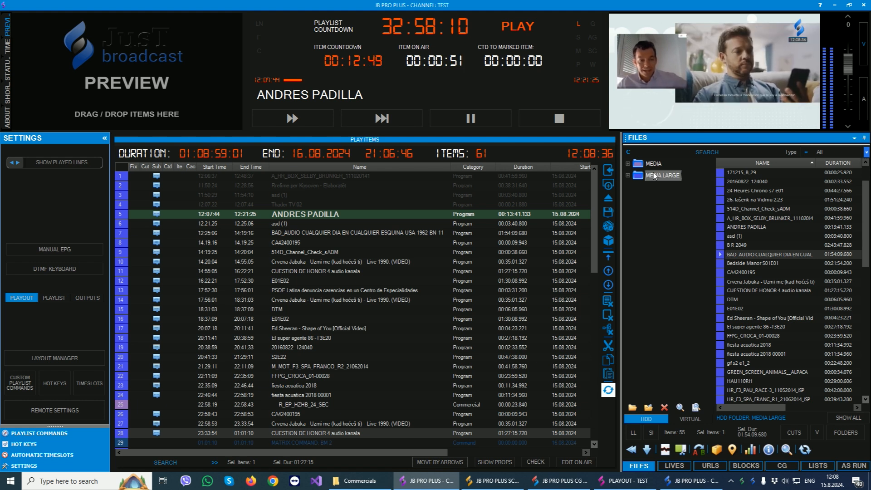
{"action": "right_click", "coordinate": [654, 175]}
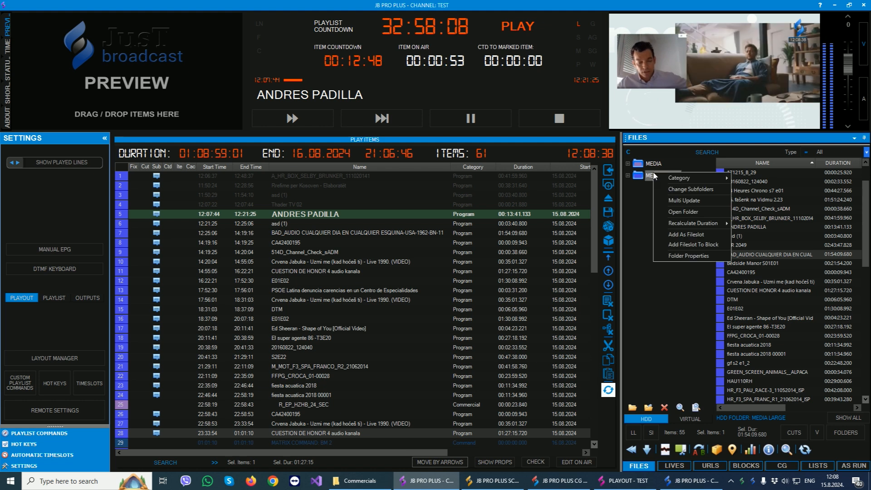
{"action": "left_click", "coordinate": [680, 256]}
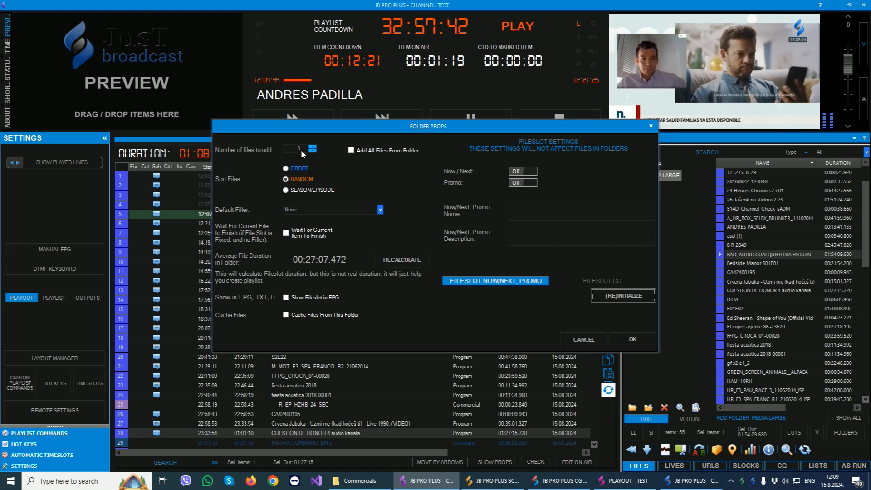
{"action": "left_click", "coordinate": [651, 128]}
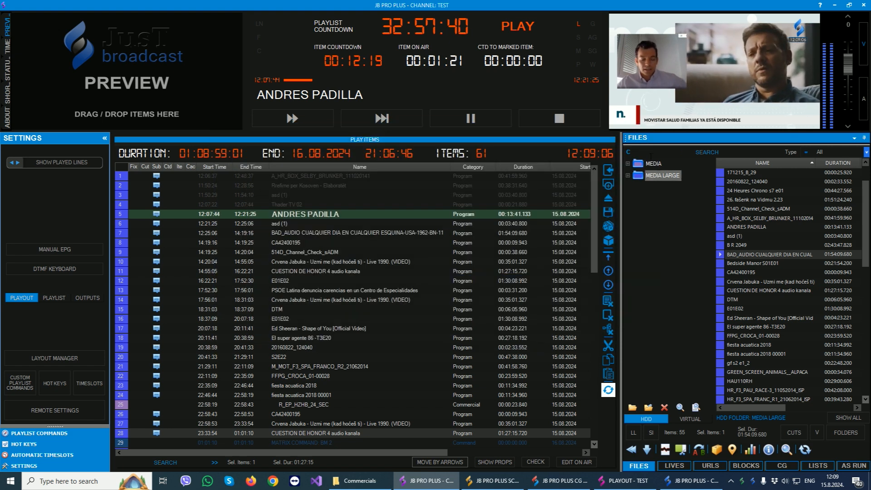
Insert the MEDIA LARGE folder's random files into the playlist after 514D_Channel_Check_sADM, and insert the folder again just before DTM.
{"action": "left_click_drag", "start_coordinate": [281, 263], "coordinate": [281, 263]}
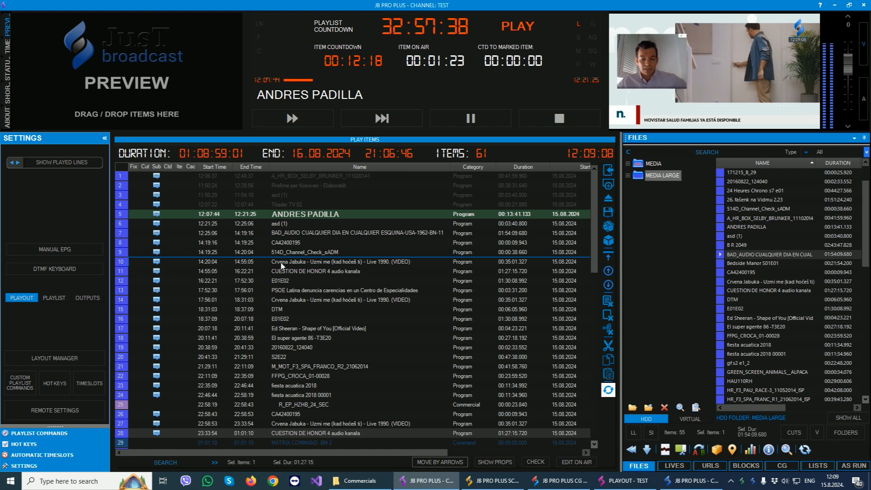
{"action": "left_click", "coordinate": [281, 263]}
{"action": "left_click", "coordinate": [303, 278], "text": "shift"}
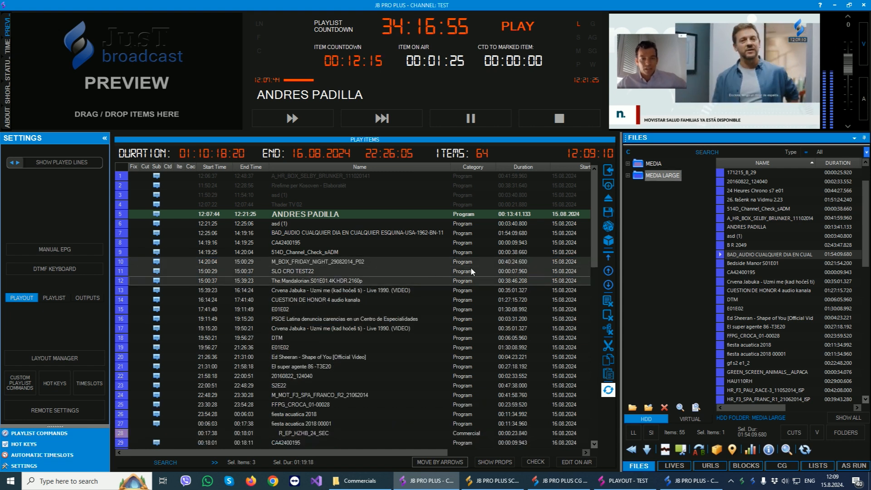
{"action": "left_click_drag", "start_coordinate": [302, 279], "coordinate": [293, 334]}
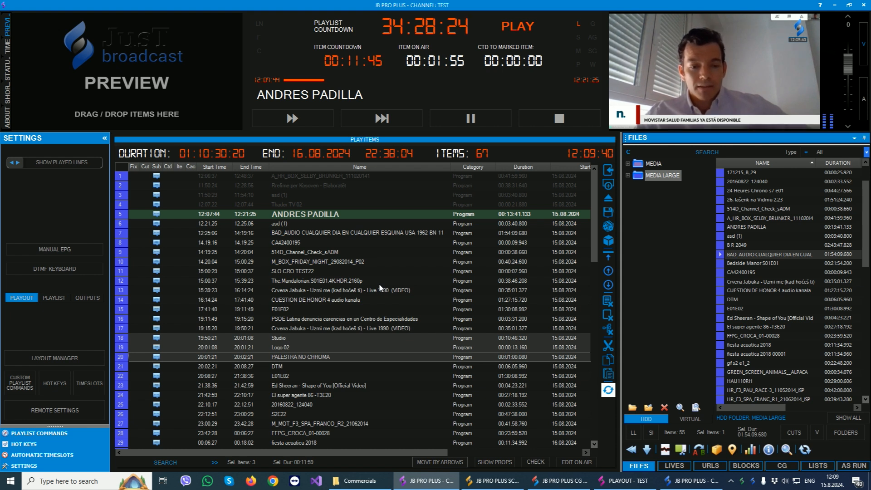
Try setting the MEDIA LARGE folder to add 1 file with ORDER sorting, and discard the changes.
{"action": "right_click", "coordinate": [658, 176]}
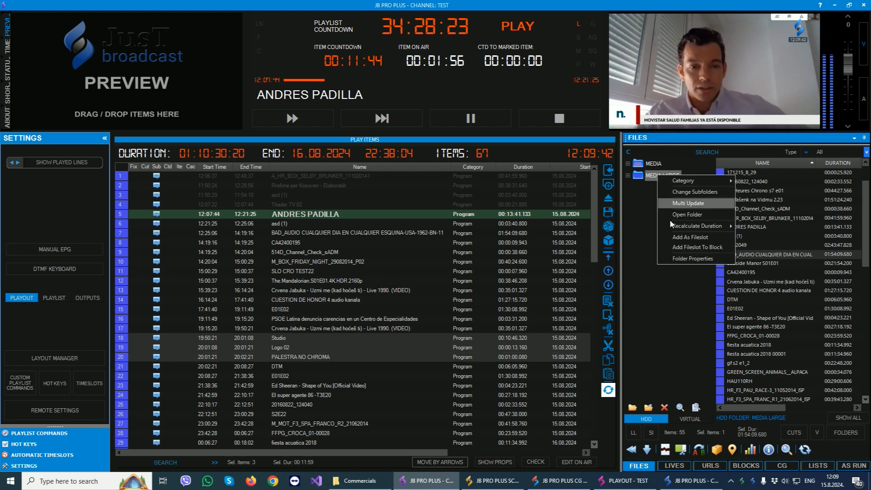
{"action": "left_click", "coordinate": [692, 258]}
{"action": "left_click", "coordinate": [312, 150]}
{"action": "left_click", "coordinate": [313, 150]}
{"action": "left_click", "coordinate": [295, 171]}
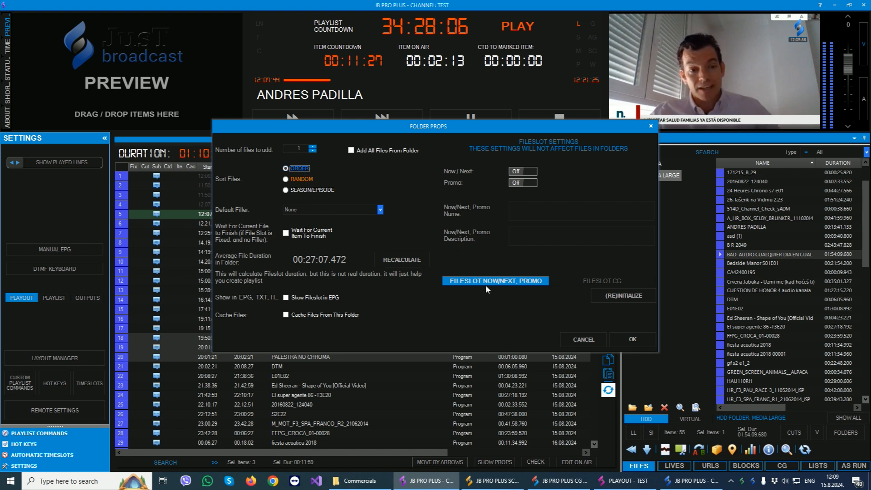
{"action": "left_click", "coordinate": [574, 342]}
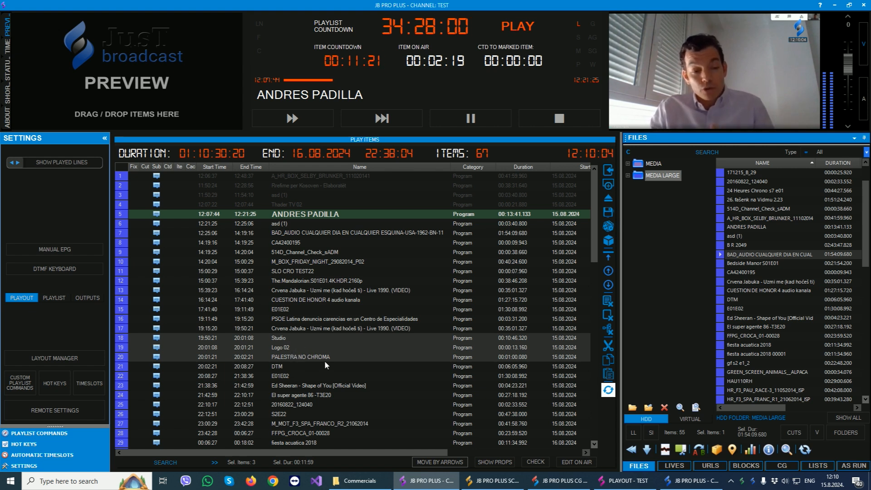
Enable Add As Fileslot for the MEDIA LARGE folder and insert it into the playlist after M_BOX_FRIDAY_NIGHT_29082014_P02.
{"action": "right_click", "coordinate": [662, 175]}
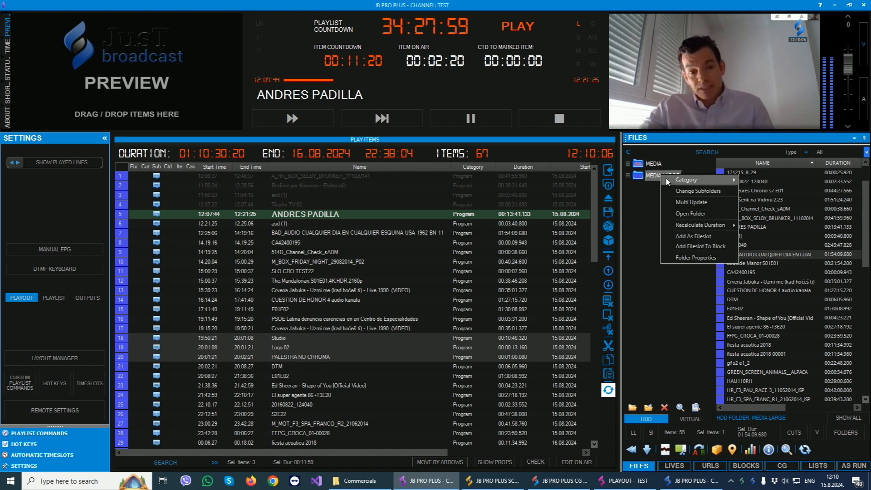
{"action": "left_click", "coordinate": [699, 236]}
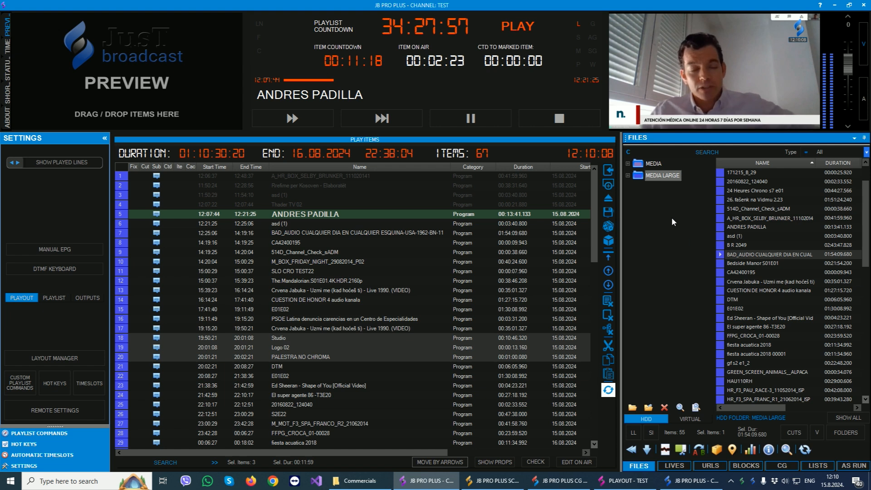
{"action": "right_click", "coordinate": [672, 177]}
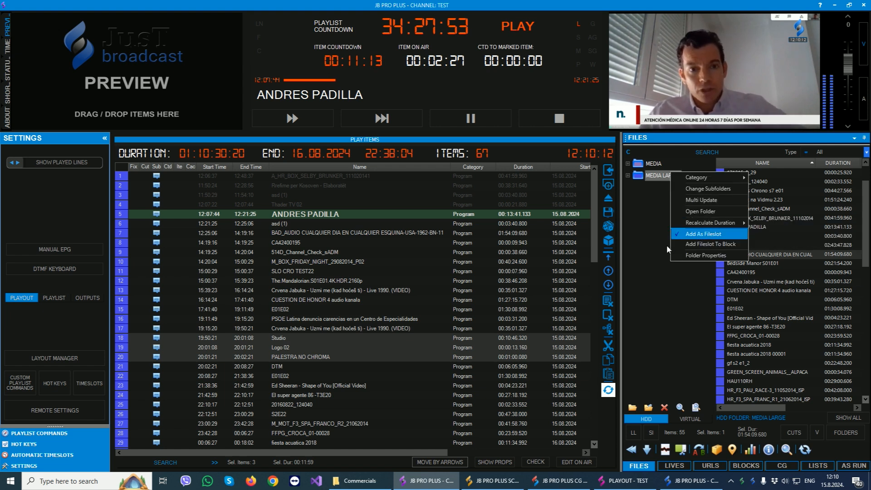
{"action": "left_click", "coordinate": [652, 214]}
{"action": "left_click_drag", "start_coordinate": [664, 176], "coordinate": [254, 272]}
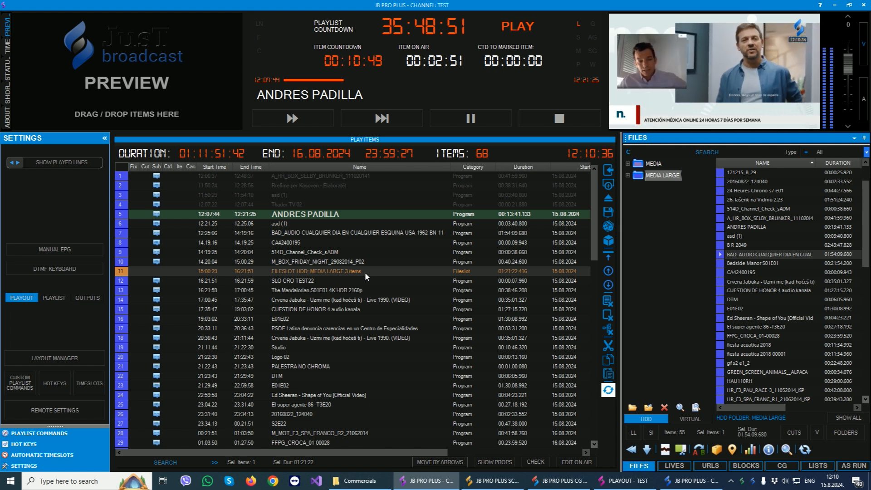
Fill the MEDIA LARGE fileslot in the playlist with files and select the items that replace it.
{"action": "right_click", "coordinate": [336, 271]}
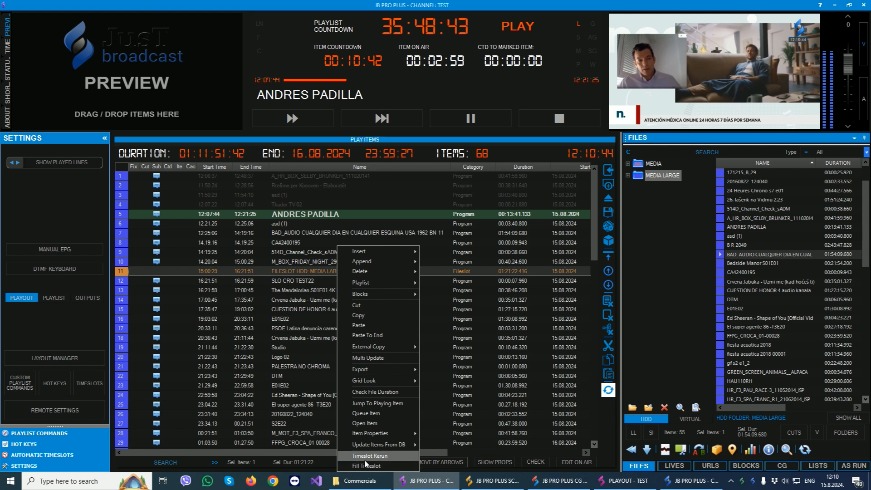
{"action": "left_click", "coordinate": [384, 467]}
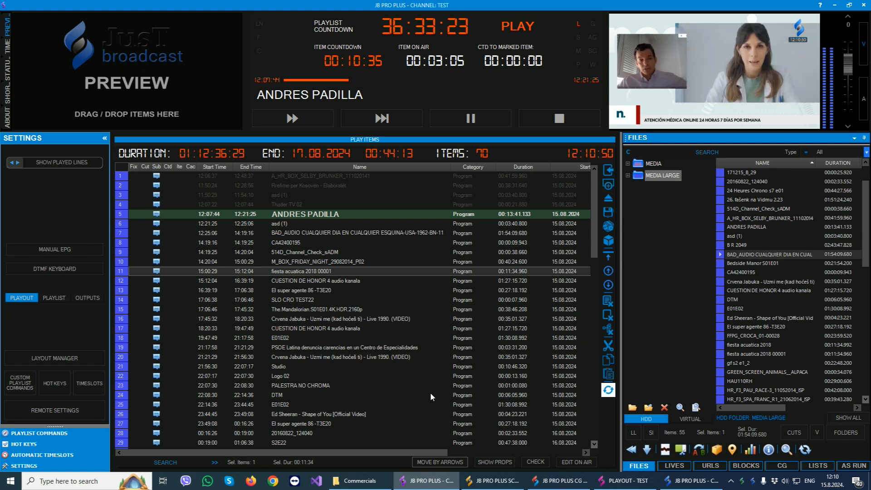
{"action": "left_click", "coordinate": [320, 293], "text": "shift"}
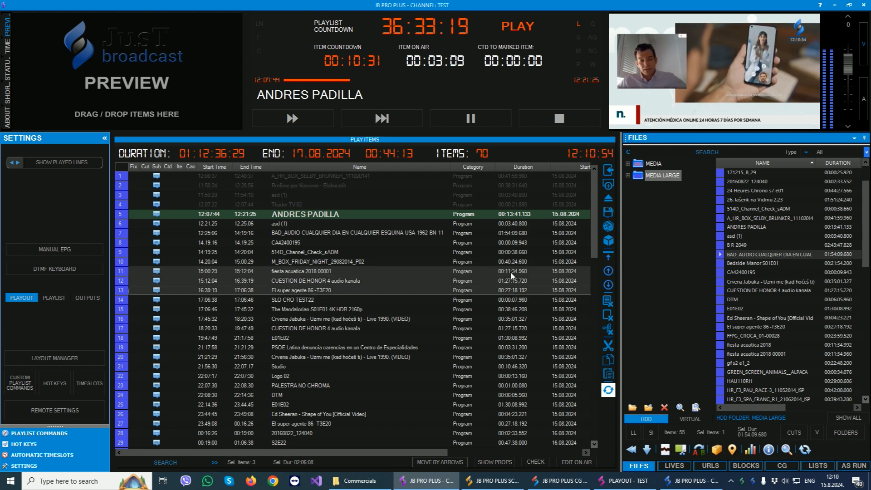
Check the average file duration in the MEDIA LARGE folder's properties and close them.
{"action": "right_click", "coordinate": [666, 178]}
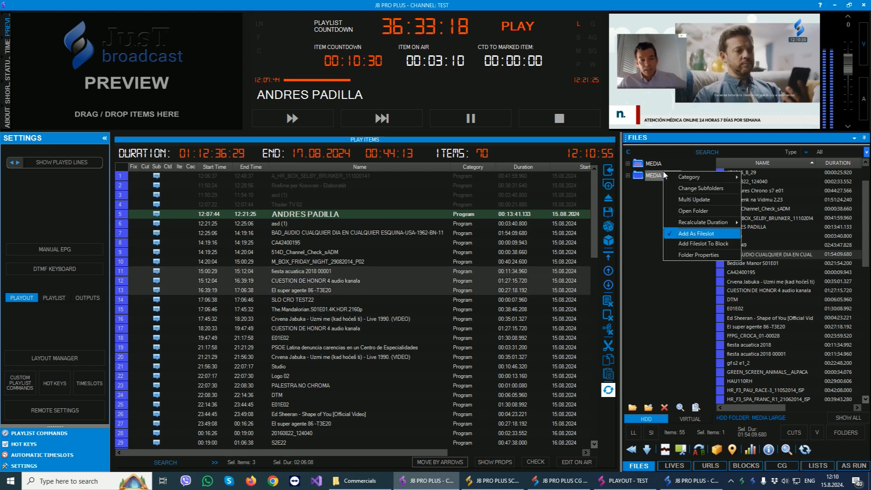
{"action": "left_click", "coordinate": [684, 258]}
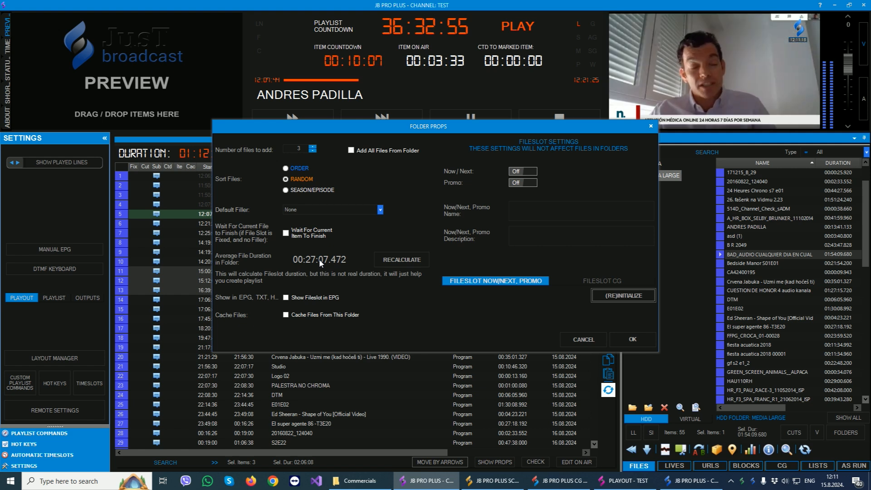
{"action": "left_click", "coordinate": [652, 125]}
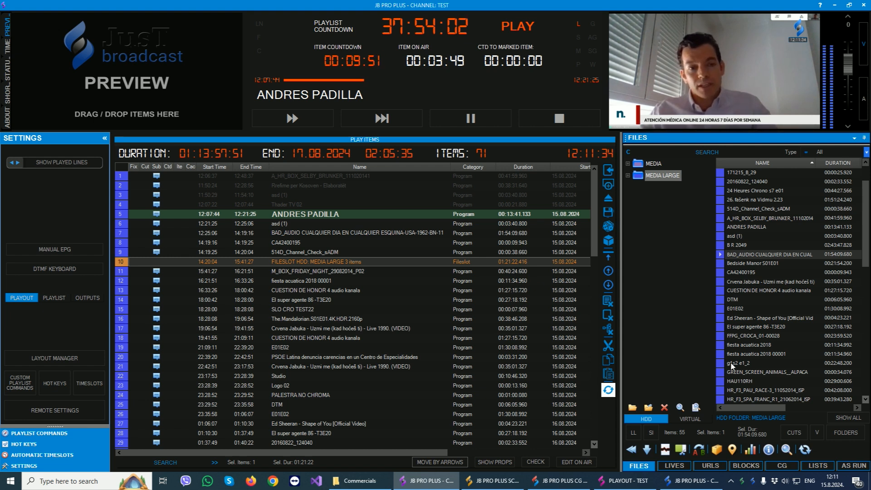
Show the blocks, turn off Insert Blocks as BlockSlot, and insert block TTTTTT into the playlist before SLO CRO TEST22.
{"action": "left_click", "coordinate": [746, 465]}
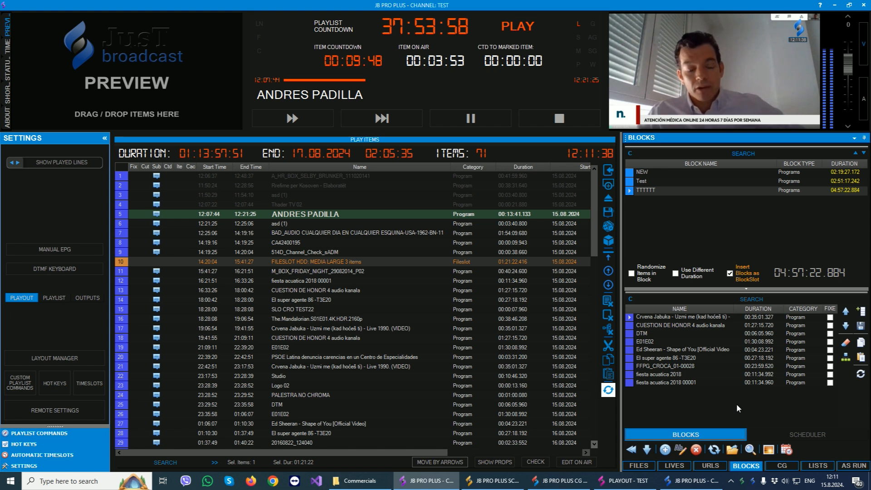
{"action": "left_click", "coordinate": [744, 272]}
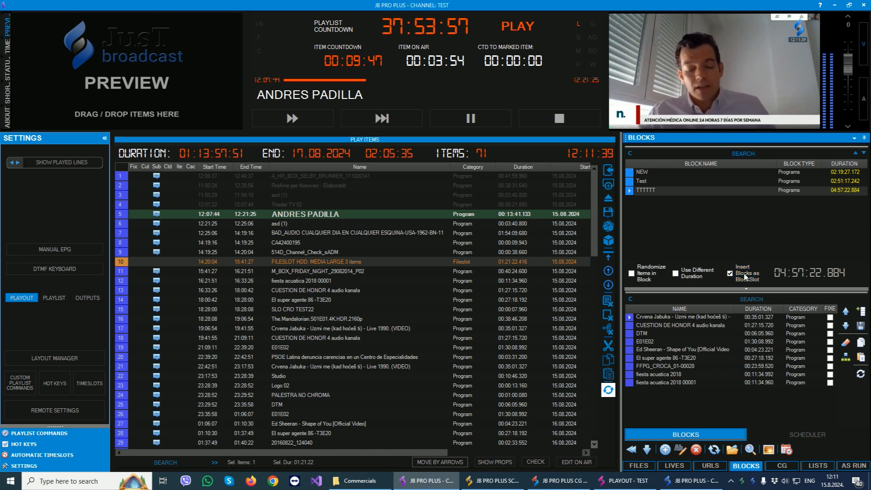
{"action": "left_click", "coordinate": [654, 190]}
{"action": "left_click_drag", "start_coordinate": [655, 193], "coordinate": [481, 312]}
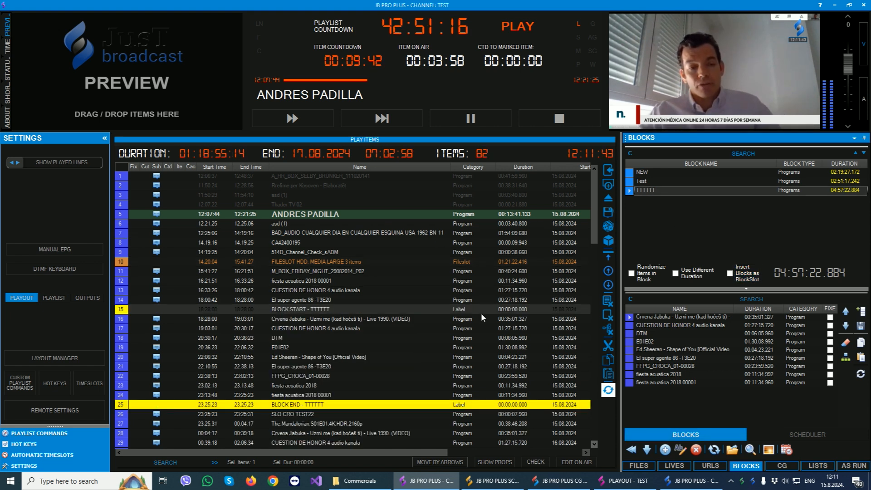
Select the inserted TTTTTT block from its BLOCK START label through BLOCK END and delete it from the playlist.
{"action": "left_click", "coordinate": [394, 347]}
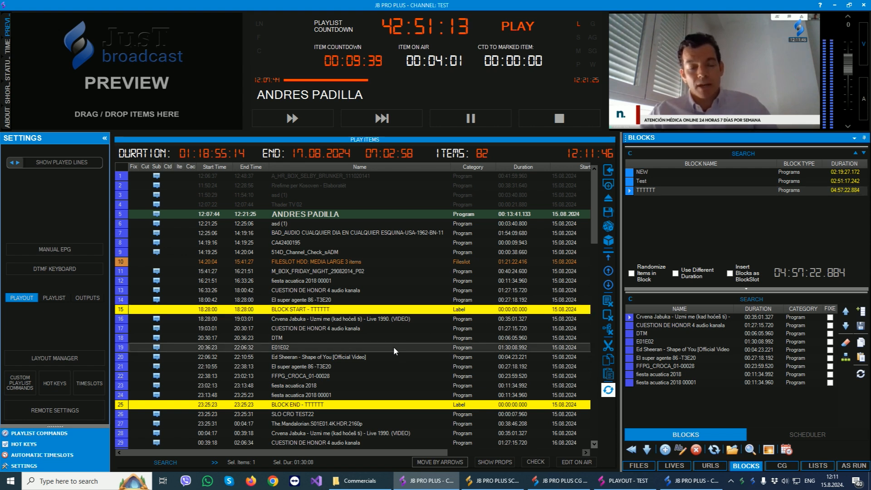
{"action": "left_click", "coordinate": [293, 405]}
{"action": "left_click", "coordinate": [311, 310]}
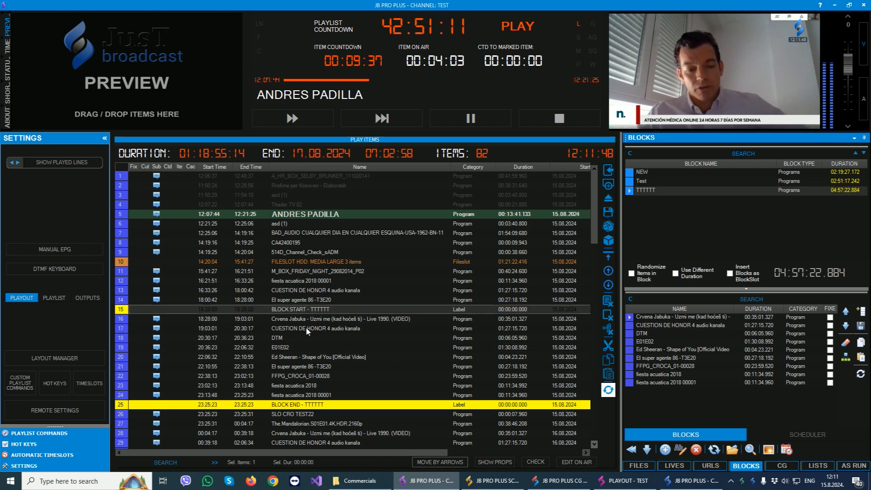
{"action": "left_click", "coordinate": [303, 347]}
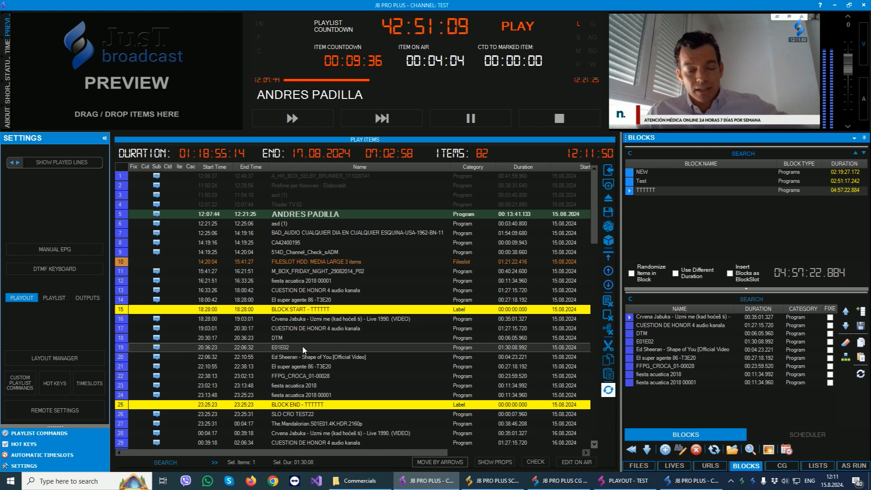
{"action": "left_click", "coordinate": [315, 311]}
{"action": "left_click", "coordinate": [304, 407]}
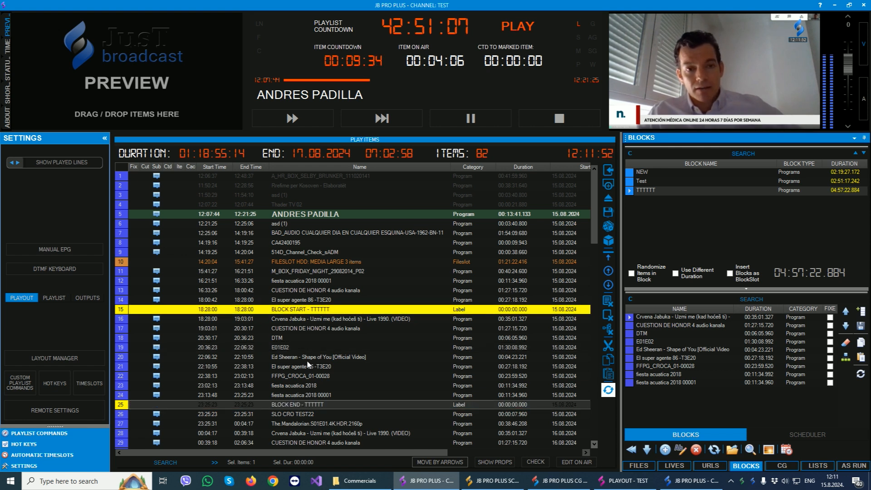
{"action": "left_click", "coordinate": [315, 311]}
{"action": "left_click", "coordinate": [304, 406]}
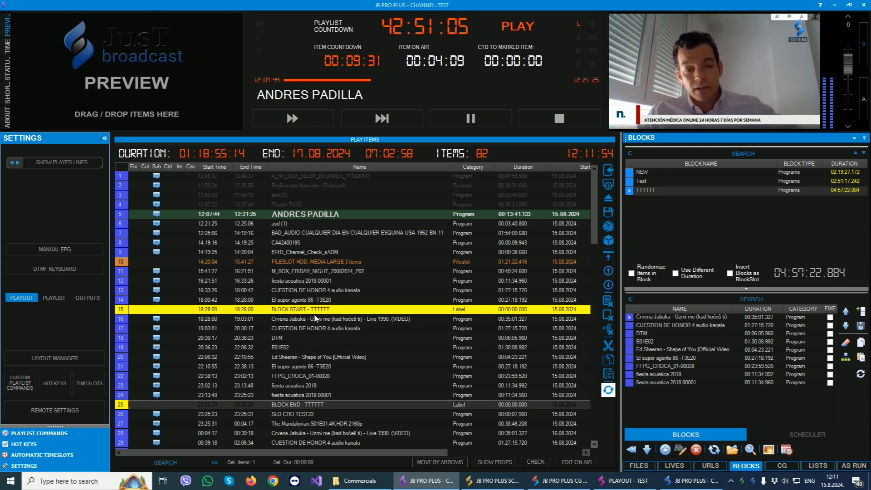
{"action": "left_click", "coordinate": [314, 312], "text": "shift"}
{"action": "key", "text": "Delete"}
{"action": "key", "text": "Return"}
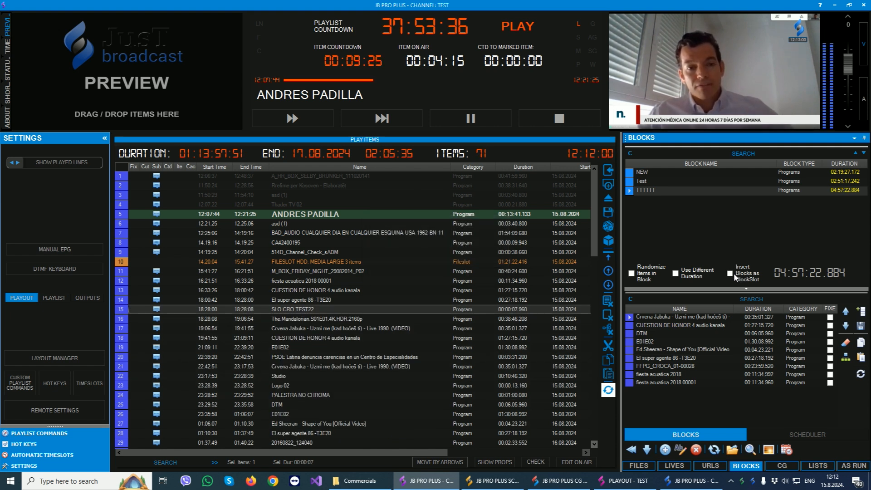
Enable Insert Blocks as BlockSlot and insert block TTTTTT as a blockslot before SLO CRO TEST22 in the playlist.
{"action": "left_click", "coordinate": [748, 277]}
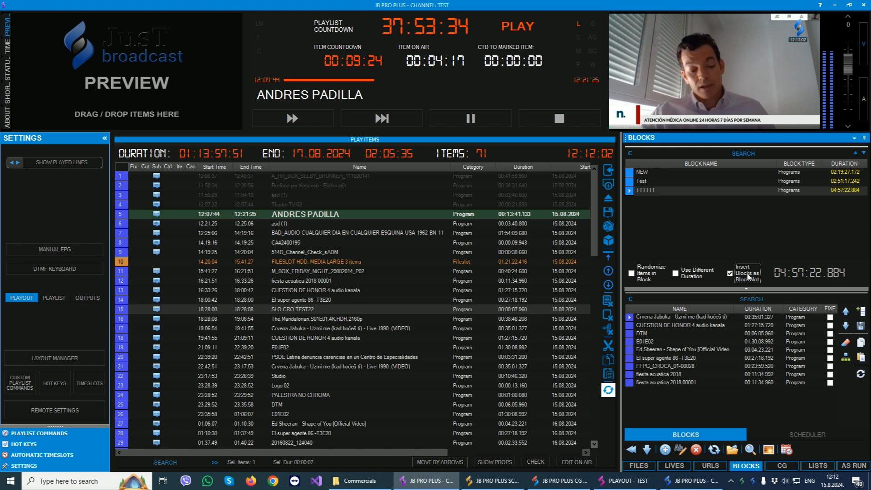
{"action": "left_click_drag", "start_coordinate": [657, 188], "coordinate": [258, 307]}
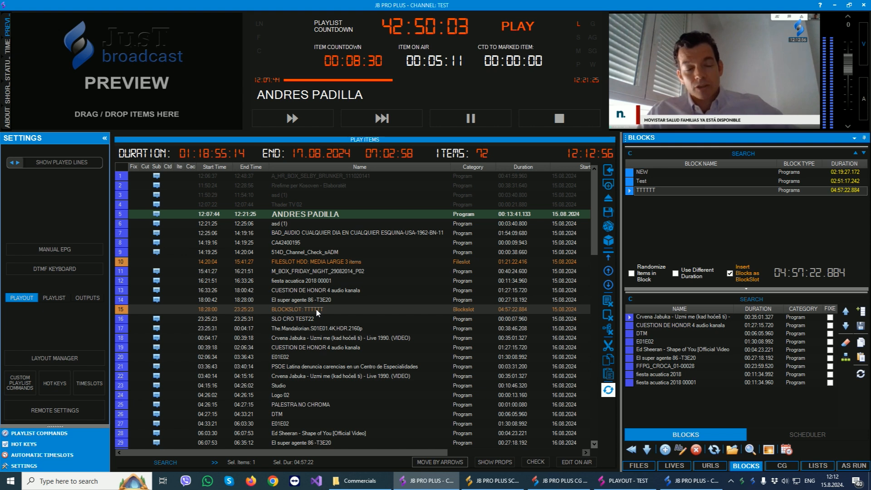
{"action": "scroll", "coordinate": [325, 307], "scroll_direction": "down", "scroll_amount": 2}
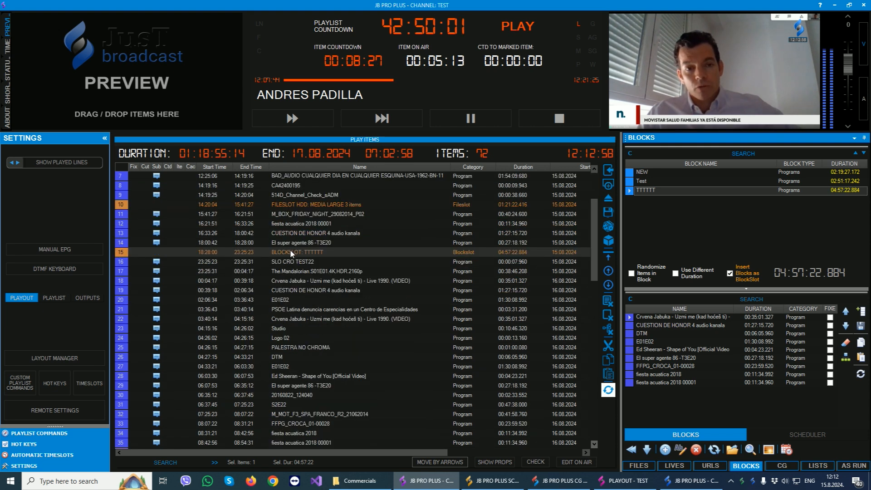
Fill the TTTTTT blockslot in the playlist with its individual items using Fill Timeslot.
{"action": "right_click", "coordinate": [291, 251]}
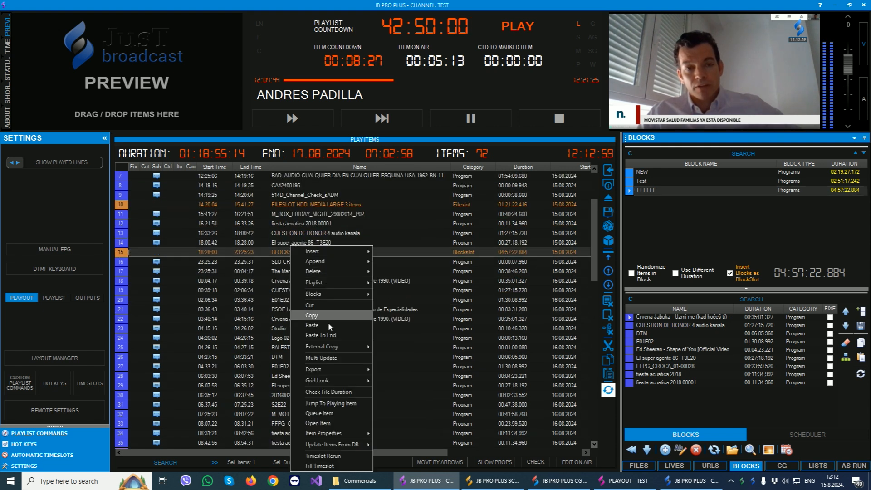
{"action": "left_click", "coordinate": [315, 466]}
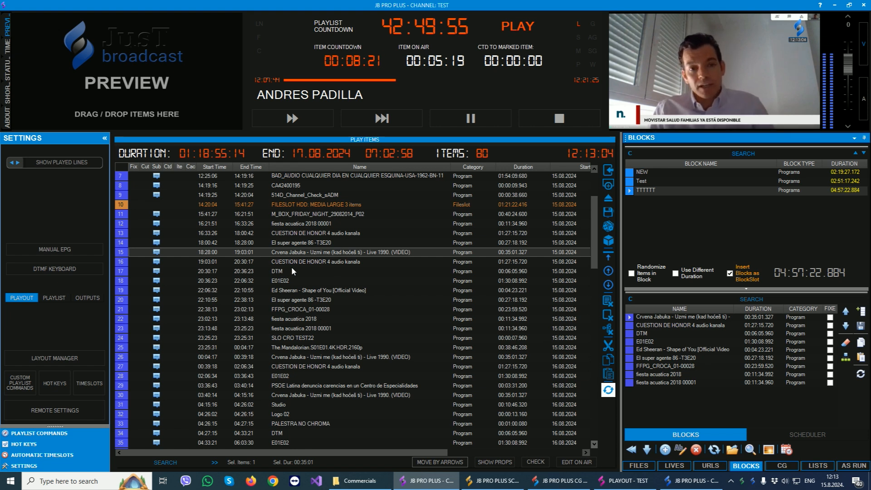
{"action": "scroll", "coordinate": [317, 277], "scroll_direction": "down", "scroll_amount": 2}
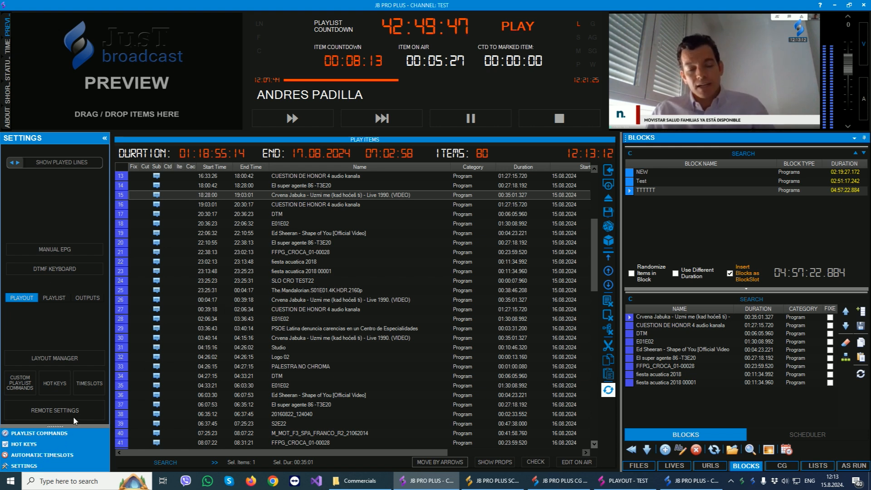
In the automatic timeslots, set Mix Timeslot to random sorting with Skip Remaining Time for missing time, and save it.
{"action": "left_click", "coordinate": [93, 389]}
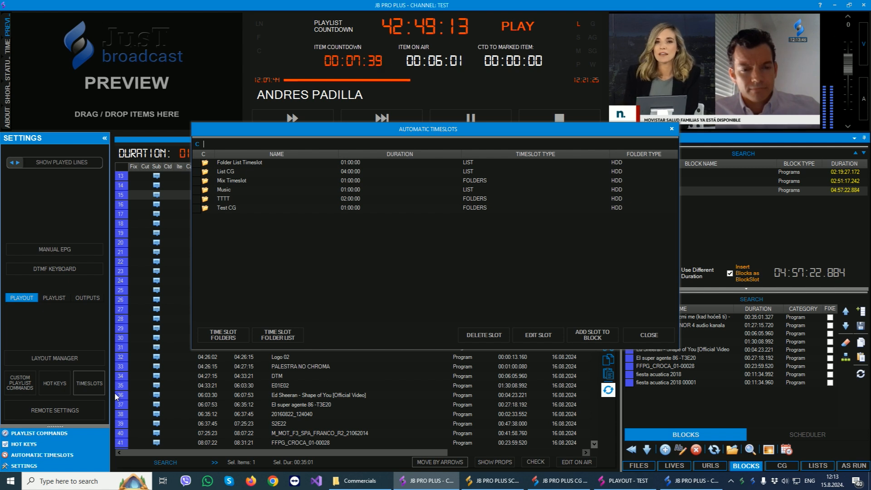
{"action": "double_click", "coordinate": [235, 182]}
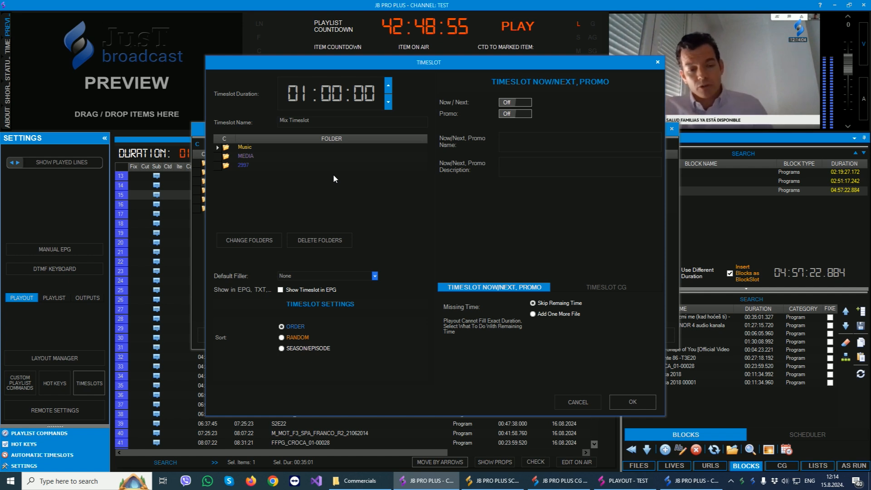
{"action": "left_click_drag", "start_coordinate": [288, 93], "coordinate": [379, 90]}
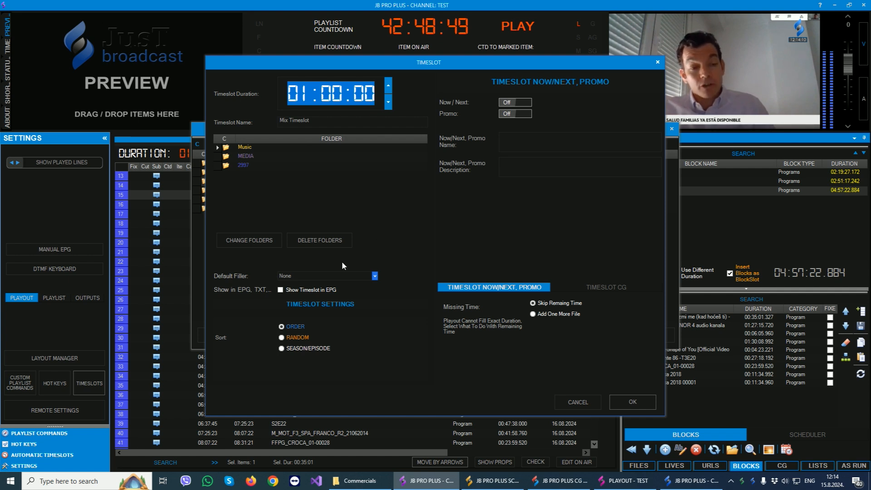
{"action": "left_click", "coordinate": [282, 338]}
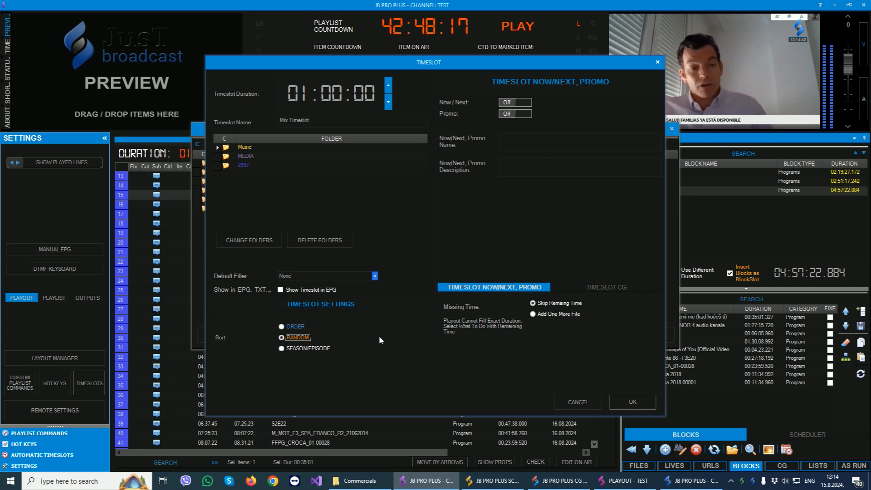
{"action": "left_click", "coordinate": [538, 314]}
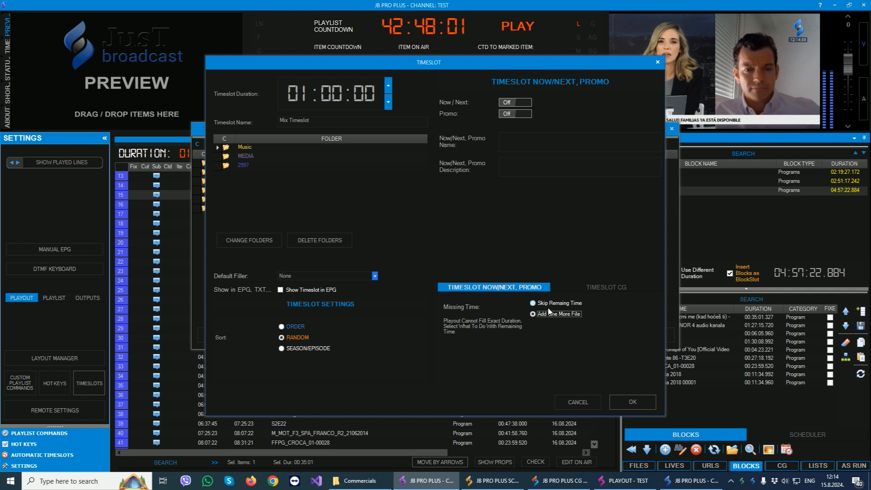
{"action": "left_click", "coordinate": [542, 303]}
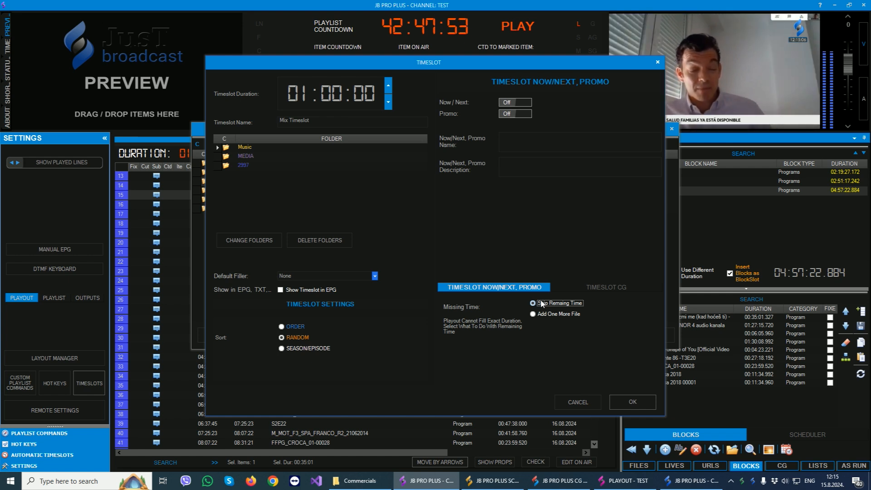
{"action": "left_click", "coordinate": [633, 403]}
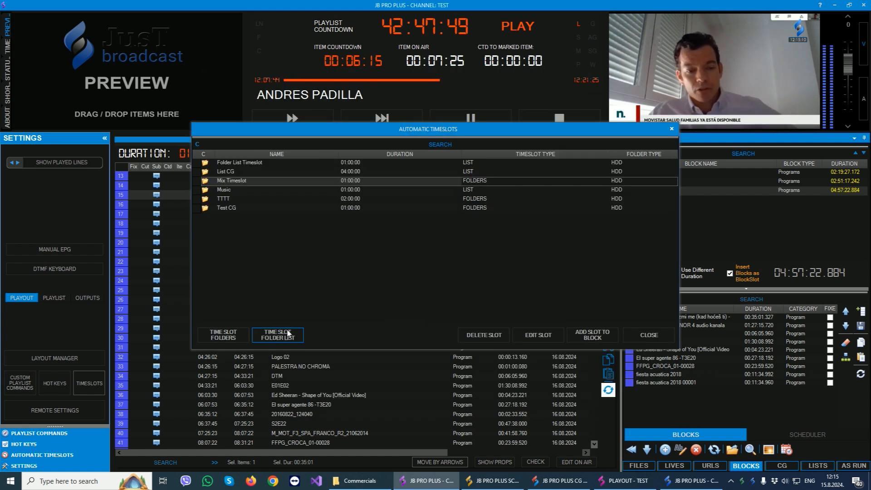
View the blank form for a new folder list timeslot, and review the settings of the Music and List CG timeslots.
{"action": "left_click", "coordinate": [277, 336]}
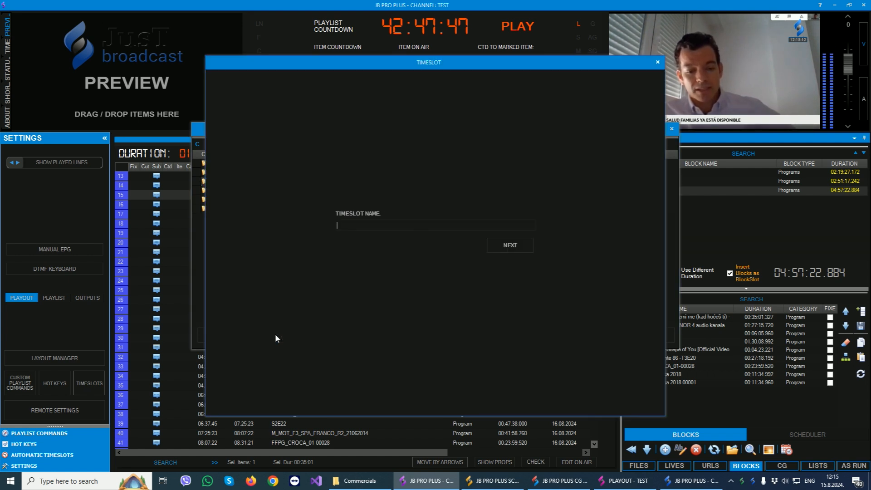
{"action": "left_click", "coordinate": [657, 62]}
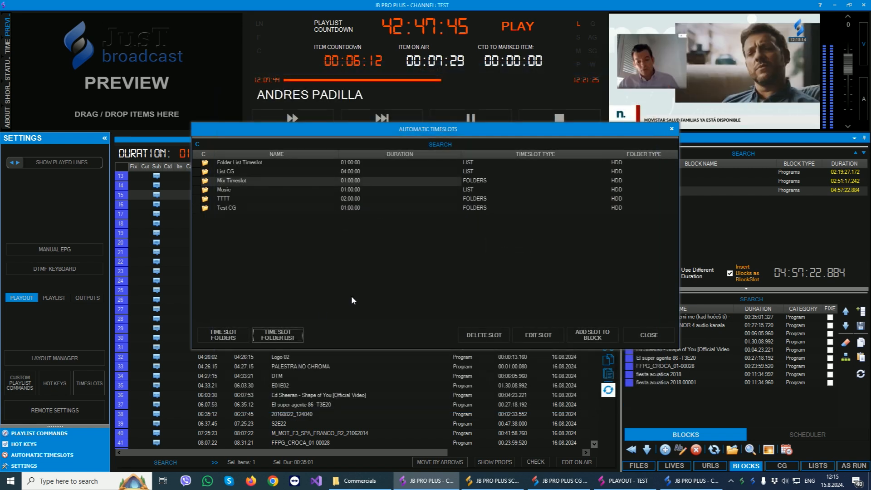
{"action": "double_click", "coordinate": [253, 188]}
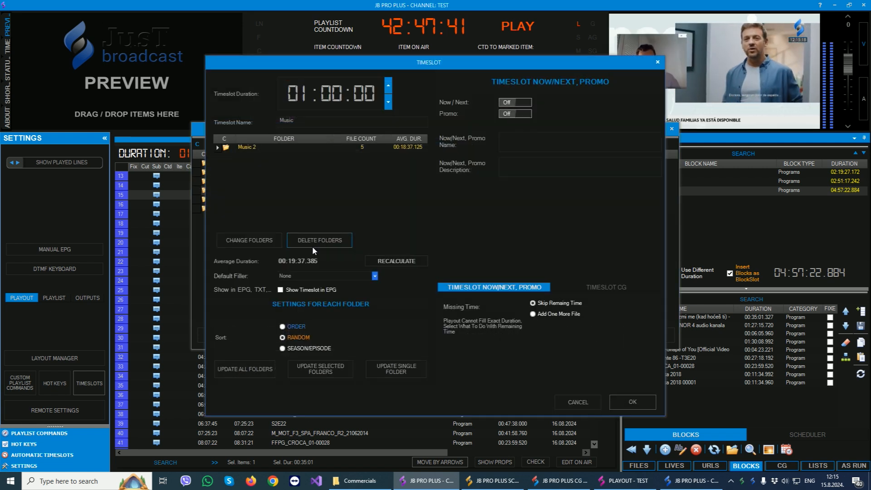
{"action": "left_click", "coordinate": [658, 62]}
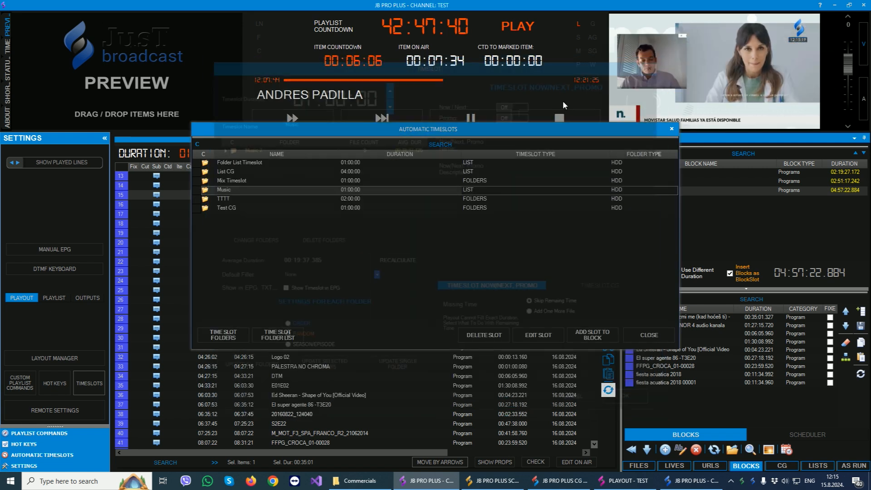
{"action": "double_click", "coordinate": [230, 174]}
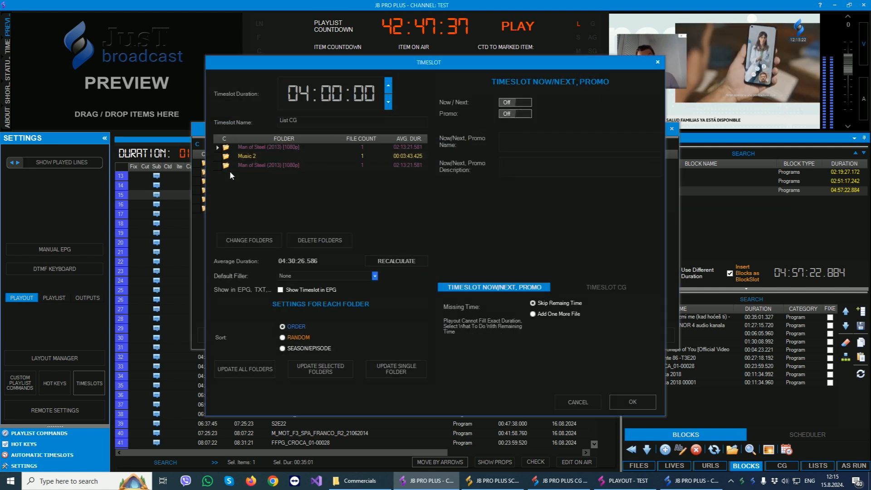
{"action": "left_click", "coordinate": [657, 62]}
Open Folder List Timeslot's folder list and examine the order, file counts and average durations of its Music, MEDIA and 2997 entries.
{"action": "double_click", "coordinate": [243, 161]}
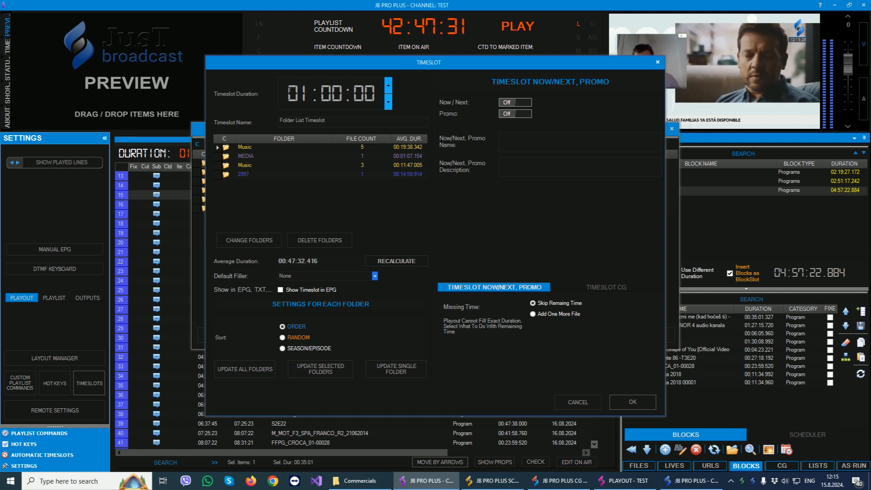
{"action": "left_click_drag", "start_coordinate": [288, 94], "coordinate": [376, 94]}
{"action": "left_click", "coordinate": [249, 240]}
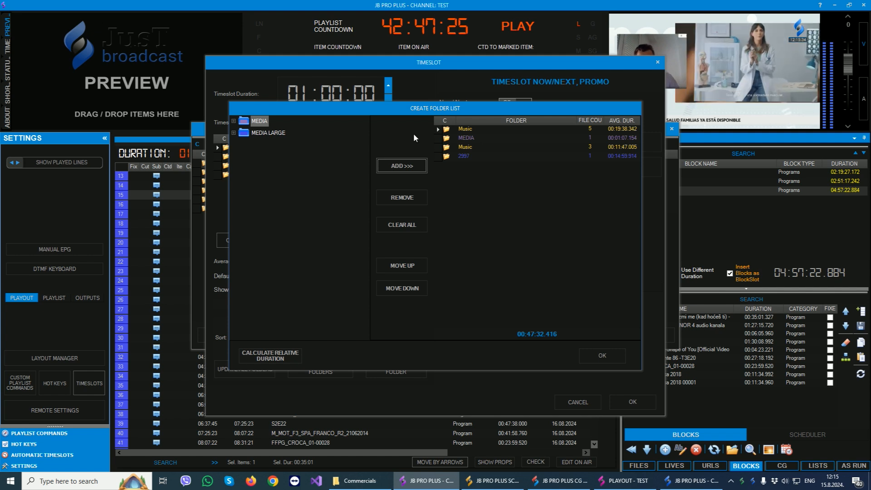
{"action": "left_click", "coordinate": [583, 132]}
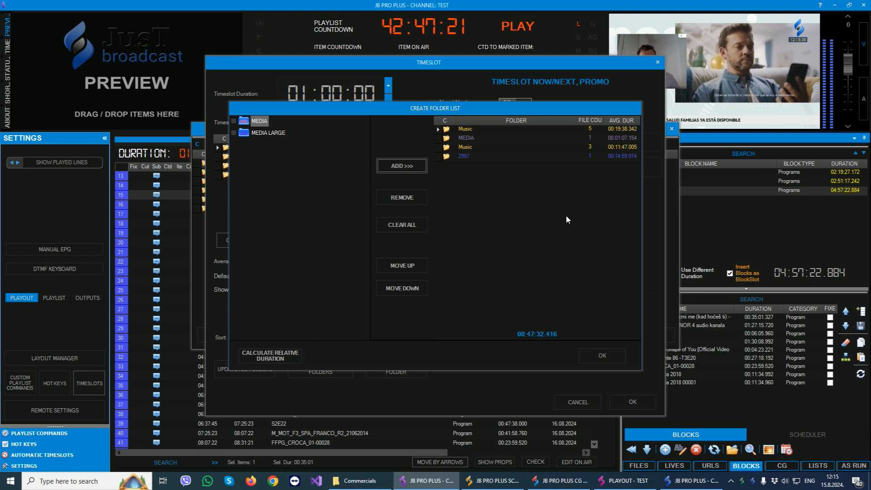
{"action": "left_click", "coordinate": [469, 130]}
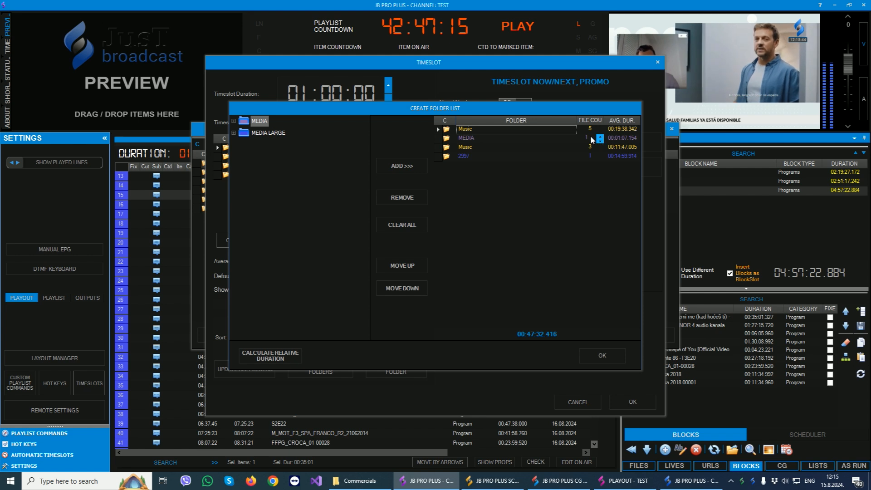
{"action": "left_click", "coordinate": [546, 138]}
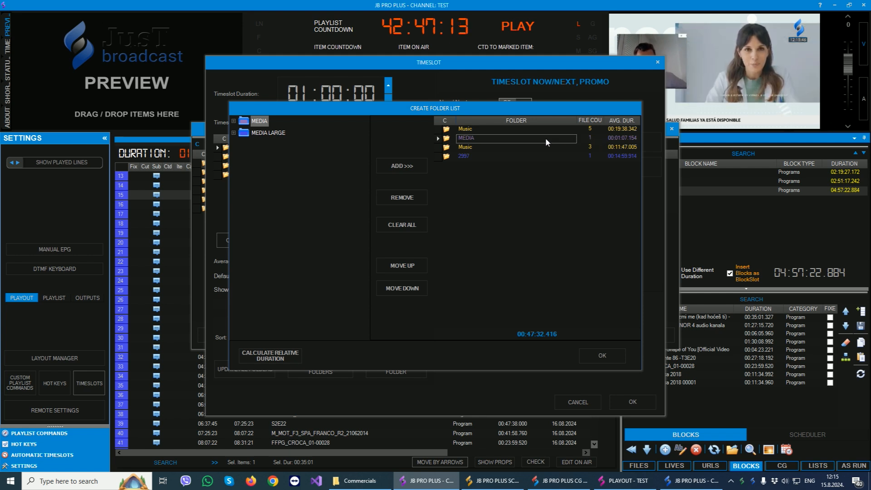
{"action": "left_click", "coordinate": [551, 147]}
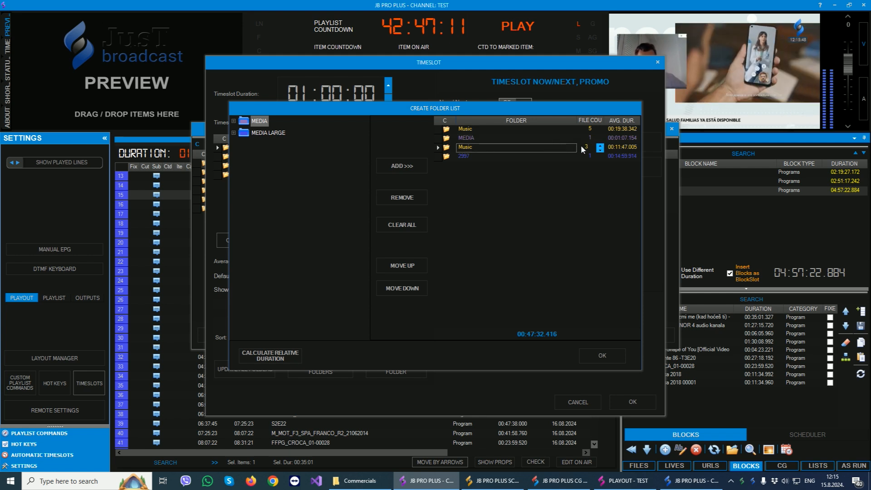
{"action": "left_click", "coordinate": [475, 156]}
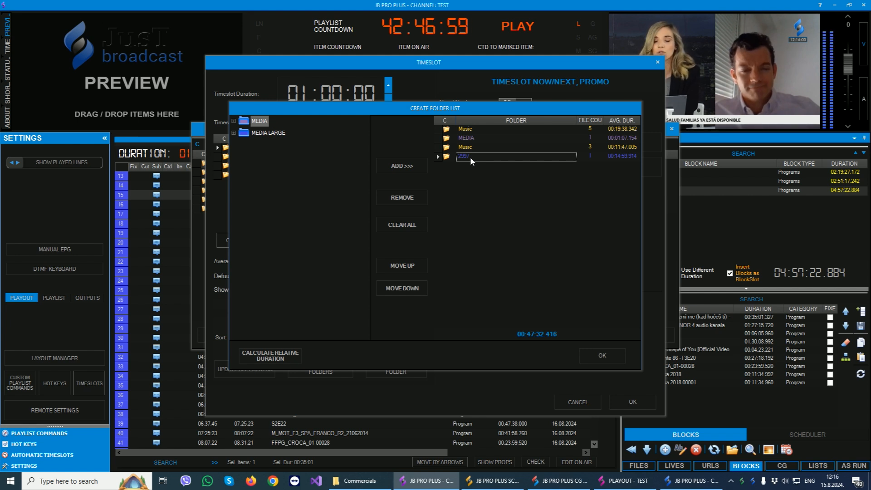
{"action": "left_click", "coordinate": [463, 129]}
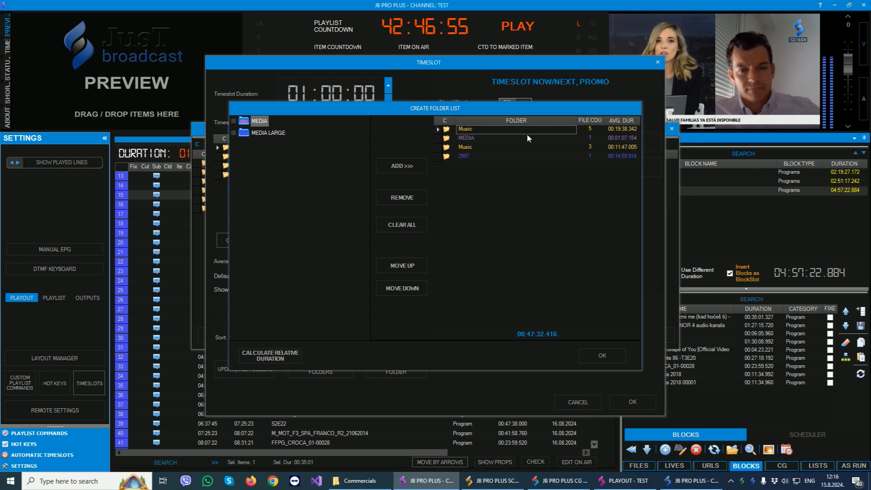
{"action": "left_click", "coordinate": [474, 136]}
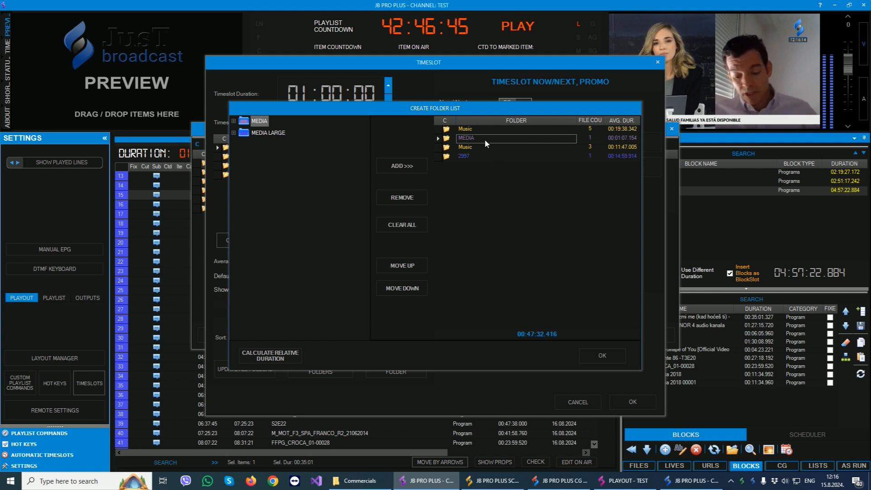
{"action": "left_click", "coordinate": [479, 156]}
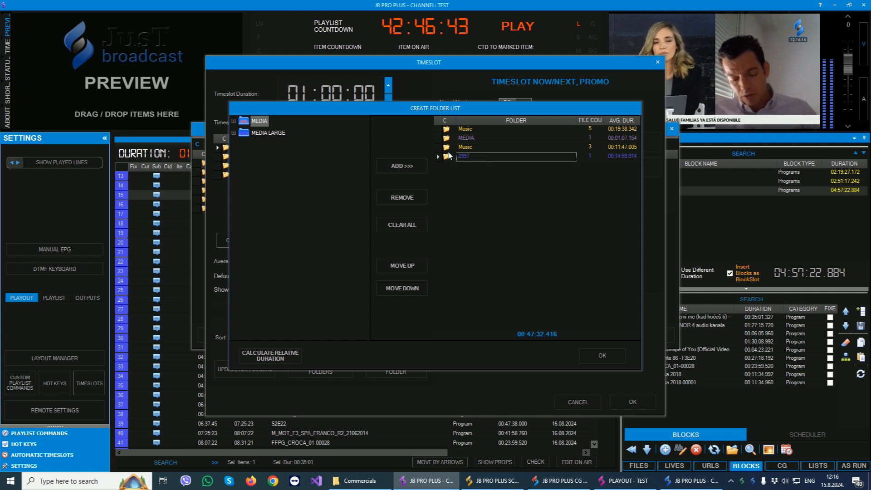
Set the first Music folder's file count to 3 and recalculate the relative duration.
{"action": "left_click", "coordinate": [461, 129]}
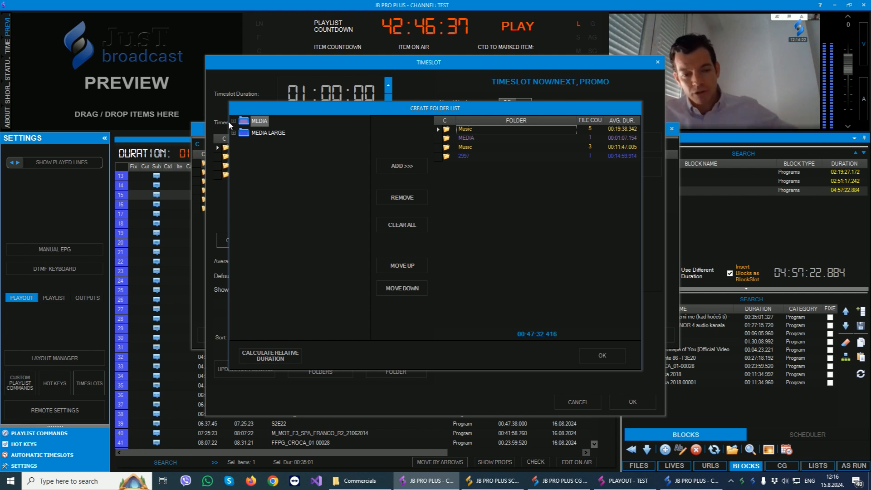
{"action": "left_click", "coordinate": [597, 129]}
{"action": "left_click", "coordinate": [600, 132]}
{"action": "left_click", "coordinate": [599, 133]}
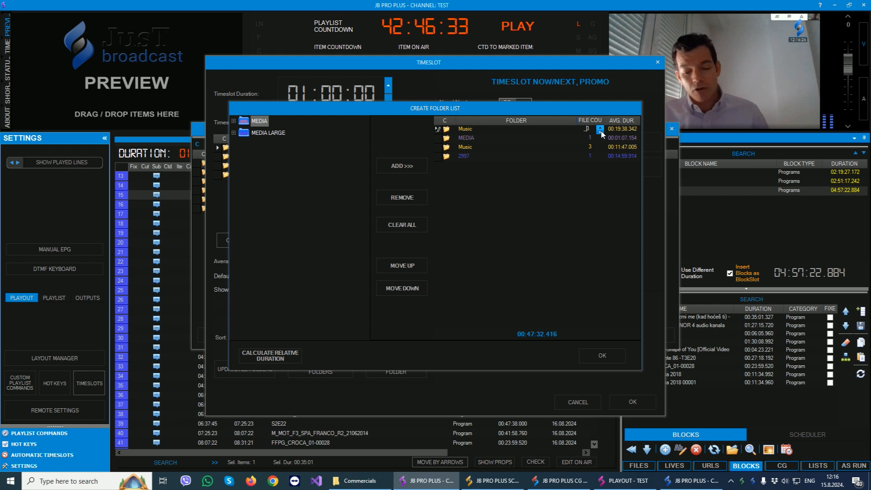
{"action": "left_click", "coordinate": [270, 357]}
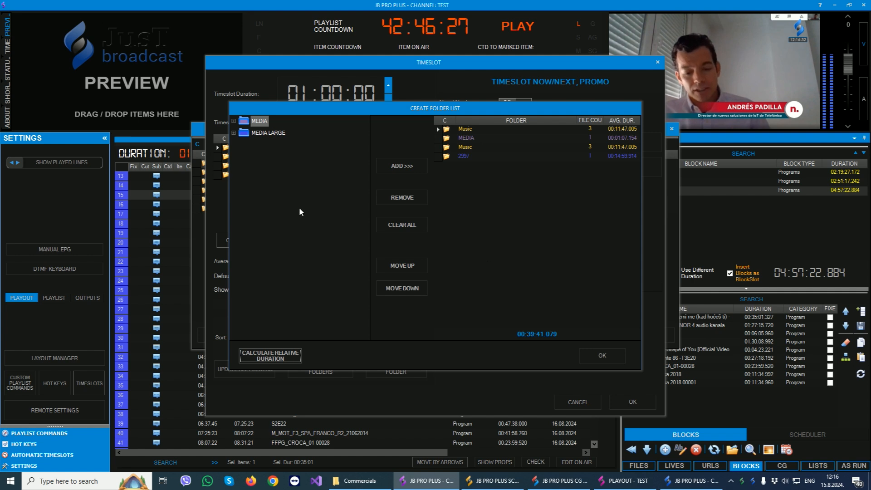
Add the MEDIA folder to the list with a file count of 2, recalculate the relative duration, and accept the folder list.
{"action": "left_click", "coordinate": [268, 132]}
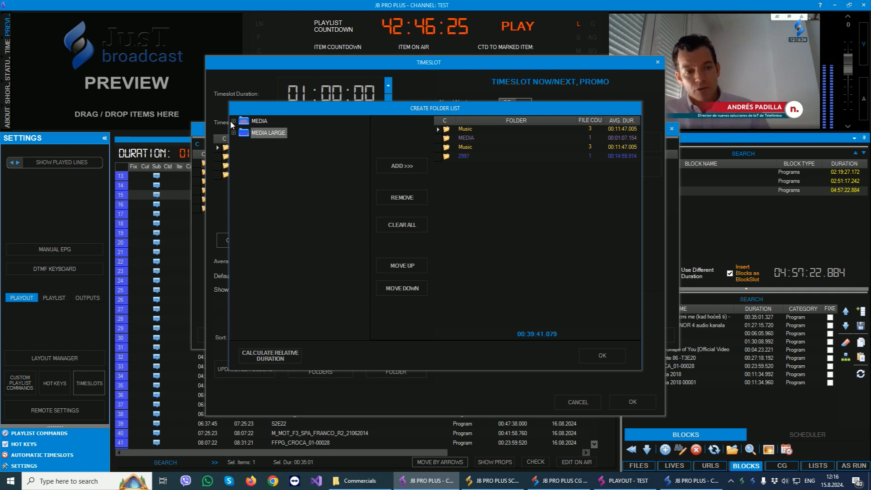
{"action": "left_click", "coordinate": [248, 122]}
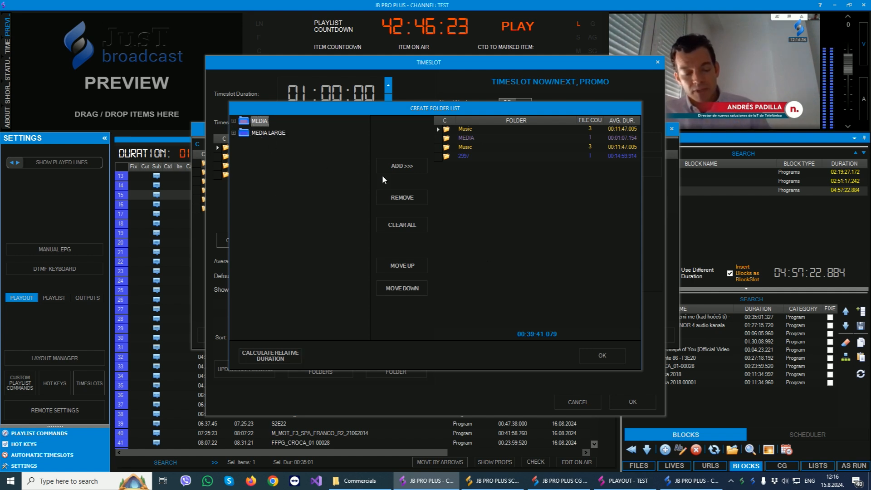
{"action": "left_click", "coordinate": [396, 166]}
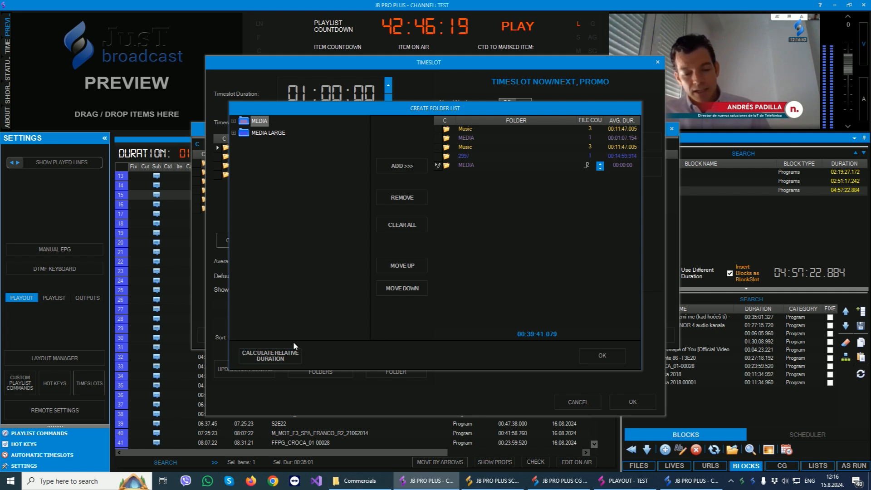
{"action": "left_click", "coordinate": [265, 358]}
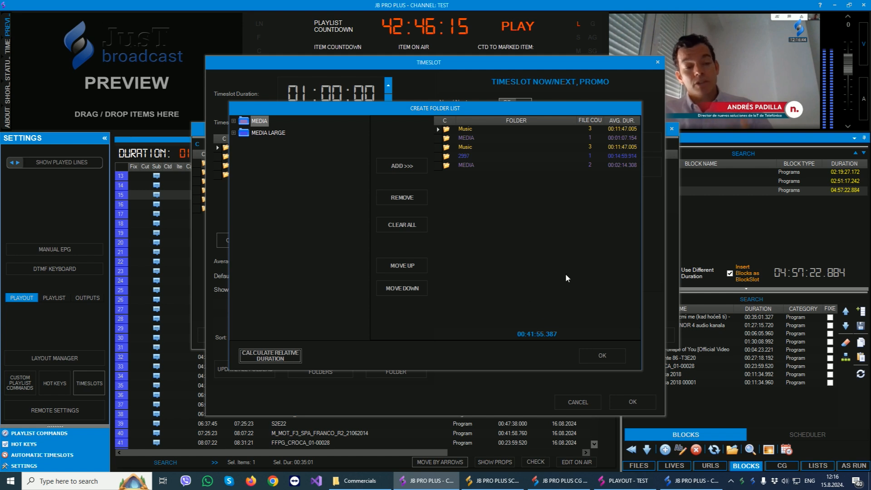
{"action": "left_click", "coordinate": [611, 354]}
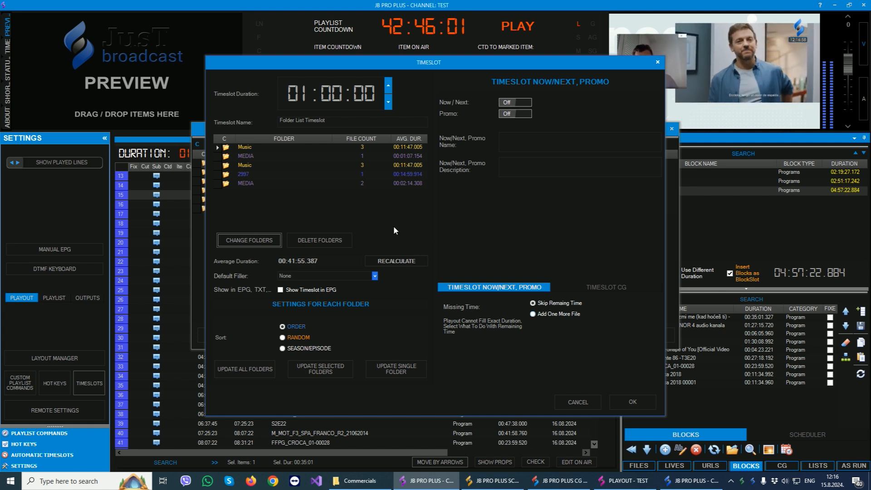
Set the sort order of the first Music folder to Random and update that single folder.
{"action": "left_click", "coordinate": [251, 150]}
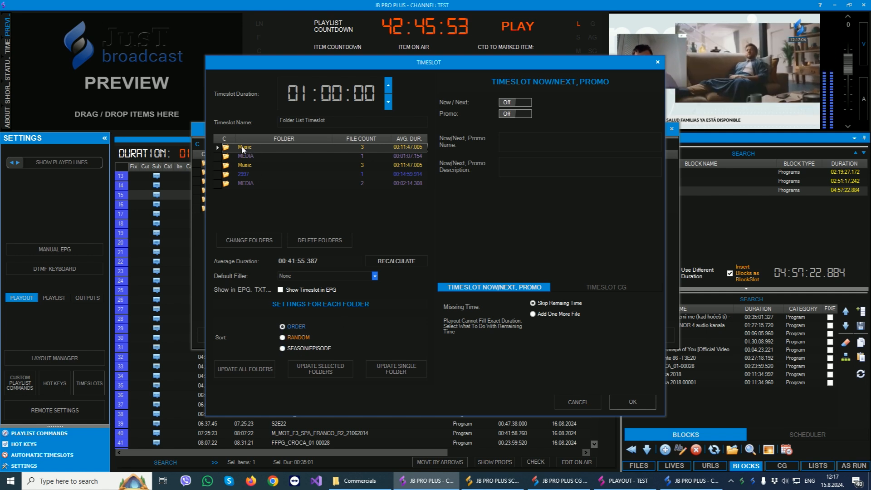
{"action": "left_click", "coordinate": [282, 337]}
{"action": "left_click", "coordinate": [391, 369]}
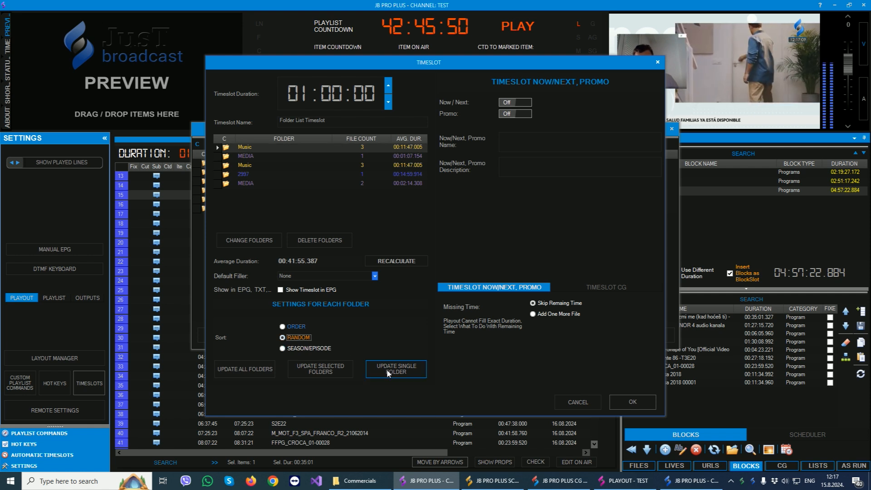
Try to set the second Music folder's sort order to Random and update that single folder.
{"action": "left_click", "coordinate": [250, 166]}
{"action": "left_click", "coordinate": [282, 337]}
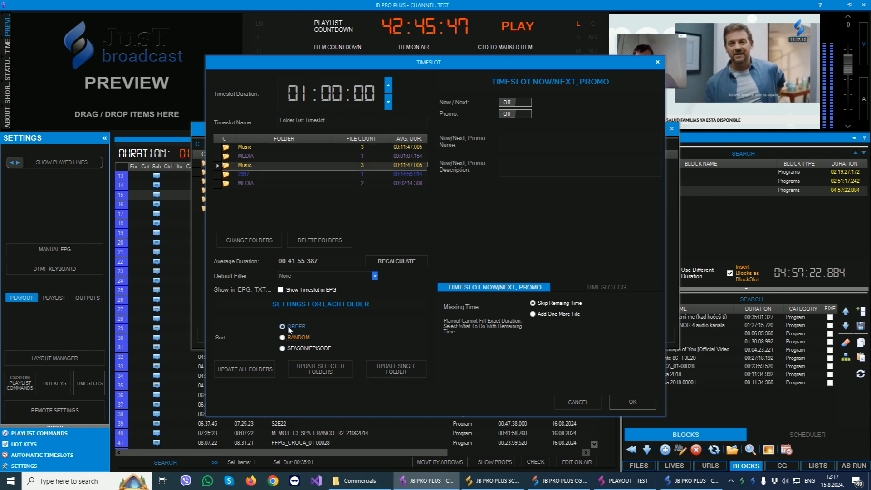
{"action": "left_click", "coordinate": [396, 369]}
Check the individual sort setting of each Music, MEDIA and 2997 folder in Folder List Timeslot.
{"action": "left_click", "coordinate": [251, 184]}
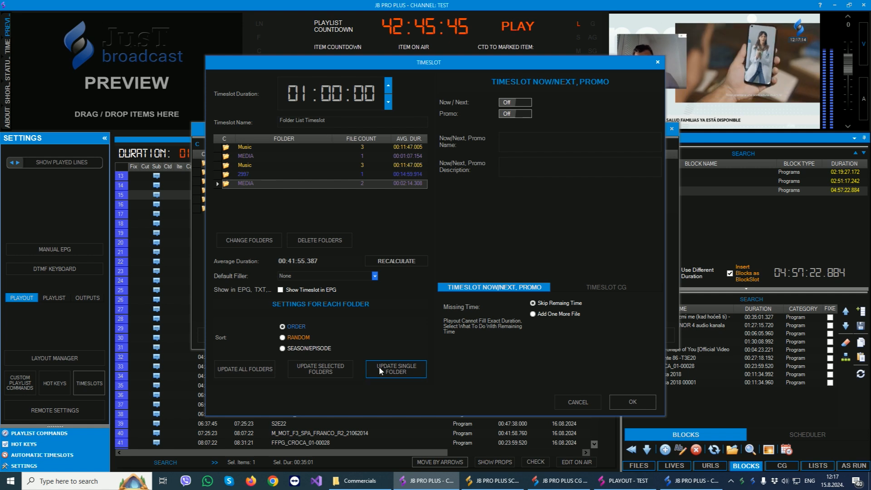
{"action": "left_click", "coordinate": [248, 156]}
{"action": "left_click", "coordinate": [248, 169]}
{"action": "left_click", "coordinate": [242, 182]}
{"action": "left_click", "coordinate": [245, 174]}
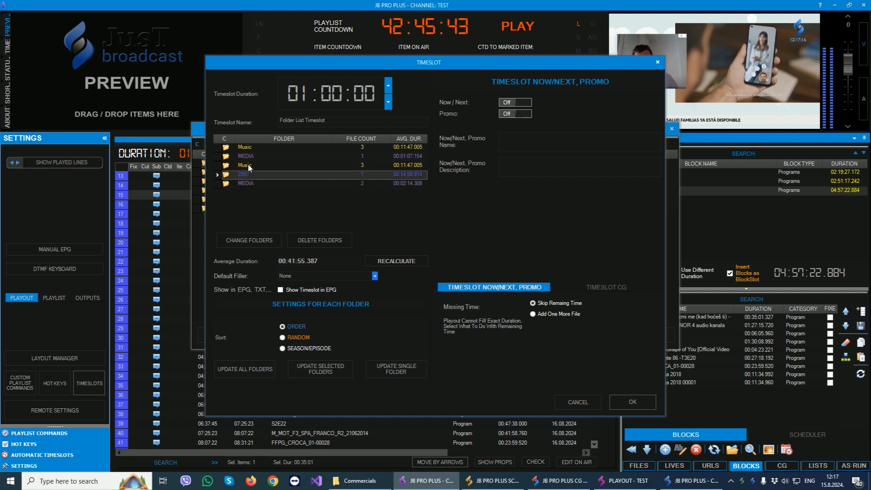
{"action": "left_click", "coordinate": [248, 165]}
{"action": "left_click", "coordinate": [253, 156]}
{"action": "left_click", "coordinate": [257, 149]}
{"action": "left_click", "coordinate": [270, 157]}
{"action": "left_click", "coordinate": [259, 164]}
{"action": "left_click", "coordinate": [246, 180]}
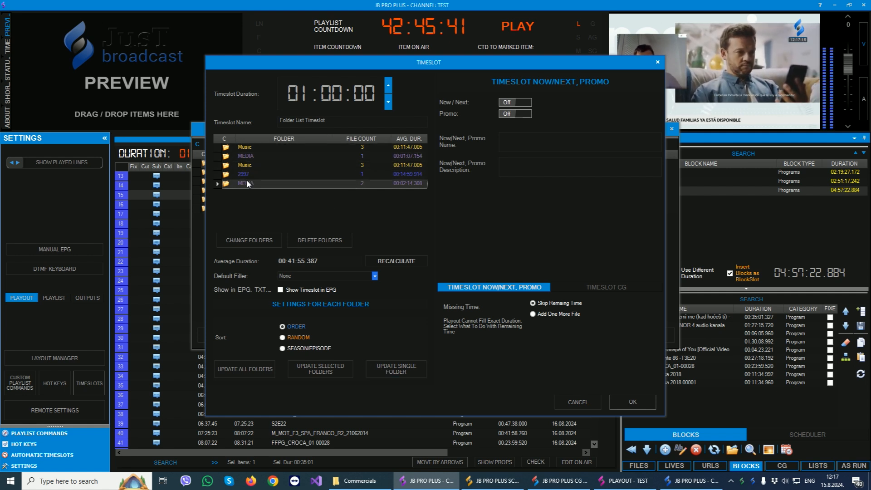
Accept the edited Folder List Timeslot and close the Automatic Timeslots window.
{"action": "left_click", "coordinate": [639, 401]}
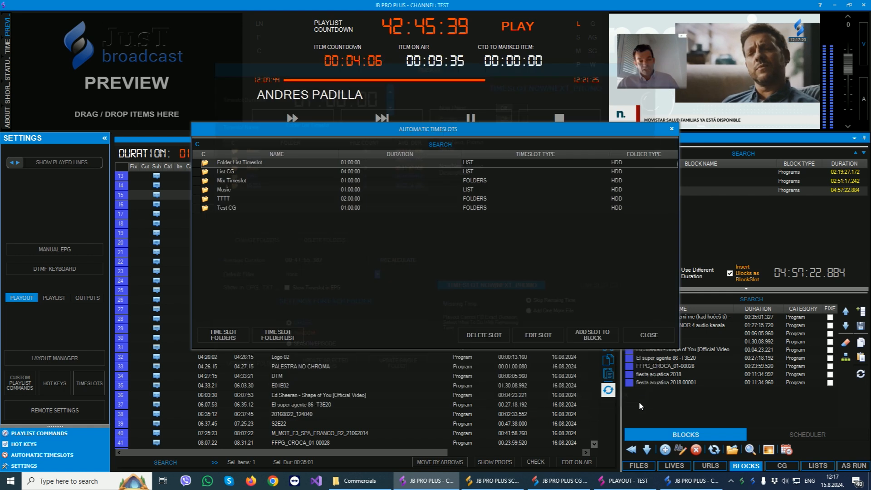
{"action": "left_click", "coordinate": [671, 129]}
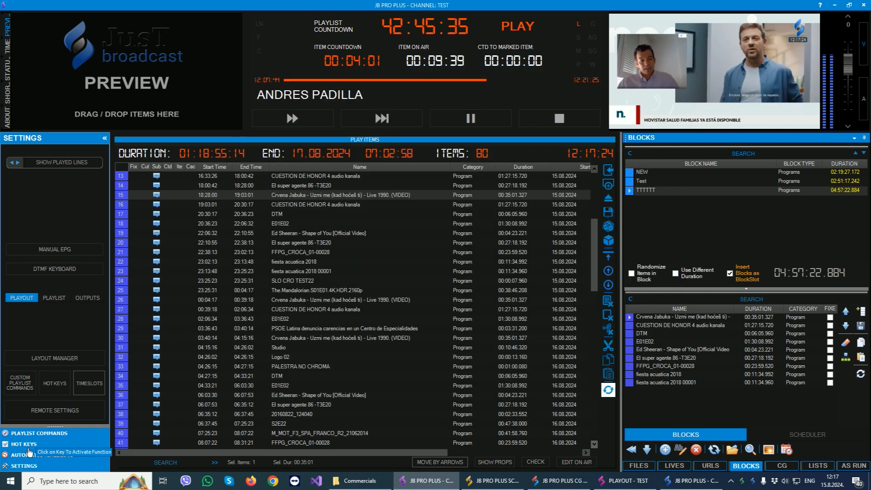
Insert Folder List Timeslot into the playlist after Ed Sheeran - Shape of You, as item 20, and fill the timeslot.
{"action": "left_click", "coordinate": [42, 455]}
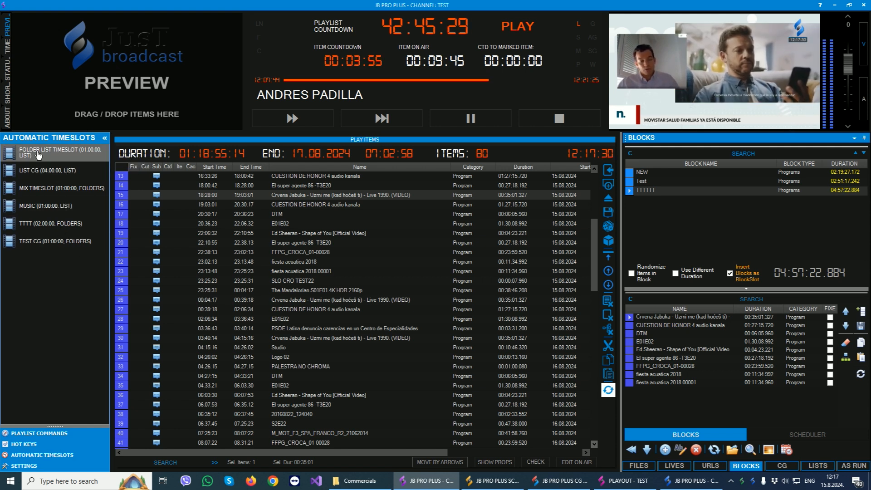
{"action": "left_click_drag", "start_coordinate": [35, 155], "coordinate": [294, 252]}
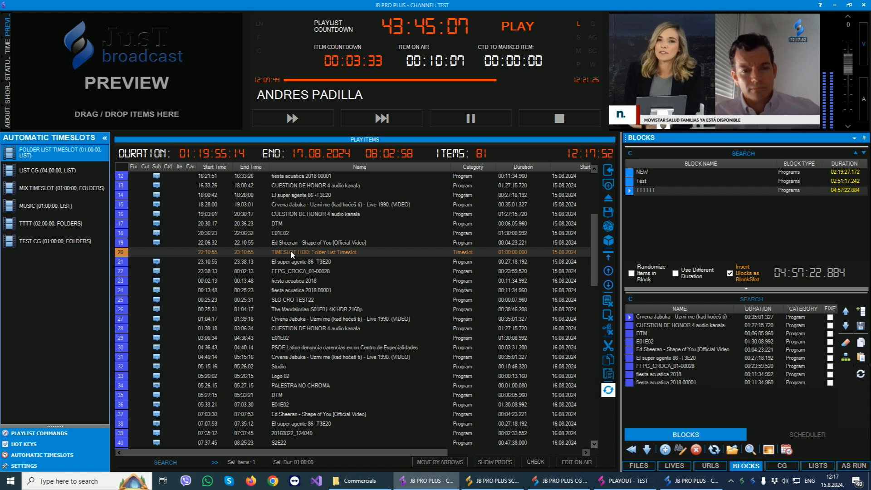
{"action": "right_click", "coordinate": [291, 254]}
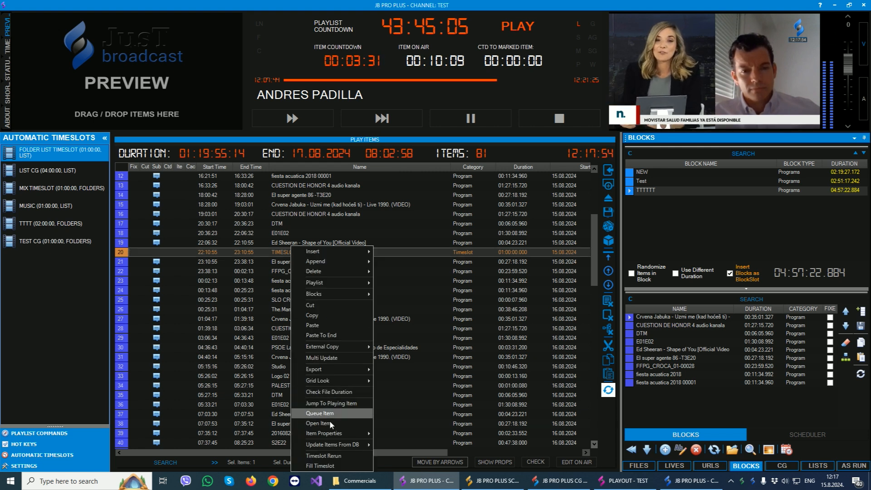
{"action": "left_click", "coordinate": [320, 467]}
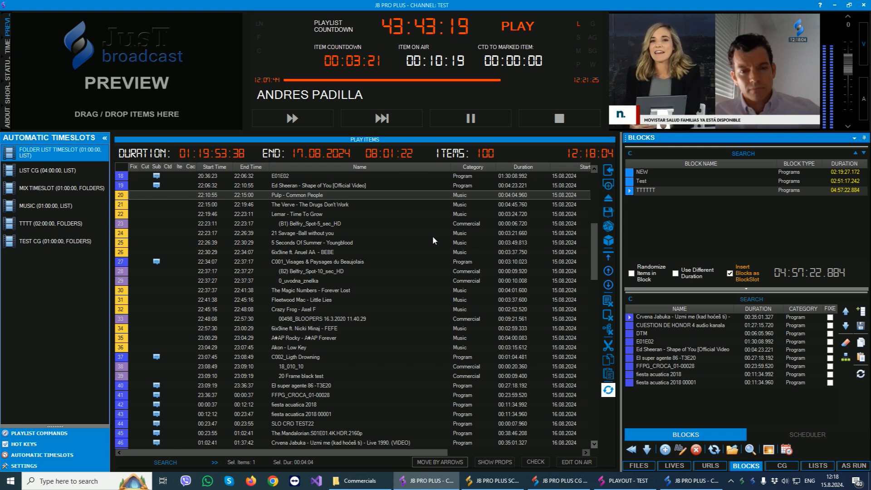
Examine the filled timeslot's first folder cycle, from Pulp - Common People through 0_uvodna_znelka.
{"action": "left_click", "coordinate": [280, 225]}
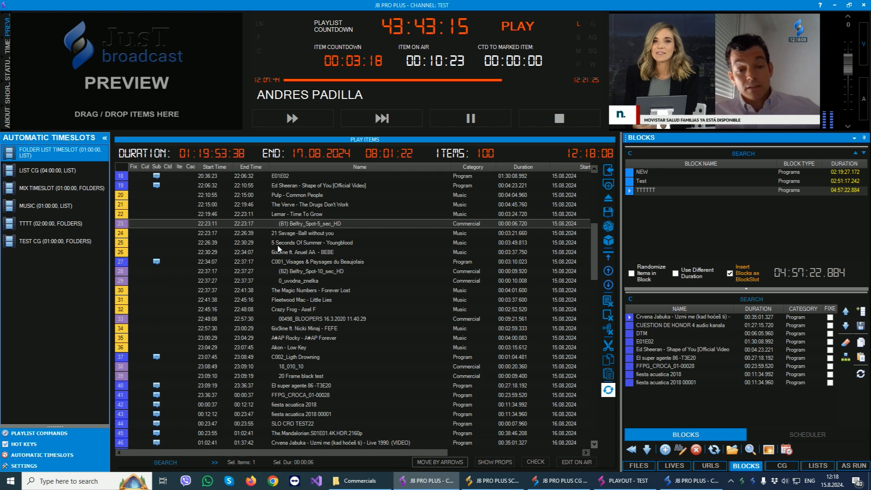
{"action": "left_click", "coordinate": [275, 262]}
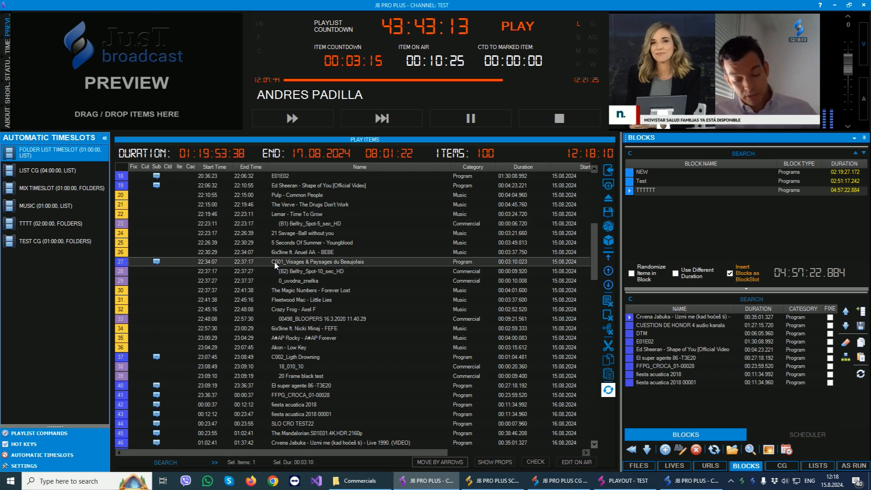
{"action": "left_click", "coordinate": [272, 269]}
{"action": "left_click", "coordinate": [271, 280]}
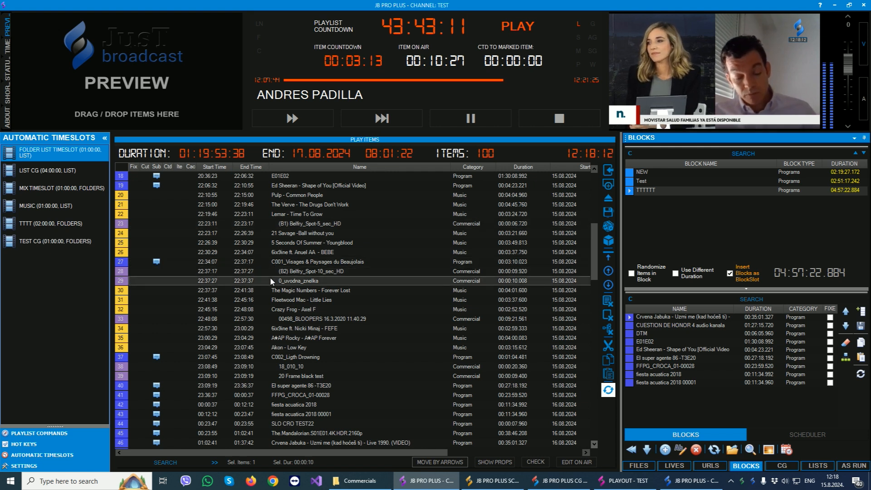
{"action": "left_click", "coordinate": [290, 196]}
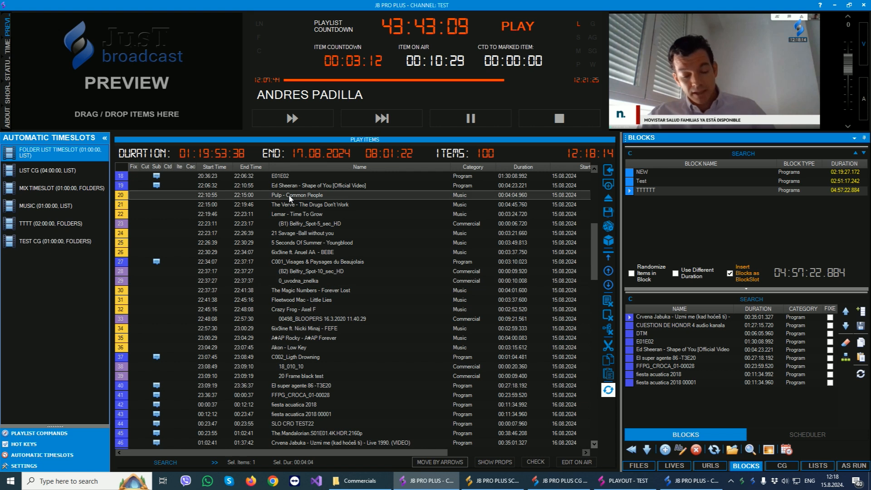
{"action": "left_click", "coordinate": [279, 281], "text": "shift"}
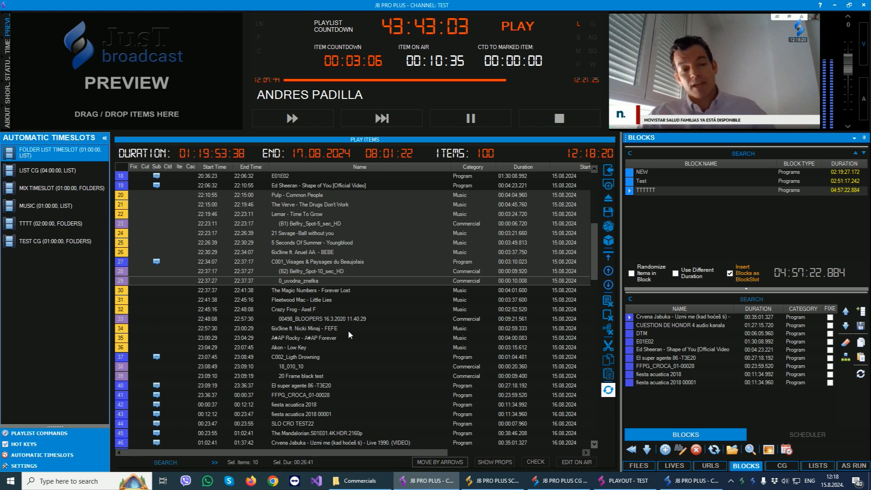
Examine the second folder cycle, from The Magic Numbers to 20 Frame black test, and select items 20 to 39.
{"action": "left_click", "coordinate": [295, 289]}
{"action": "left_click", "coordinate": [284, 307]}
{"action": "left_click", "coordinate": [291, 321]}
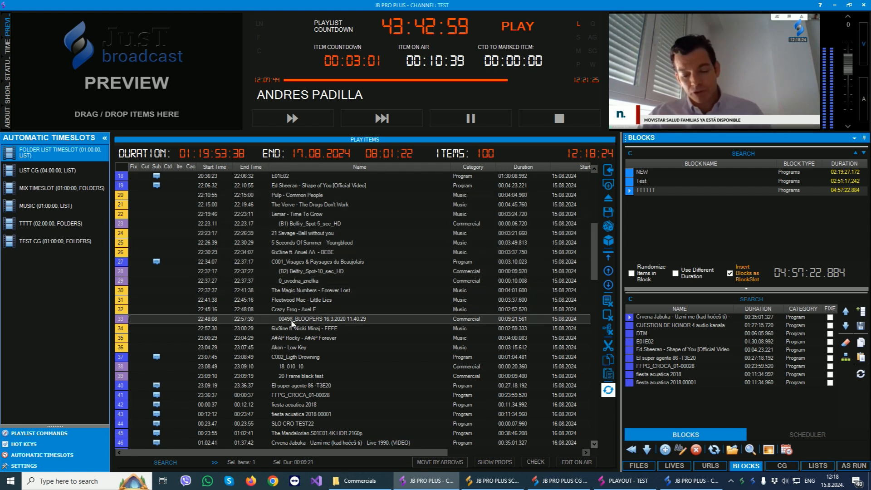
{"action": "left_click_drag", "start_coordinate": [287, 327], "coordinate": [289, 348]}
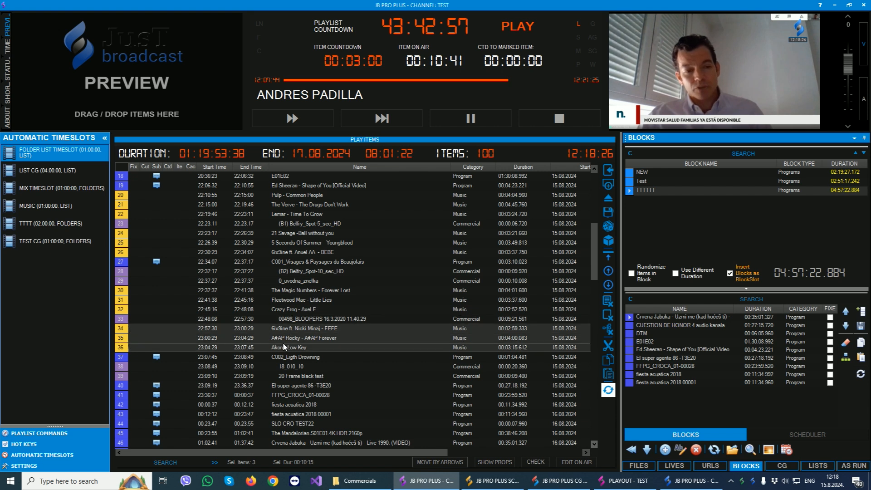
{"action": "left_click", "coordinate": [289, 358]}
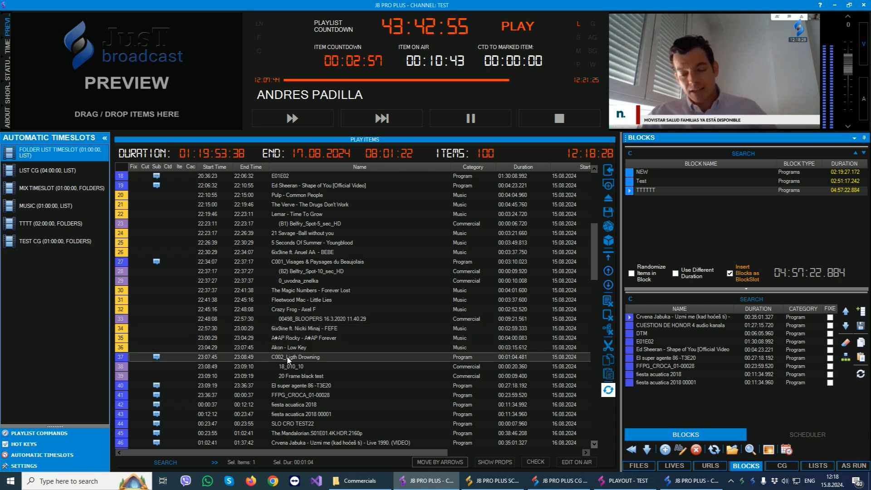
{"action": "left_click_drag", "start_coordinate": [289, 367], "coordinate": [289, 376]}
{"action": "left_click", "coordinate": [178, 198]}
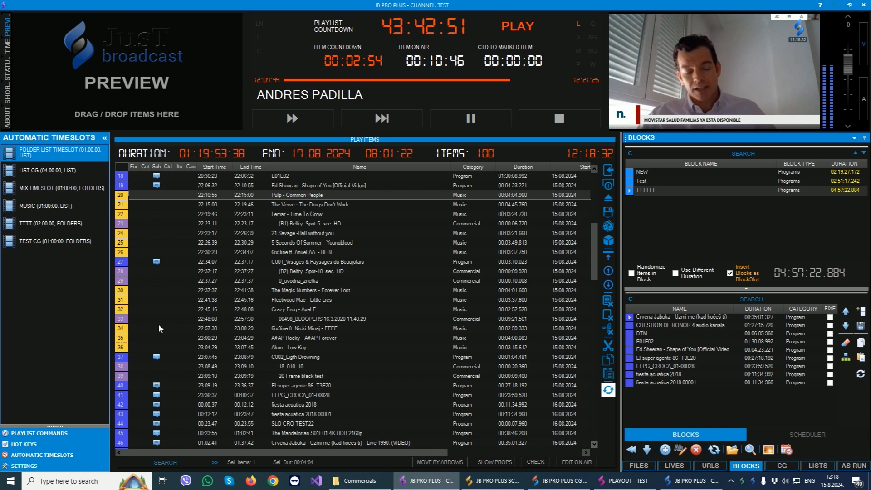
{"action": "left_click", "coordinate": [139, 376], "text": "shift"}
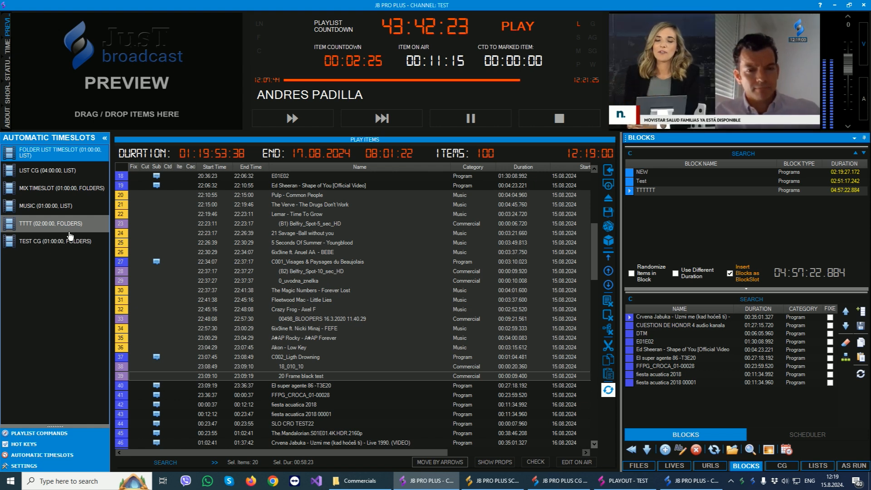
Switch to JB PRO PLUS SCHEDULER and clear all of its play items.
{"action": "left_click", "coordinate": [470, 484]}
{"action": "left_click", "coordinate": [607, 253]}
{"action": "left_click", "coordinate": [438, 273]}
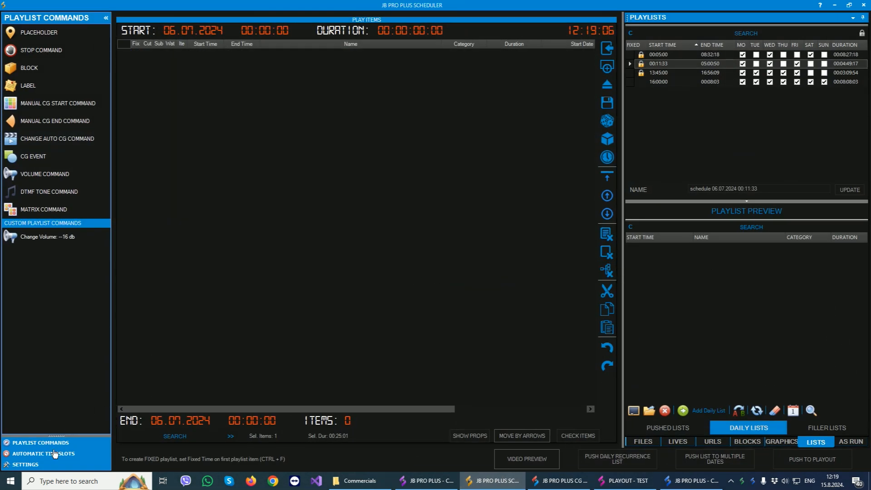
Add Folder List Timeslot to the empty schedule with a start of 16 August 2024 at 05:00:00.
{"action": "left_click", "coordinate": [36, 454]}
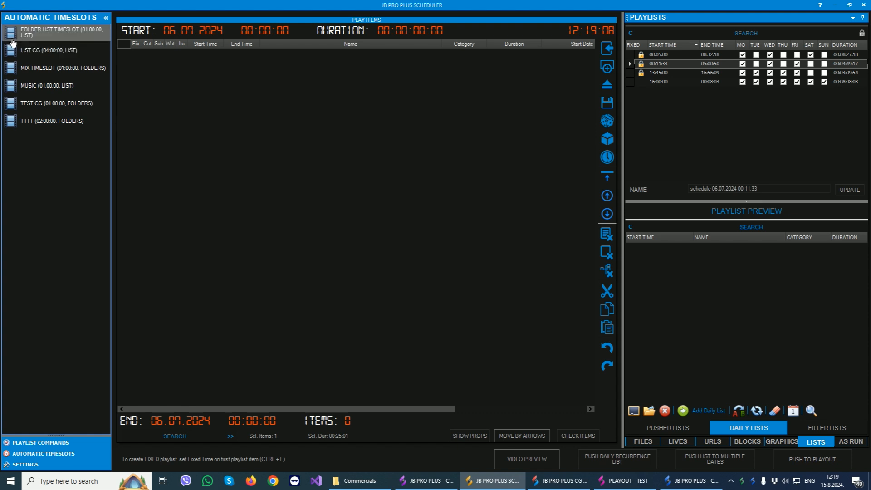
{"action": "left_click_drag", "start_coordinate": [32, 38], "coordinate": [263, 87]}
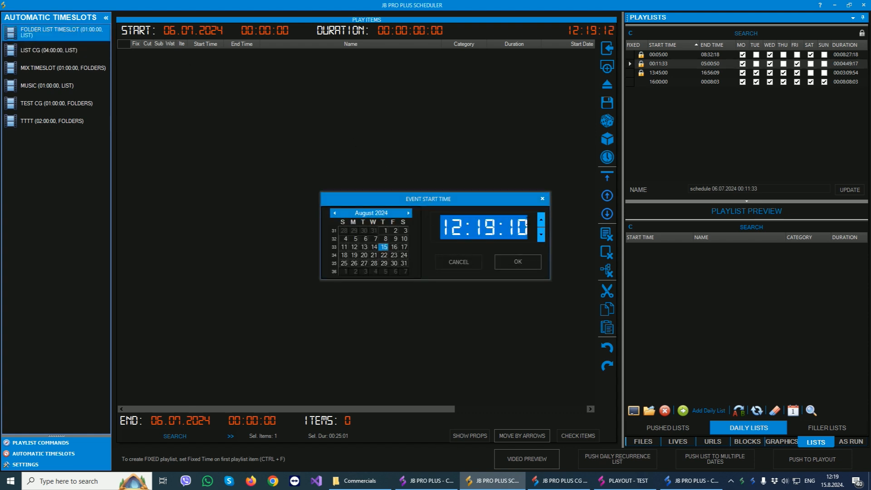
{"action": "type", "text": "050000"}
{"action": "left_click", "coordinate": [394, 247]}
{"action": "left_click", "coordinate": [517, 262]}
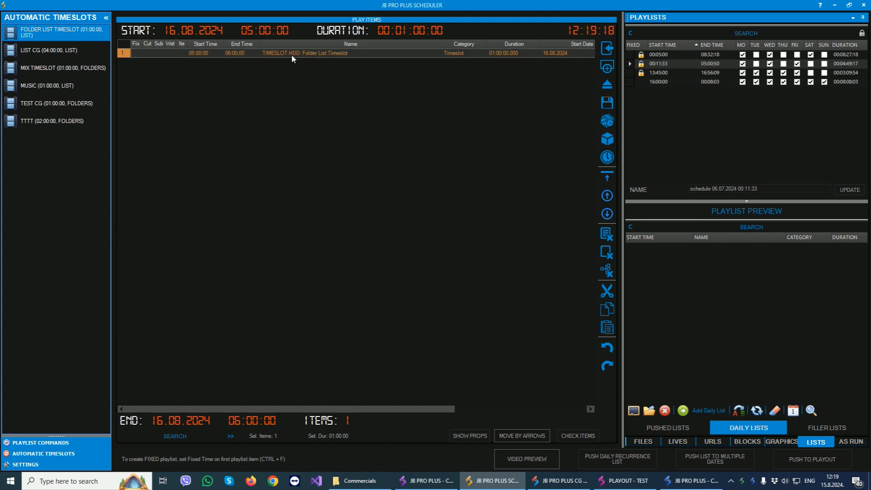
Paste copies of the one-hour timeslot until 24 of them fill the schedule to 05:00:00 on 17.08.2024, and select the first.
{"action": "key", "text": "ctrl+v"}
{"action": "key", "text": "ctrl+v"}
{"action": "key", "text": "ctrl+v"}
{"action": "key", "text": "ctrl+v"}
{"action": "key", "text": "ctrl+v"}
{"action": "key", "text": "ctrl+v"}
{"action": "key", "text": "ctrl+v"}
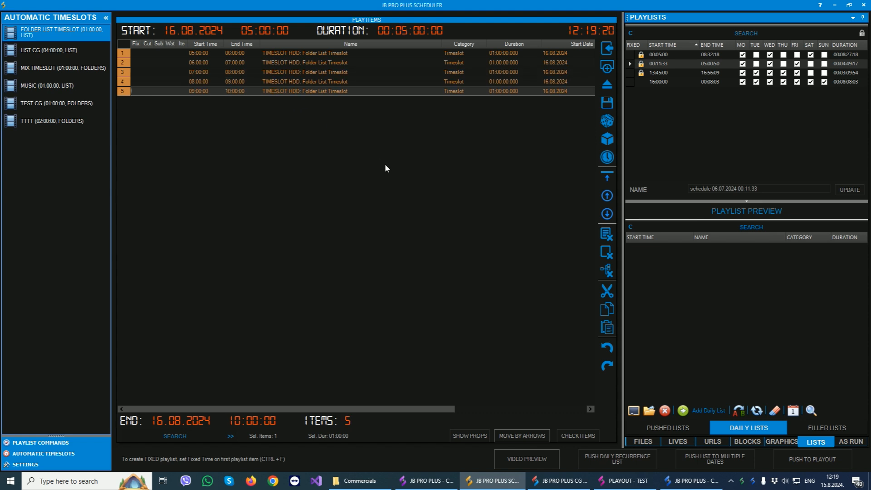
{"action": "key", "text": "ctrl+v"}
{"action": "key", "text": "ctrl+v"}
{"action": "key", "text": "ctrl+v"}
{"action": "key", "text": "ctrl+v"}
{"action": "key", "text": "ctrl+v"}
{"action": "key", "text": "ctrl+v"}
{"action": "key", "text": "ctrl+v"}
{"action": "key", "text": "ctrl+v"}
{"action": "key", "text": "ctrl+v"}
{"action": "key", "text": "ctrl+v"}
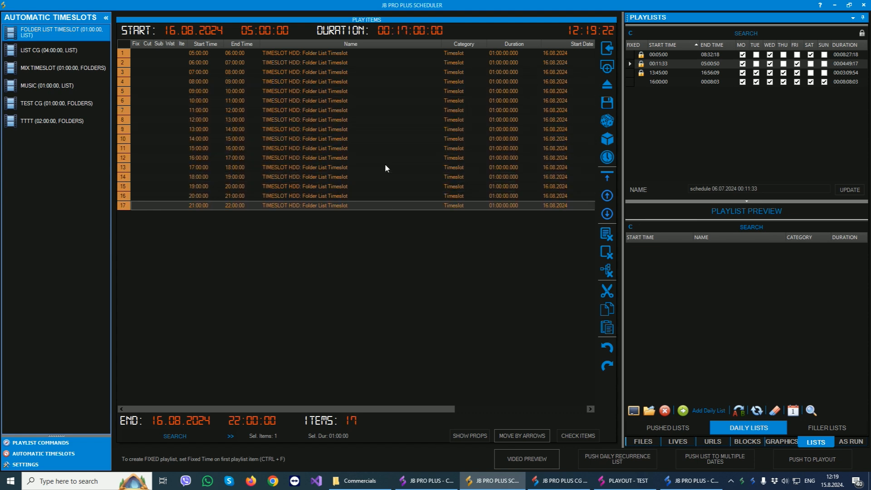
{"action": "key", "text": "ctrl+v"}
{"action": "key", "text": "ctrl+v"}
{"action": "key", "text": "ctrl+v"}
{"action": "key", "text": "ctrl+v"}
{"action": "key", "text": "ctrl+v"}
{"action": "key", "text": "ctrl+v"}
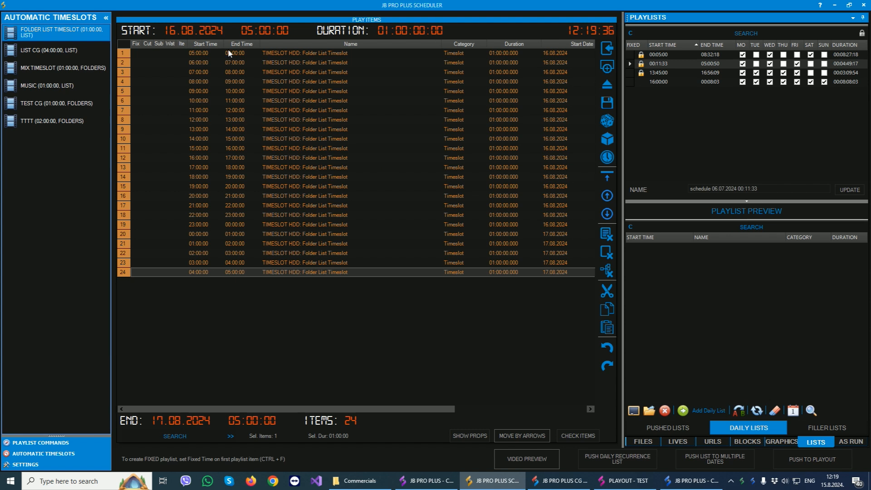
{"action": "left_click", "coordinate": [205, 54]}
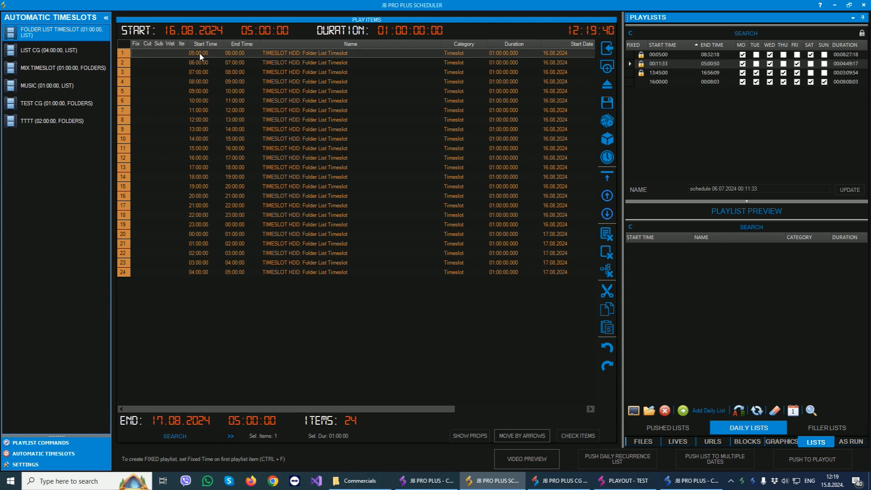
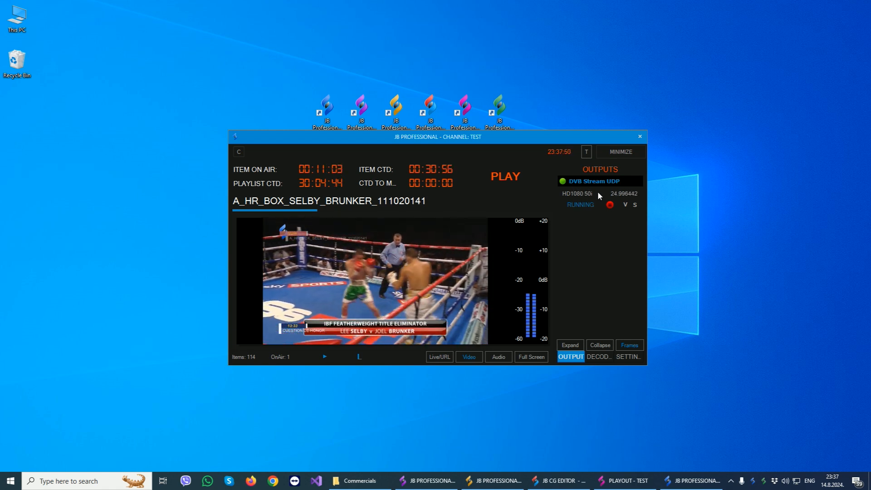
Examine the DVB Stream UDP output's status details, controls and stream settings, and close the settings unchanged.
{"action": "left_click", "coordinate": [577, 205]}
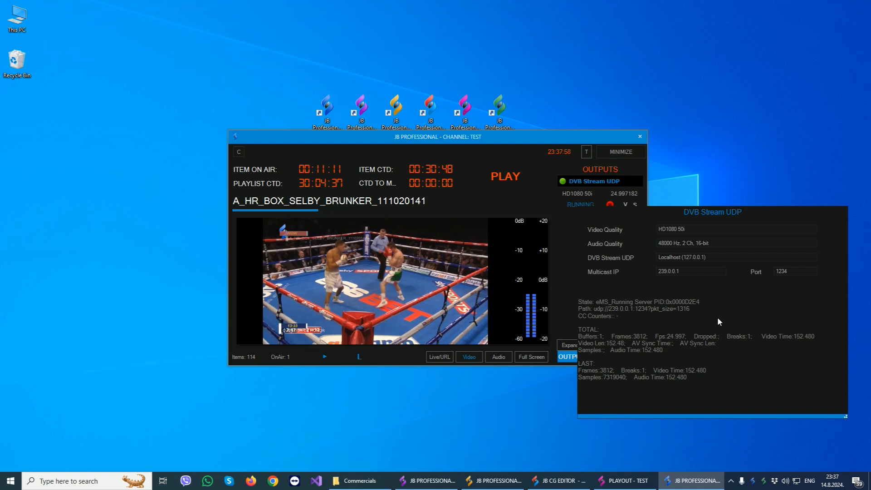
{"action": "left_click", "coordinate": [568, 212]}
{"action": "left_click", "coordinate": [611, 205]}
{"action": "left_click", "coordinate": [611, 205]}
{"action": "left_click", "coordinate": [625, 204]}
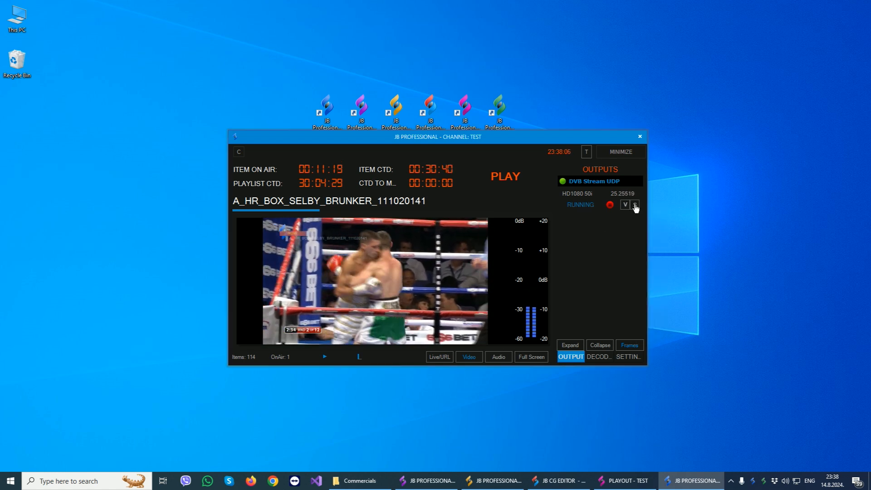
{"action": "left_click", "coordinate": [635, 205]}
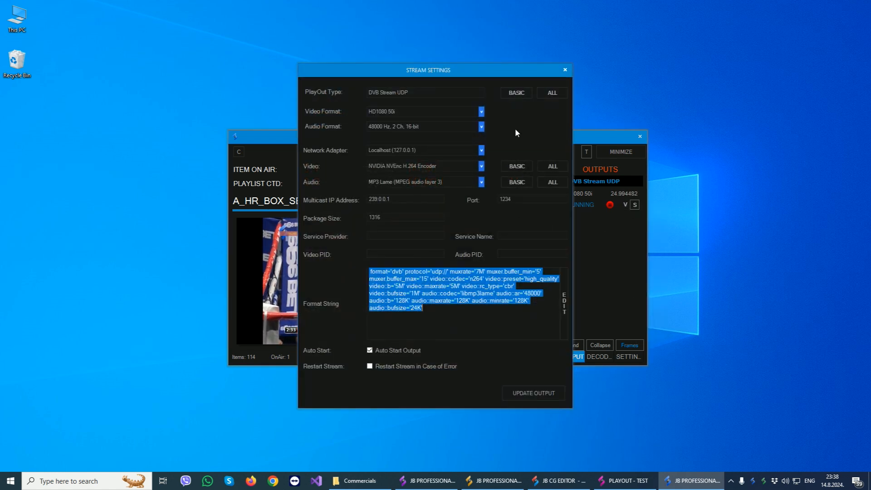
{"action": "left_click", "coordinate": [565, 70]}
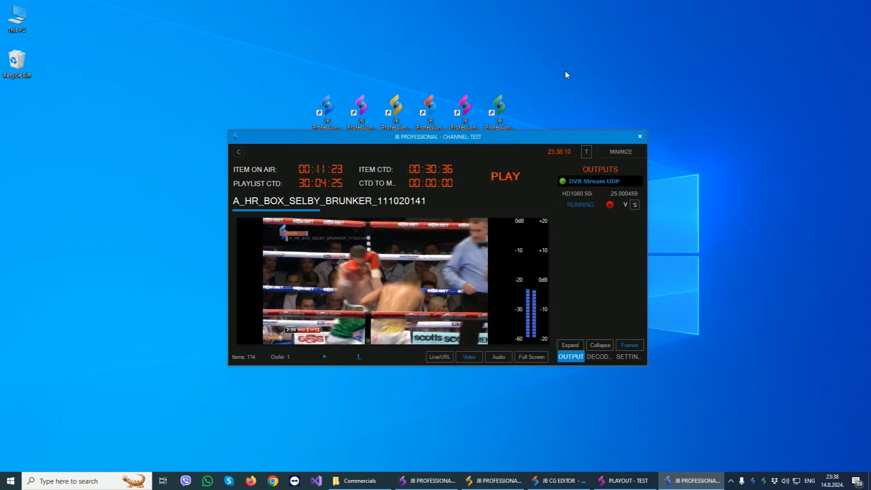
Examine the decoder statistics for the playlist, live and URL sources, and return to the playlist statistics.
{"action": "left_click", "coordinate": [599, 357]}
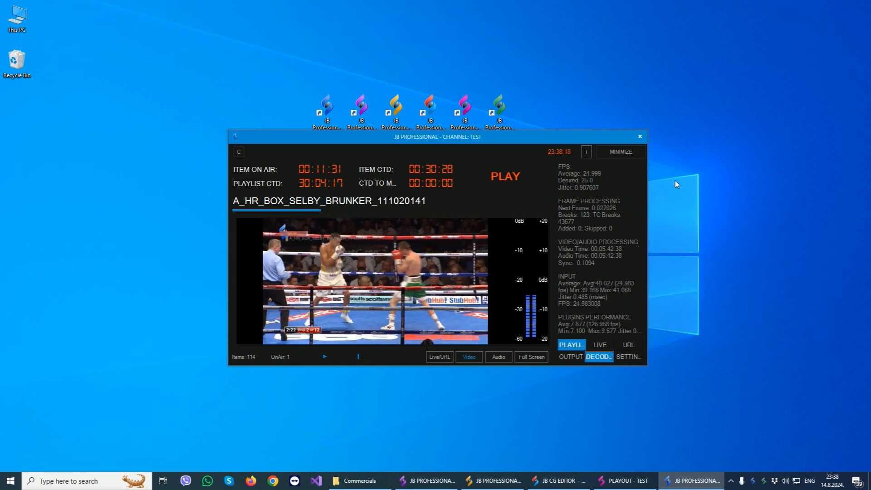
{"action": "mouse_move", "coordinate": [599, 181]}
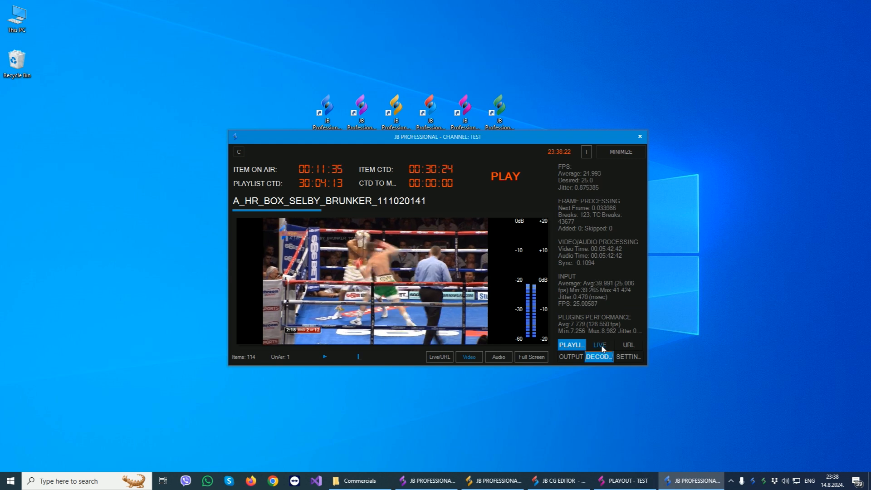
{"action": "left_click", "coordinate": [602, 346]}
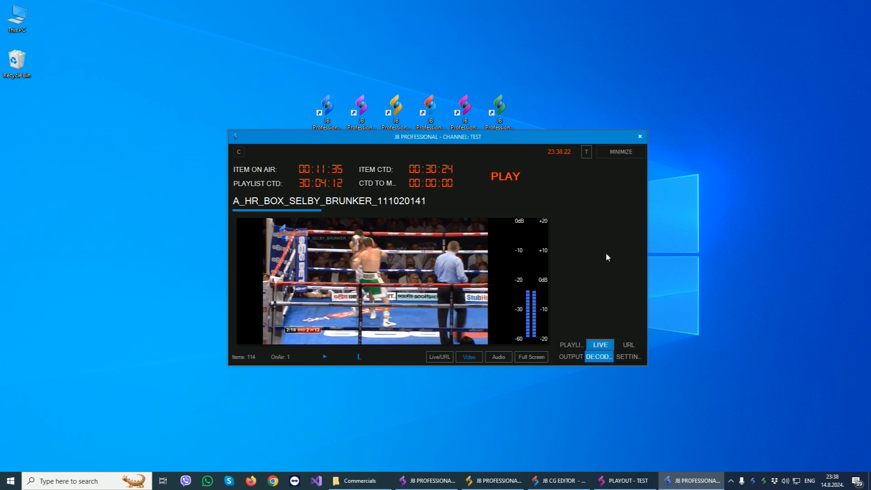
{"action": "left_click", "coordinate": [629, 346]}
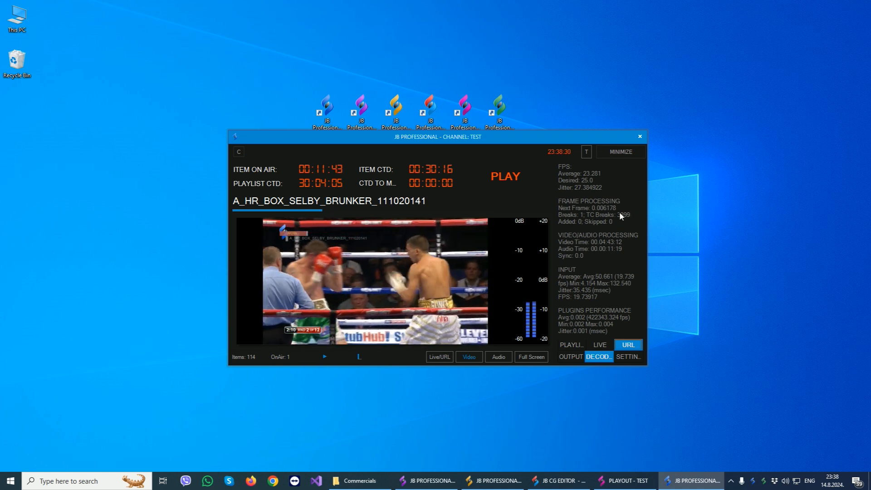
{"action": "left_click", "coordinate": [573, 345]}
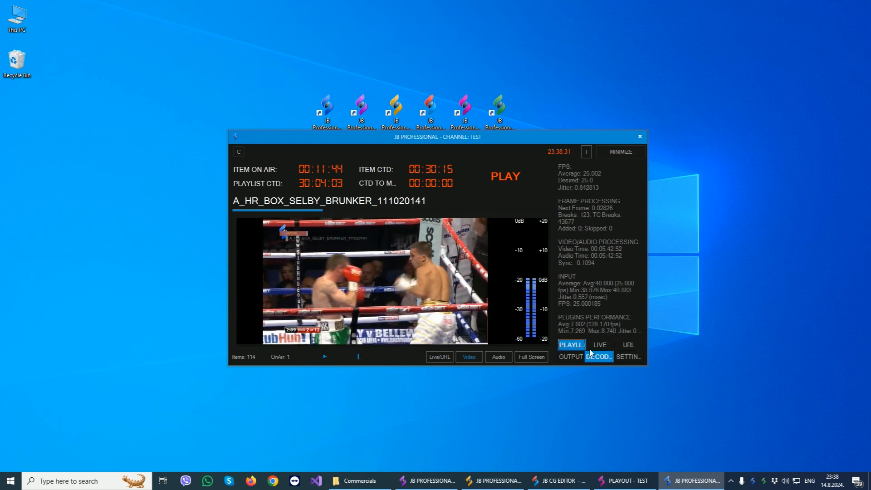
Open the playout settings and look through the available video formats, keeping HD1080 50i.
{"action": "left_click", "coordinate": [627, 357]}
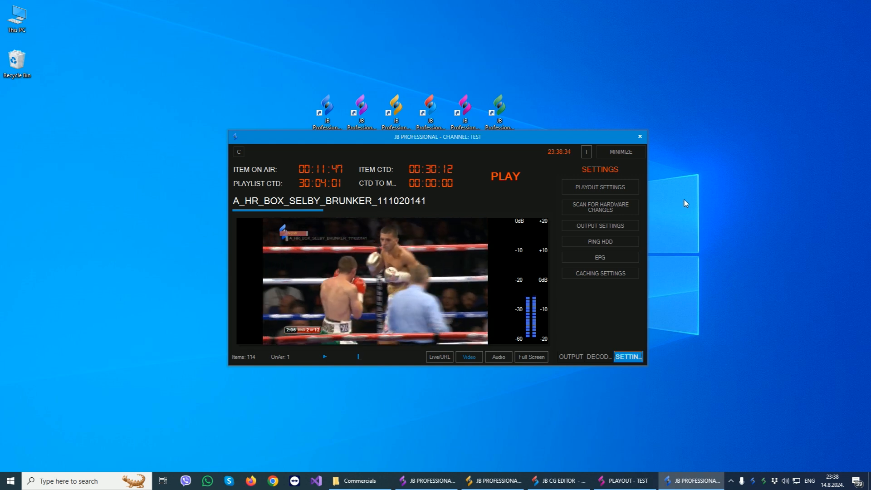
{"action": "left_click", "coordinate": [600, 187]}
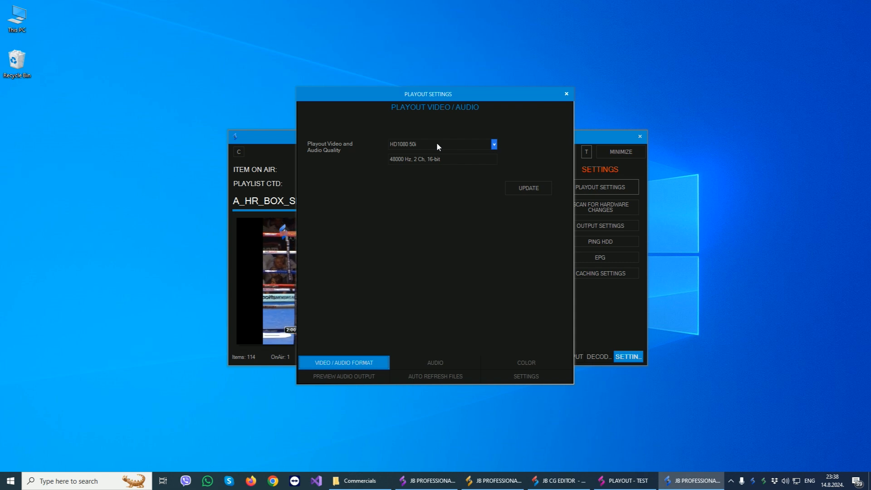
{"action": "left_click", "coordinate": [437, 144]}
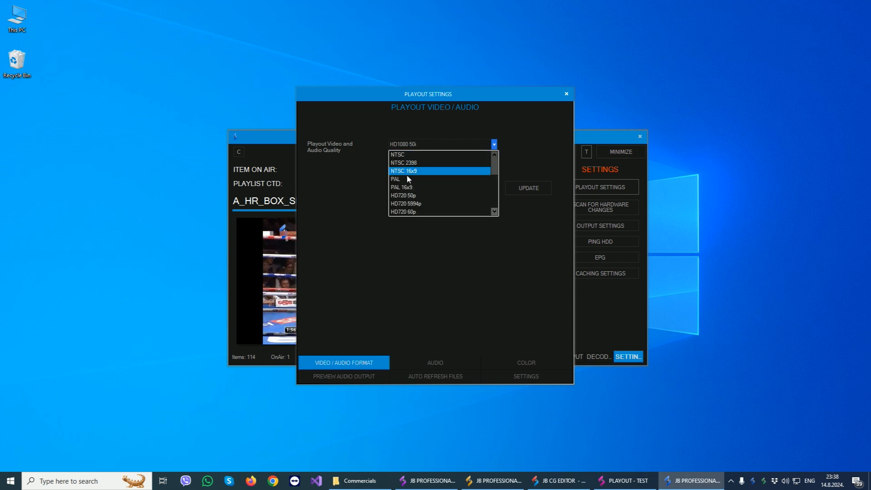
{"action": "scroll", "coordinate": [449, 178], "scroll_direction": "down", "scroll_amount": 3}
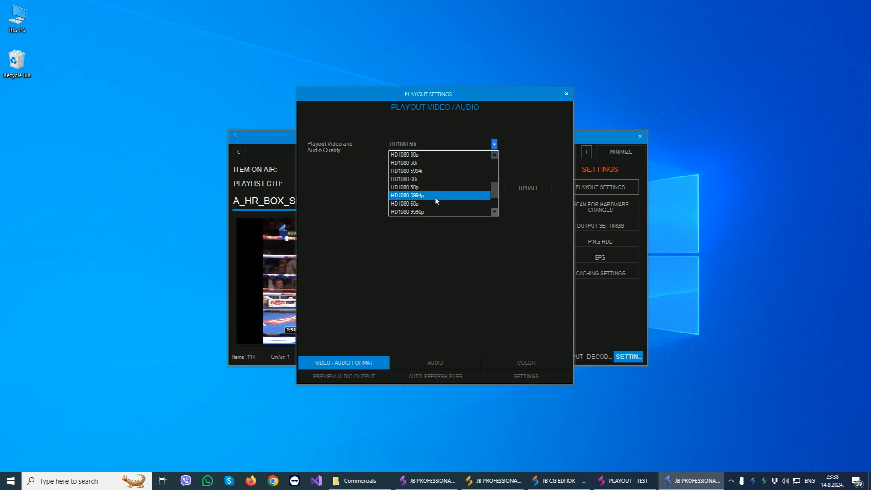
{"action": "left_click", "coordinate": [347, 222]}
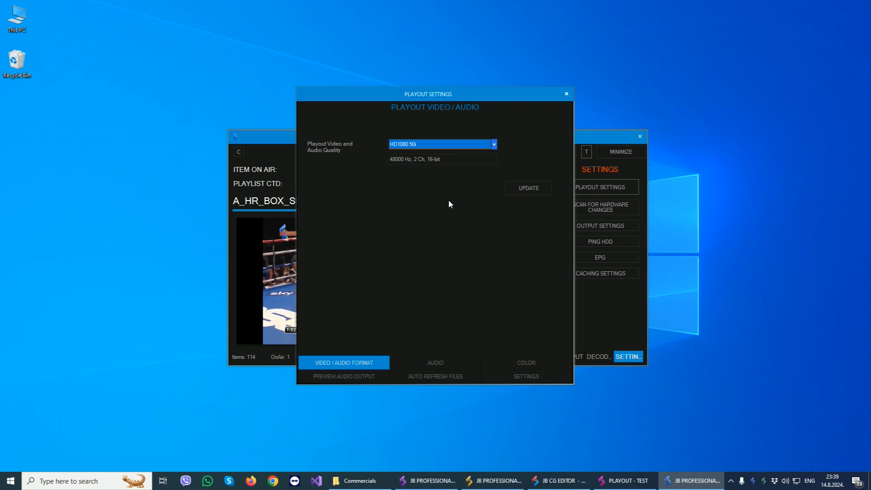
Review the audio, color, preview audio output, auto refresh files and general playout settings, and close them.
{"action": "left_click", "coordinate": [435, 363]}
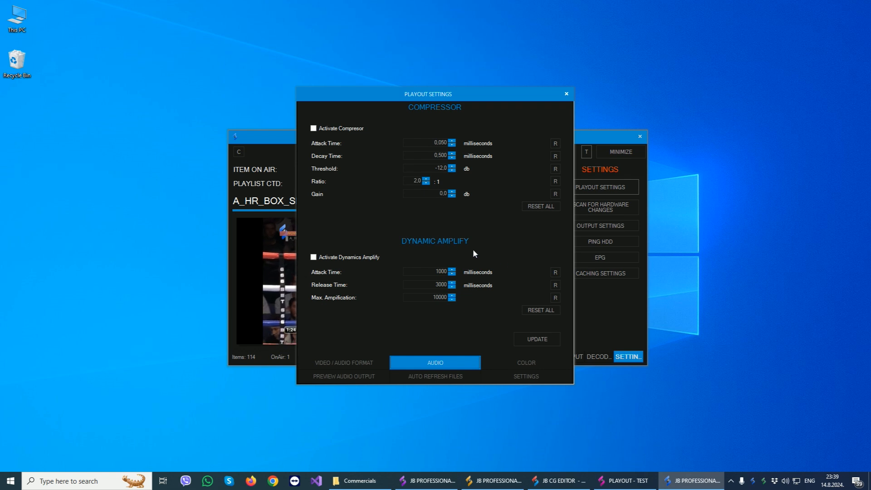
{"action": "left_click", "coordinate": [515, 359]}
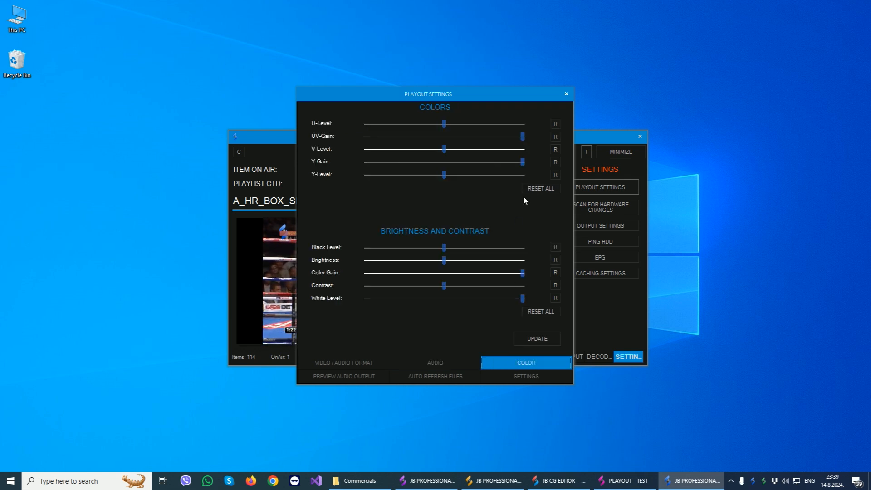
{"action": "left_click", "coordinate": [354, 376]}
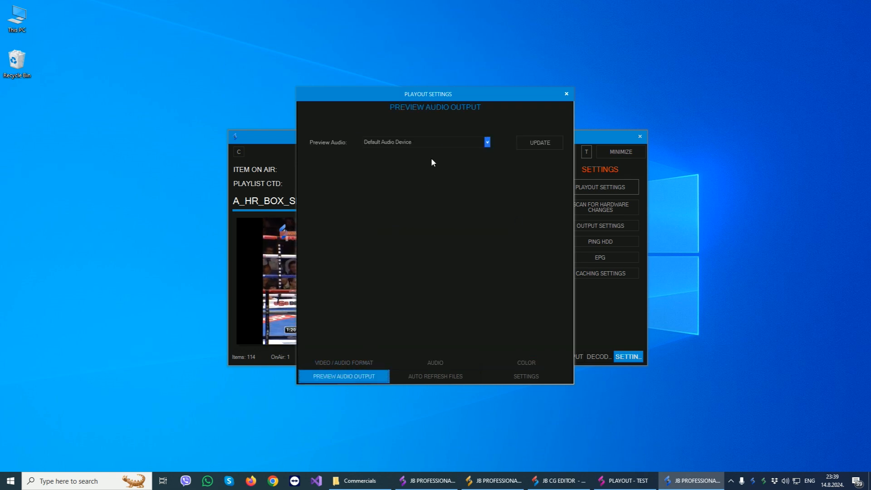
{"action": "left_click", "coordinate": [426, 379]}
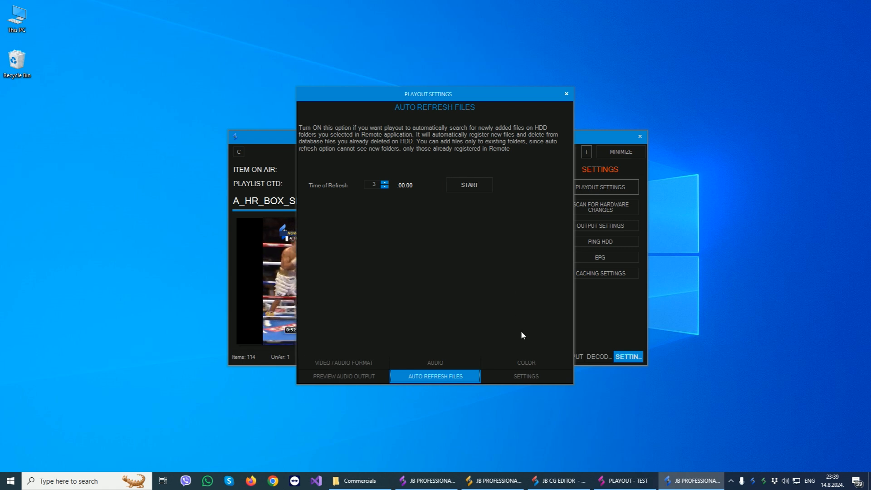
{"action": "left_click", "coordinate": [518, 382]}
{"action": "left_click", "coordinate": [566, 94]}
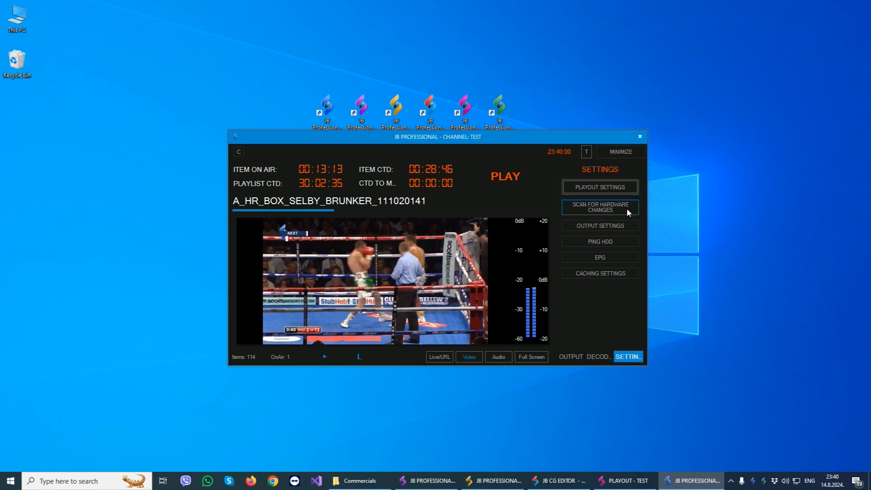
Open the output settings and look through the available playout types, from DeckLink Output to HDMI.
{"action": "left_click", "coordinate": [601, 229]}
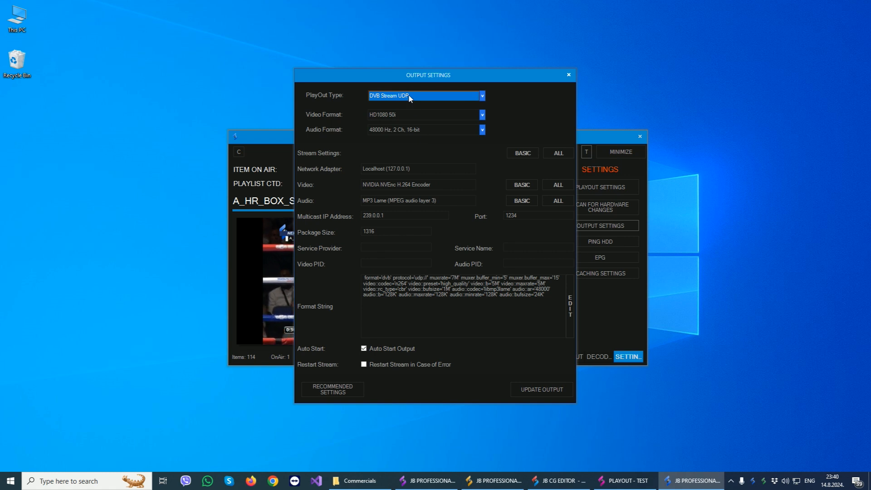
{"action": "left_click", "coordinate": [409, 96]}
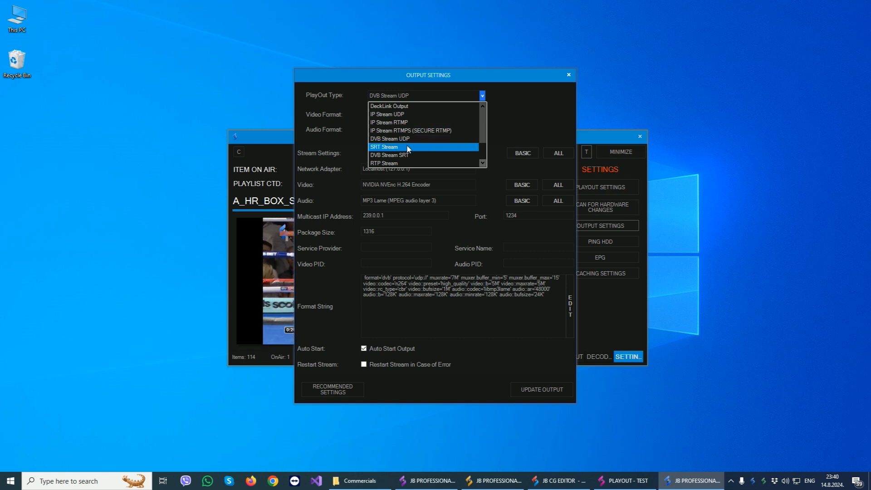
{"action": "scroll", "coordinate": [409, 149], "scroll_direction": "down", "scroll_amount": 1}
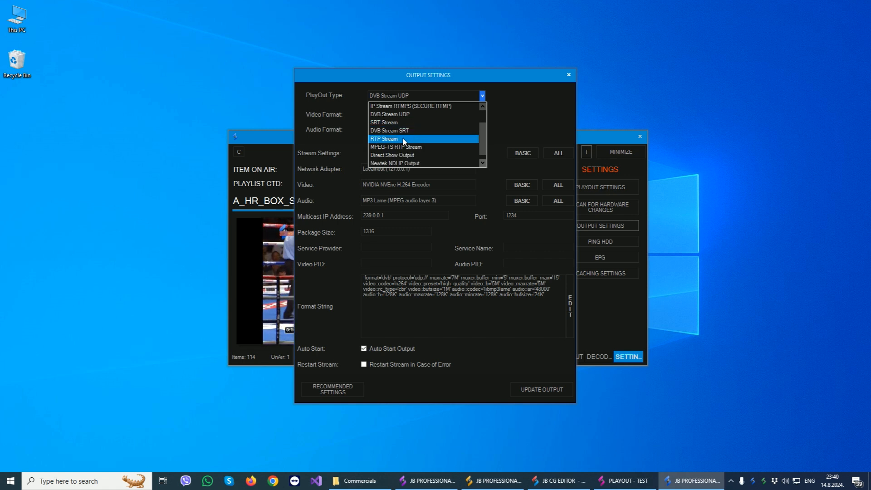
{"action": "scroll", "coordinate": [422, 147], "scroll_direction": "down", "scroll_amount": 1}
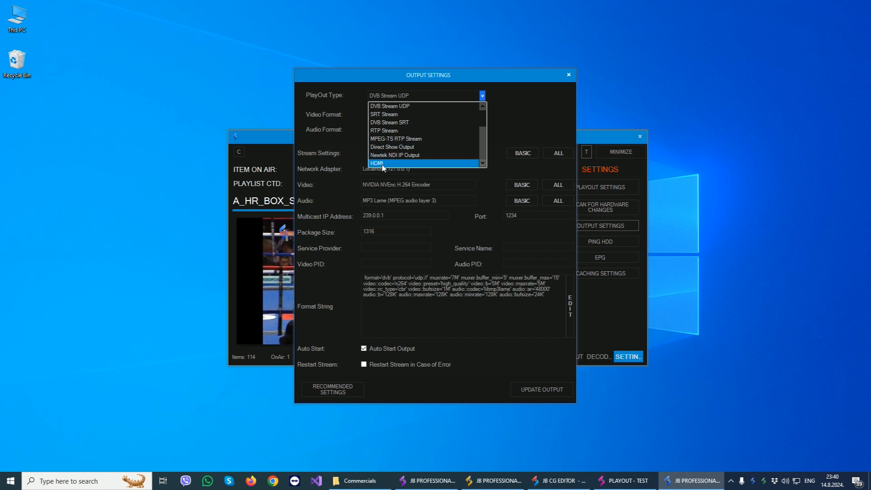
{"action": "scroll", "coordinate": [432, 135], "scroll_direction": "up", "scroll_amount": 1}
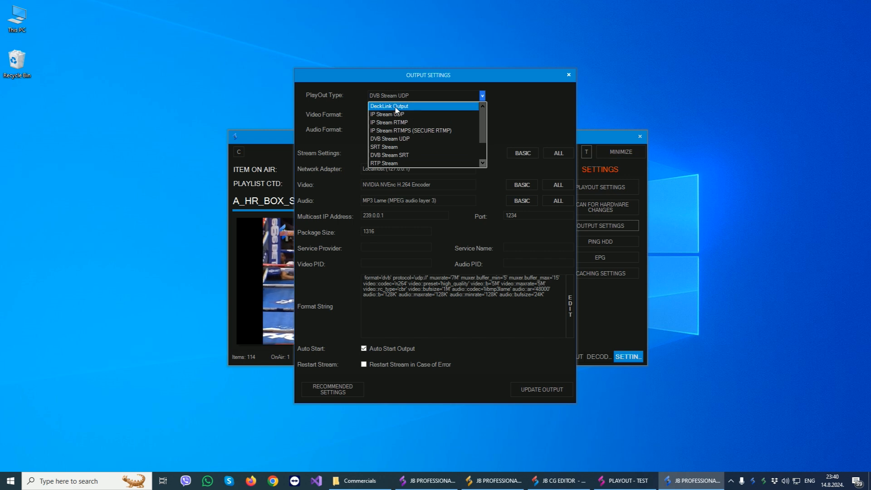
Preview the settings of other playout types, ending with DeckLink Output, and close the output settings without updating the output.
{"action": "left_click", "coordinate": [442, 106]}
{"action": "left_click", "coordinate": [442, 95]}
{"action": "left_click", "coordinate": [389, 164]}
{"action": "left_click", "coordinate": [433, 96]}
{"action": "left_click", "coordinate": [422, 163]}
{"action": "left_click", "coordinate": [411, 97]}
{"action": "scroll", "coordinate": [422, 132], "scroll_direction": "up", "scroll_amount": 1}
{"action": "left_click", "coordinate": [434, 106]}
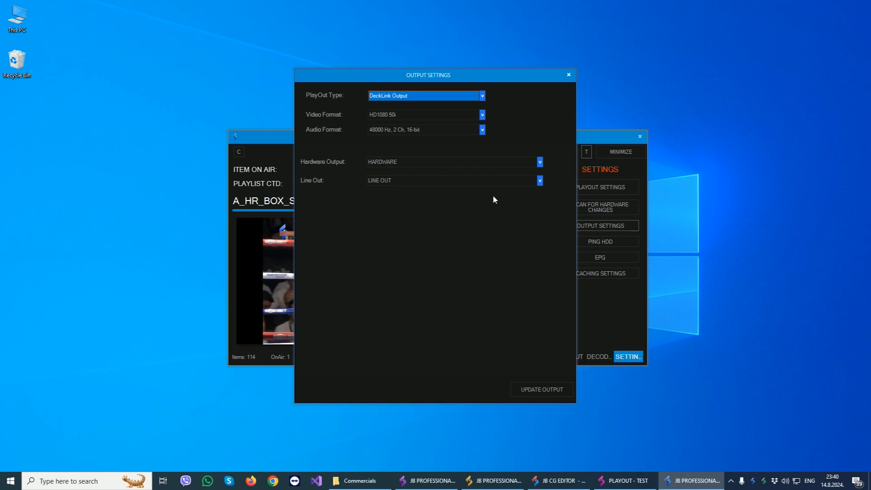
{"action": "left_click", "coordinate": [570, 75]}
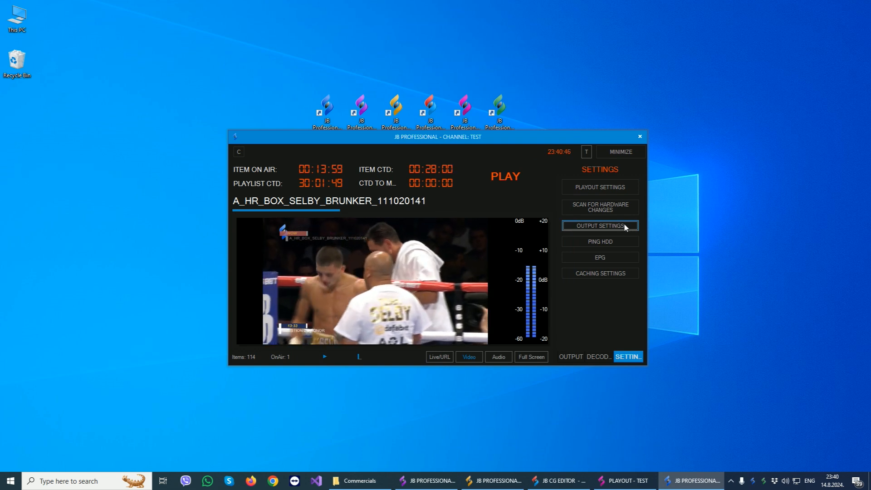
Review the Ping HDD settings, and open the EPG format settings to examine the XML preview.
{"action": "left_click", "coordinate": [602, 241]}
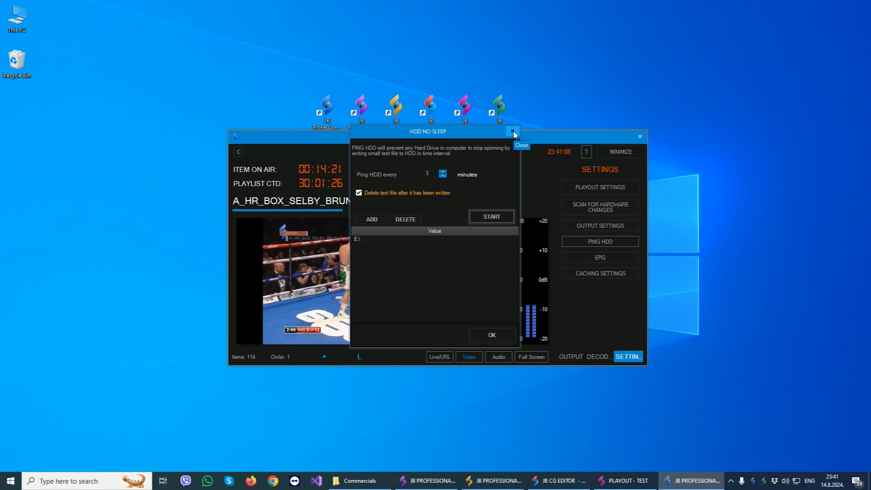
{"action": "left_click", "coordinate": [600, 257]}
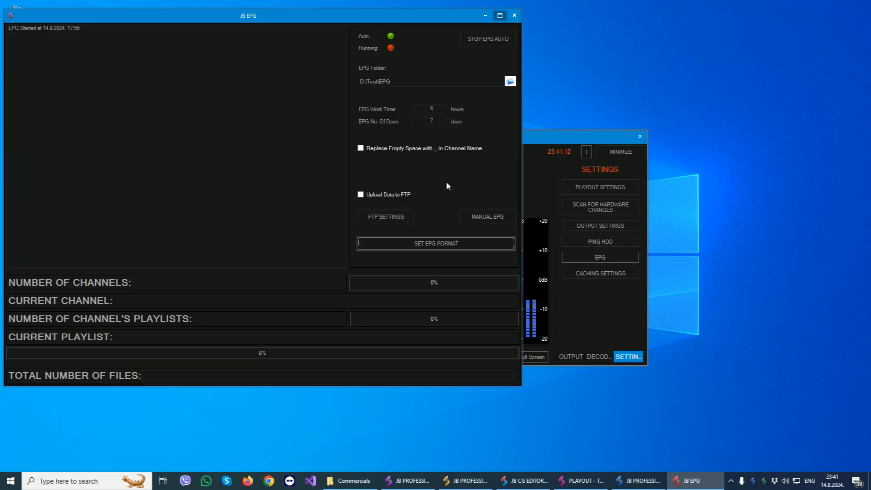
{"action": "left_click", "coordinate": [425, 241]}
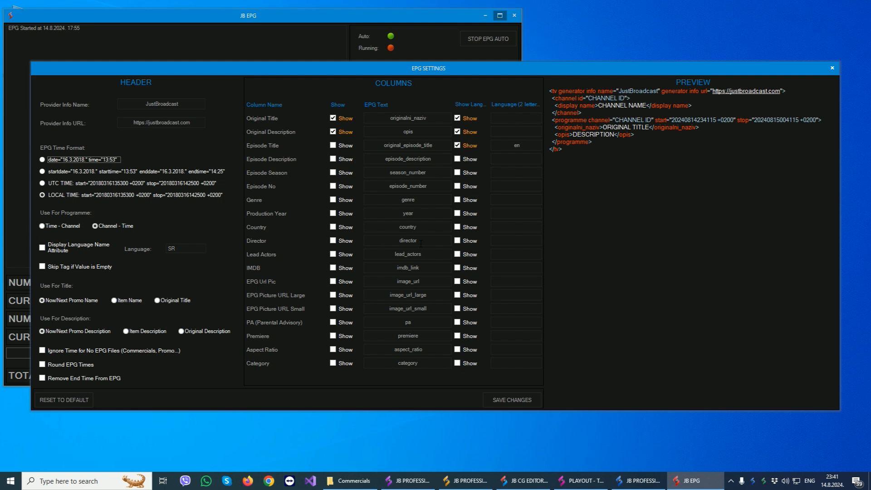
{"action": "left_click_drag", "start_coordinate": [627, 156], "coordinate": [522, 87]}
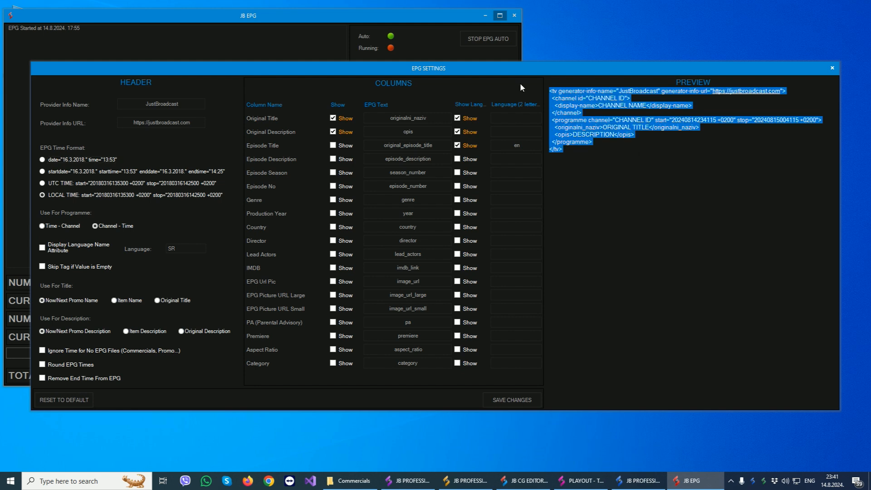
{"action": "left_click", "coordinate": [658, 150]}
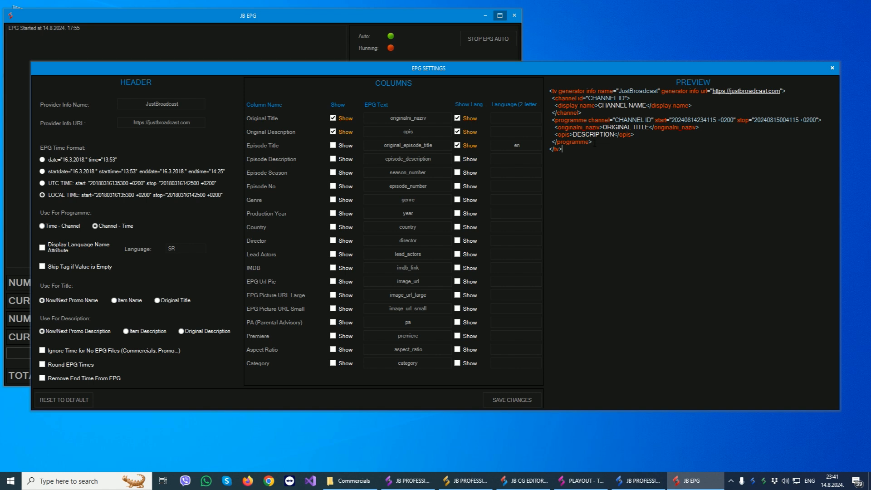
Show the Episode Title, Episode Description, Episode Season and Episode No columns in the EPG and save the changes.
{"action": "left_click", "coordinate": [333, 145]}
{"action": "left_click", "coordinate": [334, 158]}
{"action": "left_click", "coordinate": [334, 172]}
{"action": "left_click", "coordinate": [333, 187]}
{"action": "left_click_drag", "start_coordinate": [431, 145], "coordinate": [391, 146]}
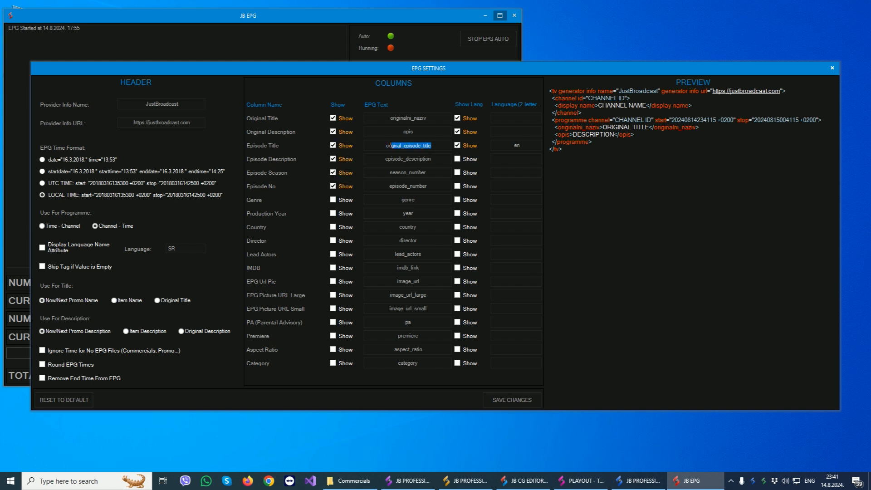
{"action": "left_click", "coordinate": [386, 145]}
{"action": "left_click", "coordinate": [531, 145]}
{"action": "left_click", "coordinate": [503, 399]}
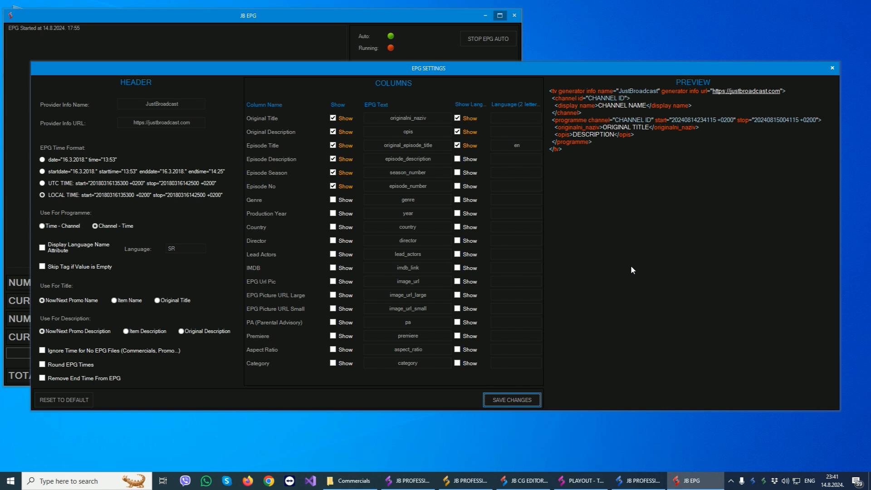
Check the XML preview of the EPG format and close the EPG settings.
{"action": "left_click_drag", "start_coordinate": [633, 259], "coordinate": [550, 89]}
{"action": "left_click", "coordinate": [662, 298]}
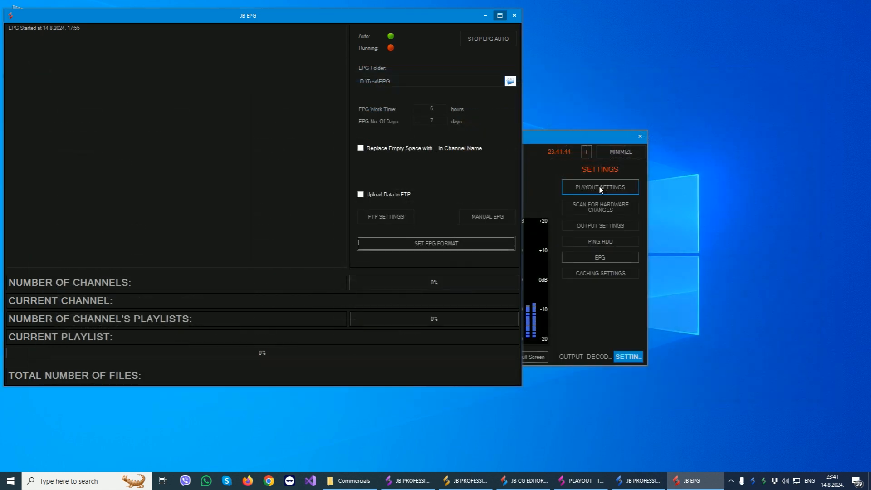
{"action": "left_click", "coordinate": [832, 68]}
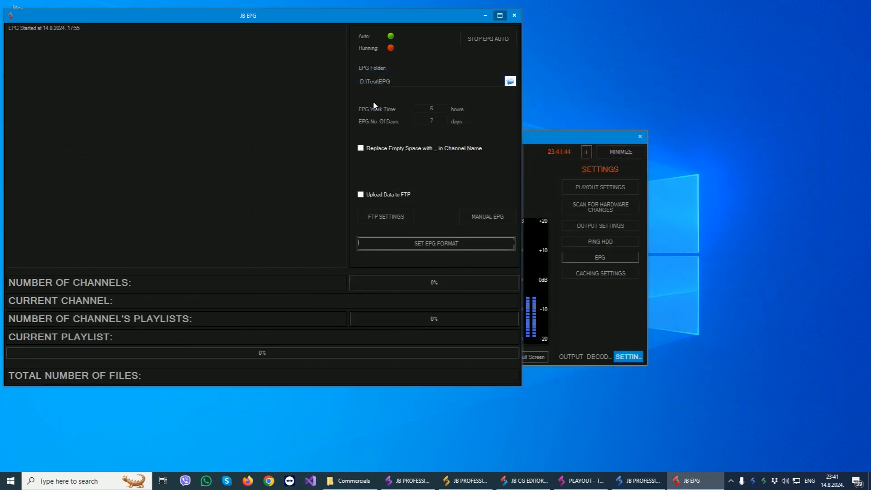
Check the EPG work time and number of days, and review the playout's caching settings without changing them.
{"action": "double_click", "coordinate": [421, 109]}
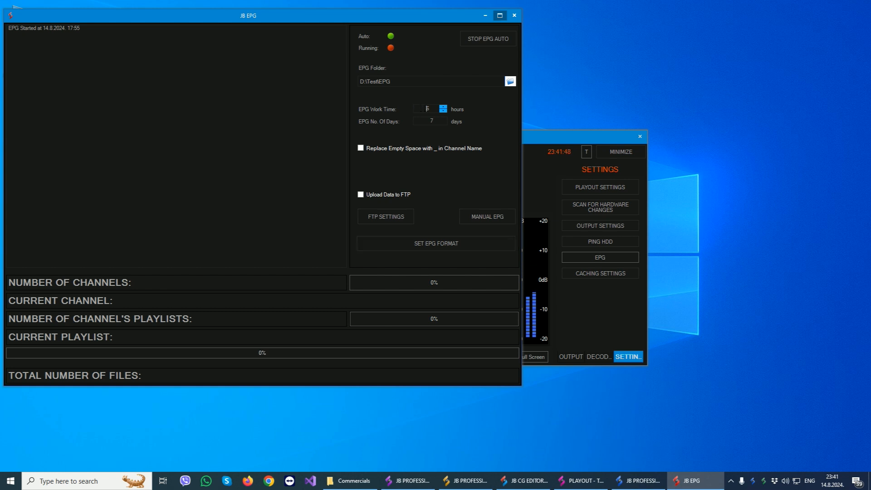
{"action": "double_click", "coordinate": [423, 121]}
{"action": "left_click", "coordinate": [515, 14]}
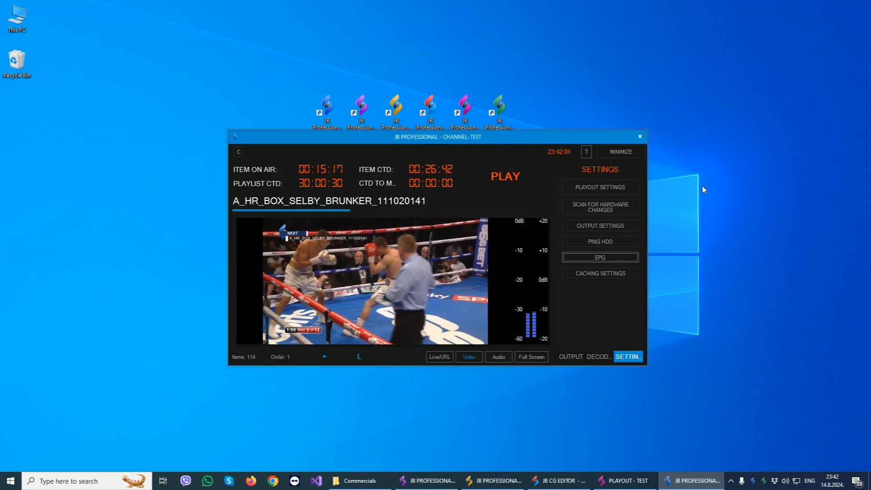
{"action": "left_click", "coordinate": [591, 271]}
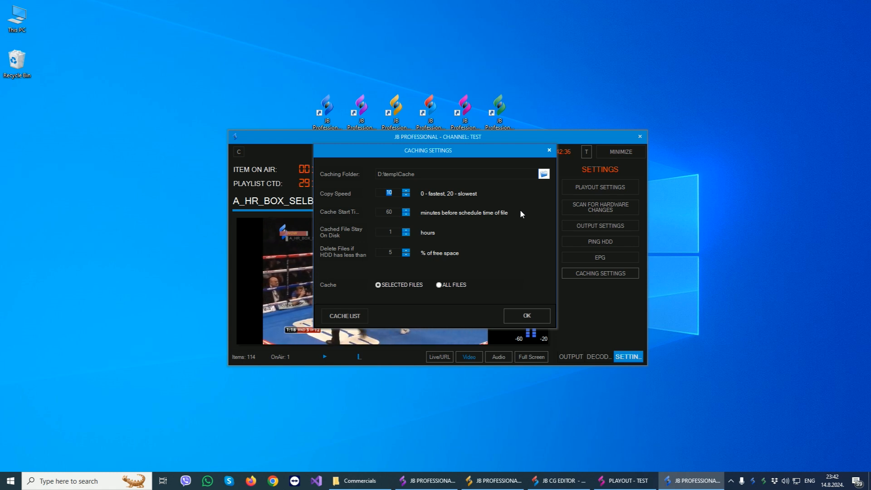
{"action": "left_click", "coordinate": [550, 151]}
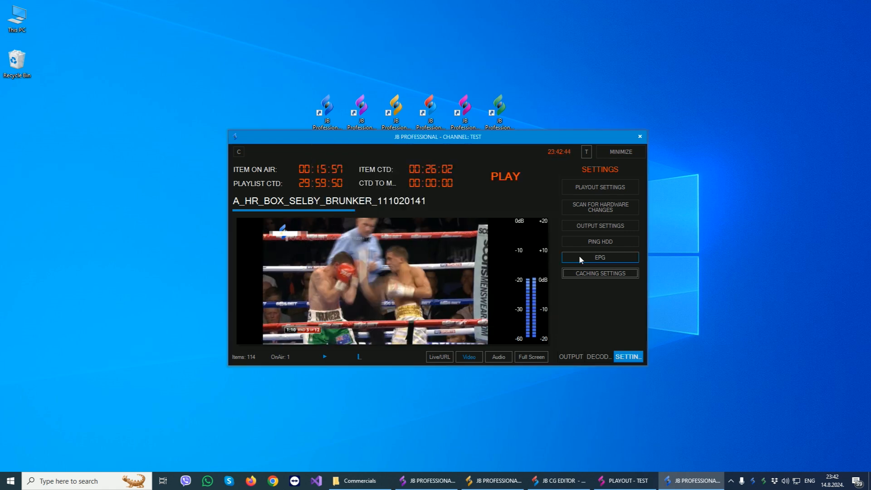
Show the playout's outputs view, and bring the playout window up over the playlist before minimizing it again.
{"action": "left_click", "coordinate": [580, 359]}
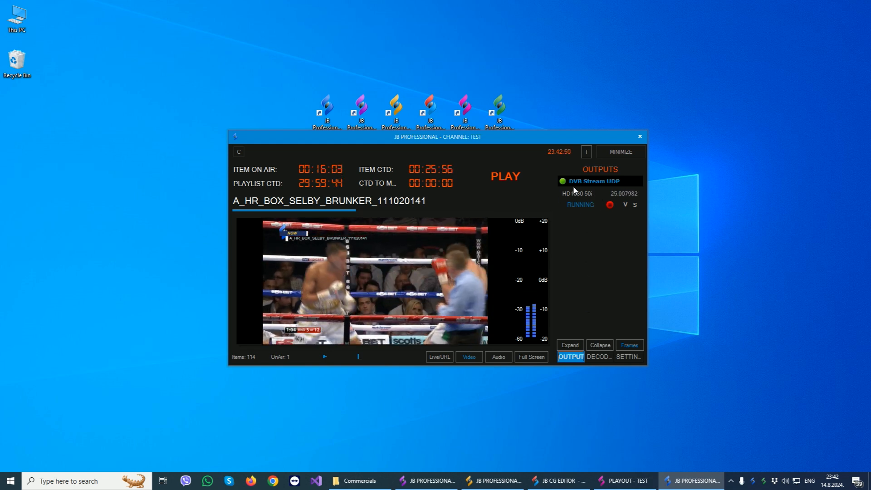
{"action": "left_click", "coordinate": [621, 153]}
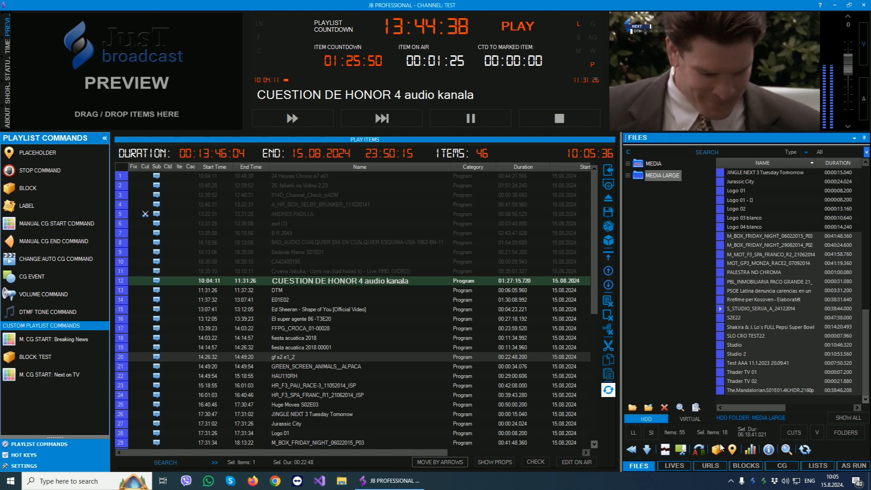
{"action": "left_click", "coordinate": [751, 482]}
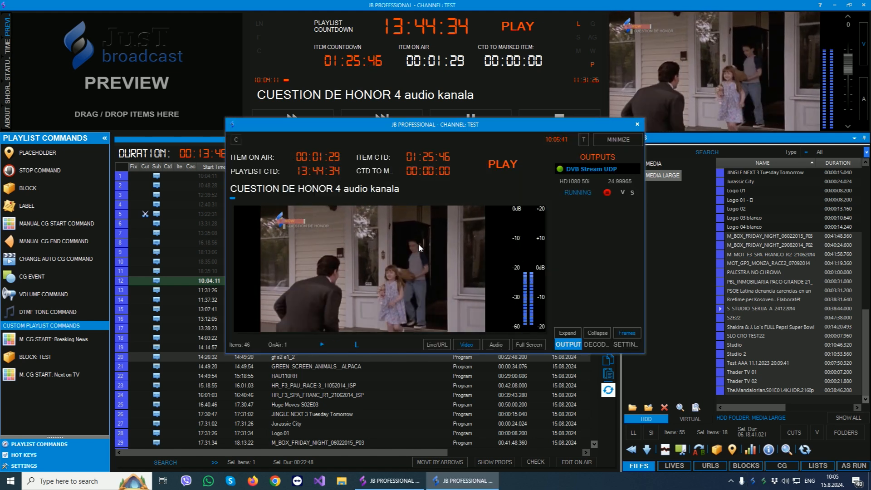
{"action": "left_click", "coordinate": [622, 140]}
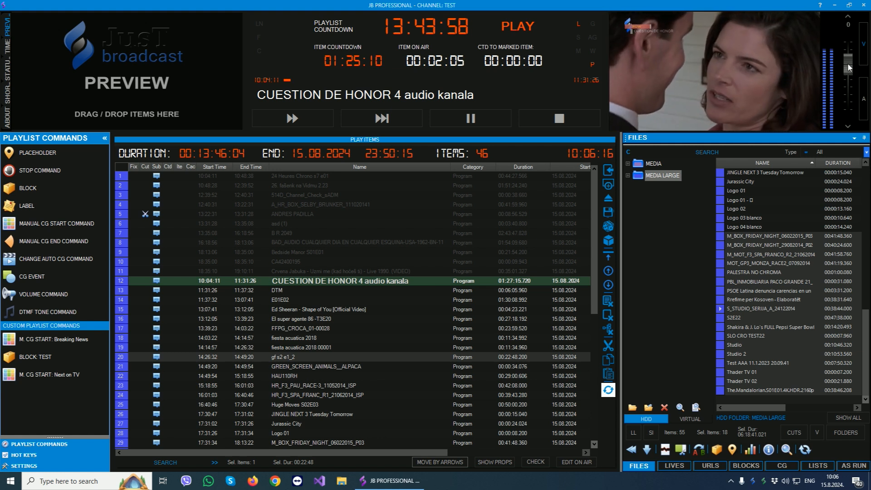
Look through the playlist items and the Hot Keys and Settings sections, returning to Playlist Commands.
{"action": "left_click", "coordinate": [363, 265]}
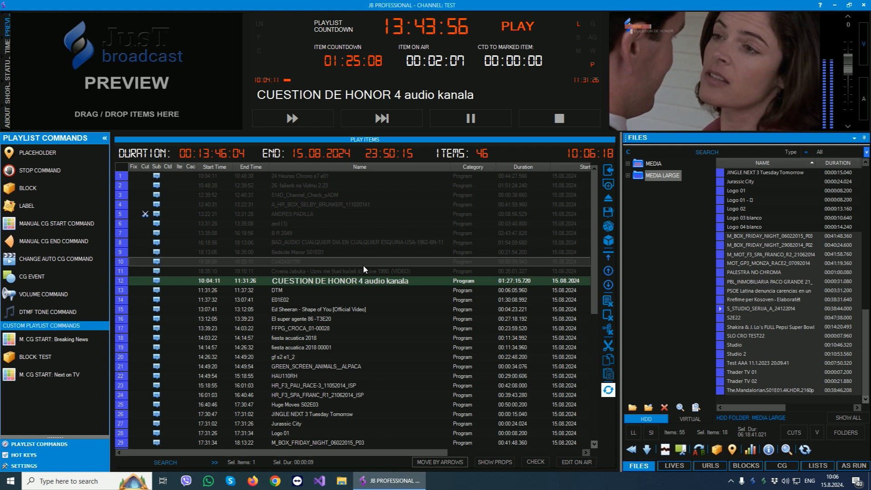
{"action": "scroll", "coordinate": [363, 264], "scroll_direction": "down", "scroll_amount": 4}
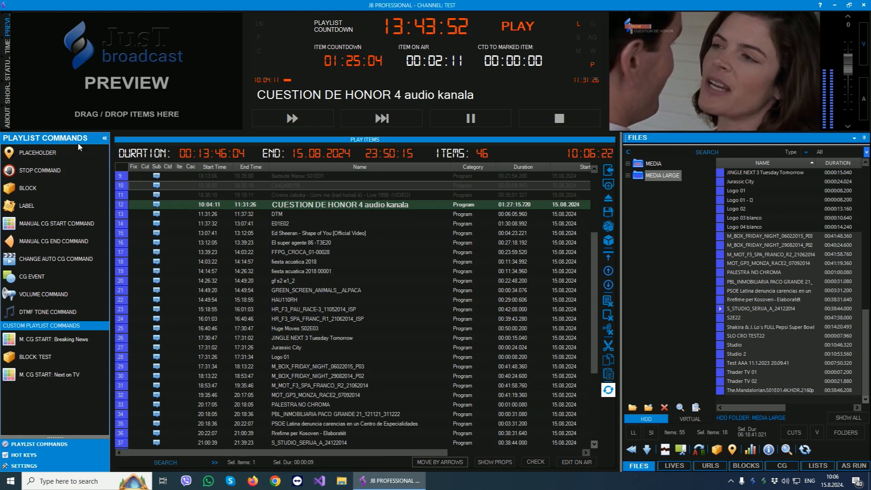
{"action": "left_click", "coordinate": [24, 454]}
{"action": "left_click", "coordinate": [23, 467]}
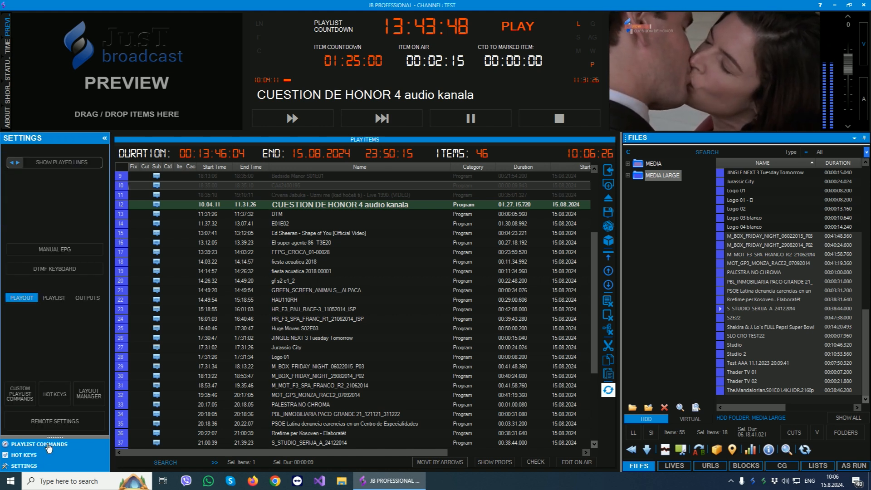
{"action": "left_click", "coordinate": [49, 445]}
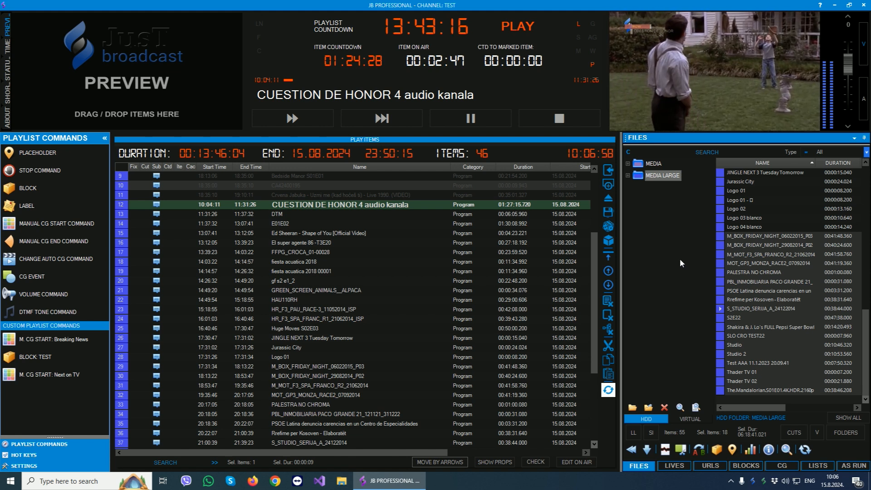
Choose the Commercials folder on drive D as a new media folder for the files library.
{"action": "left_click", "coordinate": [633, 408]}
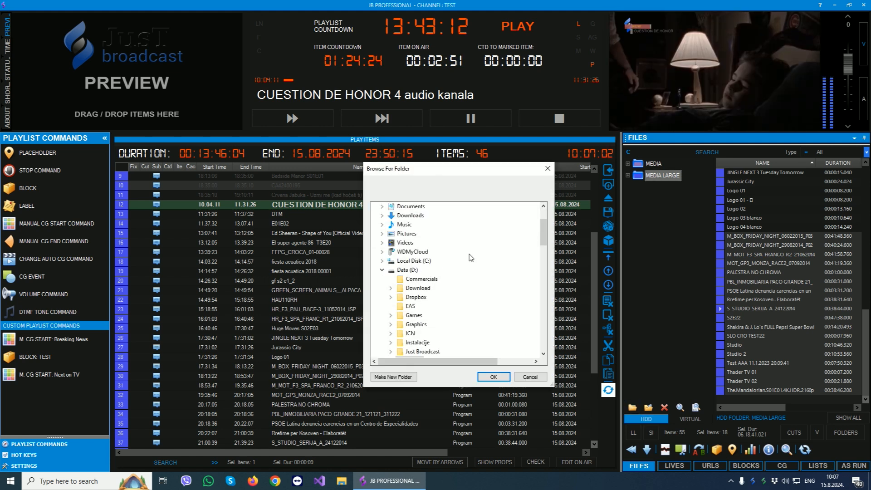
{"action": "left_click", "coordinate": [418, 280]}
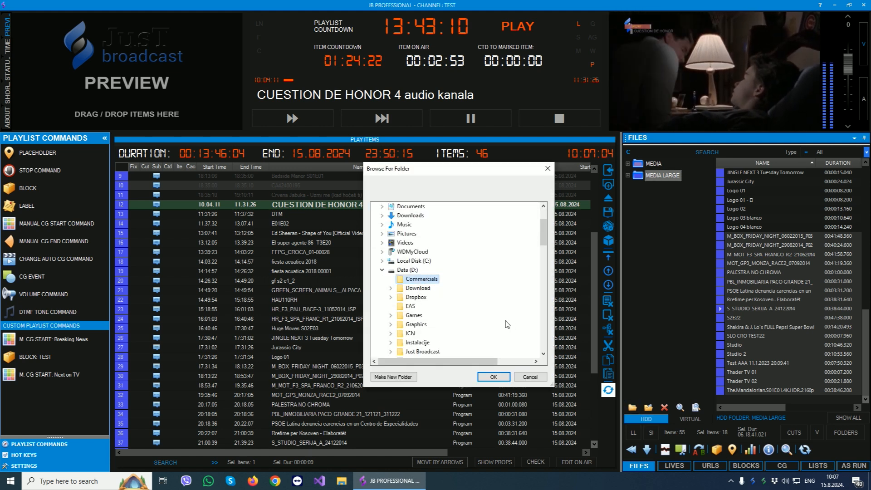
{"action": "left_click", "coordinate": [493, 377]}
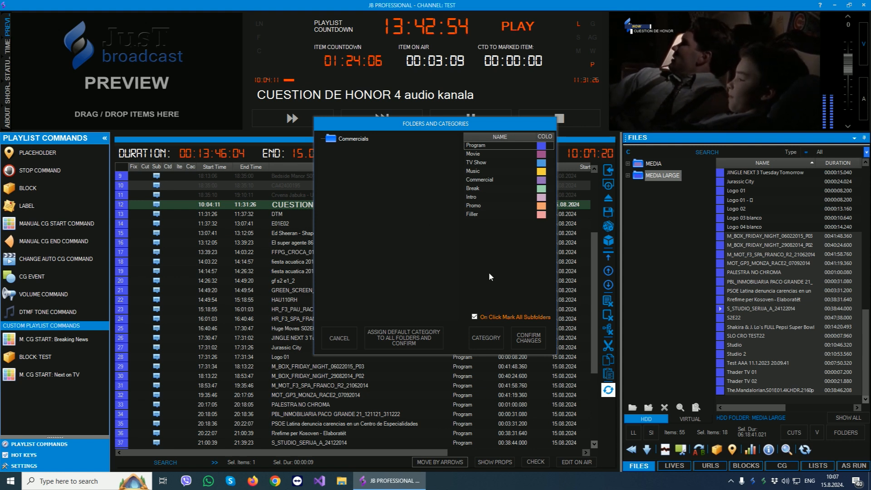
Compare the CG and playout properties of the Program, Music and Commercial file categories, and close the category settings.
{"action": "left_click", "coordinate": [492, 343]}
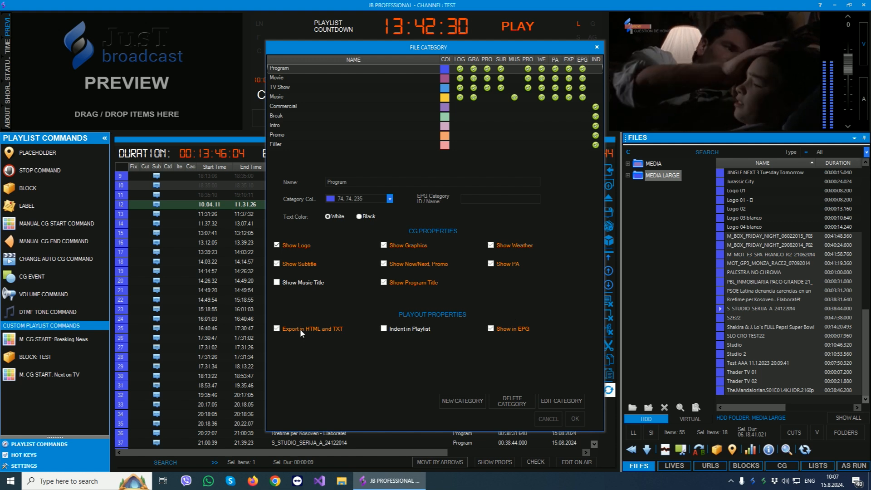
{"action": "left_click", "coordinate": [287, 96]}
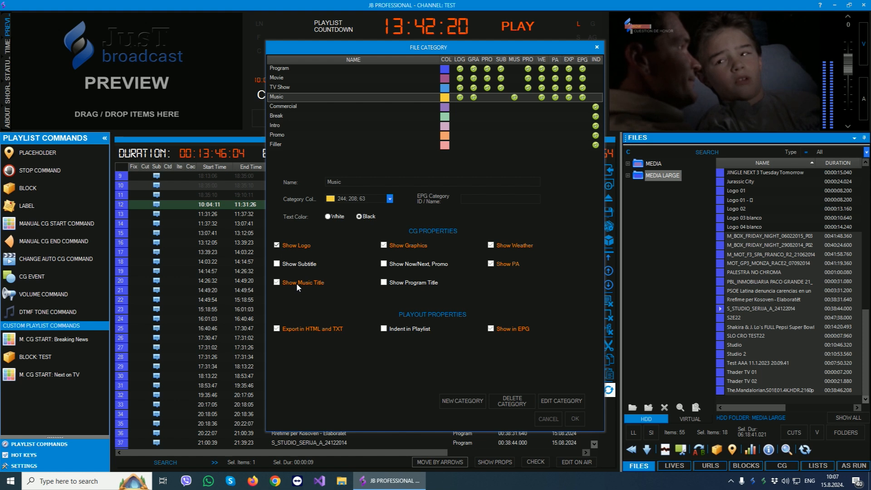
{"action": "left_click", "coordinate": [285, 107]}
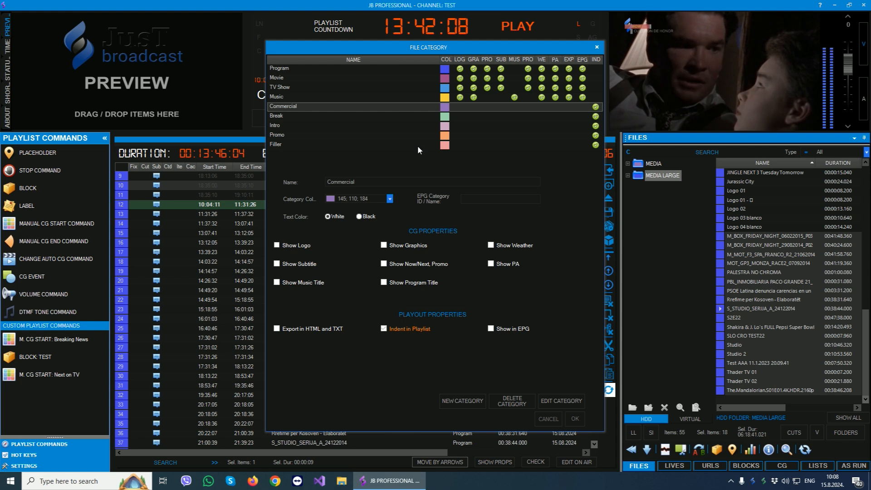
{"action": "left_click", "coordinate": [288, 69]}
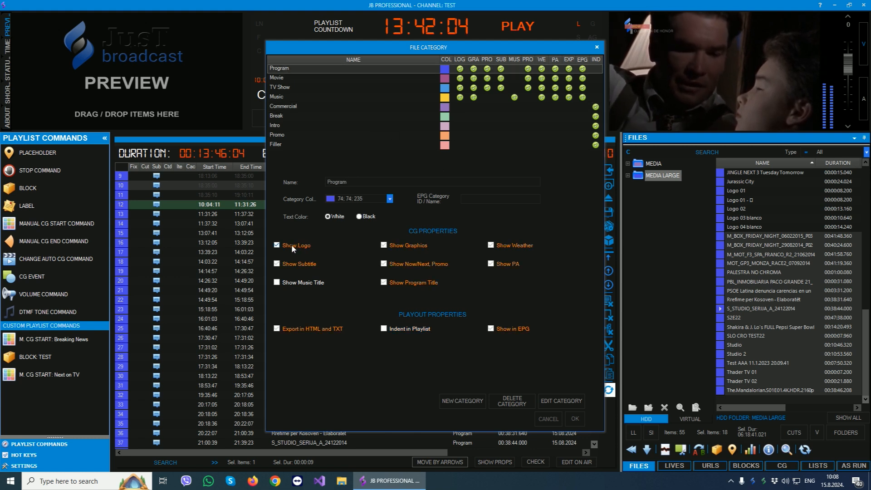
{"action": "left_click", "coordinate": [287, 109]}
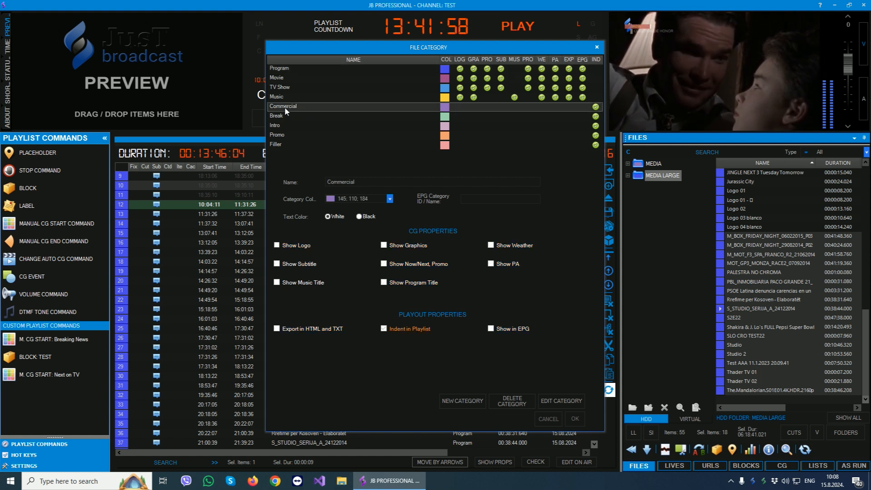
{"action": "left_click", "coordinate": [289, 70]}
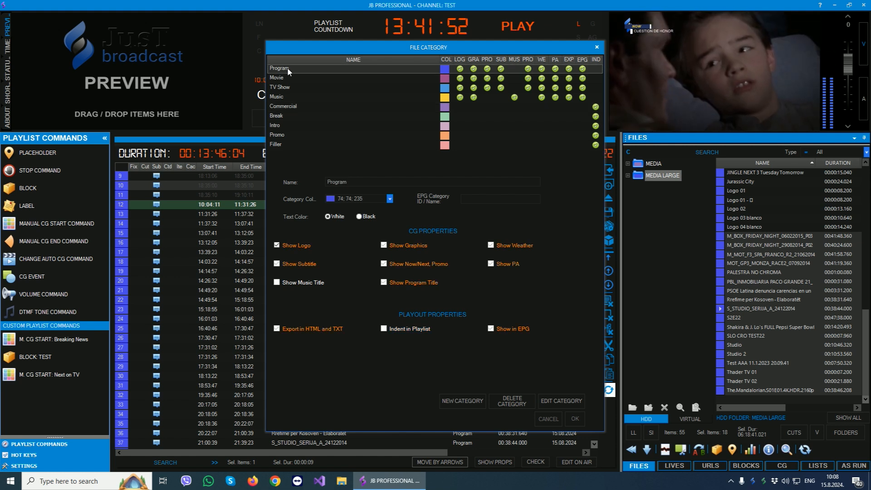
{"action": "left_click", "coordinate": [597, 47]}
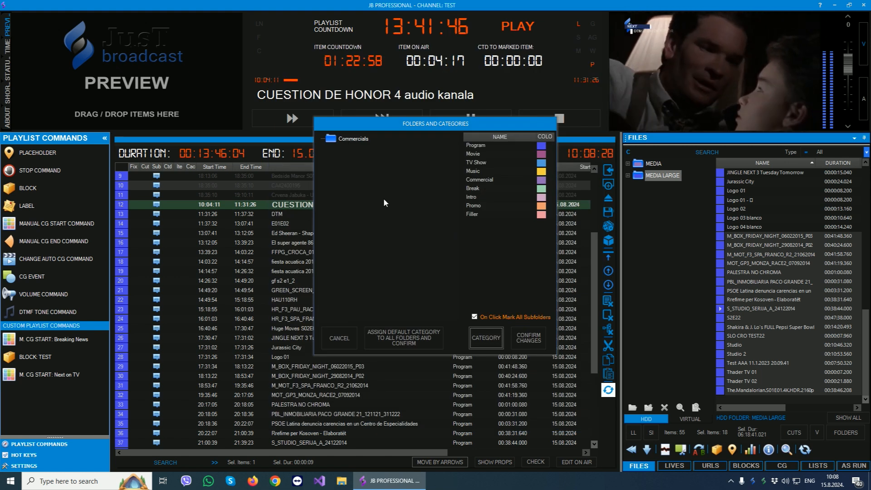
Assign the Commercial category to the Commercials folder, confirm the changes and display the folder's files.
{"action": "left_click", "coordinate": [487, 179]}
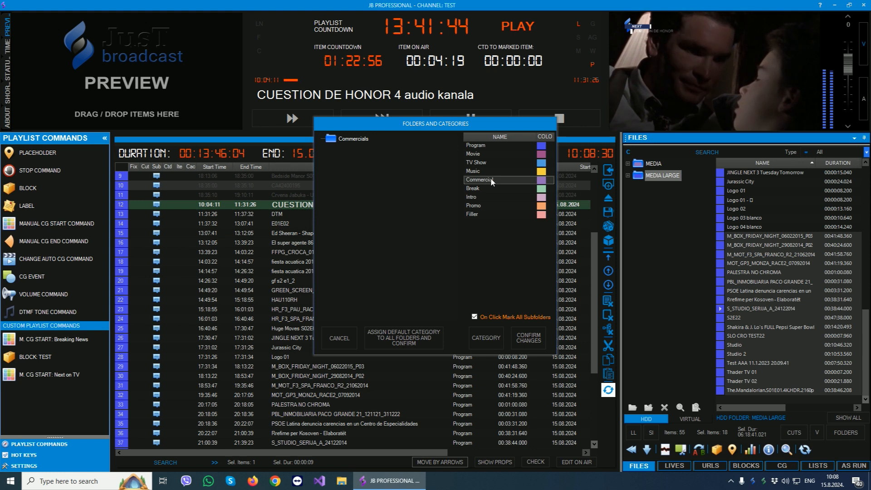
{"action": "left_click", "coordinate": [342, 138]}
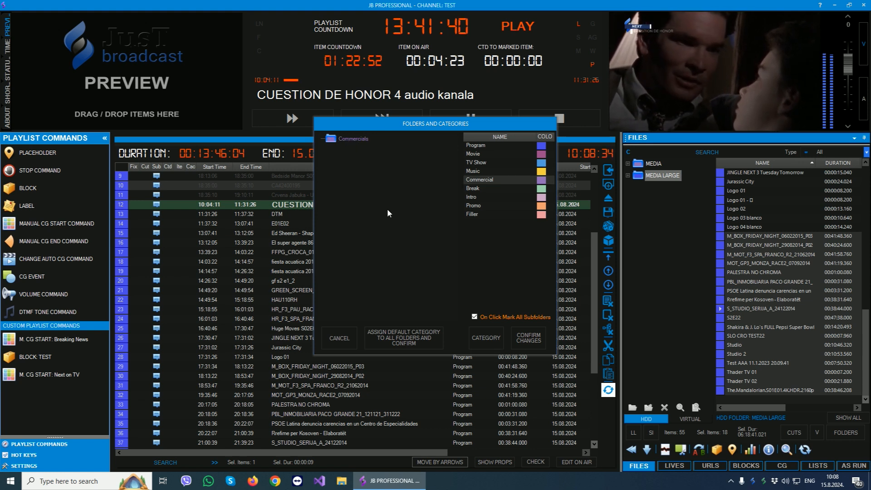
{"action": "left_click", "coordinate": [529, 338]}
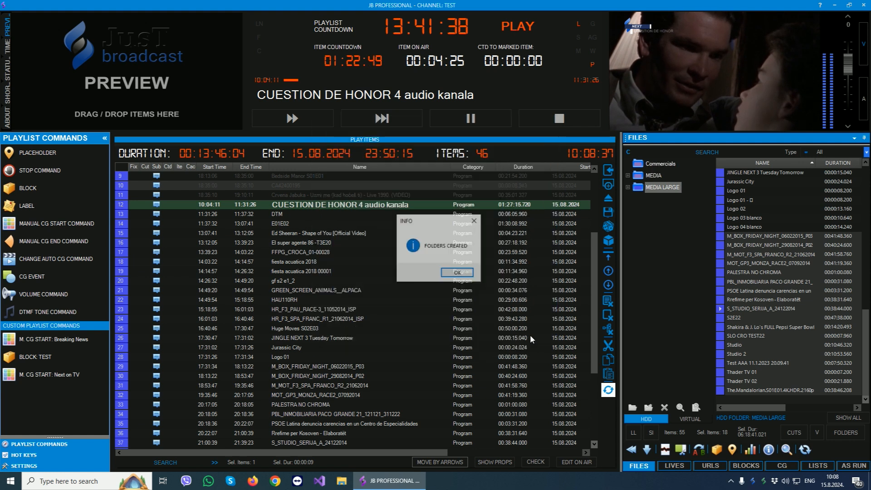
{"action": "left_click", "coordinate": [457, 273]}
{"action": "left_click", "coordinate": [442, 271]}
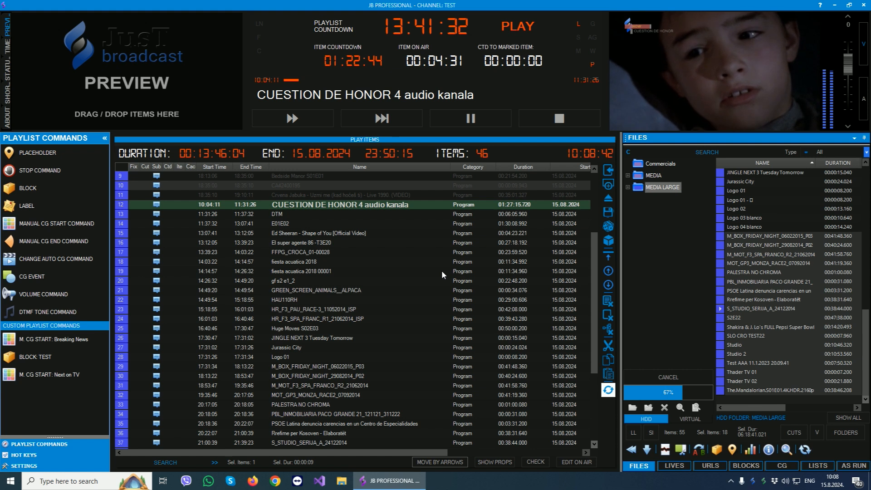
{"action": "left_click", "coordinate": [664, 166]}
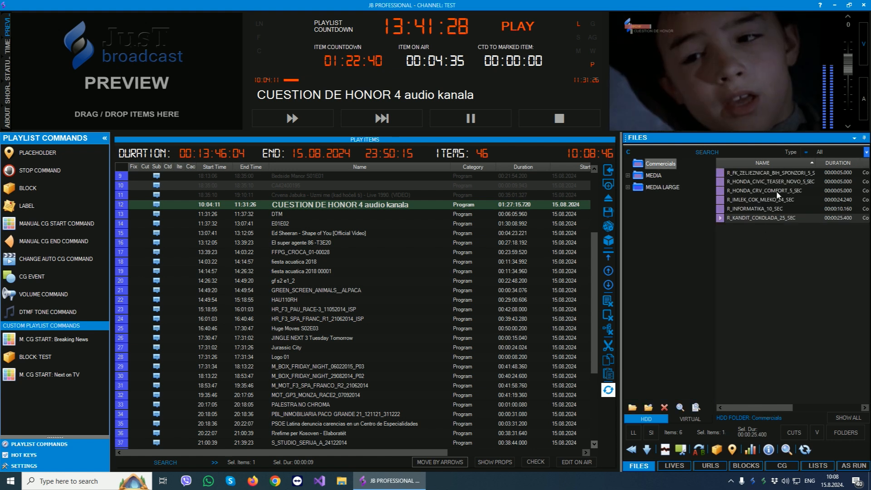
In File Explorer, create a folder named Test inside the Commercials folder on drive D.
{"action": "key", "text": "super+e"}
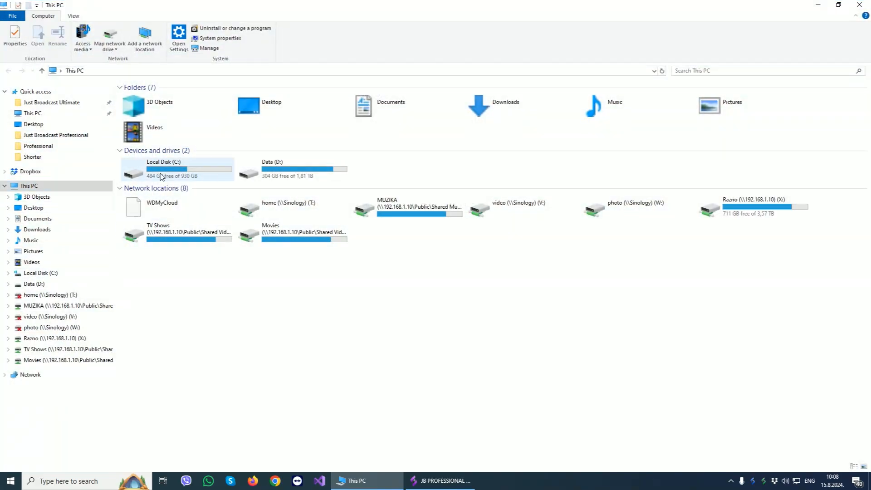
{"action": "double_click", "coordinate": [263, 175]}
{"action": "double_click", "coordinate": [165, 87]}
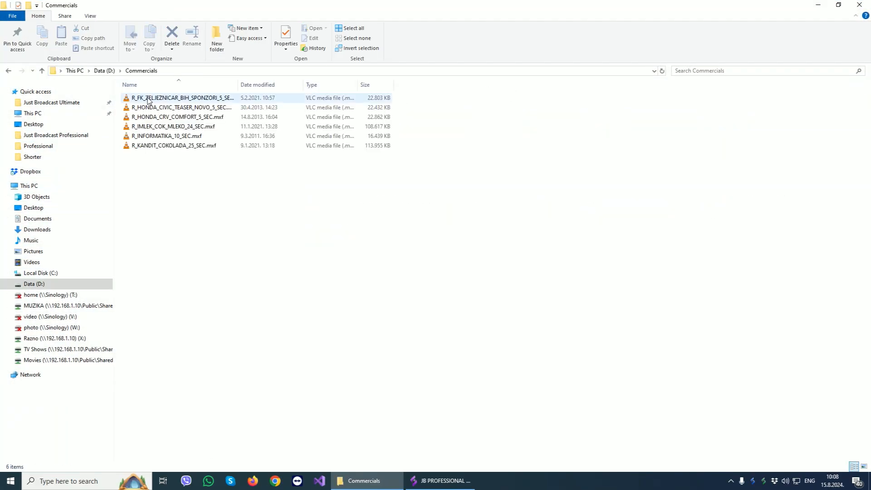
{"action": "right_click", "coordinate": [168, 195]}
{"action": "mouse_move", "coordinate": [196, 322]}
{"action": "left_click", "coordinate": [292, 322]}
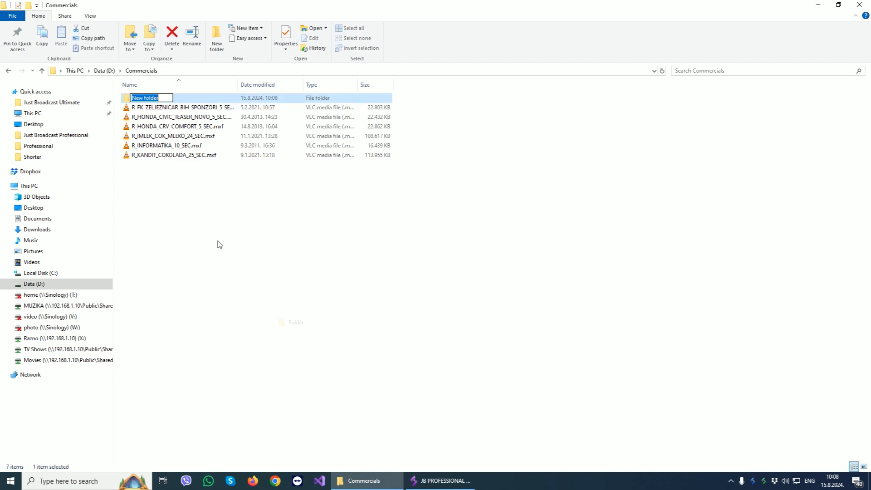
{"action": "type", "text": "Test"}
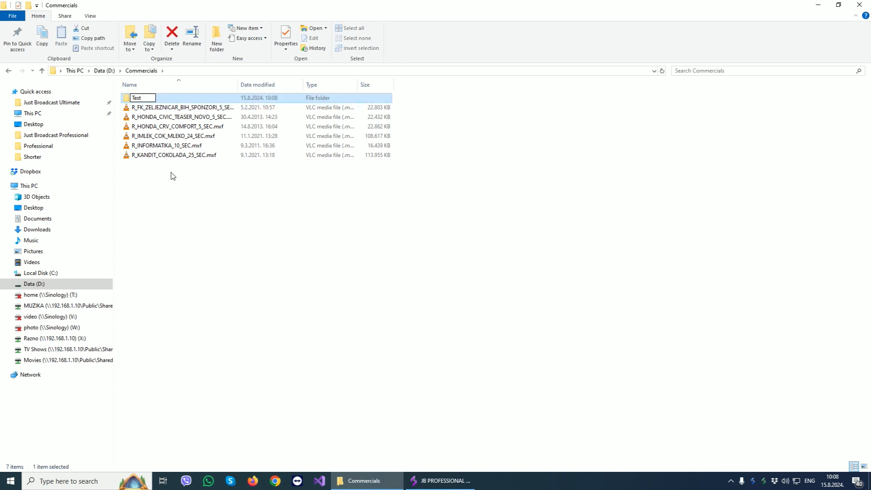
{"action": "left_click", "coordinate": [171, 173]}
Paste R_INFORMATIKA_10_SEC.mxf and R_KANDIT_COKOLADA_25_SEC.mxf into the Test folder, and return to JB PROFESSIONAL.
{"action": "left_click_drag", "start_coordinate": [167, 170], "coordinate": [140, 145]}
{"action": "left_click", "coordinate": [132, 98]}
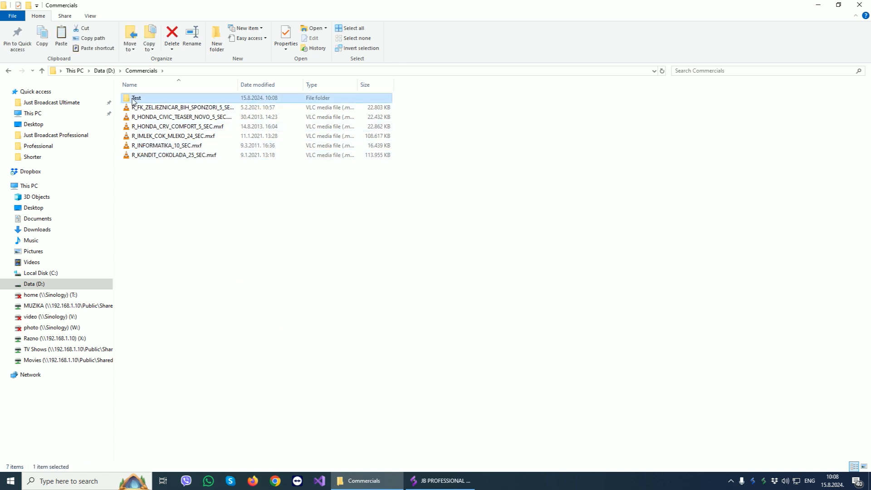
{"action": "double_click", "coordinate": [134, 101]}
{"action": "key", "text": "ctrl+v"}
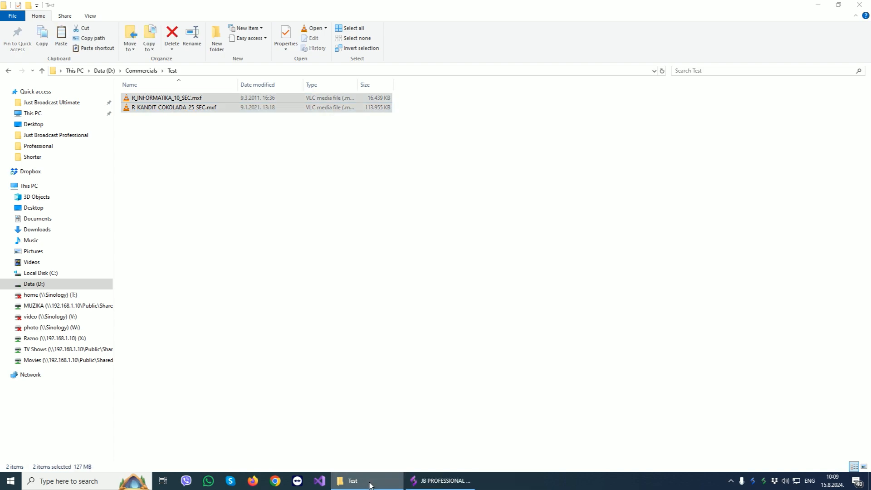
{"action": "left_click", "coordinate": [370, 485]}
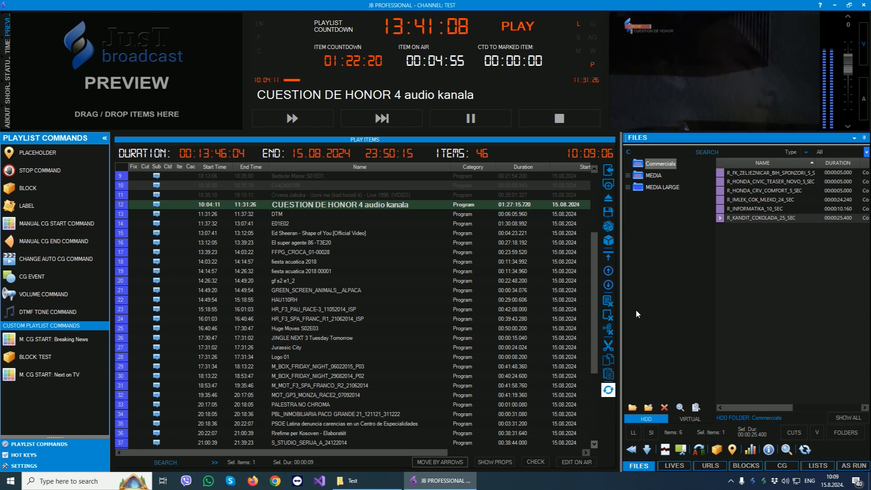
Check the media folders for changes, add the new Test folder under the Commercial category, and display its files.
{"action": "left_click", "coordinate": [681, 407]}
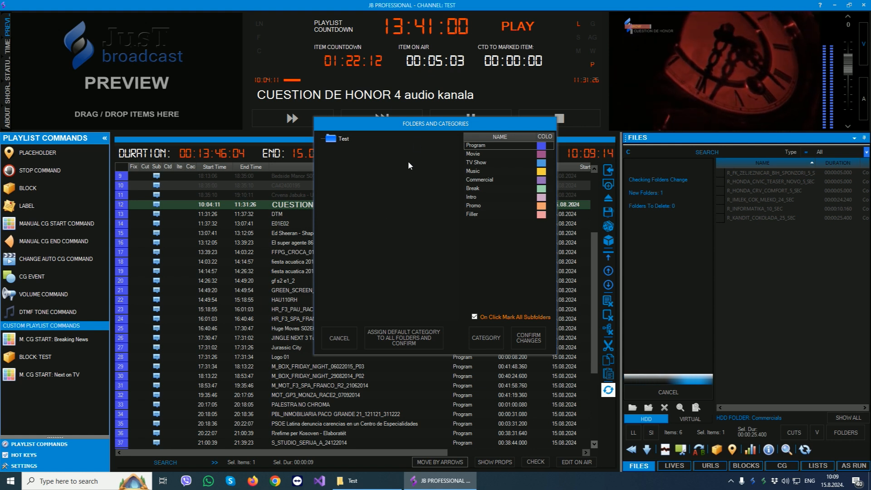
{"action": "left_click", "coordinate": [487, 179]}
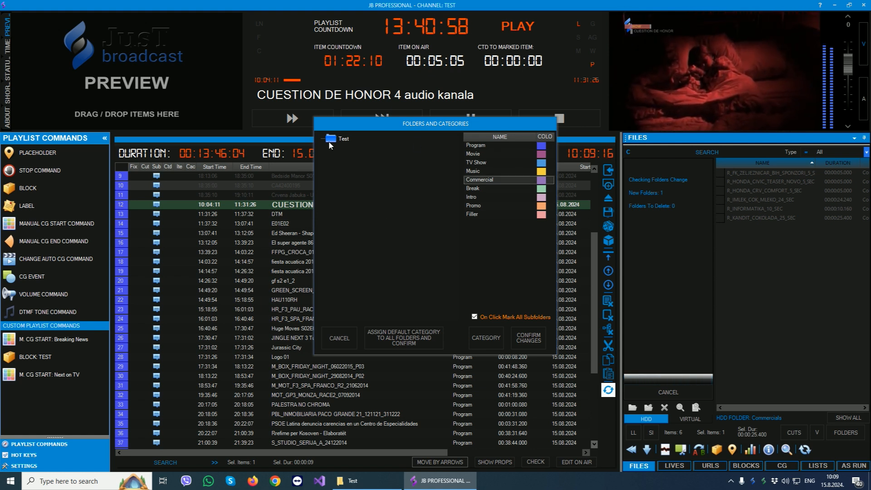
{"action": "left_click", "coordinate": [524, 334]}
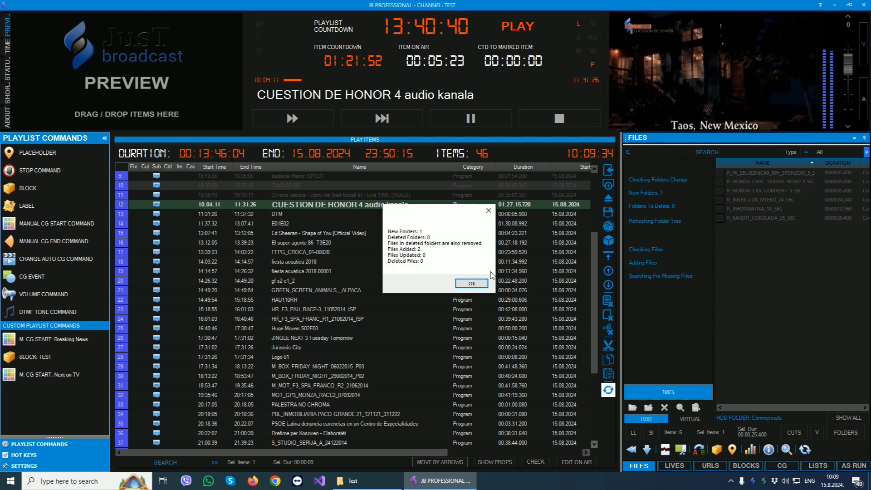
{"action": "left_click", "coordinate": [471, 284]}
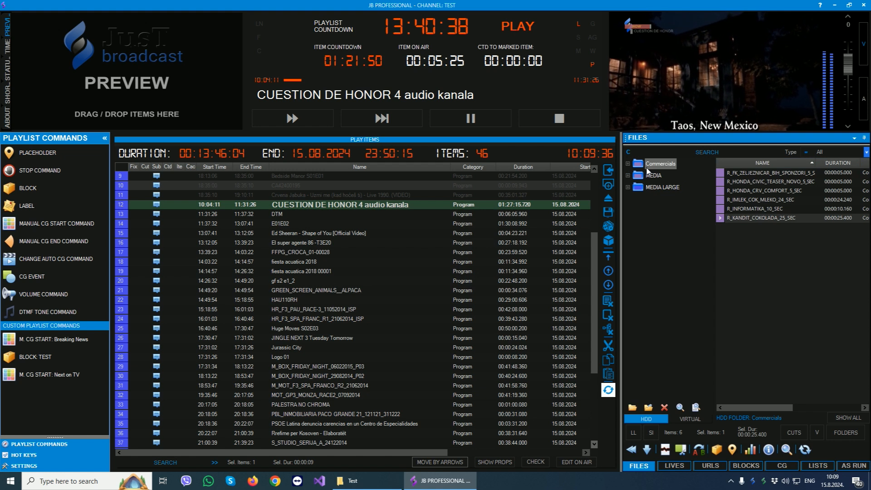
{"action": "left_click", "coordinate": [628, 164]}
{"action": "left_click", "coordinate": [659, 175]}
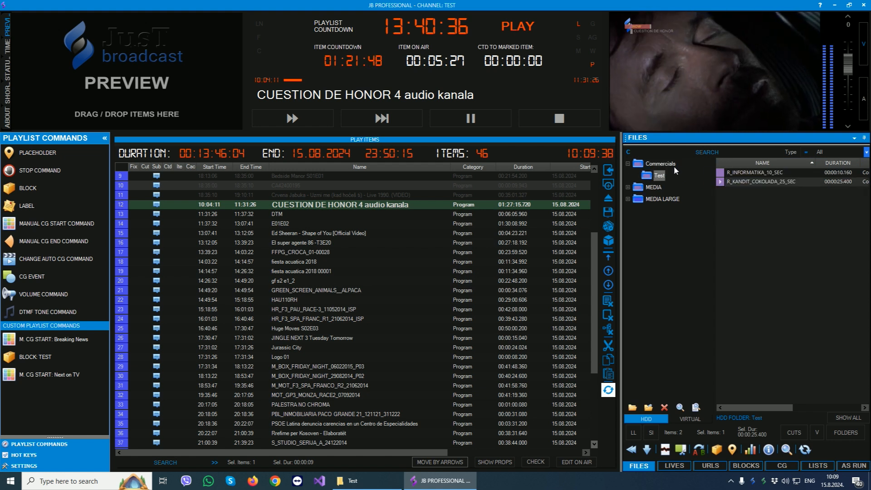
{"action": "left_click", "coordinate": [661, 164]}
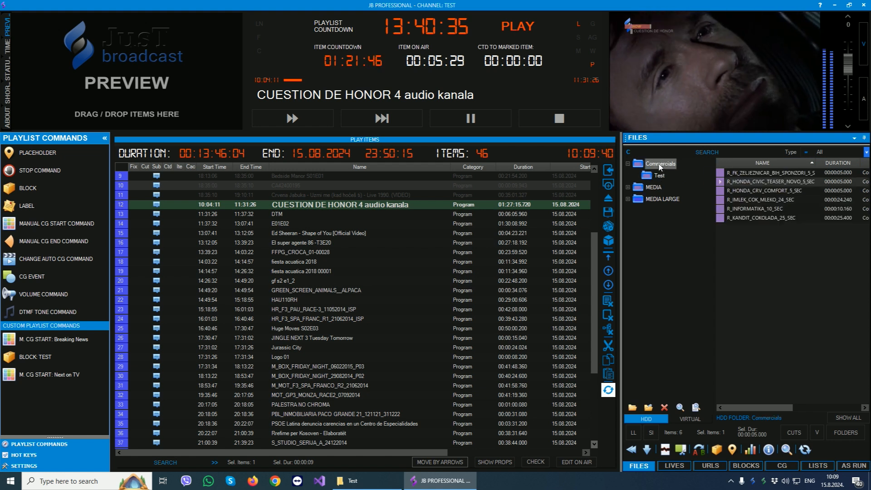
In File Explorer, delete R_KANDIT_COKOLADA_25_SEC.mxf from the Test folder, and return to JB PROFESSIONAL.
{"action": "left_click", "coordinate": [370, 479]}
{"action": "left_click", "coordinate": [166, 109]}
{"action": "key", "text": "Delete"}
{"action": "left_click", "coordinate": [440, 480]}
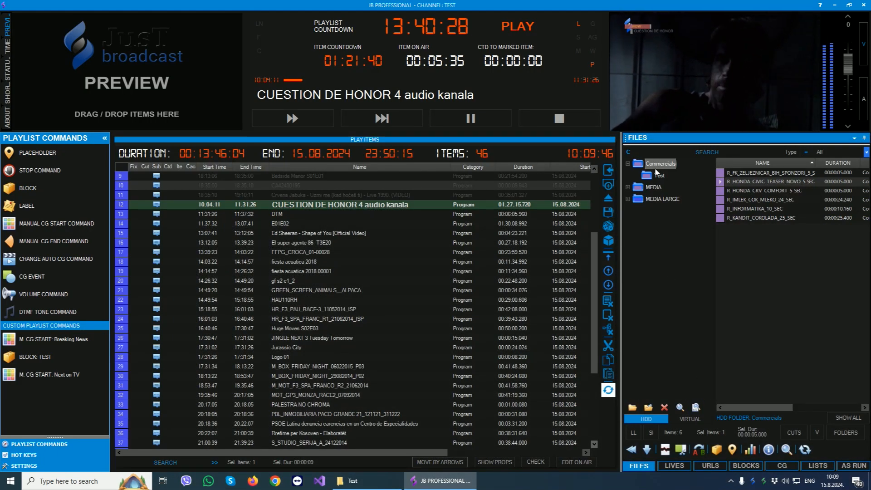
Check the Commercials folder for changes, confirm removing the missing file, and display the Test subfolder's files.
{"action": "left_click", "coordinate": [696, 408]}
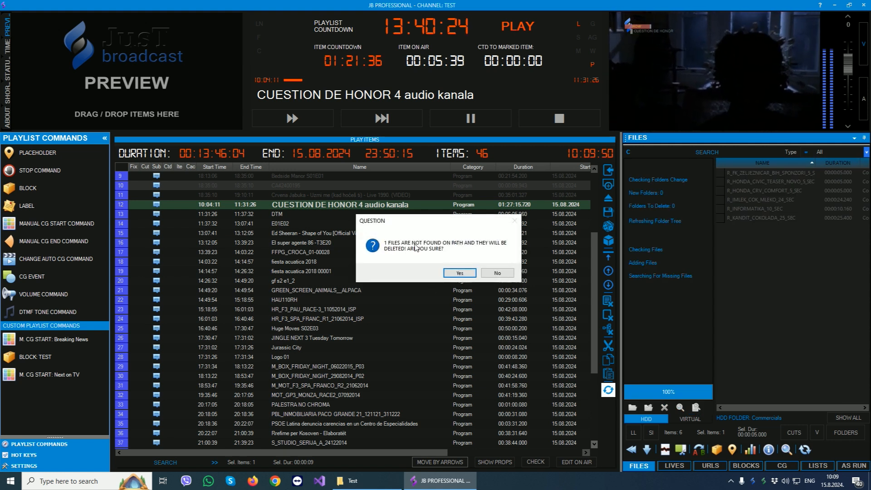
{"action": "left_click", "coordinate": [458, 273]}
{"action": "left_click", "coordinate": [473, 280]}
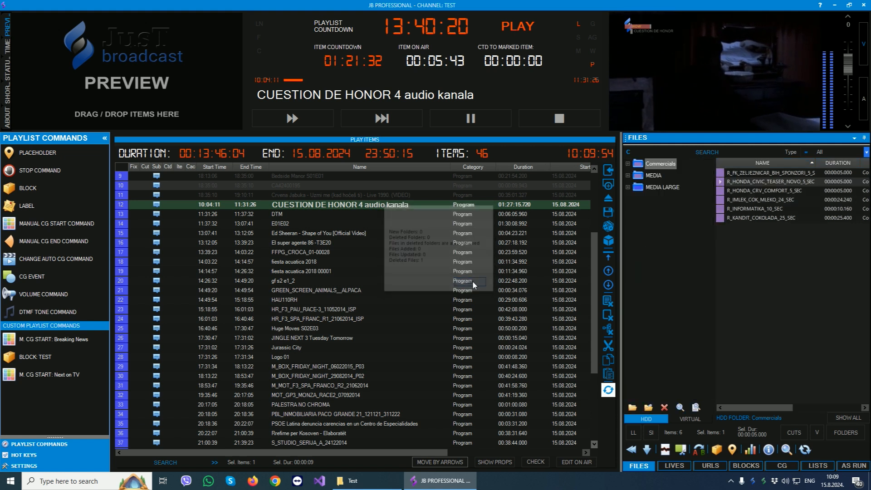
{"action": "left_click", "coordinate": [628, 163]}
{"action": "left_click", "coordinate": [659, 176]}
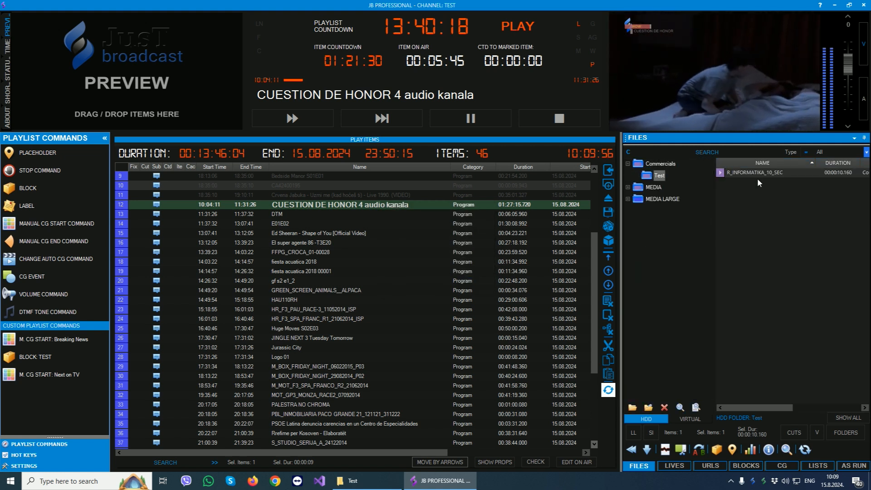
In File Explorer, delete the Test folder from the Commercials folder, and return to JB PROFESSIONAL.
{"action": "left_click", "coordinate": [373, 484]}
{"action": "left_click", "coordinate": [141, 71]}
{"action": "key", "text": "Delete"}
{"action": "left_click", "coordinate": [440, 481]}
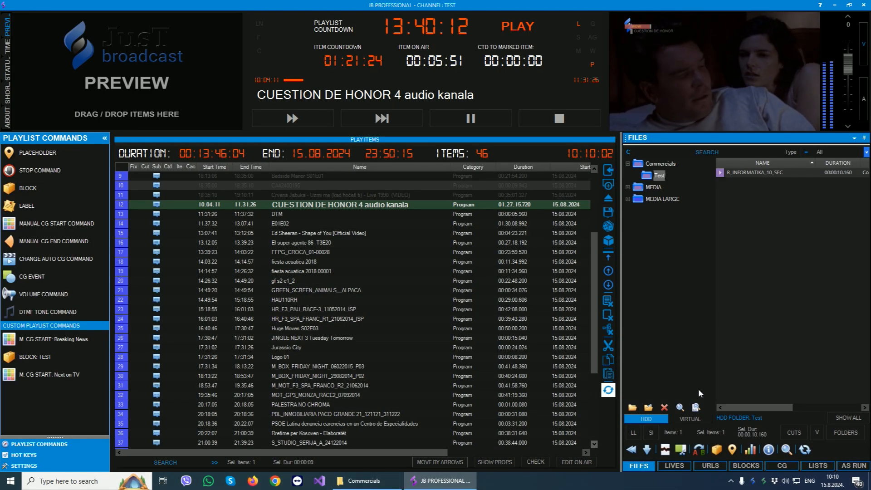
Check the Commercials folder for changes again and confirm removing the missing Test folder.
{"action": "left_click", "coordinate": [660, 163]}
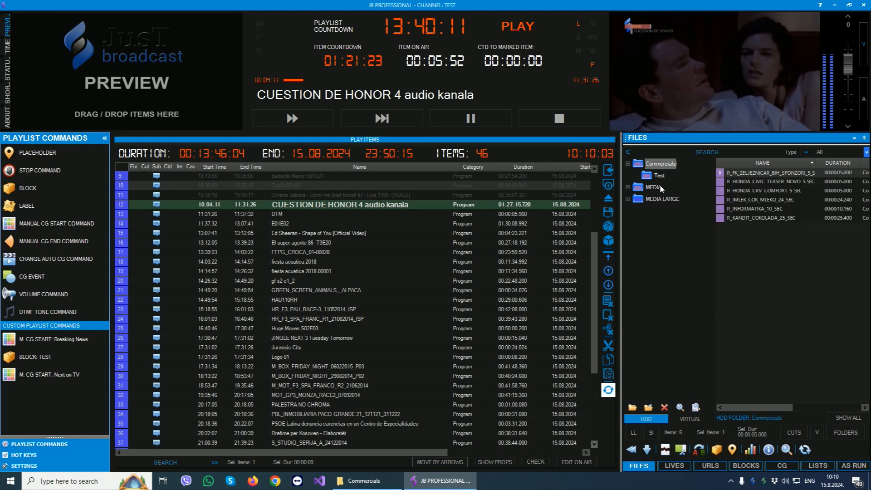
{"action": "left_click", "coordinate": [696, 408]}
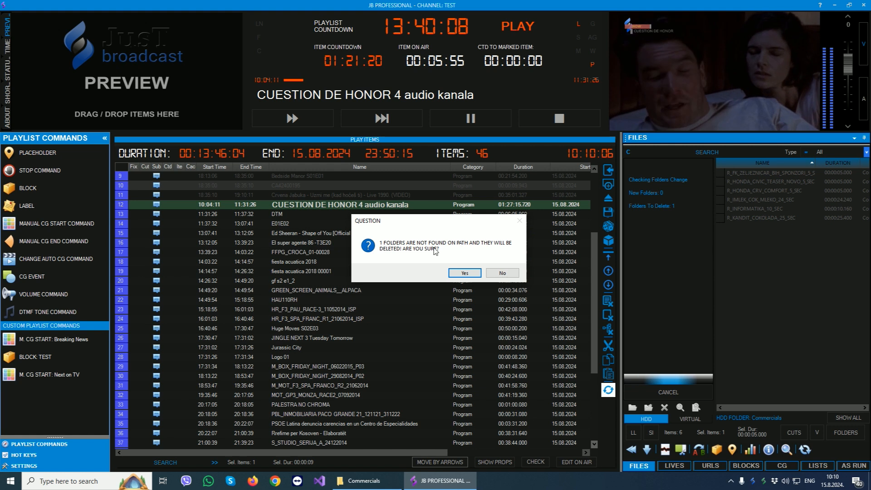
{"action": "left_click", "coordinate": [472, 271]}
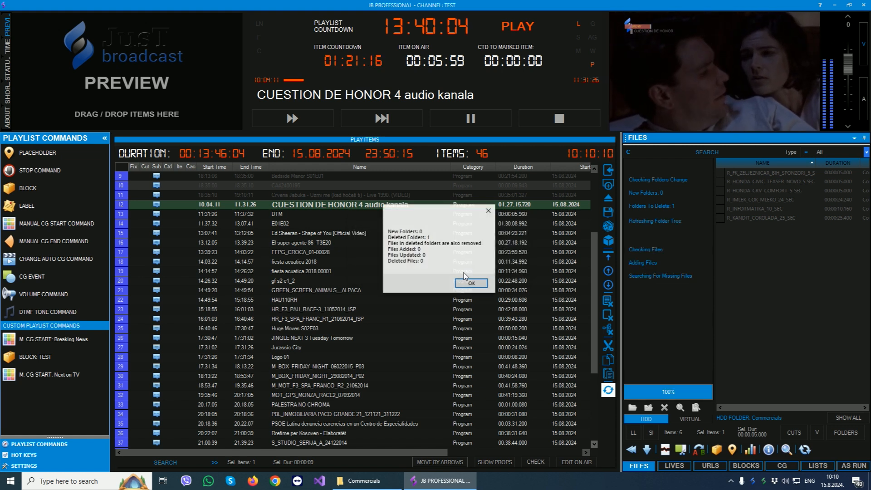
{"action": "left_click", "coordinate": [471, 284]}
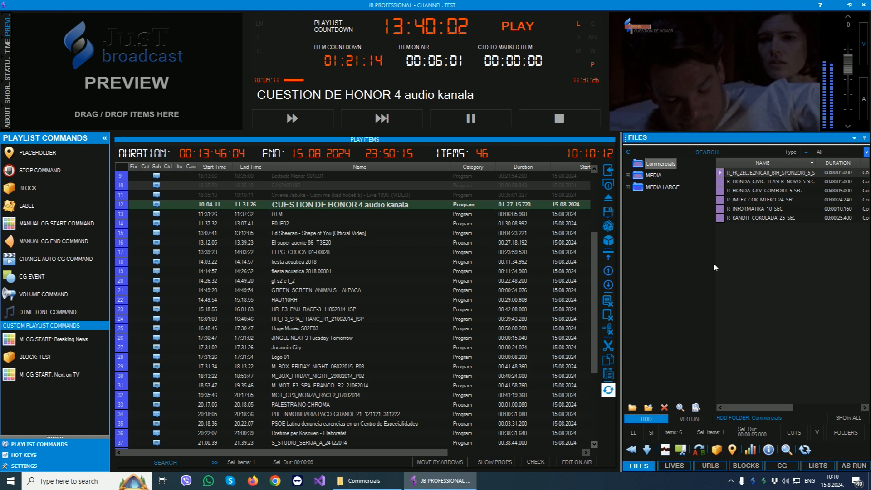
Open A_HR_BOX_SELBY_BRUNKER_111020141 from the MEDIA LARGE folder and set its in point to 00:02:44.553 and out point to 00:37:42.168.
{"action": "left_click", "coordinate": [658, 188]}
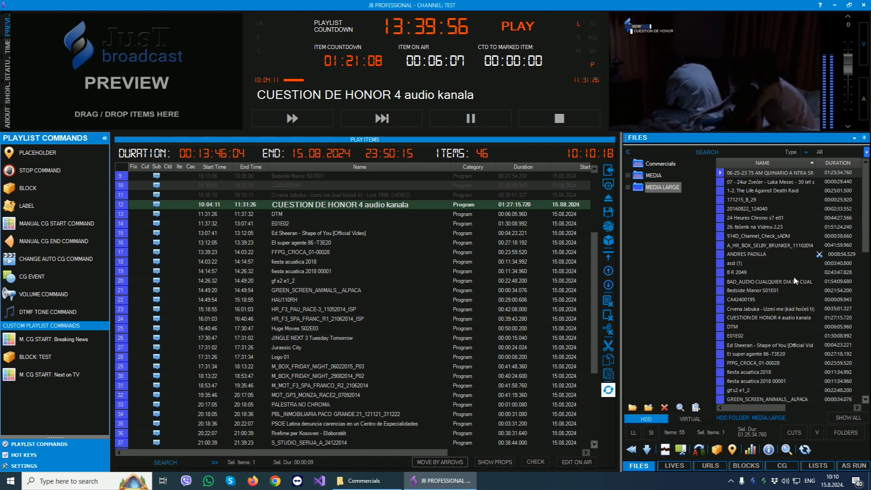
{"action": "double_click", "coordinate": [766, 245]}
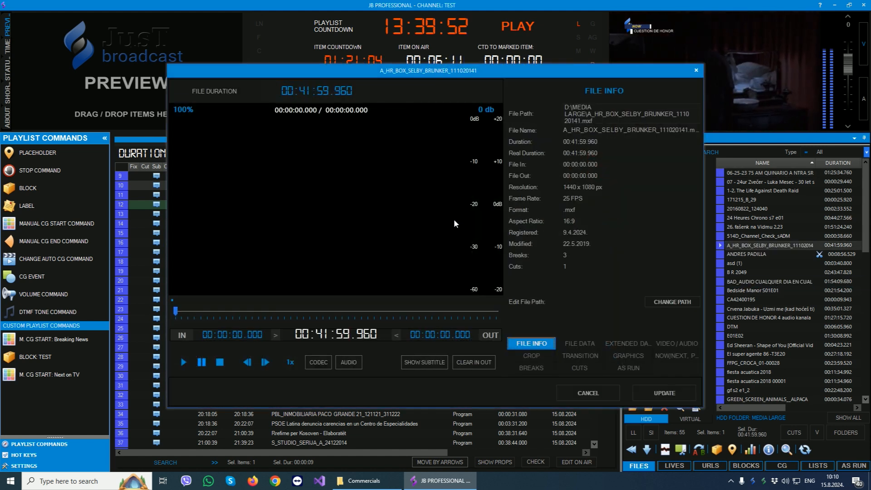
{"action": "left_click", "coordinate": [183, 363]}
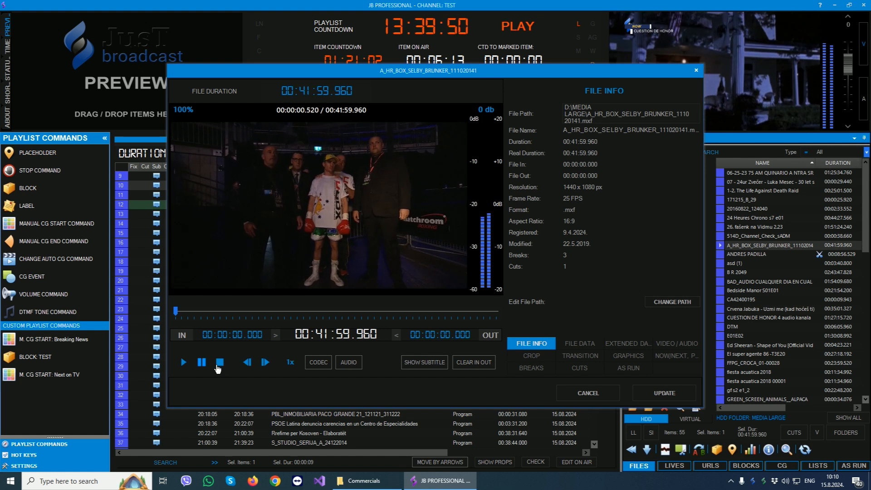
{"action": "left_click", "coordinate": [195, 311]}
{"action": "left_click", "coordinate": [182, 335]}
{"action": "left_click", "coordinate": [464, 312]}
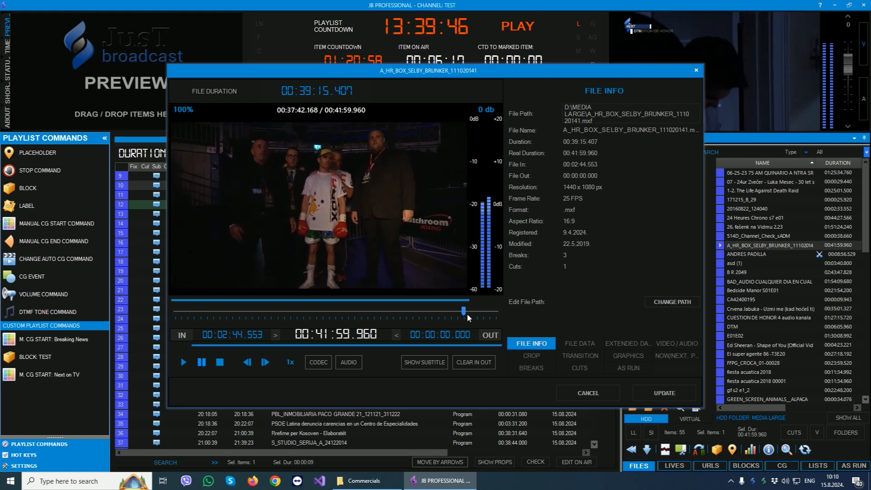
{"action": "left_click", "coordinate": [491, 336]}
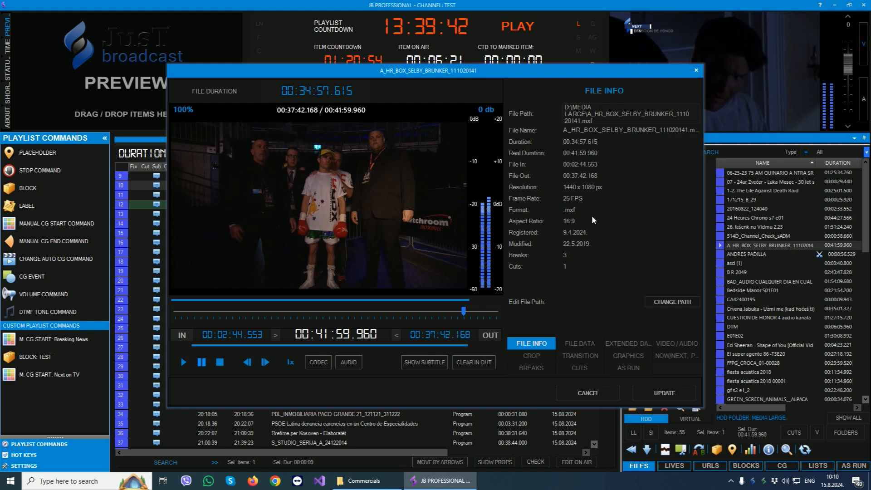
Review the clip's file data and extended data, and examine its scale, aspect ratio, interlace and audio track options.
{"action": "left_click", "coordinate": [580, 346]}
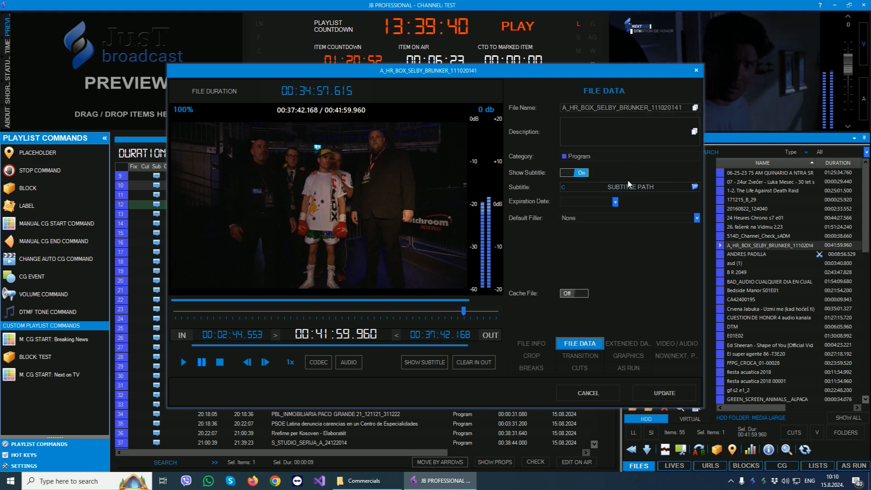
{"action": "left_click", "coordinate": [624, 342]}
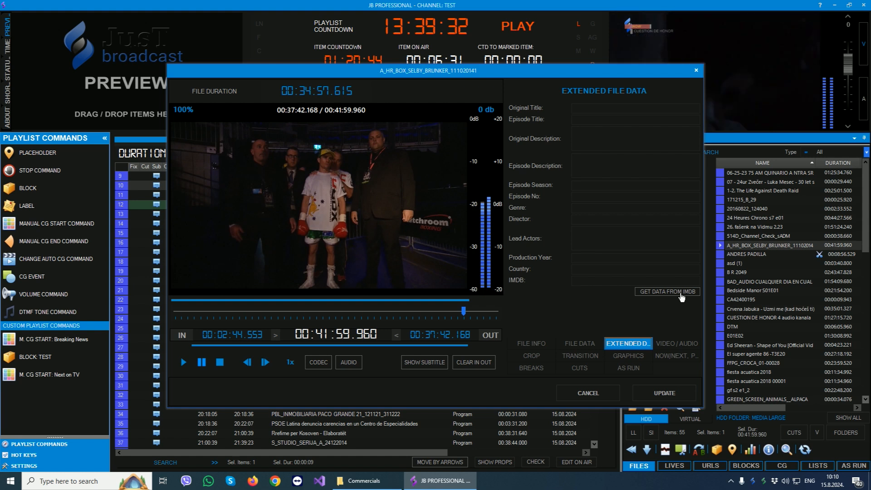
{"action": "left_click", "coordinate": [676, 342]}
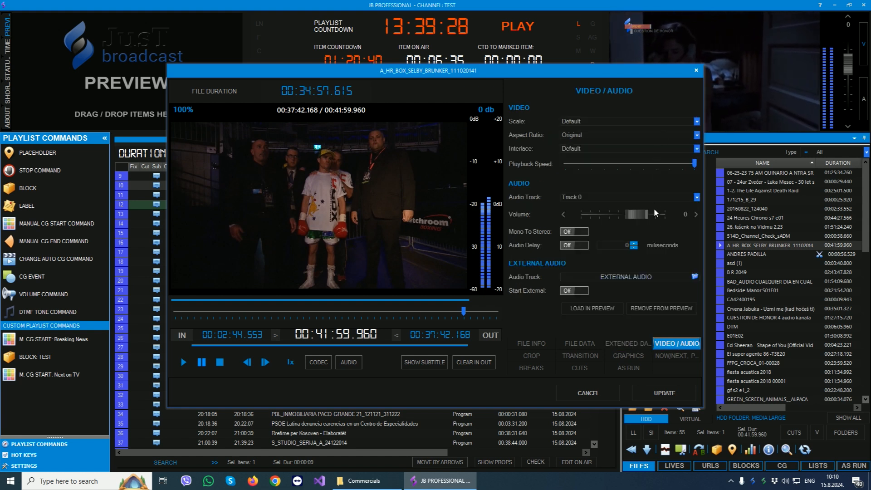
{"action": "left_click", "coordinate": [697, 121]}
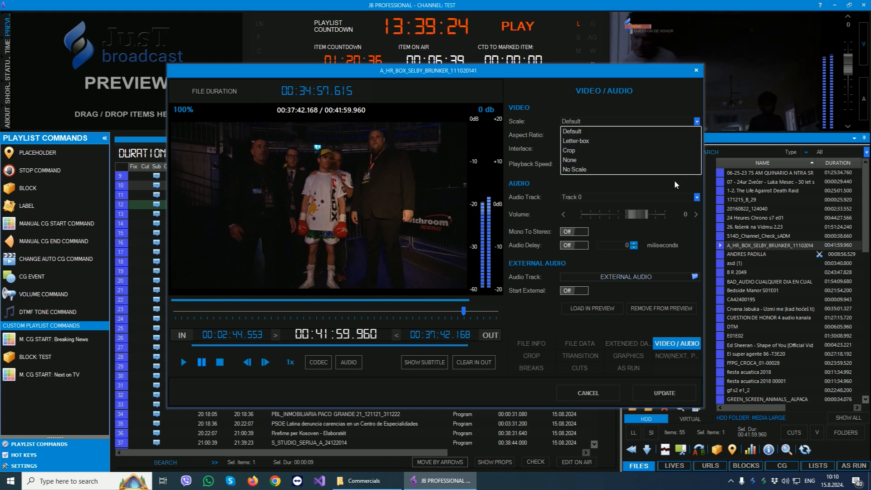
{"action": "left_click", "coordinate": [675, 181]}
{"action": "left_click", "coordinate": [697, 135]}
{"action": "left_click", "coordinate": [676, 177]}
{"action": "left_click", "coordinate": [676, 149]}
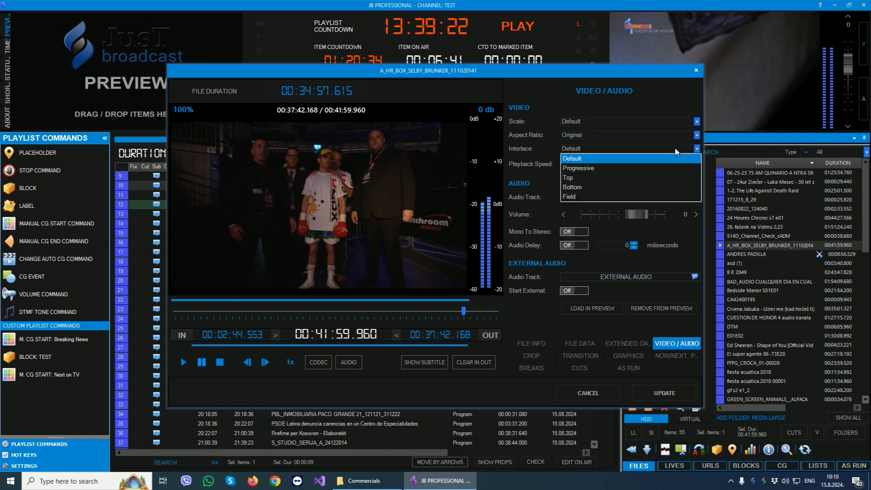
{"action": "left_click", "coordinate": [675, 221]}
{"action": "left_click", "coordinate": [620, 198]}
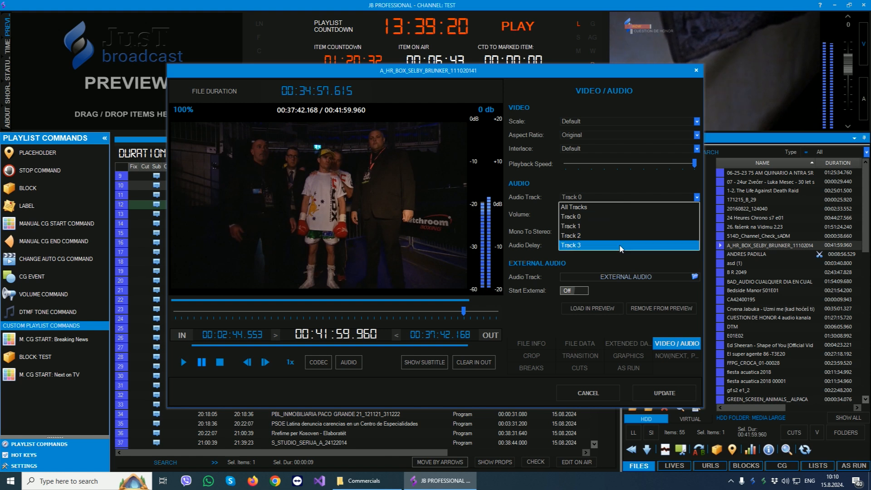
{"action": "left_click", "coordinate": [646, 185]}
Review the clip's crop, transition and graphics settings.
{"action": "left_click", "coordinate": [538, 357]}
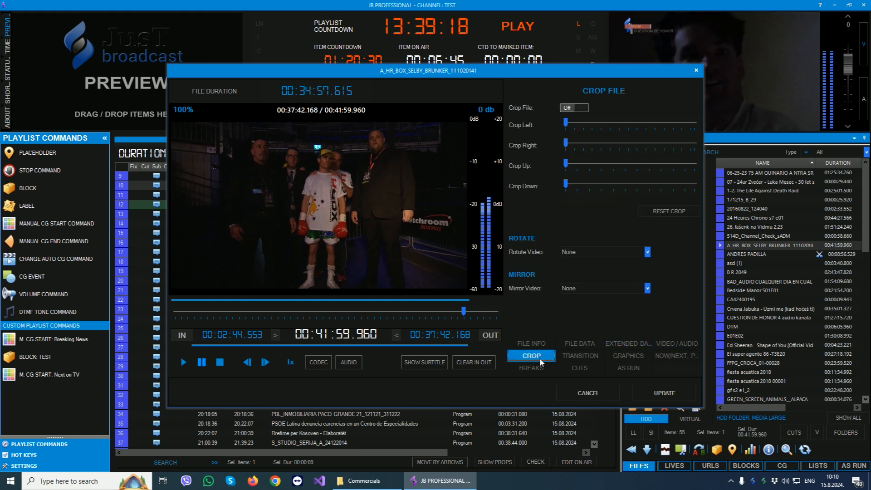
{"action": "left_click", "coordinate": [577, 356]}
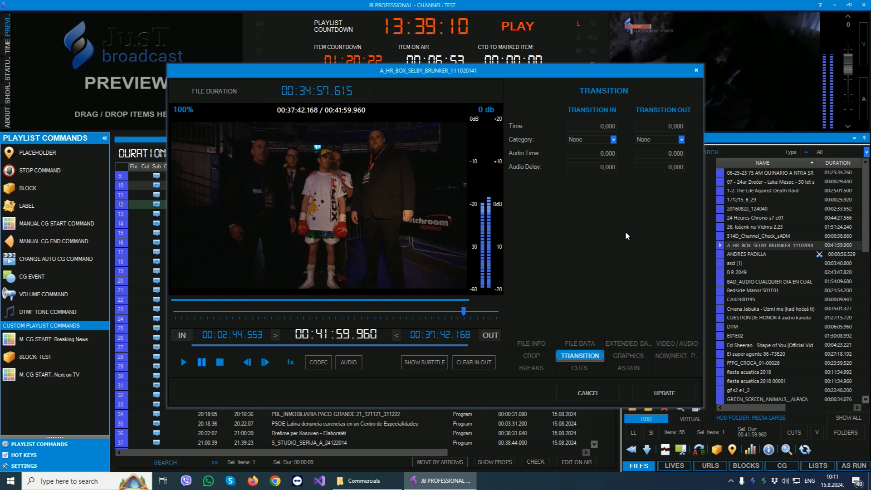
{"action": "left_click", "coordinate": [622, 355]}
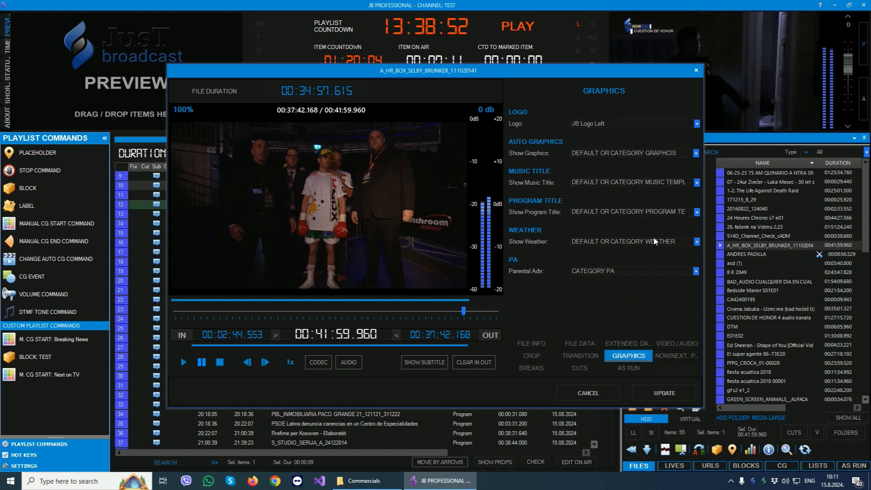
Try the DO NOT SHOW LOGO option for the clip and set its logo back to JB Logo Left.
{"action": "left_click", "coordinate": [586, 125]}
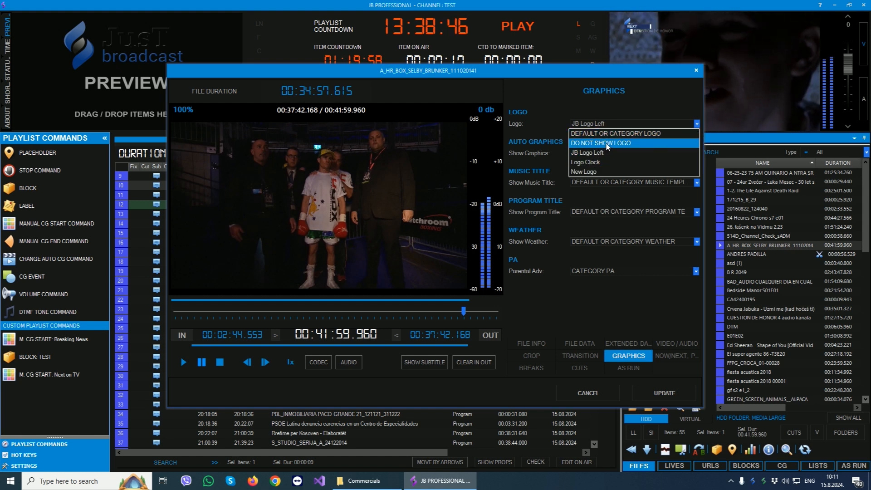
{"action": "left_click", "coordinate": [607, 144]}
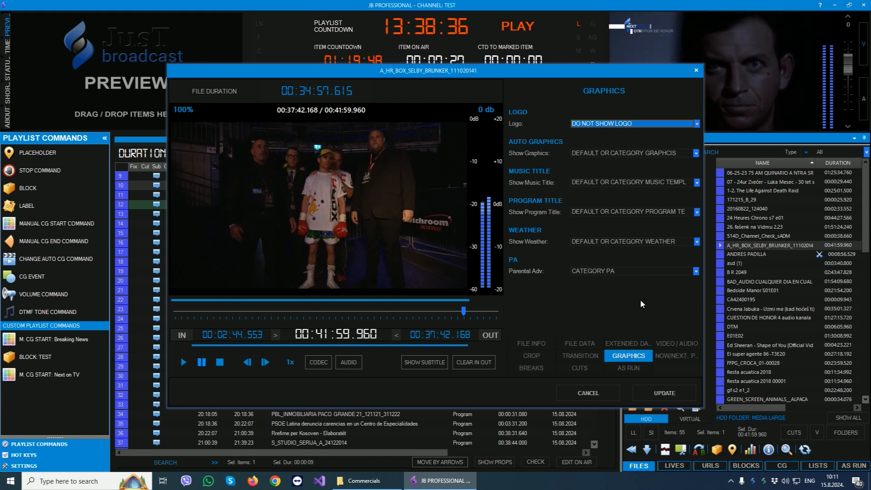
{"action": "left_click", "coordinate": [634, 126]}
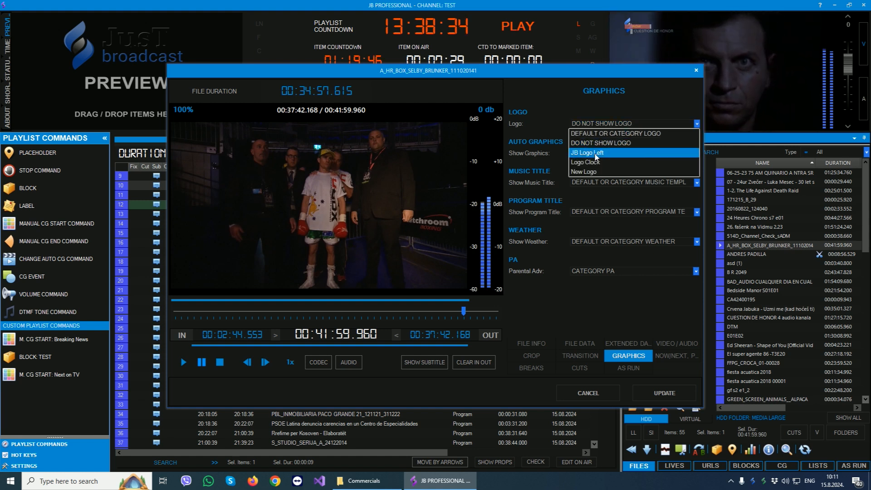
{"action": "left_click", "coordinate": [597, 153]}
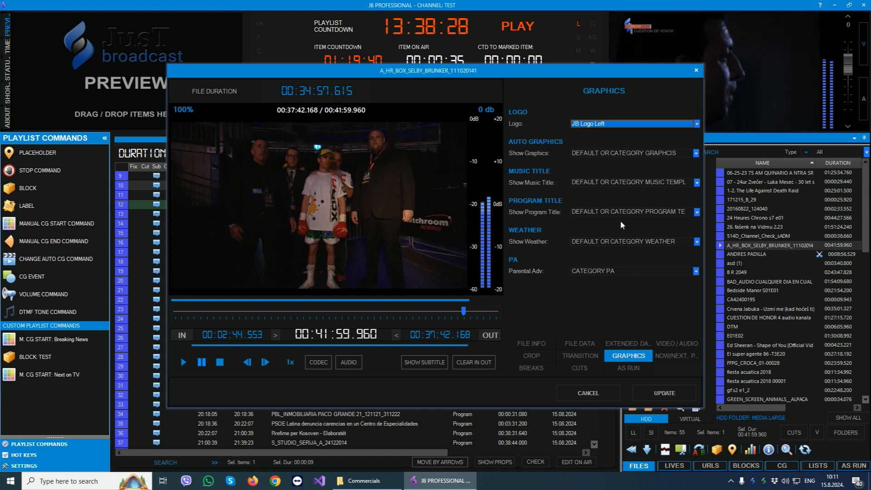
Review the clip's now/next and promo settings and its list of breaks, and clear its in and out points.
{"action": "left_click", "coordinate": [681, 356]}
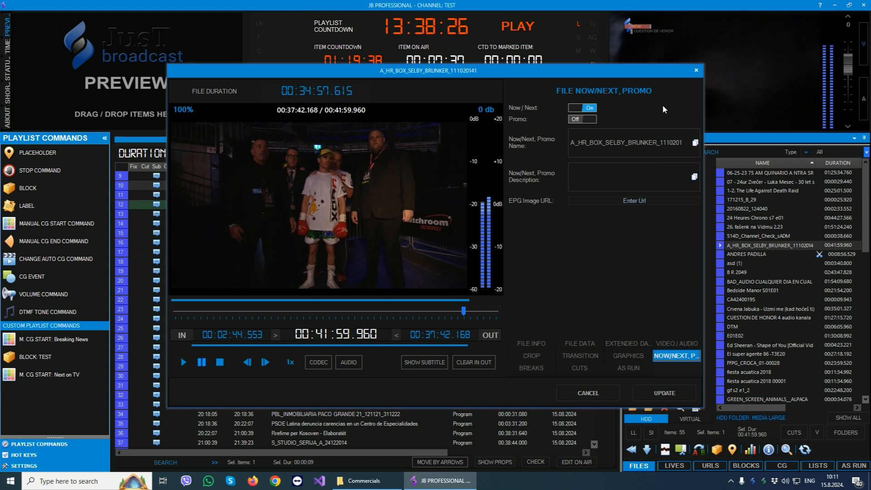
{"action": "left_click", "coordinate": [527, 366]}
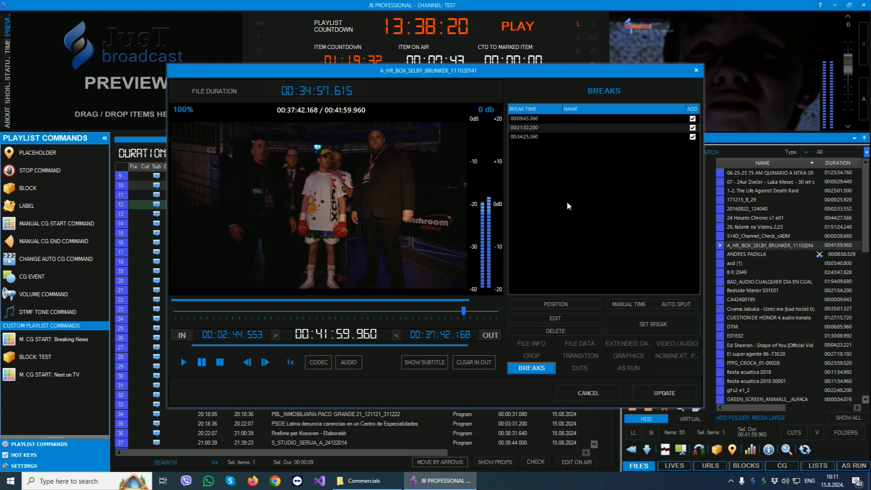
{"action": "left_click", "coordinate": [481, 362]}
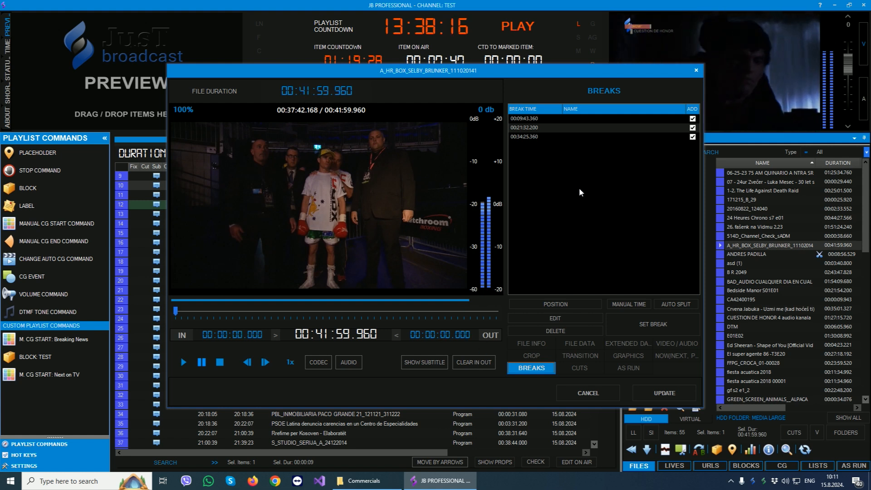
Move the clip's playback position through several points of its timeline, ending at about 00:07:45.
{"action": "left_click", "coordinate": [243, 312]}
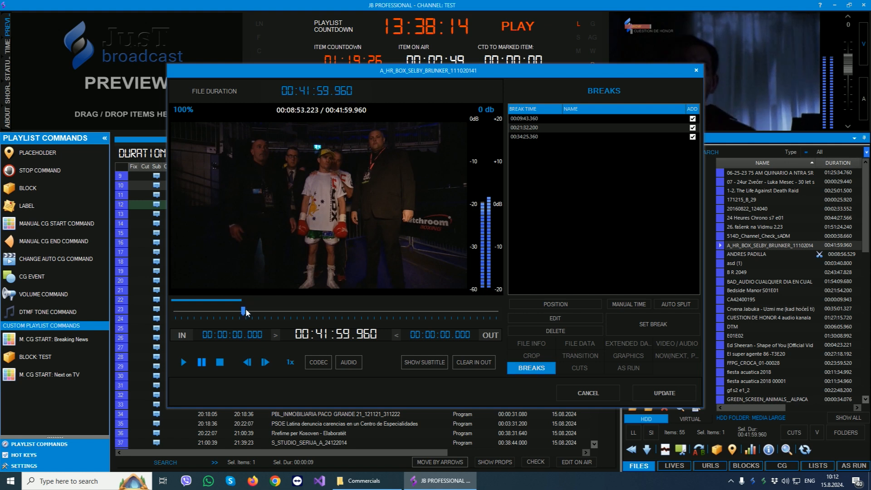
{"action": "left_click", "coordinate": [362, 311]}
{"action": "left_click", "coordinate": [453, 312]}
{"action": "left_click", "coordinate": [234, 311]}
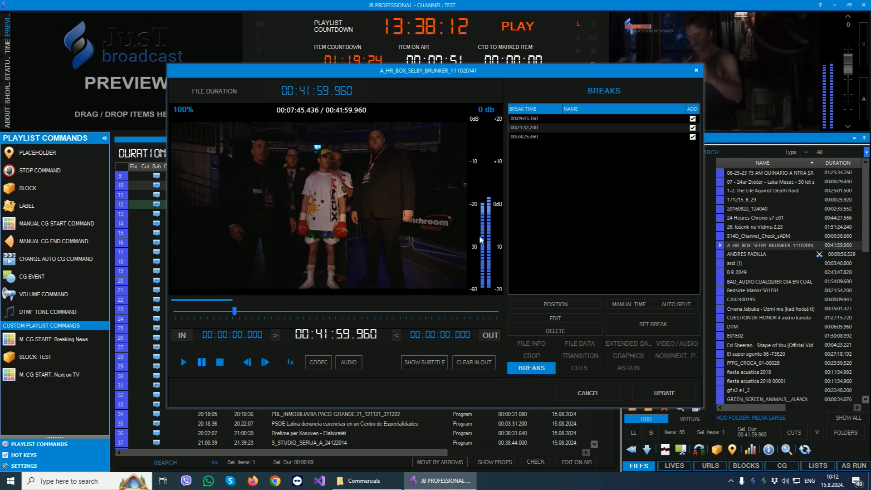
Review the clip's saved cuts and as-run history, and close its properties without updating.
{"action": "left_click", "coordinate": [576, 369]}
{"action": "left_click", "coordinate": [538, 368]}
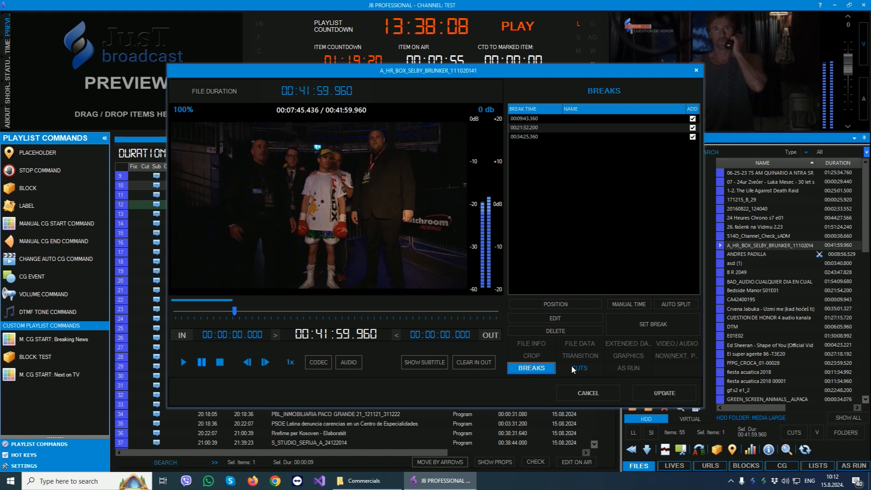
{"action": "left_click", "coordinate": [574, 369]}
{"action": "left_click", "coordinate": [586, 138]}
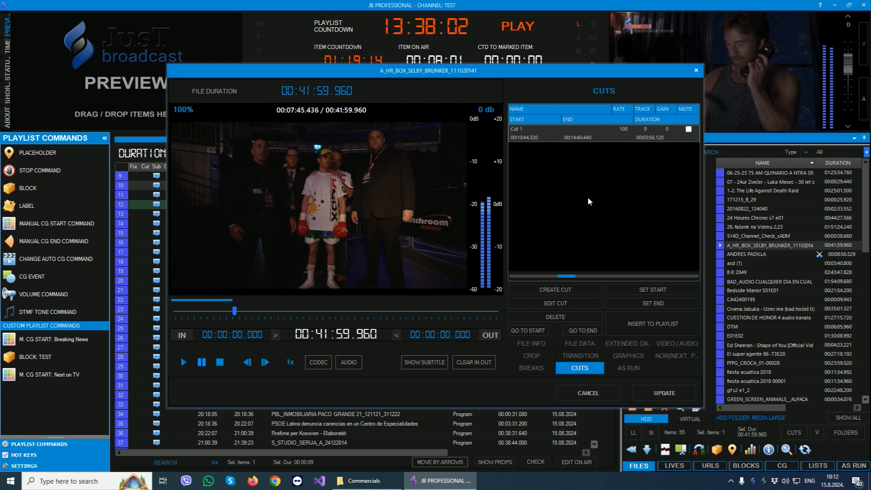
{"action": "left_click", "coordinate": [619, 370]}
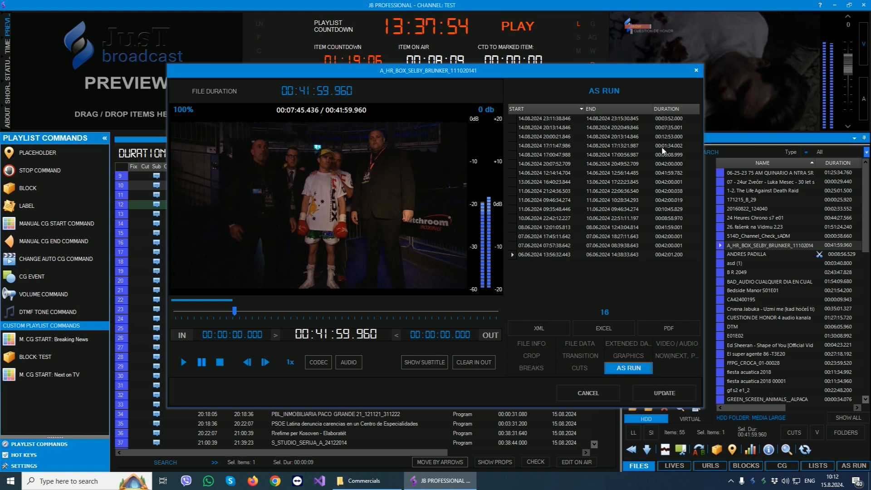
{"action": "left_click", "coordinate": [696, 71]}
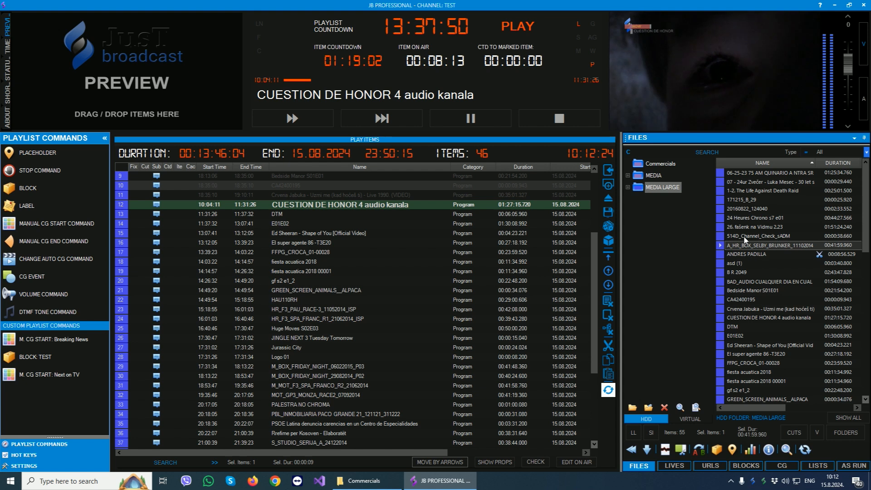
Insert A_HR_BOX_SELBY_BRUNKER_111020141 into the playlist after El super agente 86 -T3E20, and the four files from BAD_AUDIO to Crvena Jabuka after fiesta acuatica 2018 00001.
{"action": "left_click_drag", "start_coordinate": [739, 248], "coordinate": [304, 255]}
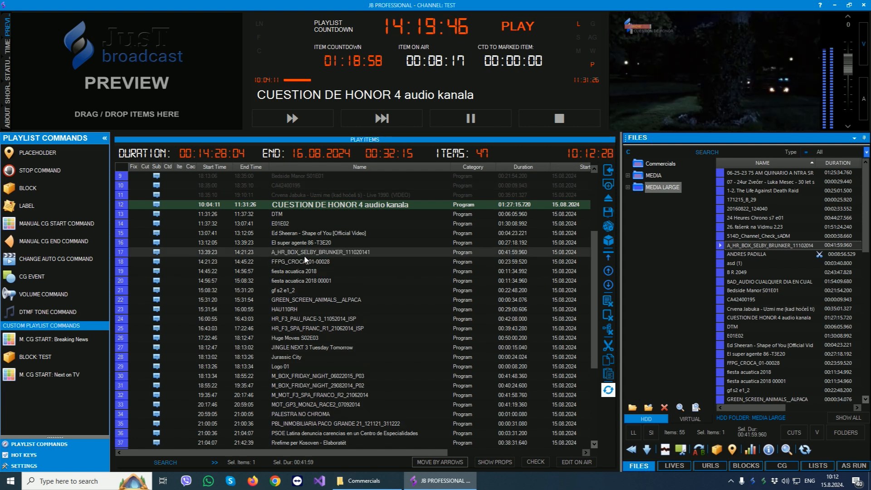
{"action": "left_click_drag", "start_coordinate": [721, 279], "coordinate": [315, 287]}
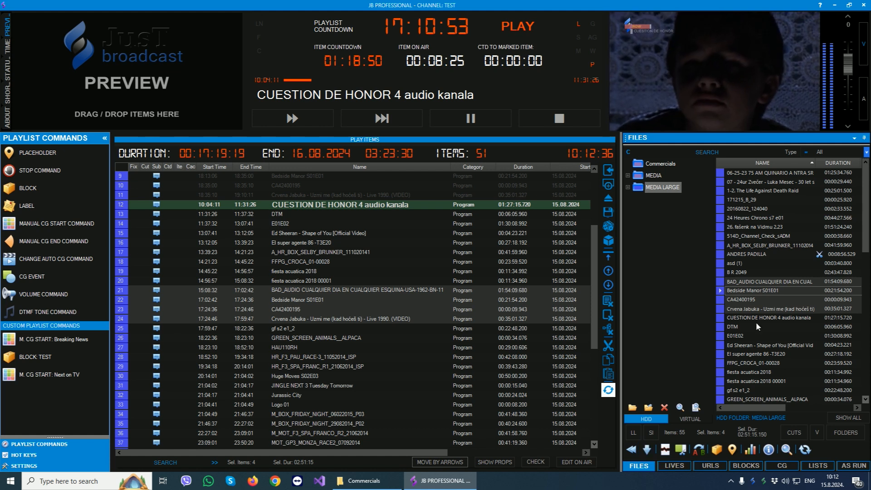
Show the file information pane and select B R 2049 and the clip marked with scissors in MEDIA LARGE.
{"action": "scroll", "coordinate": [774, 258], "scroll_direction": "down", "scroll_amount": 1}
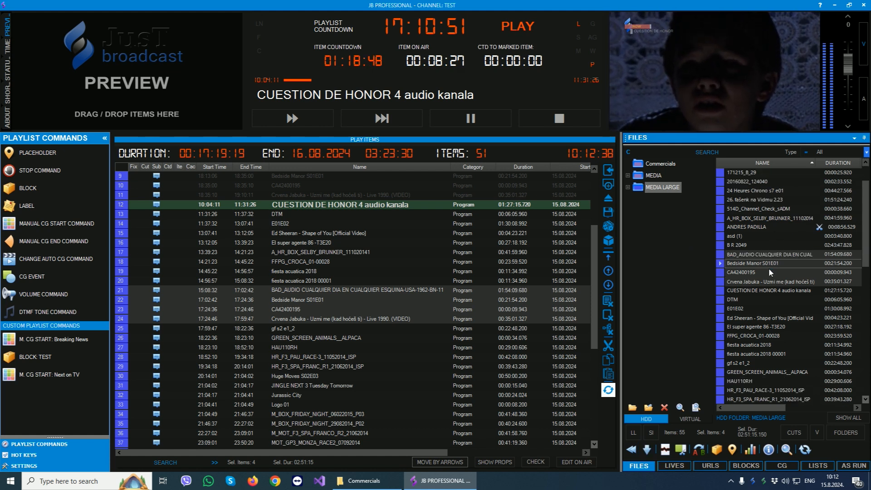
{"action": "left_click", "coordinate": [767, 453]}
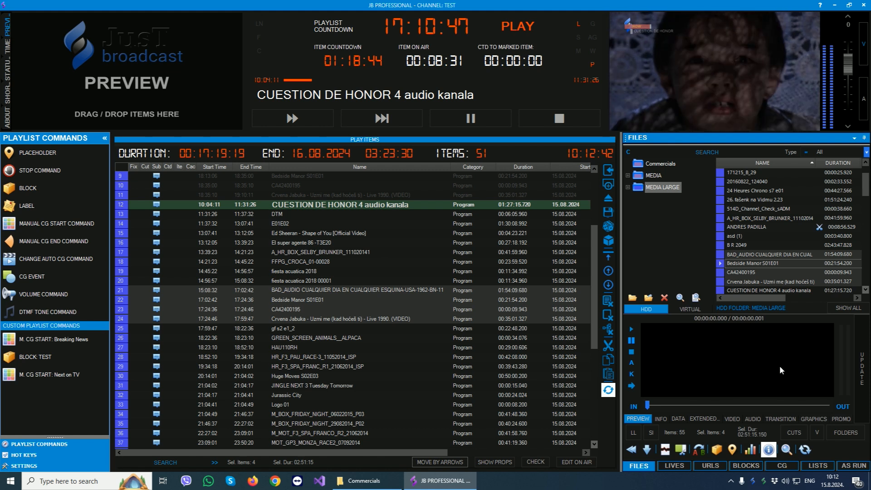
{"action": "left_click", "coordinate": [747, 244]}
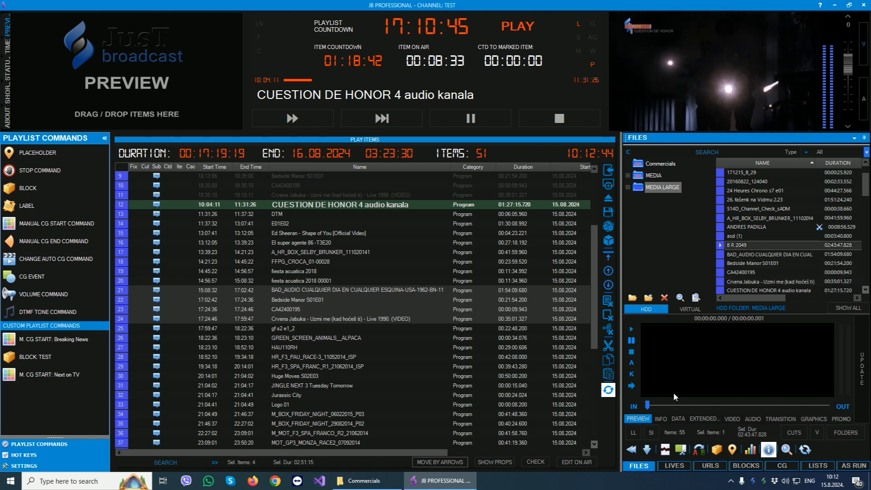
{"action": "left_click", "coordinate": [735, 230]}
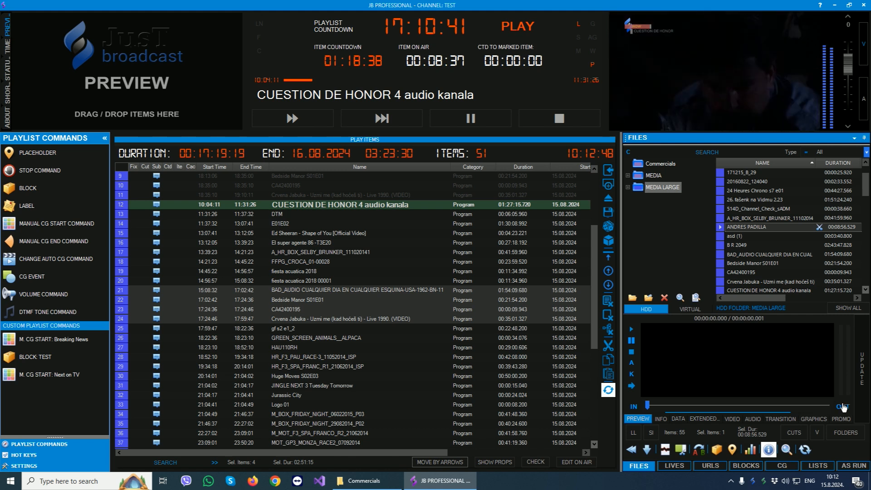
Review the selected clip's info, data, extended, video, audio, transition, graphics and promo settings, and hide the information pane.
{"action": "left_click", "coordinate": [659, 421]}
{"action": "left_click", "coordinate": [680, 420]}
{"action": "left_click", "coordinate": [705, 420]}
{"action": "left_click", "coordinate": [732, 421]}
{"action": "left_click", "coordinate": [754, 421]}
{"action": "left_click", "coordinate": [776, 418]}
{"action": "left_click", "coordinate": [813, 418]}
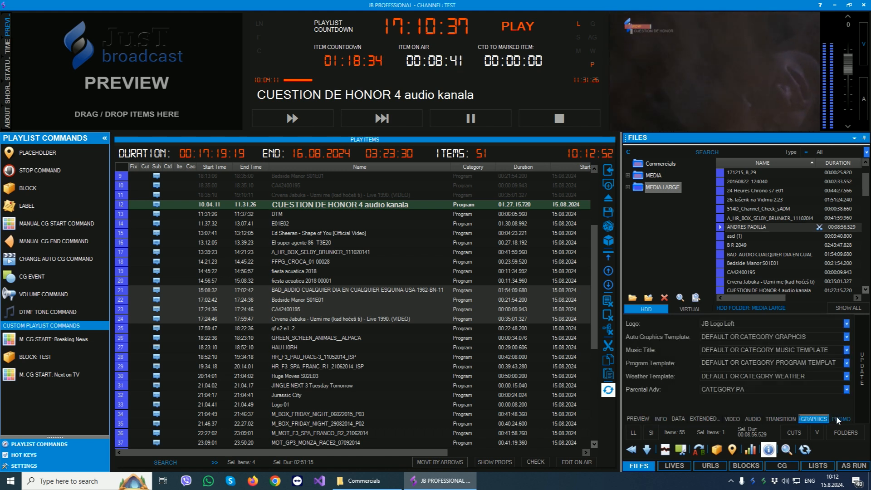
{"action": "left_click", "coordinate": [839, 418]}
{"action": "left_click", "coordinate": [772, 450]}
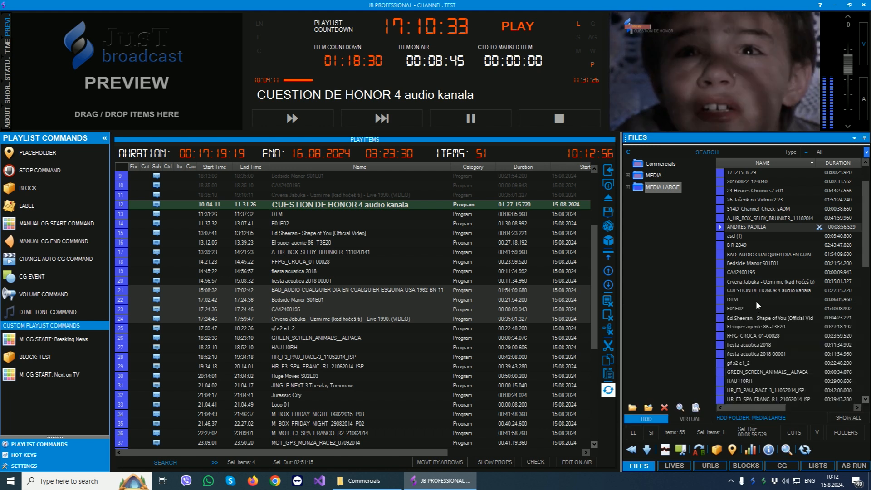
Insert A_HR_BOX_SELBY_BRUNKER_111020141 split at its breaks into the playlist after HR_F3_PAU_RACE-3_11052014_ISP, and check each resulting part.
{"action": "scroll", "coordinate": [756, 301], "scroll_direction": "up", "scroll_amount": 1}
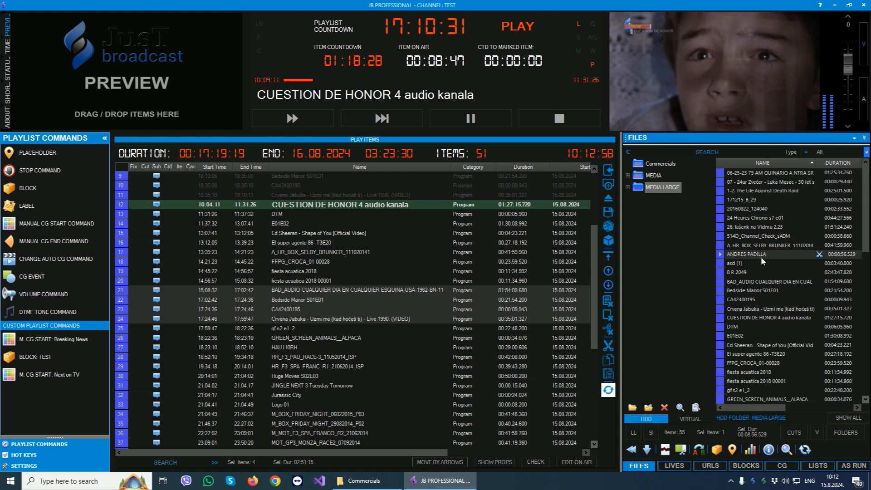
{"action": "left_click", "coordinate": [765, 245]}
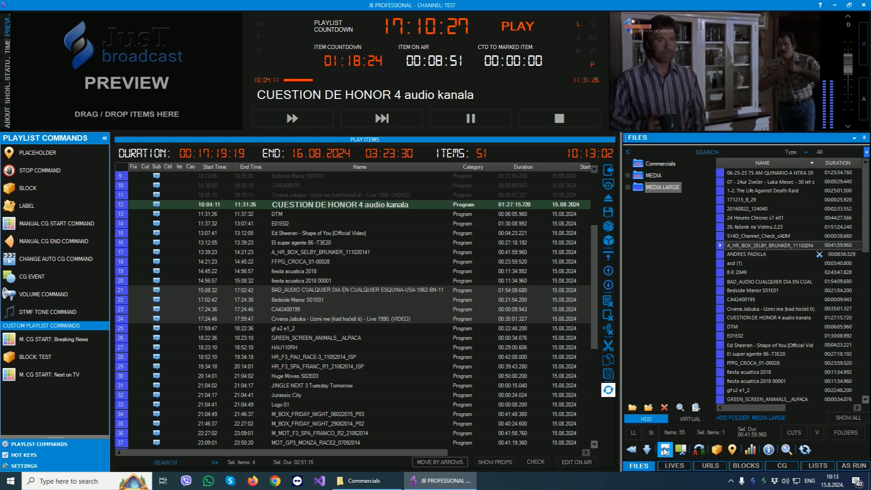
{"action": "left_click", "coordinate": [366, 328]}
{"action": "scroll", "coordinate": [366, 330], "scroll_direction": "down", "scroll_amount": 2}
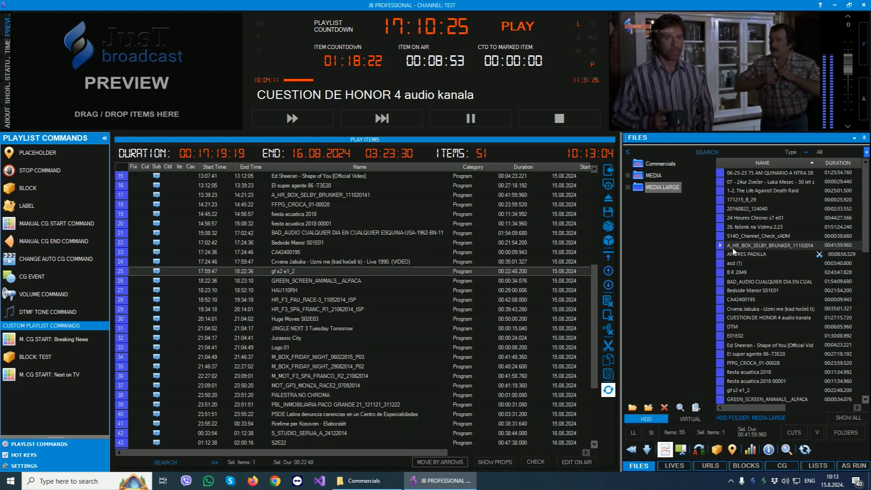
{"action": "left_click", "coordinate": [741, 247]}
{"action": "left_click_drag", "start_coordinate": [740, 249], "coordinate": [307, 307]}
{"action": "left_click", "coordinate": [371, 307]}
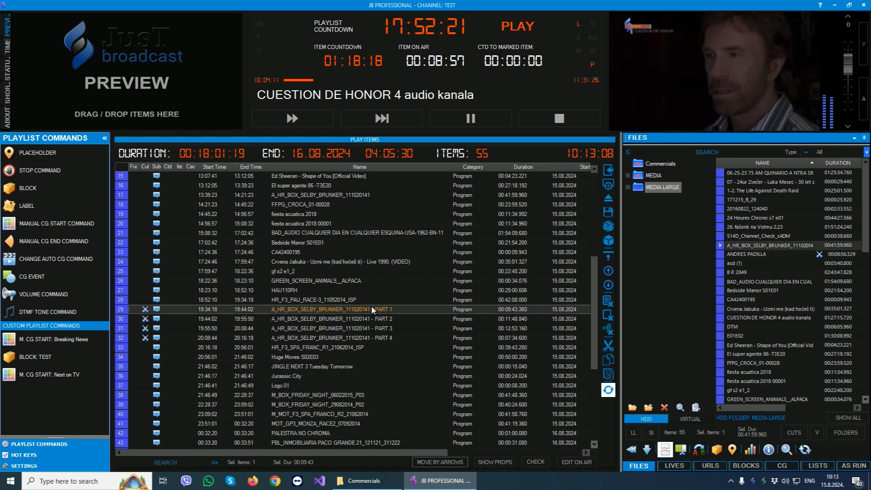
{"action": "left_click", "coordinate": [373, 318]}
{"action": "left_click", "coordinate": [373, 327]}
{"action": "left_click", "coordinate": [371, 338]}
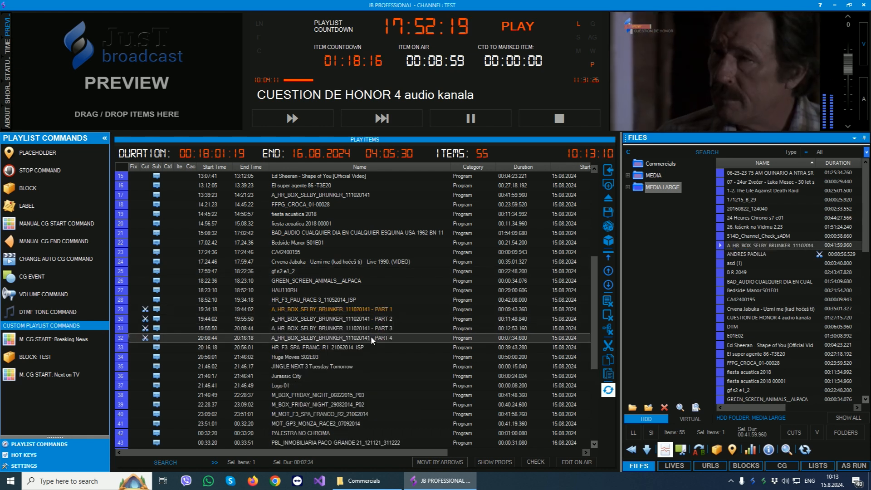
Insert all six files of the Commercials folder into the playlist between PART 1 and PART 2 of the split clip.
{"action": "left_click", "coordinate": [658, 166]}
{"action": "left_click_drag", "start_coordinate": [720, 171], "coordinate": [331, 320]}
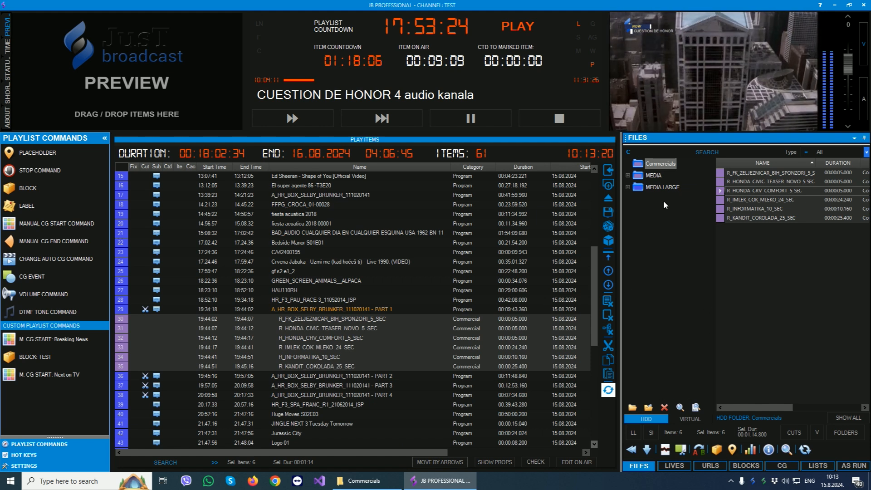
{"action": "left_click", "coordinate": [663, 187]}
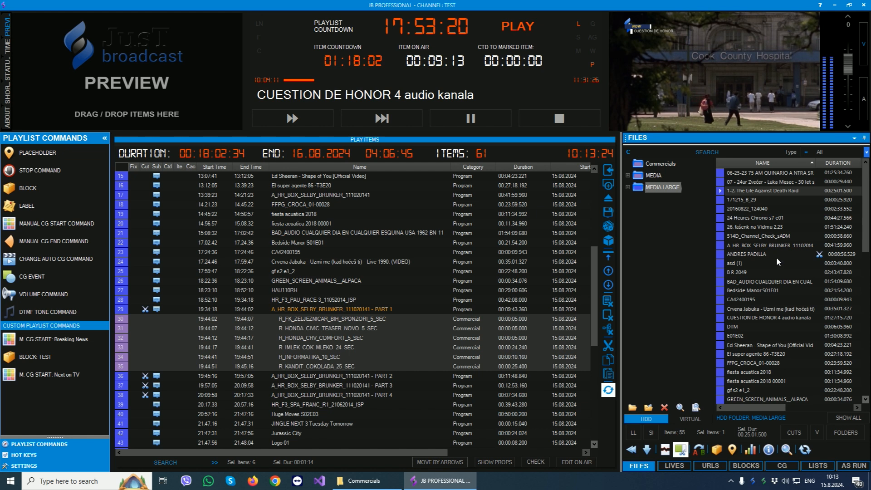
{"action": "left_click", "coordinate": [775, 245]}
{"action": "left_click_drag", "start_coordinate": [774, 243], "coordinate": [284, 429]}
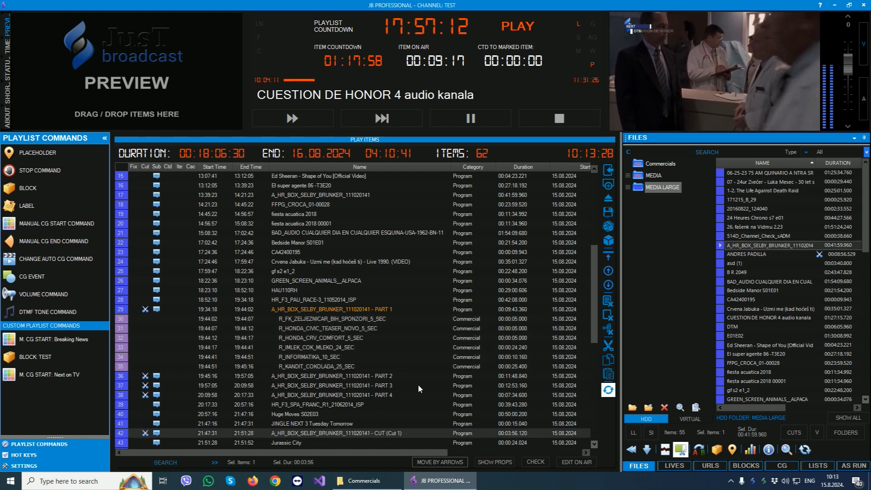
{"action": "scroll", "coordinate": [418, 384], "scroll_direction": "down", "scroll_amount": 2}
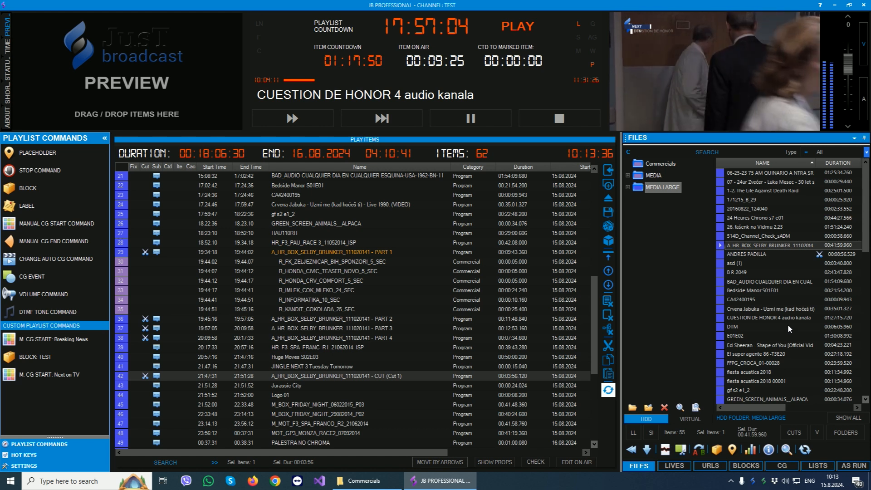
Examine the file categories with their CG and playout properties, and return to the MEDIA LARGE folder.
{"action": "left_click", "coordinate": [751, 450]}
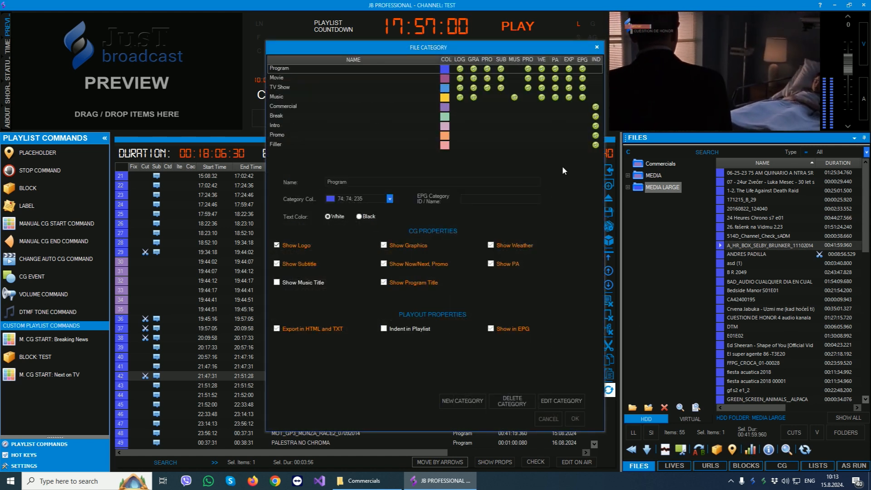
{"action": "left_click", "coordinate": [597, 48]}
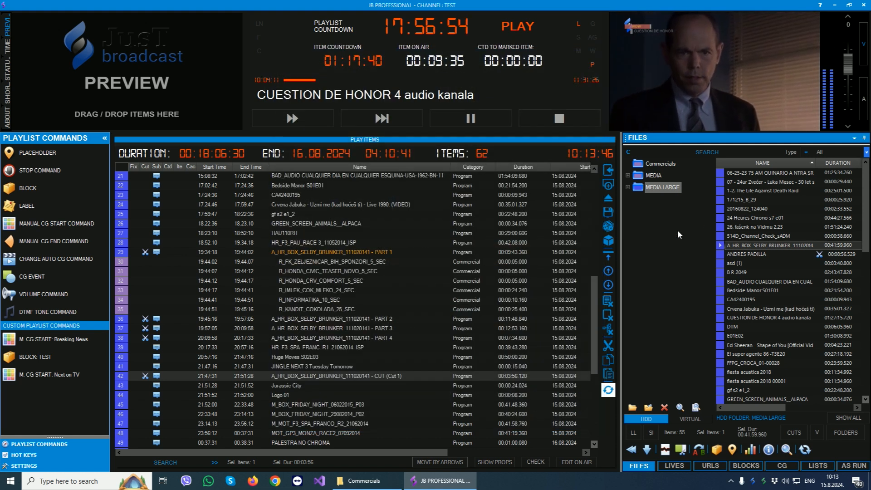
{"action": "left_click", "coordinate": [654, 188]}
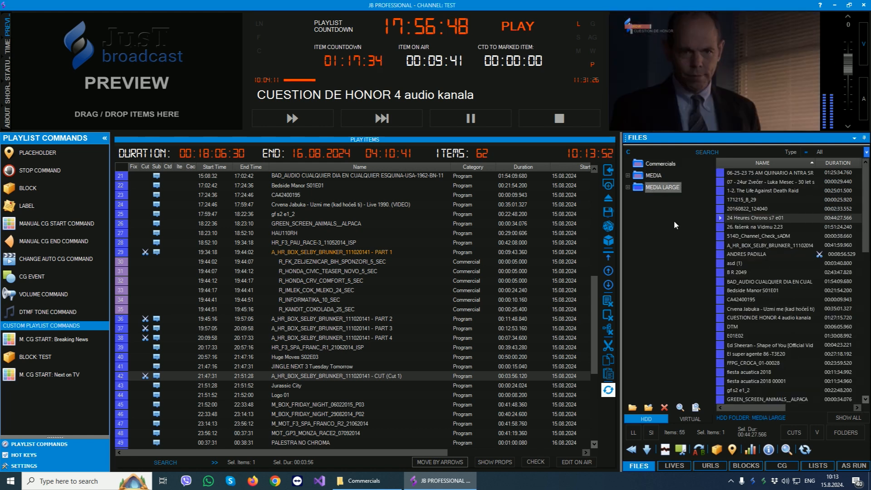
Delete the virtual folder Test together with its subfolder Test 2.
{"action": "left_click", "coordinate": [690, 418]}
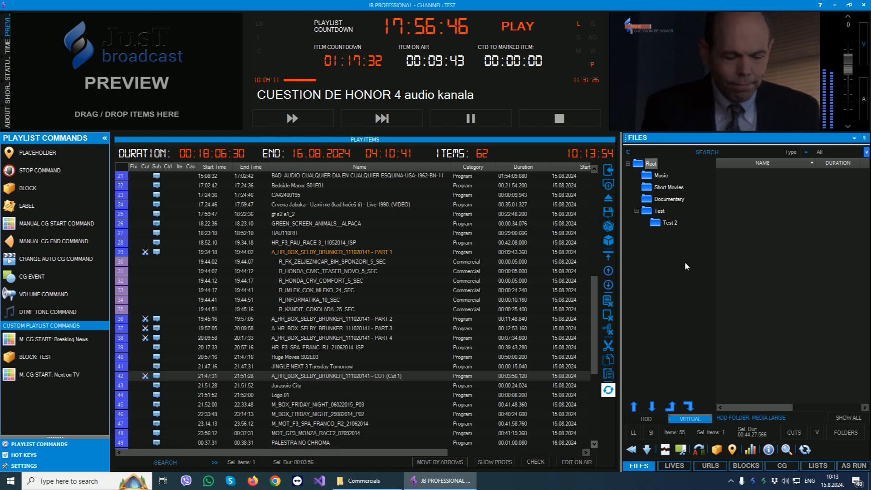
{"action": "left_click", "coordinate": [659, 211]}
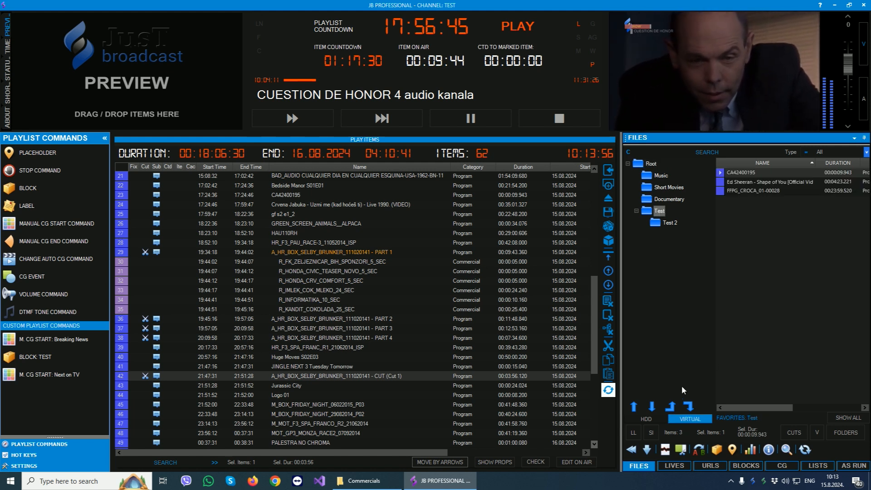
{"action": "right_click", "coordinate": [658, 210]}
{"action": "left_click", "coordinate": [687, 243]}
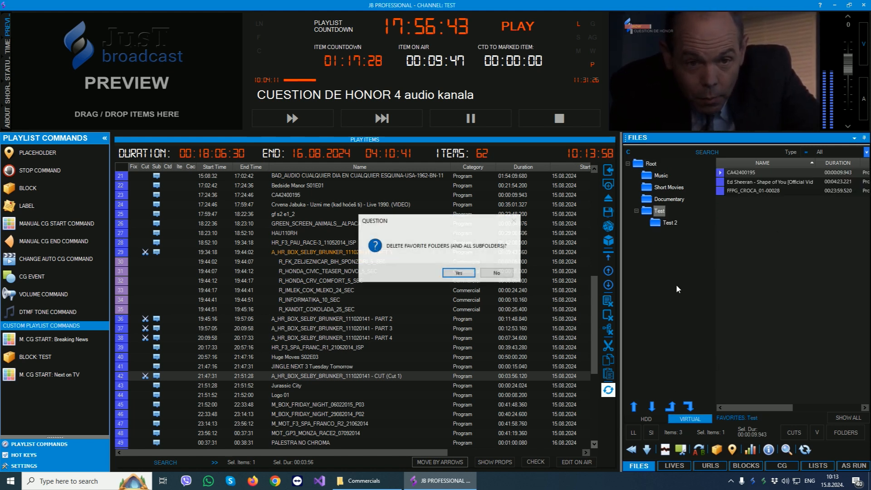
{"action": "left_click", "coordinate": [458, 273]}
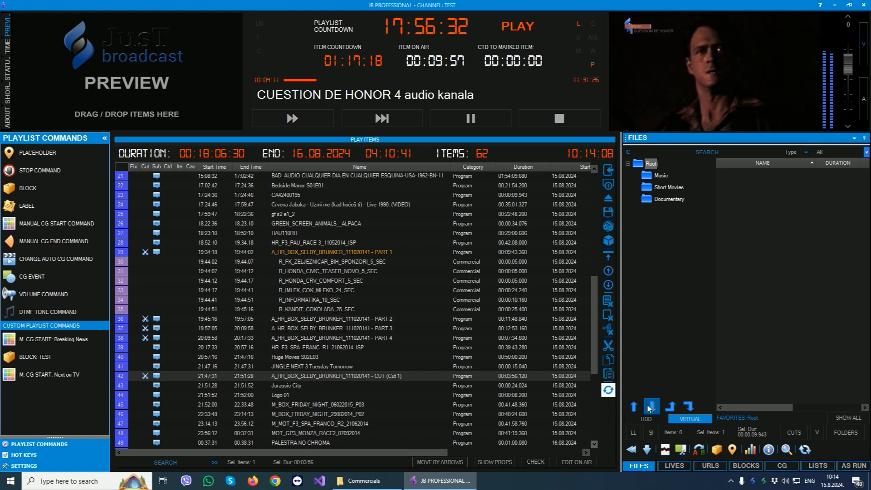
Create a virtual subfolder named Test under Root and select it.
{"action": "right_click", "coordinate": [646, 164]}
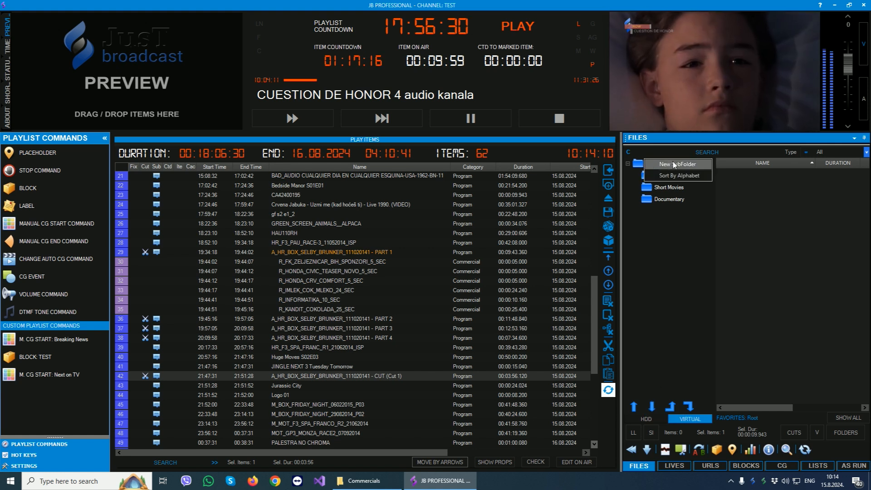
{"action": "left_click", "coordinate": [674, 161]}
{"action": "type", "text": "Test"}
{"action": "left_click", "coordinate": [699, 298]}
{"action": "left_click", "coordinate": [653, 211]}
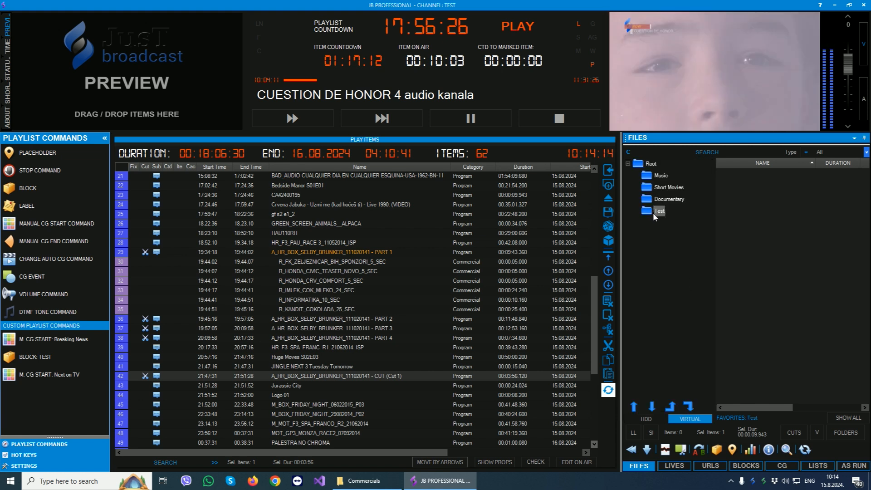
Add Bedside Manor S01E01, CUESTION DE HONOR 4 audio kanala and the Ed Sheeran video from MEDIA LARGE to the virtual folder Test, and show that folder.
{"action": "left_click", "coordinate": [652, 419]}
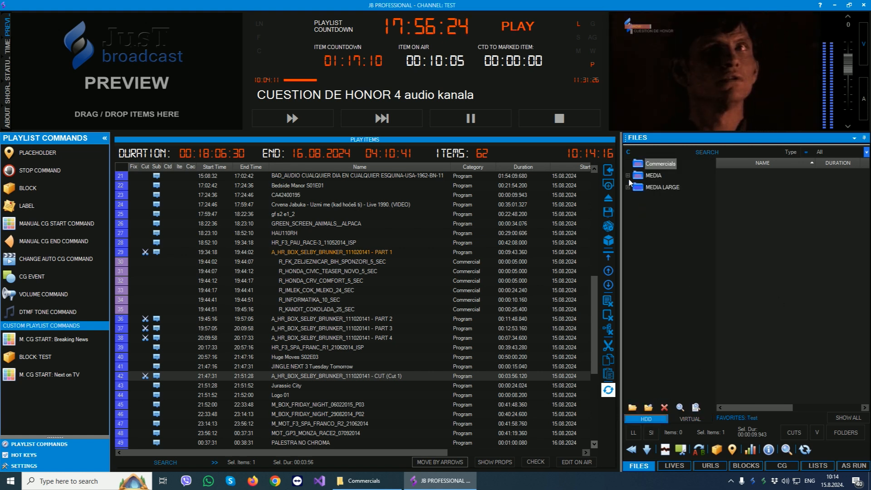
{"action": "left_click", "coordinate": [651, 188]}
{"action": "left_click", "coordinate": [824, 291]}
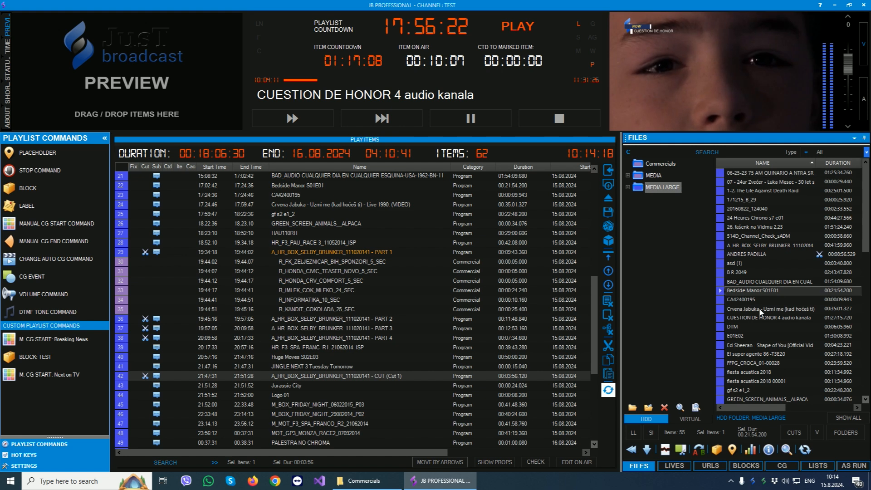
{"action": "left_click", "coordinate": [767, 318], "text": "ctrl"}
{"action": "left_click", "coordinate": [745, 347], "text": "ctrl"}
{"action": "right_click", "coordinate": [745, 350]}
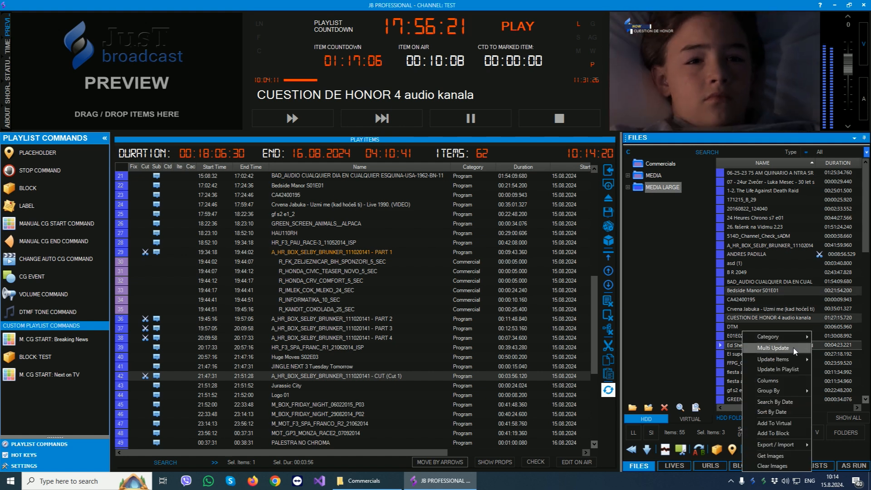
{"action": "left_click", "coordinate": [772, 426]}
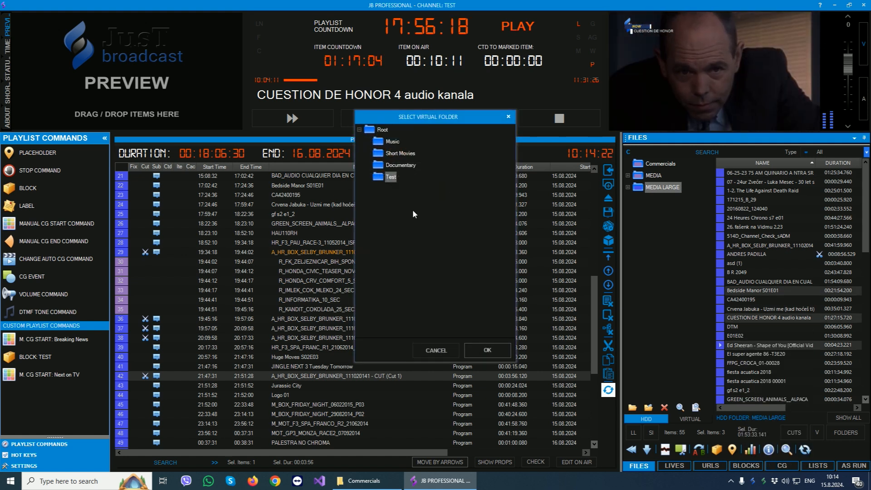
{"action": "left_click", "coordinate": [484, 352]}
{"action": "left_click", "coordinate": [476, 274]}
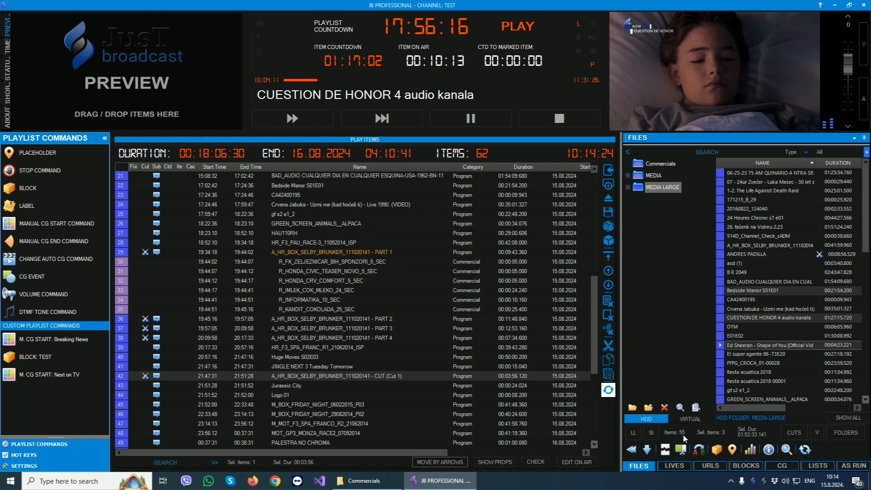
{"action": "left_click", "coordinate": [688, 419]}
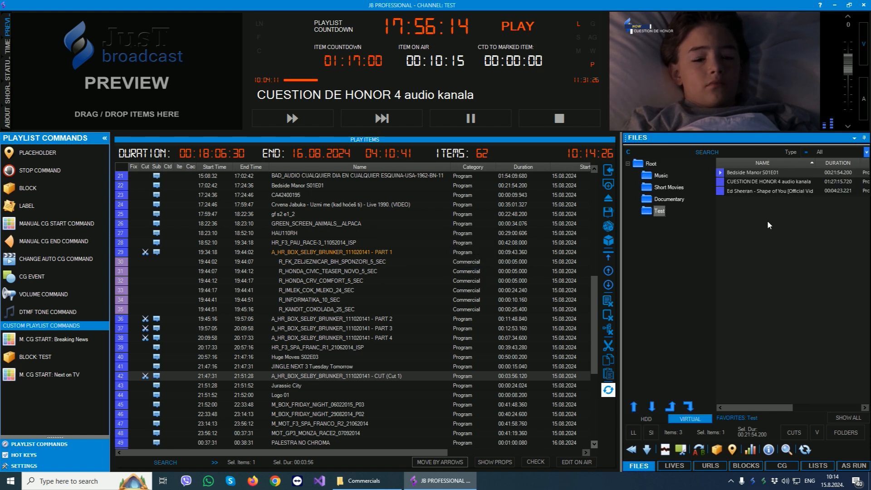
Create a virtual subfolder named Test 2 under the Test folder.
{"action": "right_click", "coordinate": [657, 211]}
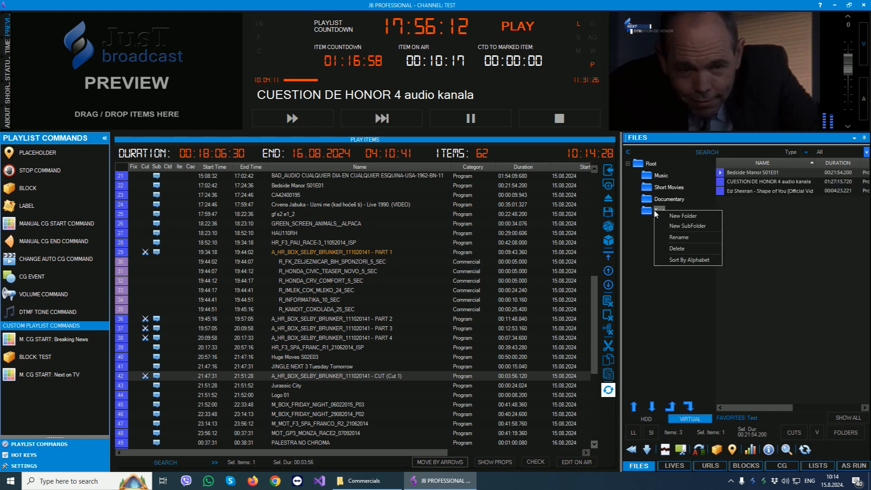
{"action": "left_click", "coordinate": [688, 226]}
{"action": "type", "text": "Test 2"}
{"action": "key", "text": "Return"}
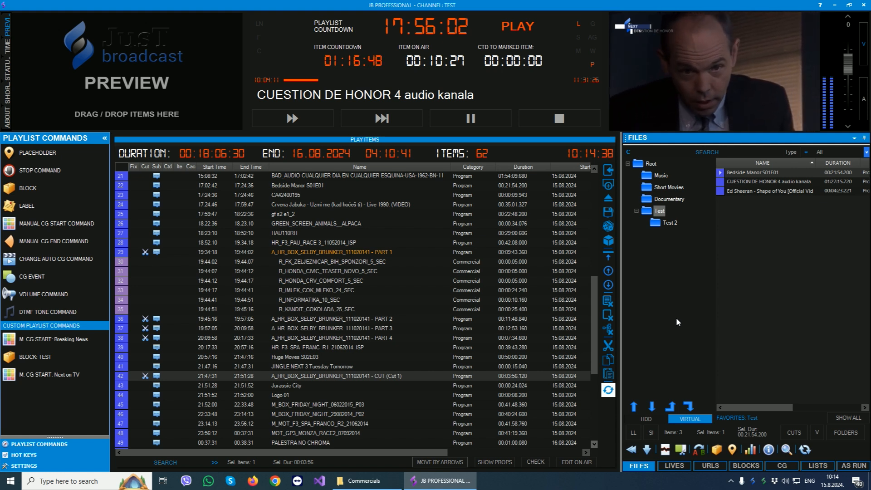
Open the properties of the live source NDI input 1 and start its live preview.
{"action": "left_click", "coordinate": [645, 418]}
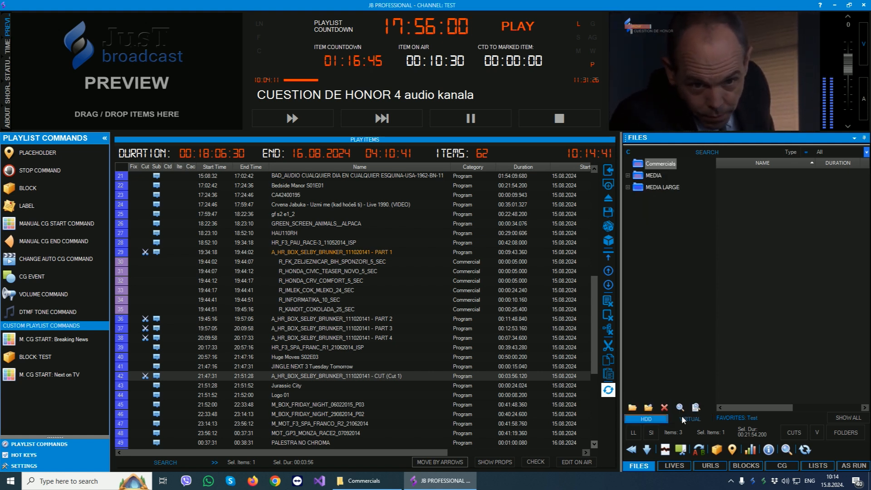
{"action": "left_click", "coordinate": [675, 466]}
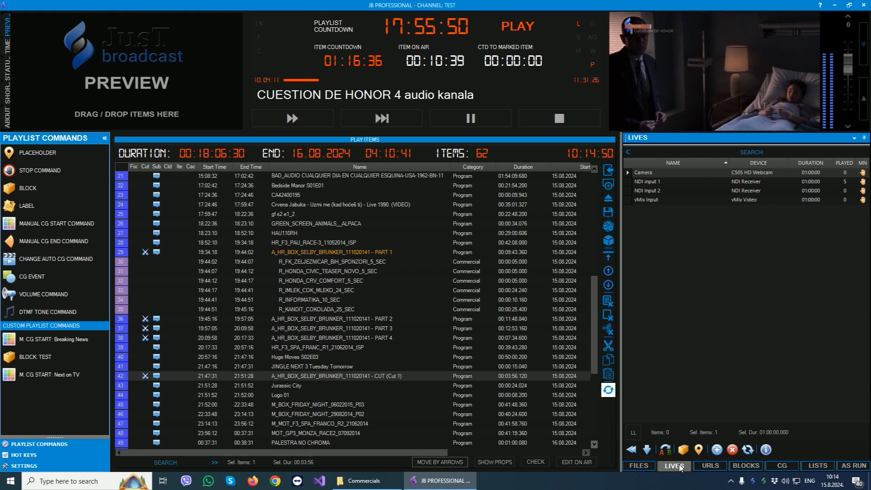
{"action": "double_click", "coordinate": [647, 180]}
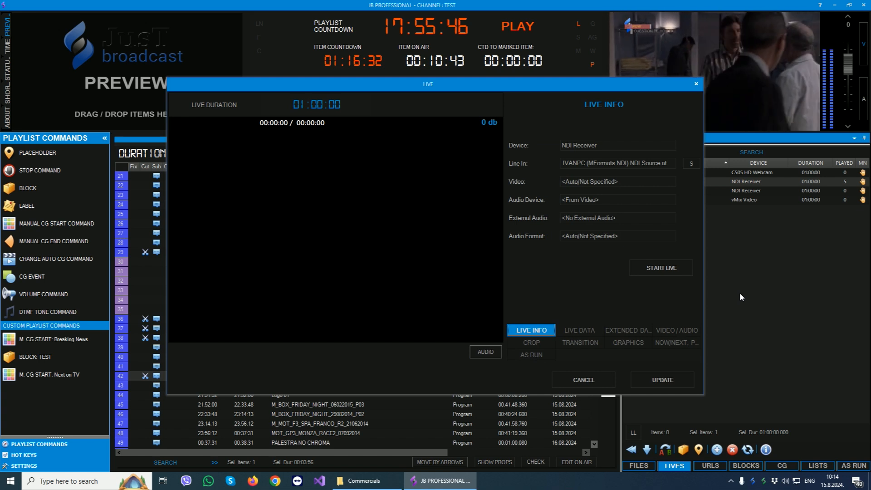
{"action": "left_click", "coordinate": [663, 270]}
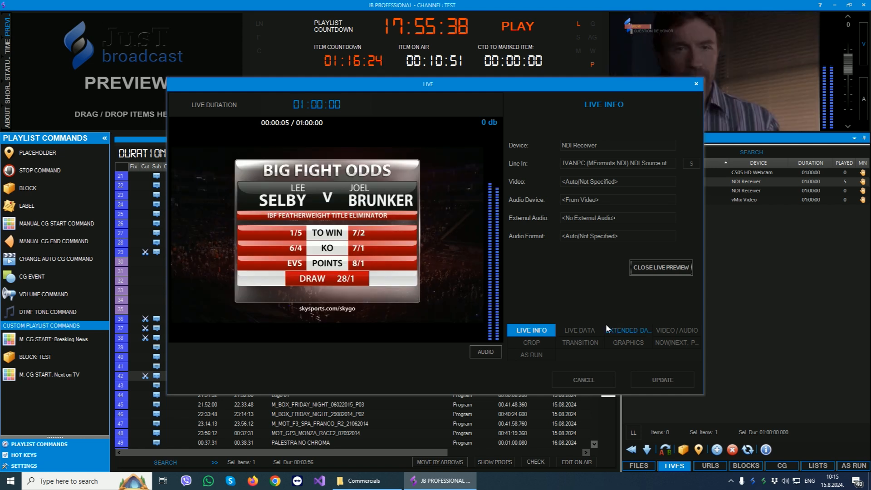
Examine the live data, video/audio, transition, graphics and as-run properties of NDI input 1, and close them without updating.
{"action": "left_click", "coordinate": [574, 328]}
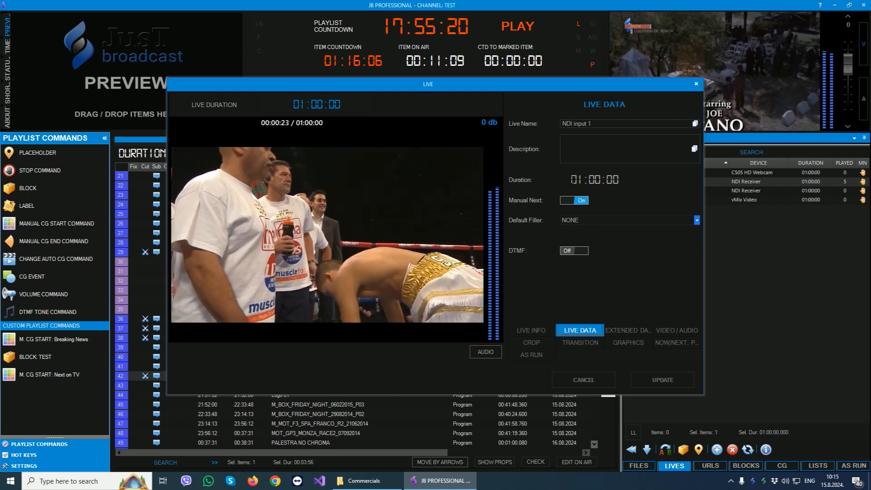
{"action": "double_click", "coordinate": [608, 181]}
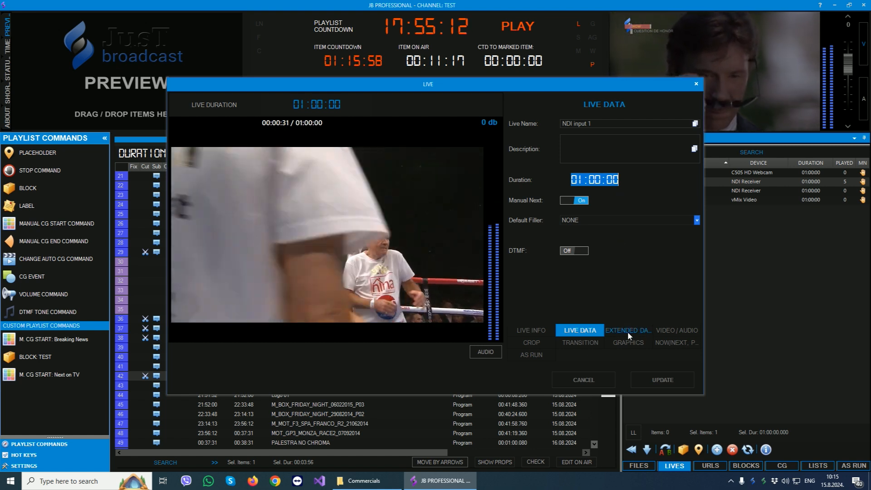
{"action": "left_click", "coordinate": [628, 330]}
{"action": "left_click", "coordinate": [677, 330]}
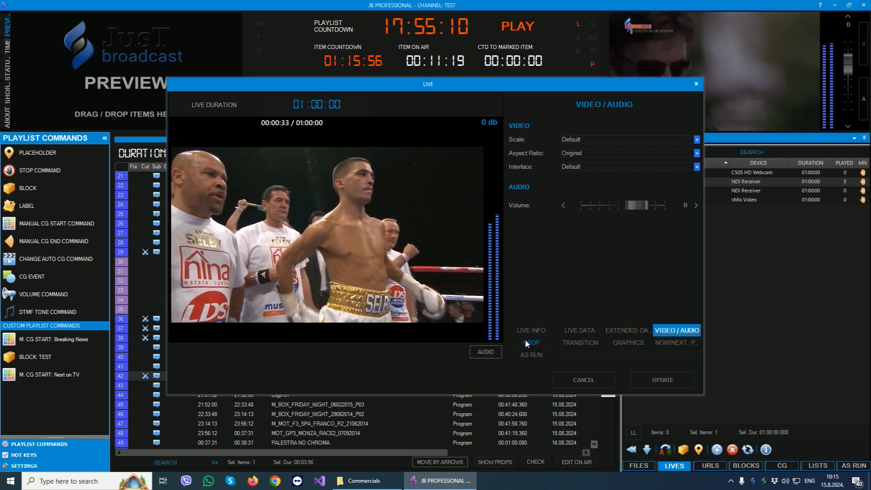
{"action": "left_click", "coordinate": [580, 343]}
{"action": "left_click", "coordinate": [628, 343]}
{"action": "left_click", "coordinate": [676, 343]}
{"action": "left_click", "coordinate": [531, 355]}
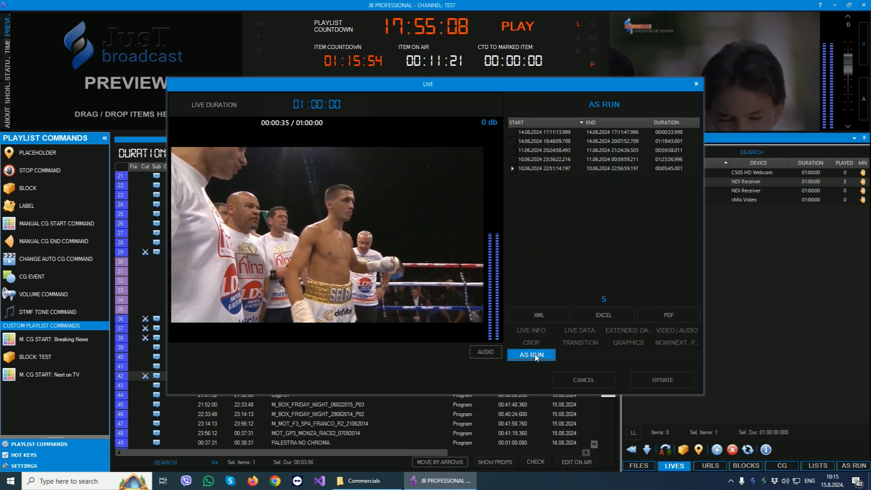
{"action": "left_click", "coordinate": [696, 84]}
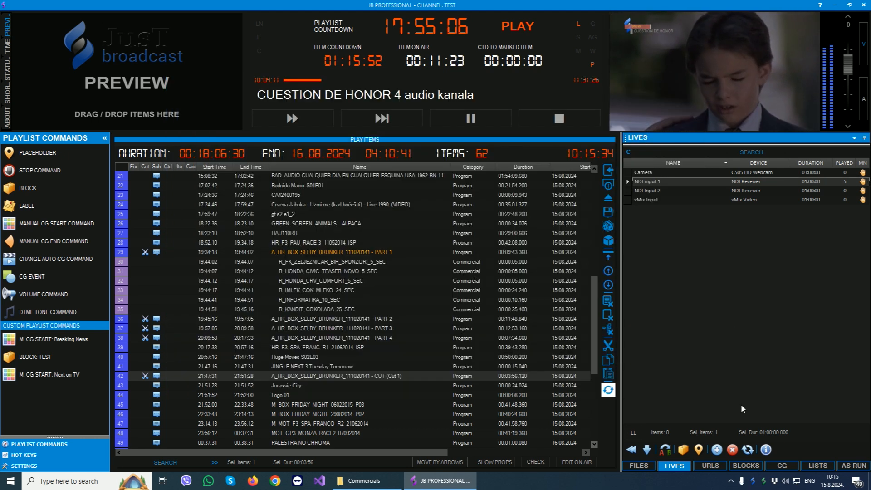
View the docked preview and data pages for the live sources, and hide them again.
{"action": "mouse_move", "coordinate": [758, 380]}
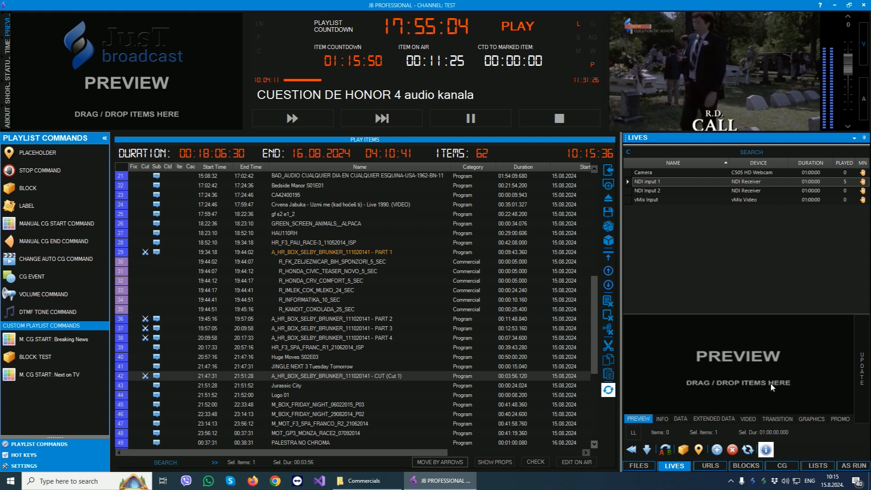
{"action": "left_click", "coordinate": [676, 419]}
{"action": "left_click", "coordinate": [639, 419]}
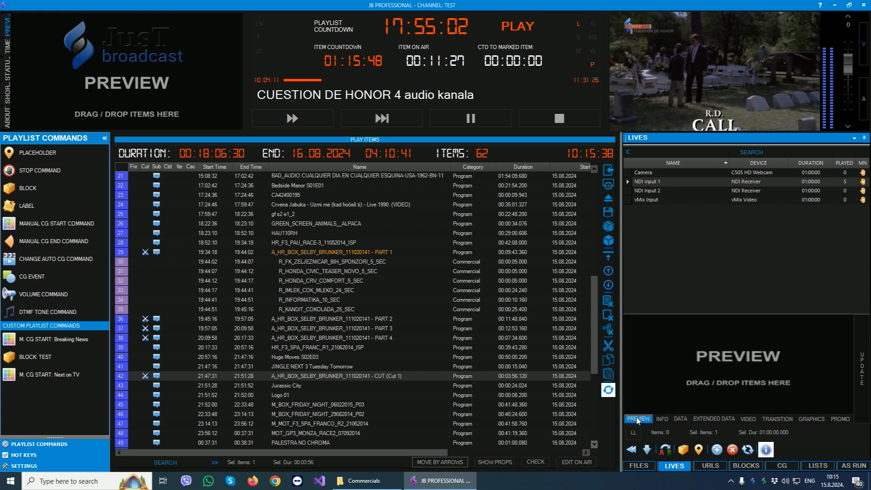
{"action": "left_click", "coordinate": [767, 450]}
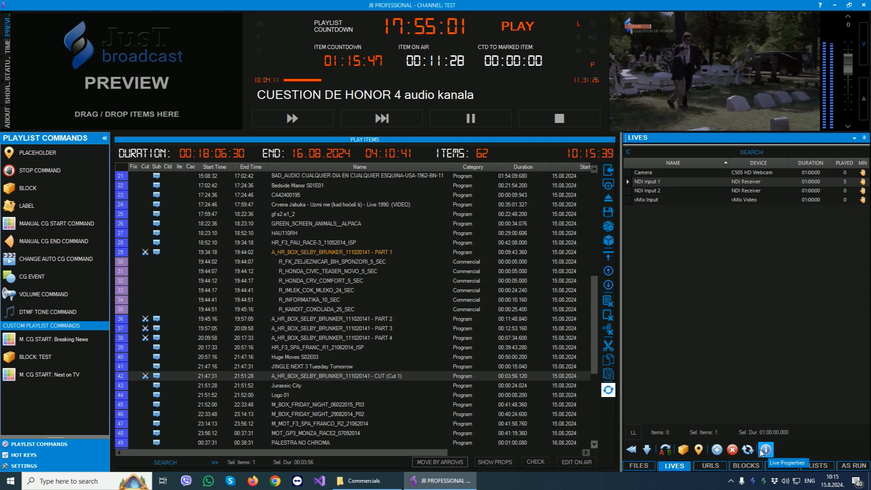
Start a new live event with NDI Receiver as its device, and discard it.
{"action": "left_click", "coordinate": [724, 448]}
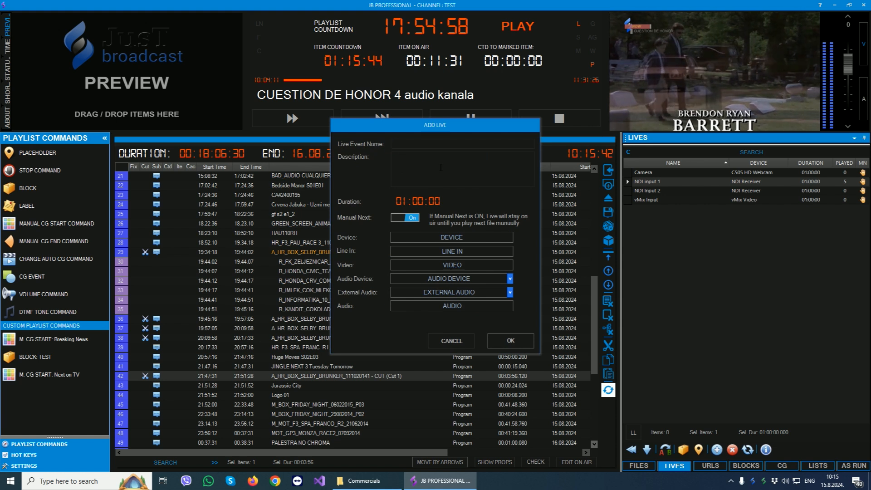
{"action": "left_click", "coordinate": [442, 237]}
{"action": "left_click", "coordinate": [440, 248]}
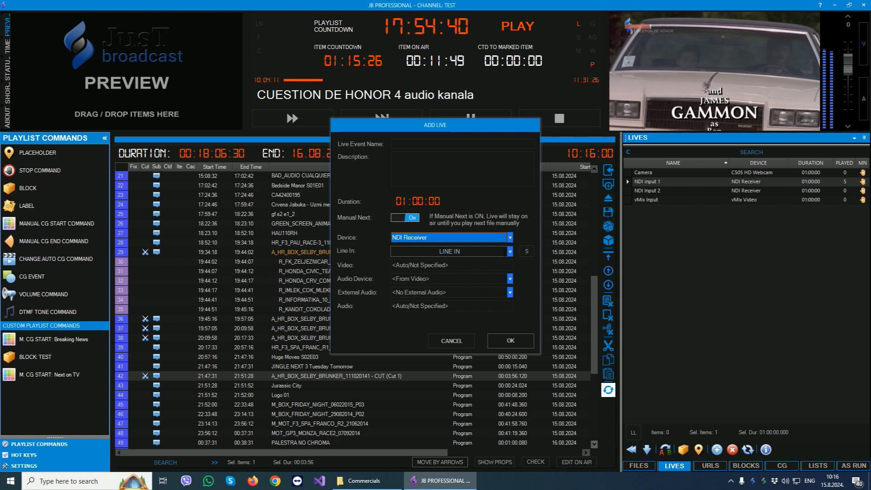
{"action": "left_click", "coordinate": [451, 341]}
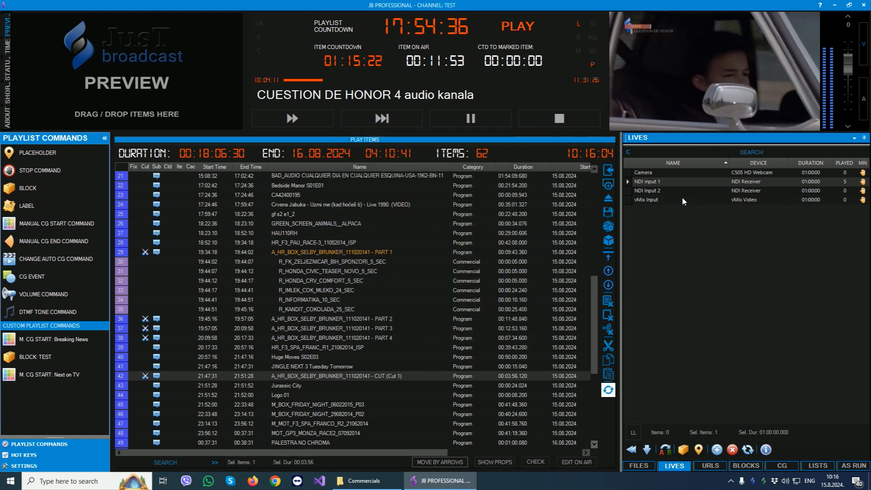
Insert the live source NDI input 1 into the playlist directly after Crvena Jabuka - Uzmi me.
{"action": "left_click_drag", "start_coordinate": [657, 182], "coordinate": [319, 214]}
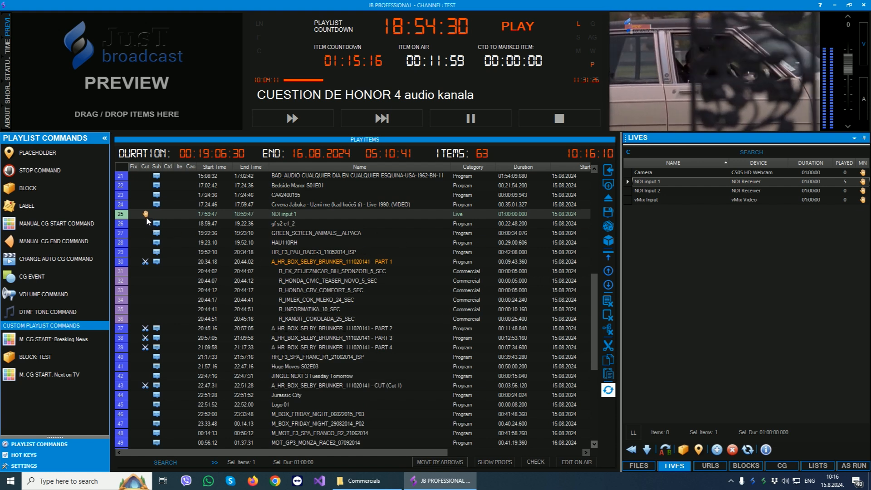
Open the properties of the URL item NOW 80 and play its stream in the preview.
{"action": "left_click", "coordinate": [711, 467]}
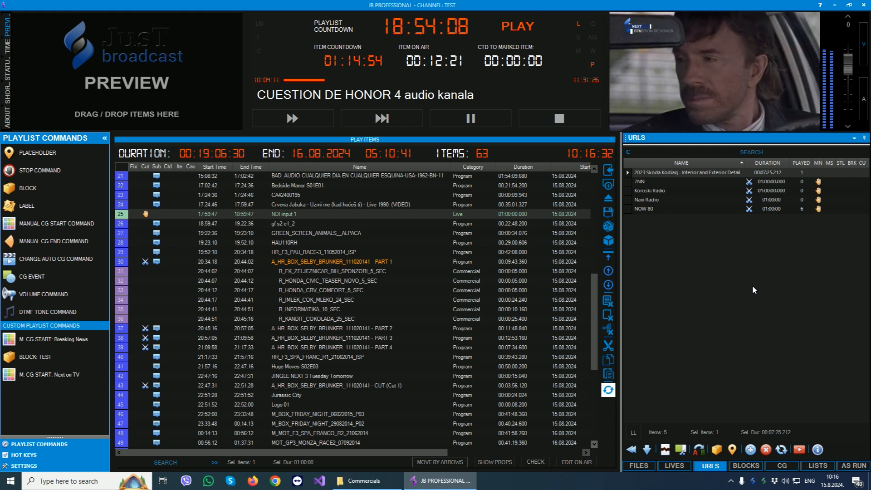
{"action": "double_click", "coordinate": [649, 209]}
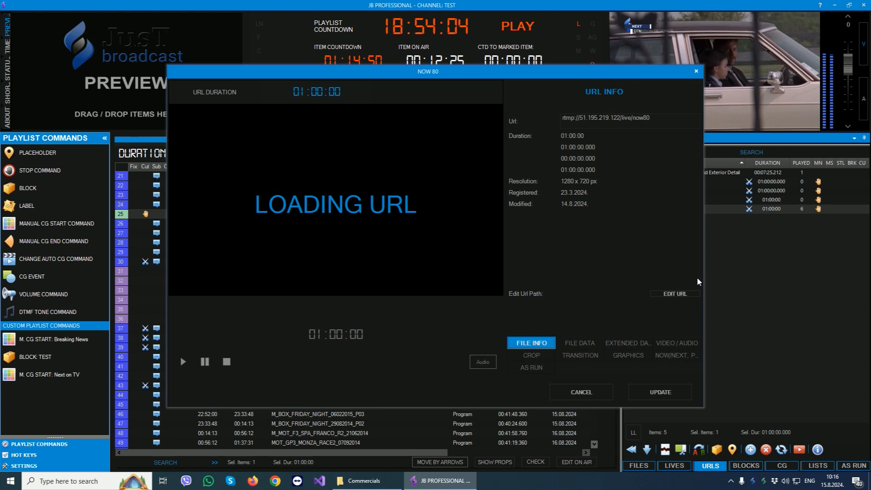
{"action": "left_click", "coordinate": [190, 362]}
Examine the URL data, extended data, video/audio, graphics and as-run properties of NOW 80, and close them without updating.
{"action": "left_click", "coordinate": [582, 345]}
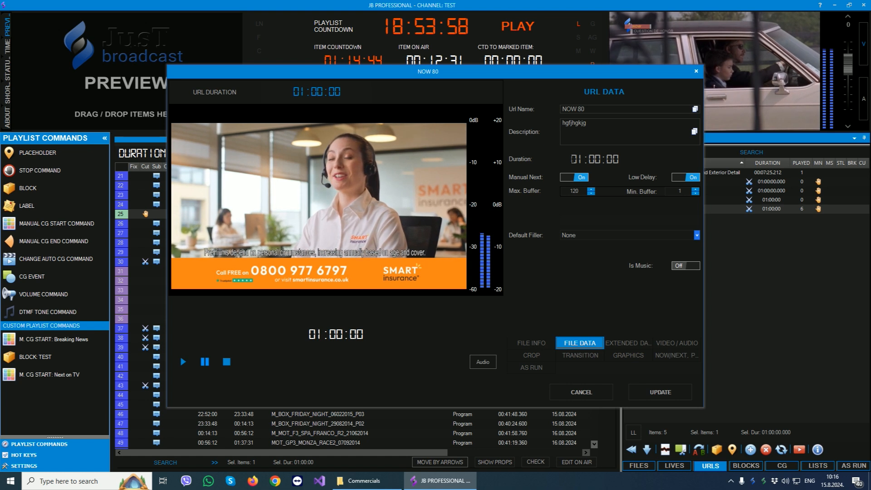
{"action": "left_click_drag", "start_coordinate": [571, 159], "coordinate": [628, 158]}
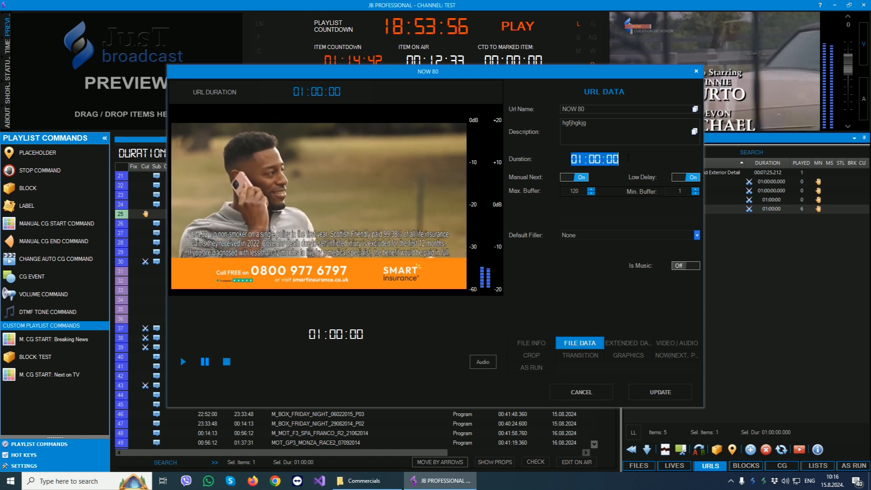
{"action": "left_click", "coordinate": [628, 158]}
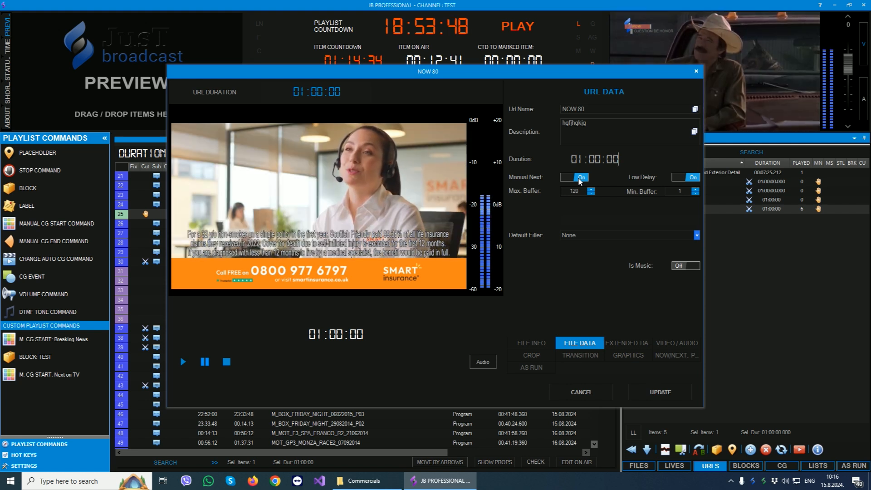
{"action": "left_click", "coordinate": [624, 344]}
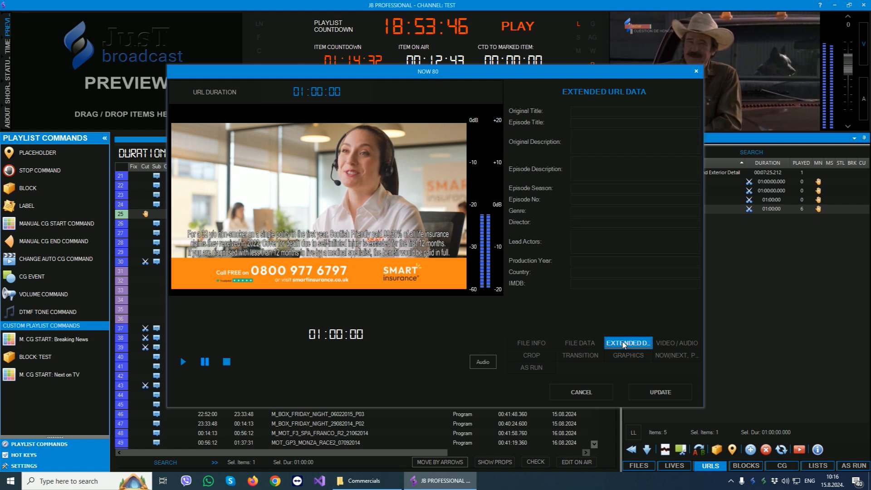
{"action": "left_click", "coordinate": [675, 345]}
{"action": "left_click", "coordinate": [629, 356]}
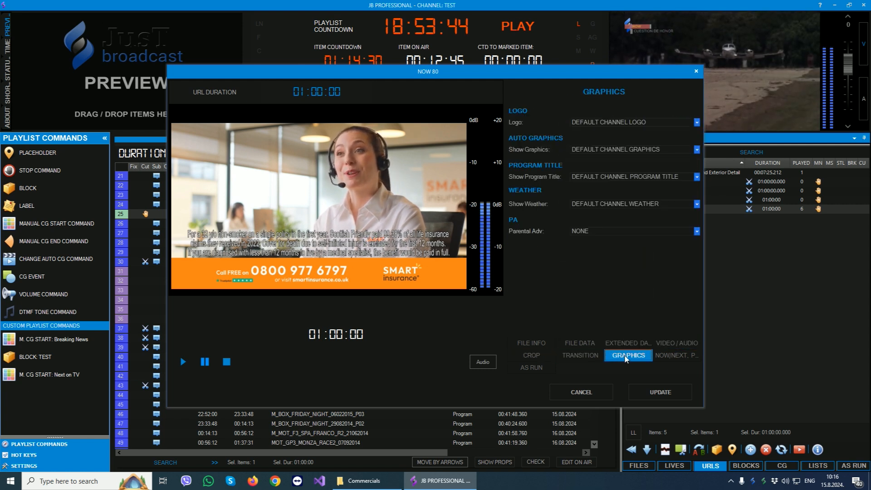
{"action": "left_click", "coordinate": [676, 355]}
{"action": "left_click", "coordinate": [532, 367]}
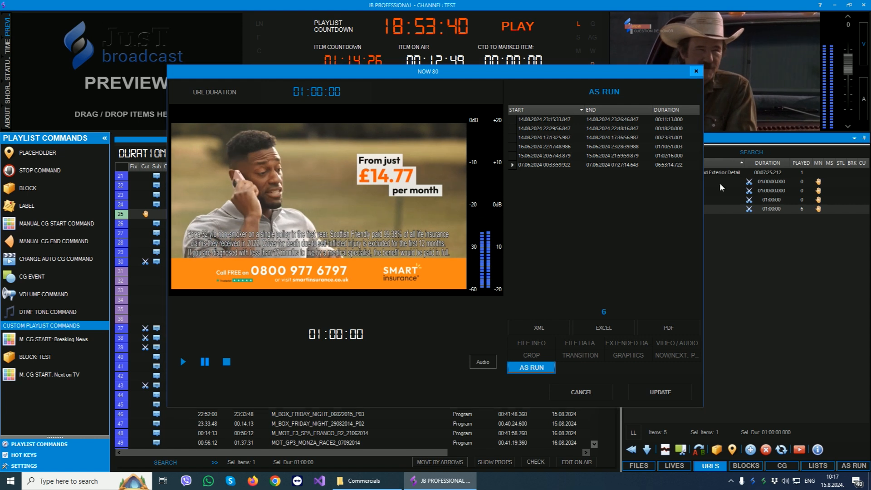
{"action": "left_click", "coordinate": [695, 72]}
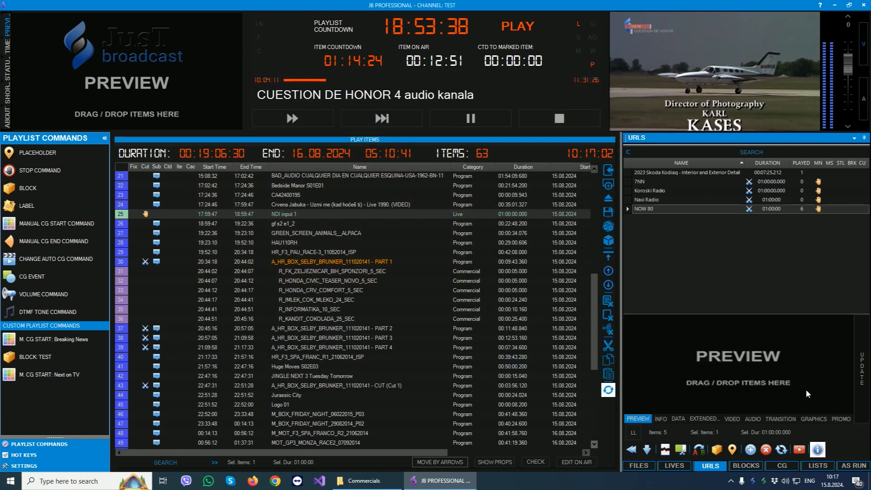
Hide the URL item properties, and open the form for adding a new URL and close it without inserting anything.
{"action": "left_click", "coordinate": [818, 449]}
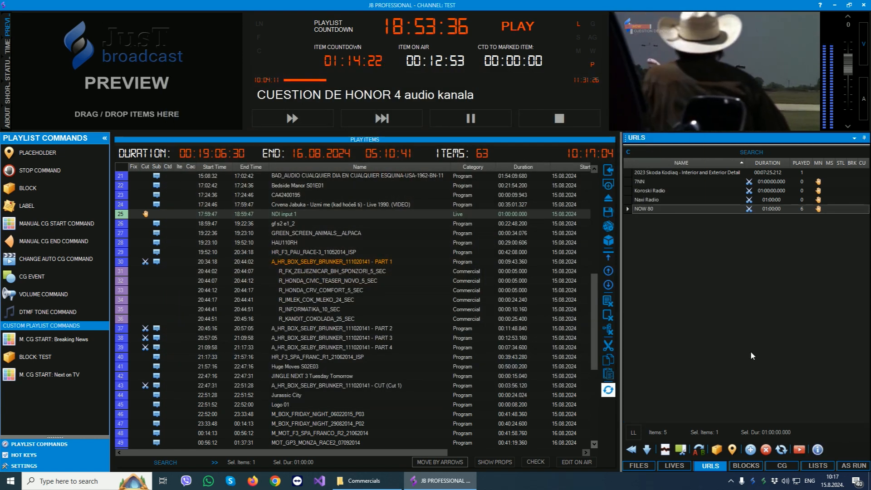
{"action": "left_click", "coordinate": [751, 450]}
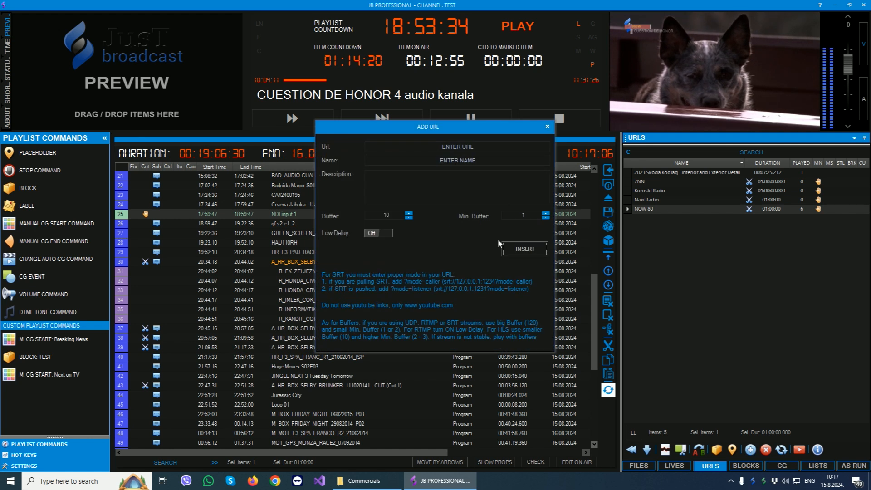
{"action": "left_click", "coordinate": [424, 148]}
{"action": "left_click", "coordinate": [414, 161]}
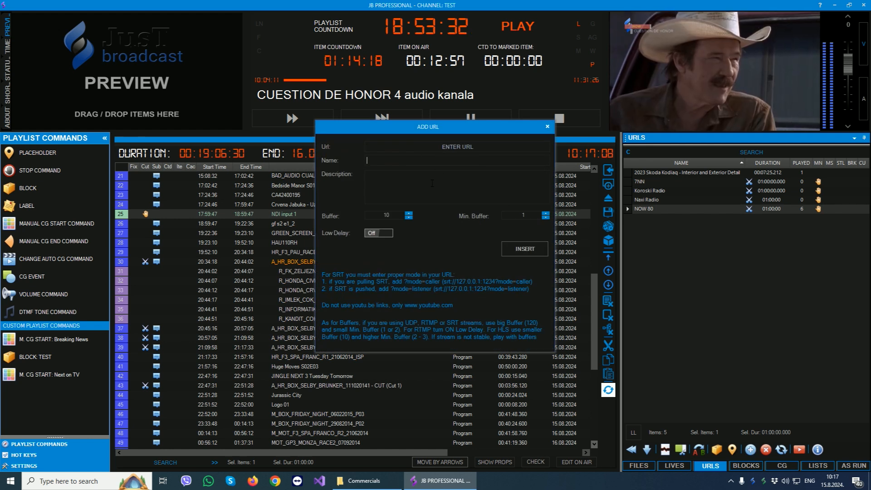
{"action": "left_click", "coordinate": [547, 127]}
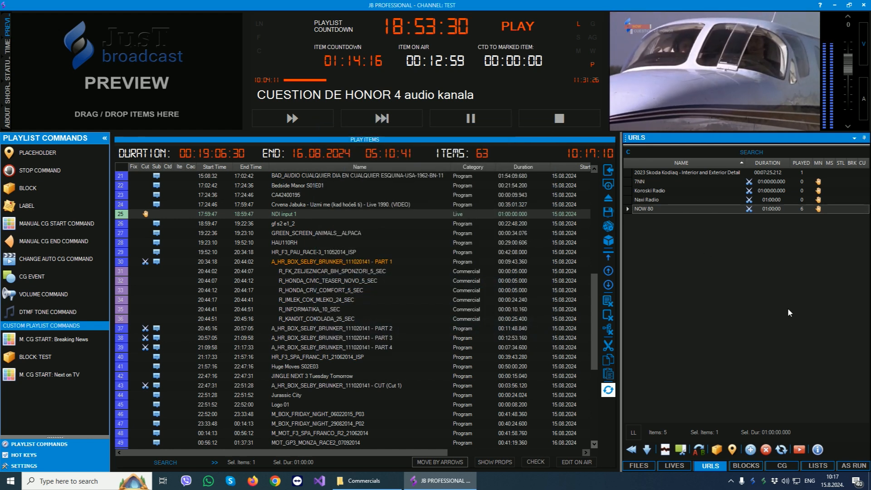
Search YouTube for "Skoda Kodiaq" from the URL module.
{"action": "left_click", "coordinate": [800, 449]}
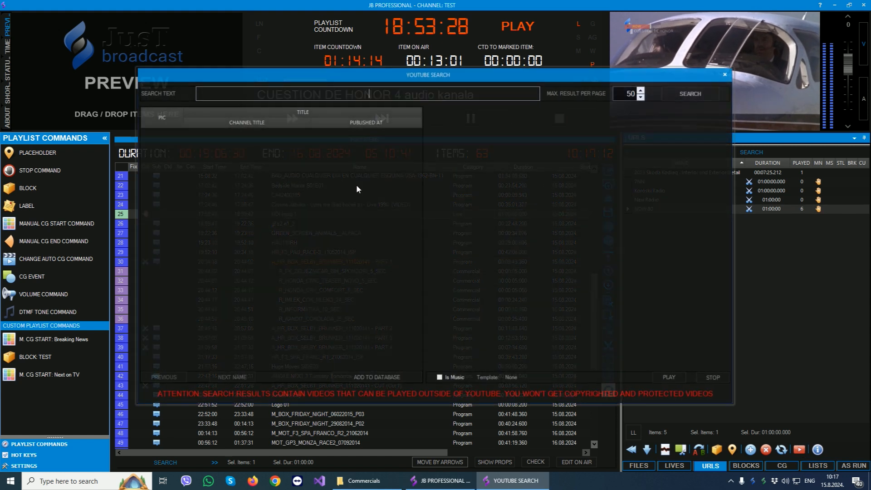
{"action": "type", "text": "S"}
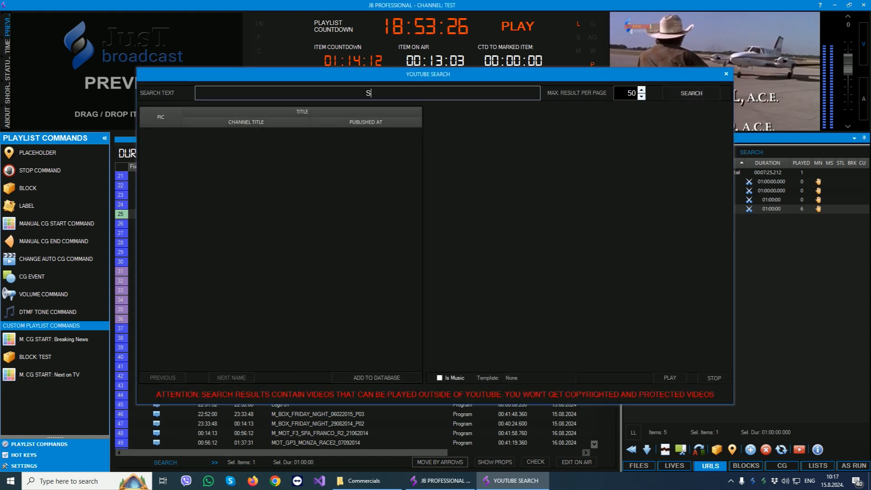
{"action": "type", "text": "koda Kodiaq"}
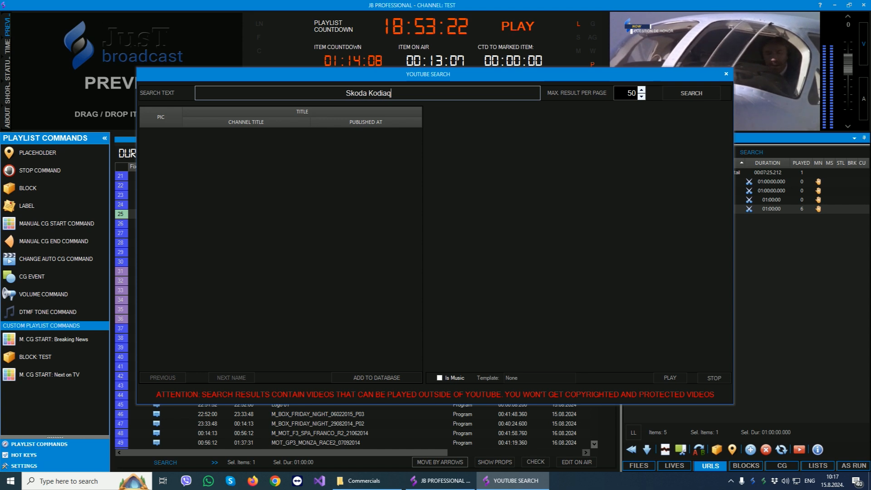
{"action": "left_click", "coordinate": [691, 93]}
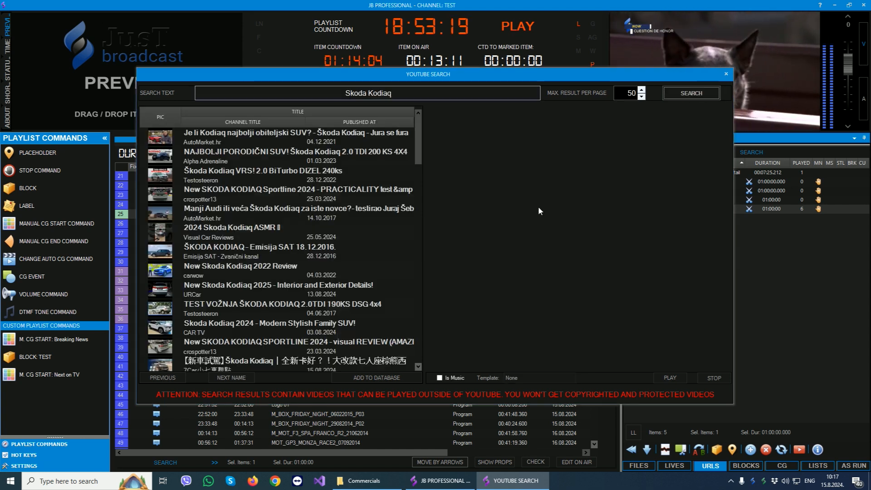
Examine the details of several found videos, including New Skoda Kodiaq 2022 Review, and close the YouTube search without adding any.
{"action": "left_click", "coordinate": [289, 259]}
{"action": "left_click", "coordinate": [267, 171]}
{"action": "left_click", "coordinate": [271, 266]}
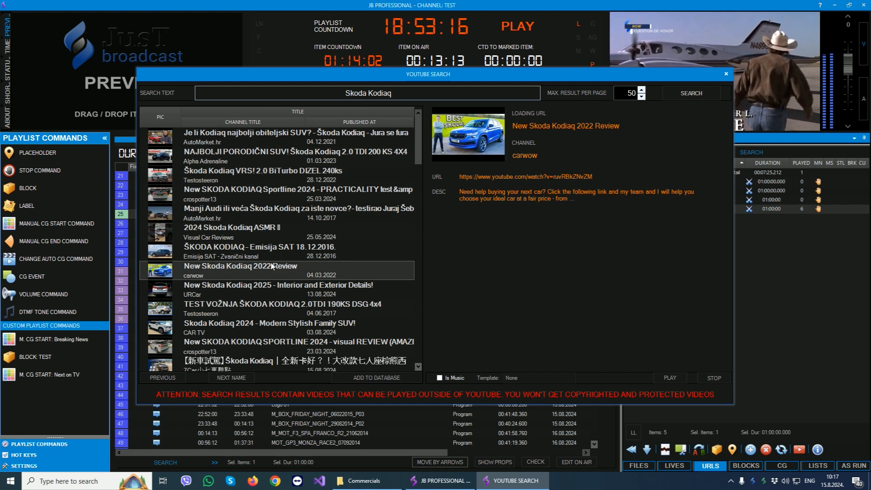
{"action": "scroll", "coordinate": [271, 266], "scroll_direction": "down", "scroll_amount": 7}
{"action": "left_click", "coordinate": [272, 267]}
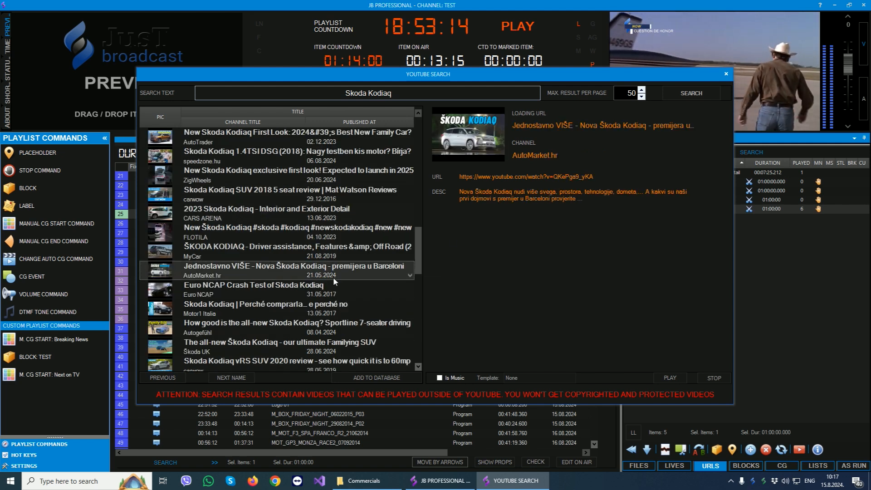
{"action": "left_click", "coordinate": [727, 74]}
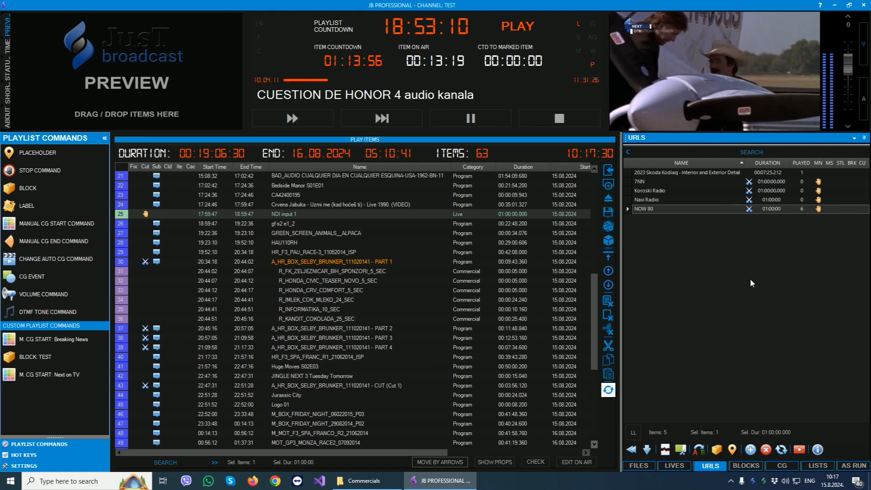
Insert the URL item NOW 80 into the playlist directly after CUESTION DE HONOR 4 audio kanala and play it on air.
{"action": "left_click", "coordinate": [431, 245]}
{"action": "scroll", "coordinate": [421, 273], "scroll_direction": "up", "scroll_amount": 4}
{"action": "left_click_drag", "start_coordinate": [640, 210], "coordinate": [296, 212]}
{"action": "left_click", "coordinate": [291, 118]}
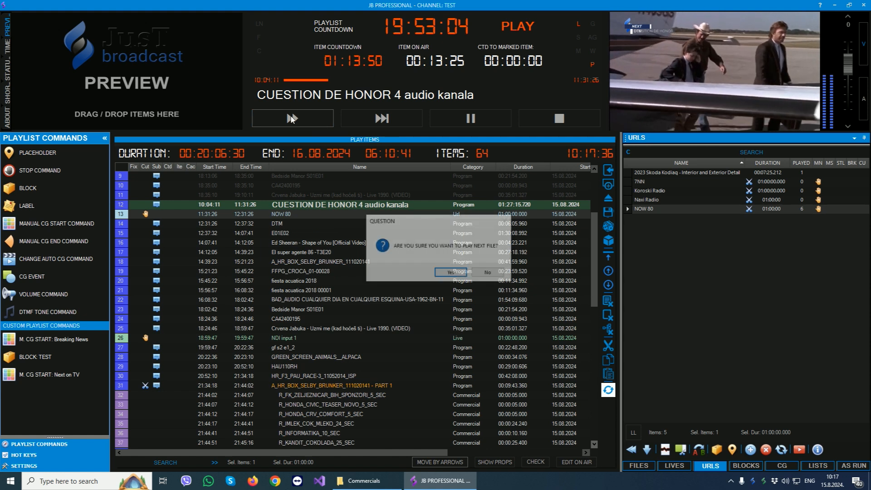
{"action": "left_click", "coordinate": [442, 273]}
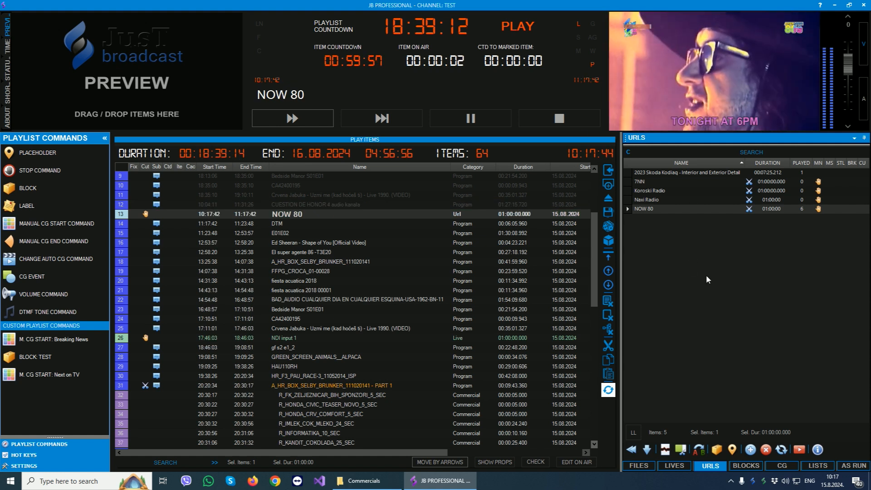
Create a new block of type Programs named BLOCK 1.
{"action": "left_click", "coordinate": [746, 465]}
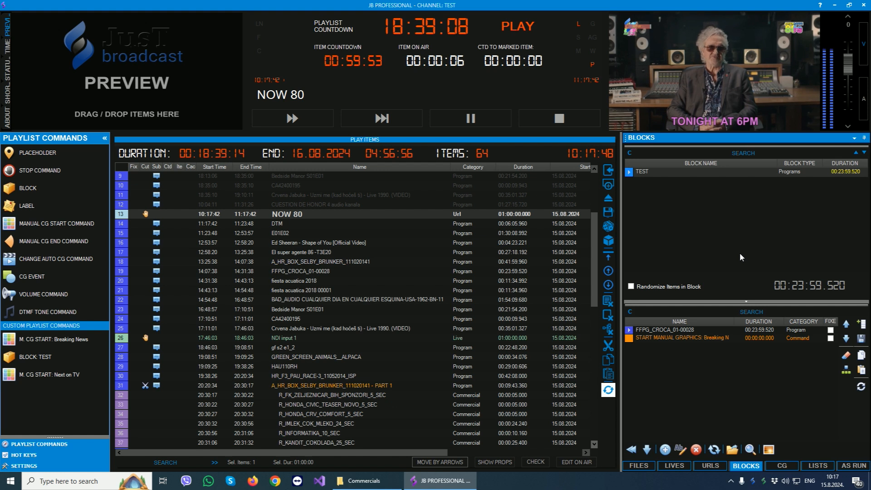
{"action": "left_click", "coordinate": [666, 449]}
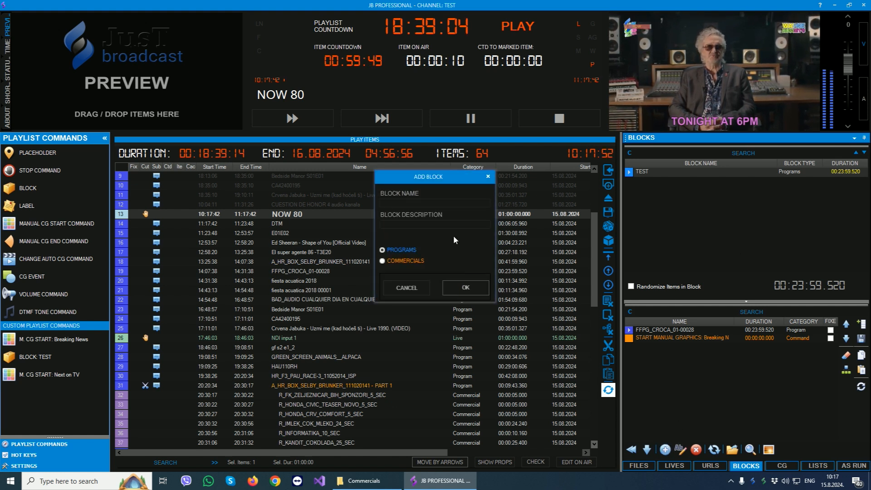
{"action": "type", "text": "BLOCK 1"}
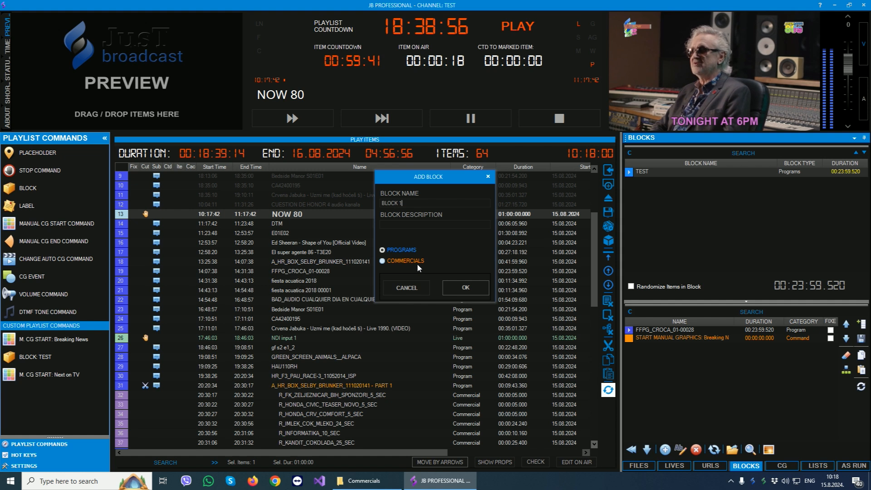
{"action": "left_click", "coordinate": [456, 285]}
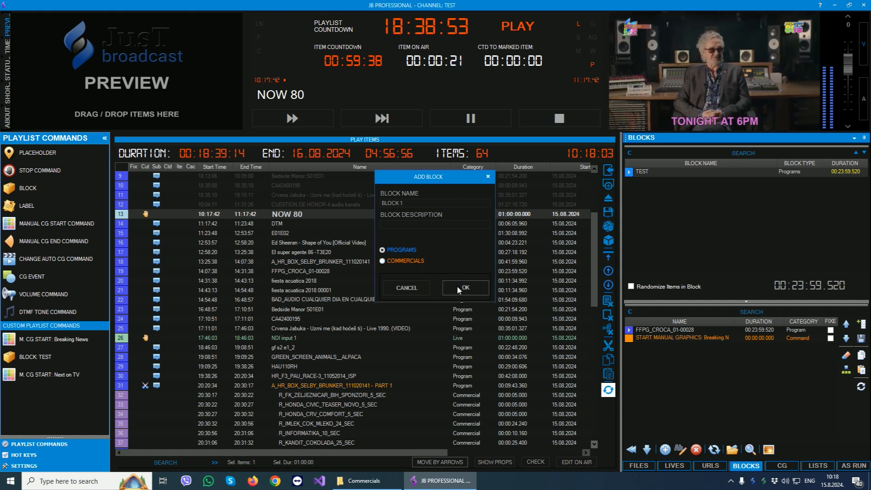
Add the MEDIA folder files from R_DDOR_NOVI_SAD_10_SEC Ñ through R_KANDIT_COKOLADA_25_SEC to BLOCK 1.
{"action": "left_click", "coordinate": [637, 466]}
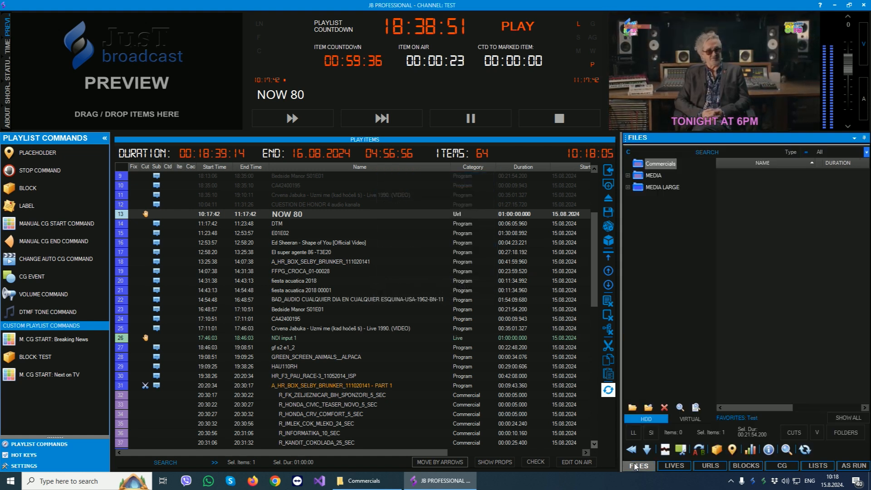
{"action": "left_click", "coordinate": [653, 177]}
{"action": "left_click", "coordinate": [784, 310]}
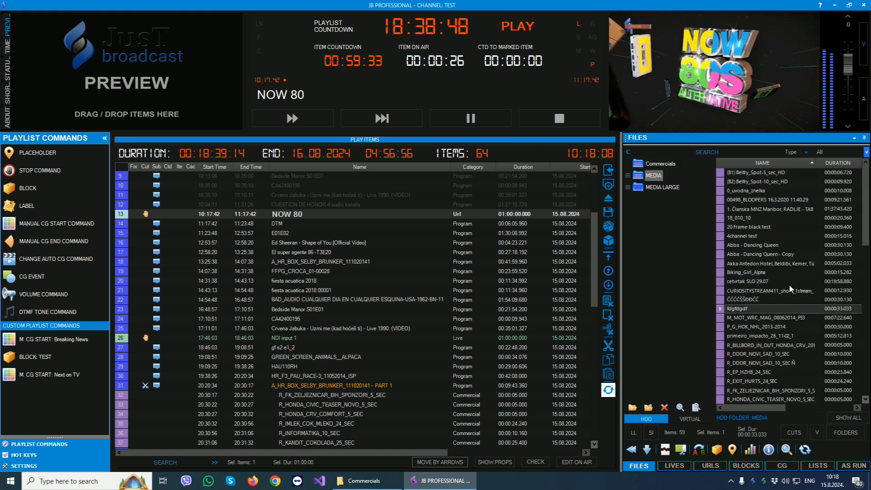
{"action": "scroll", "coordinate": [789, 284], "scroll_direction": "down", "scroll_amount": 4}
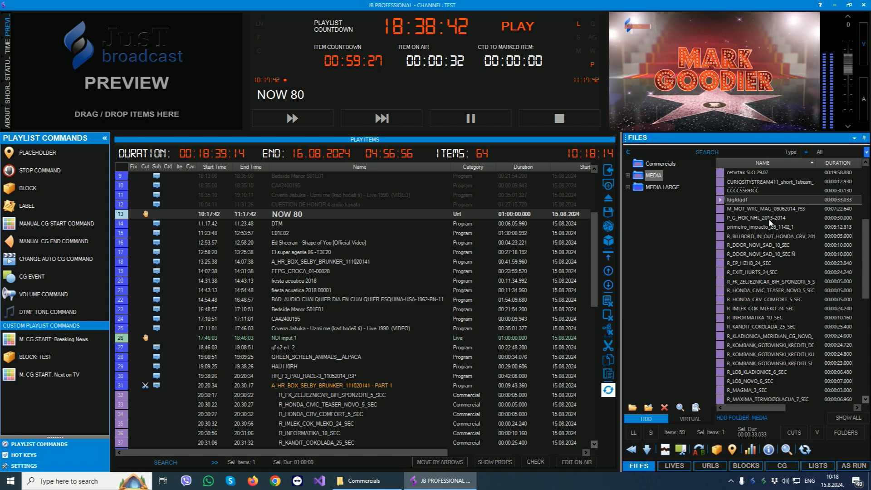
{"action": "left_click", "coordinate": [735, 255]}
{"action": "left_click", "coordinate": [719, 327], "text": "shift"}
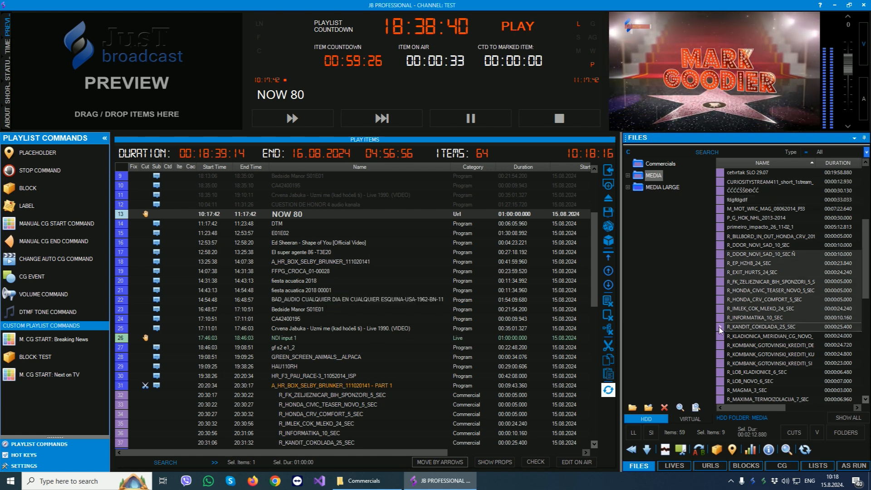
{"action": "right_click", "coordinate": [741, 278]}
{"action": "left_click", "coordinate": [779, 379]}
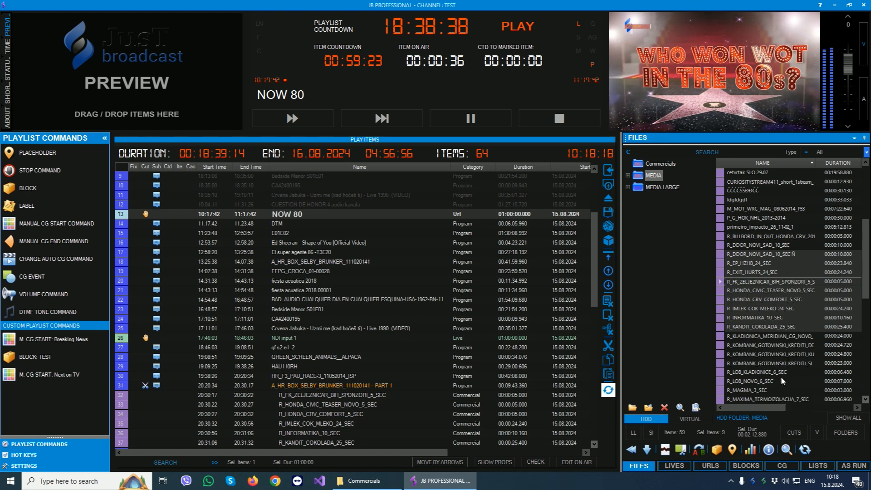
{"action": "left_click", "coordinate": [261, 188]}
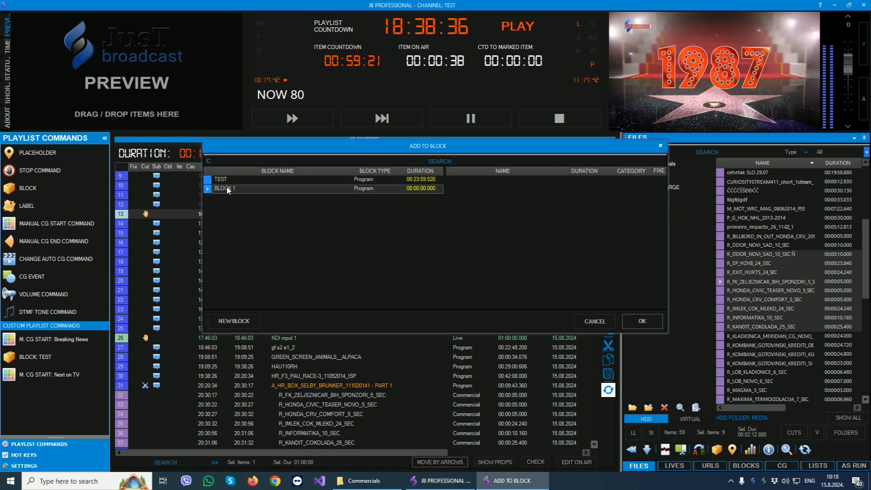
{"action": "left_click", "coordinate": [640, 322]}
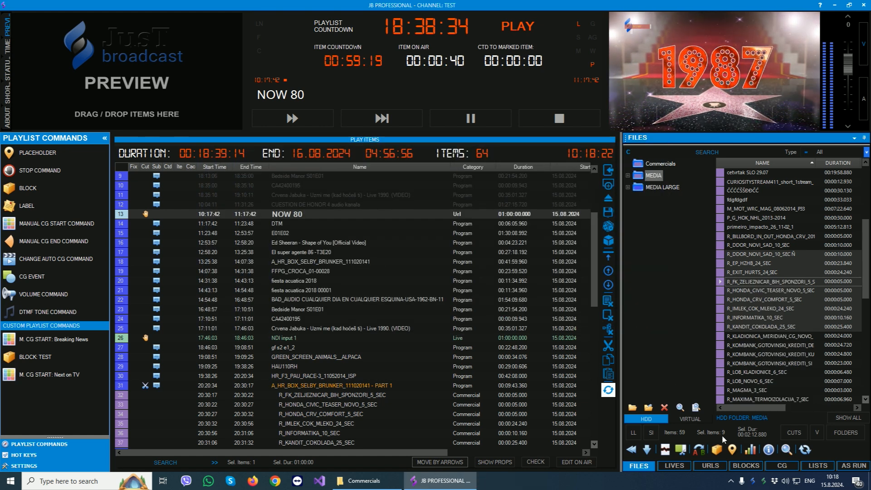
Show the contents of BLOCK 1 and move the R_FK_ZELJEZNICAR_BIH_SPONZORI item to directly before R_KANDIT_COKOLADA_25_SEC.
{"action": "left_click", "coordinate": [746, 466]}
{"action": "left_click", "coordinate": [650, 181]}
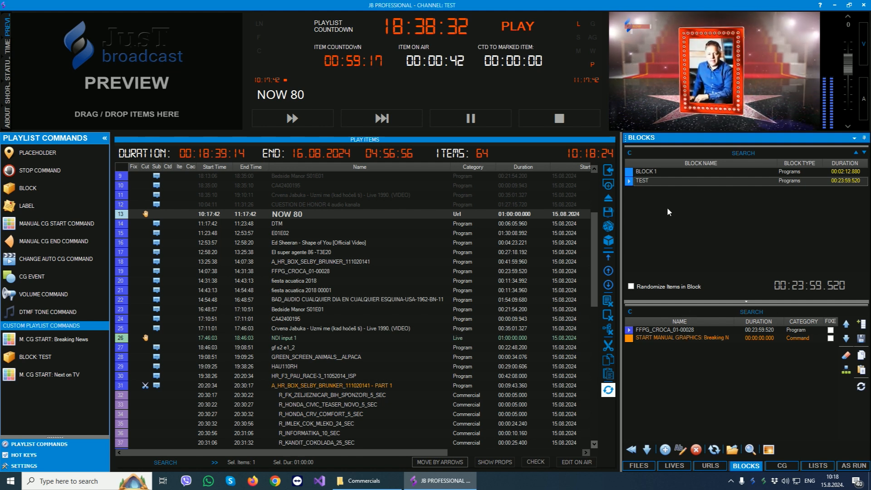
{"action": "left_click", "coordinate": [661, 172]}
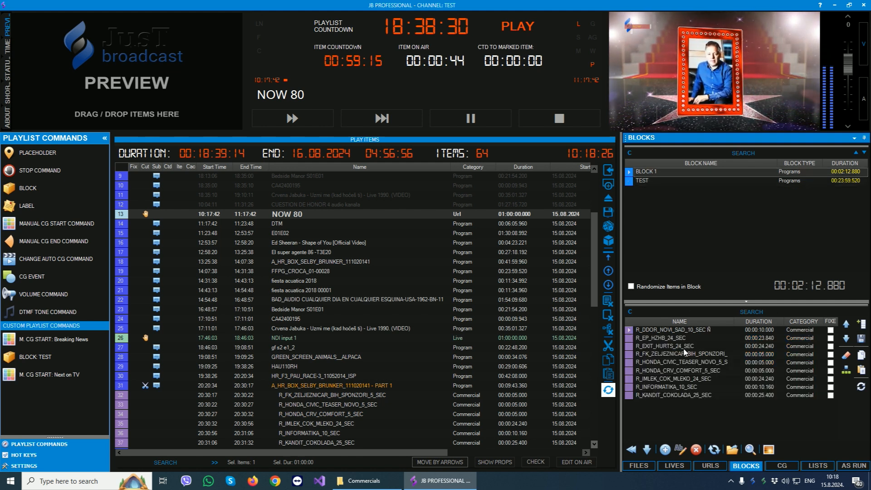
{"action": "left_click", "coordinate": [747, 357]}
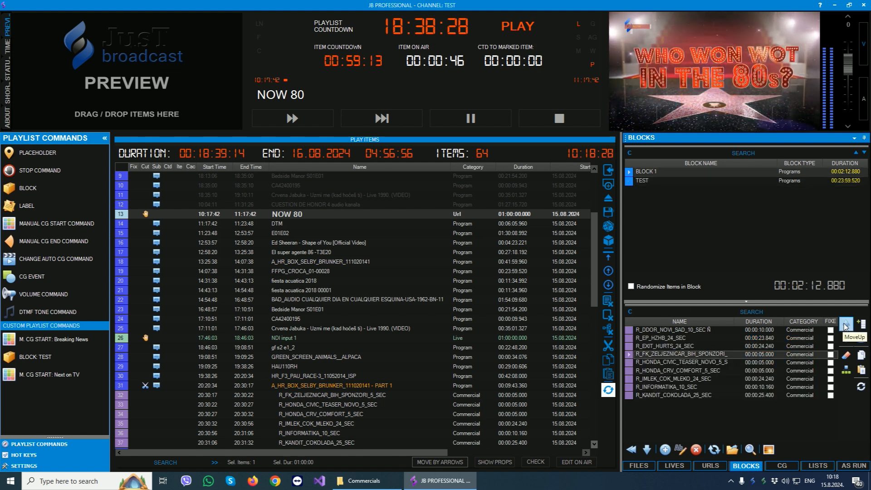
{"action": "left_click", "coordinate": [847, 324]}
{"action": "left_click", "coordinate": [846, 338]}
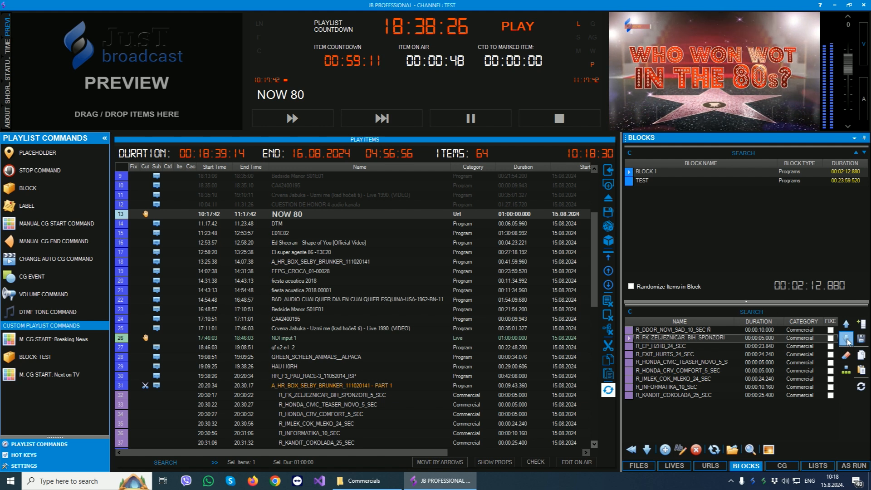
{"action": "left_click_drag", "start_coordinate": [679, 354], "coordinate": [658, 386]}
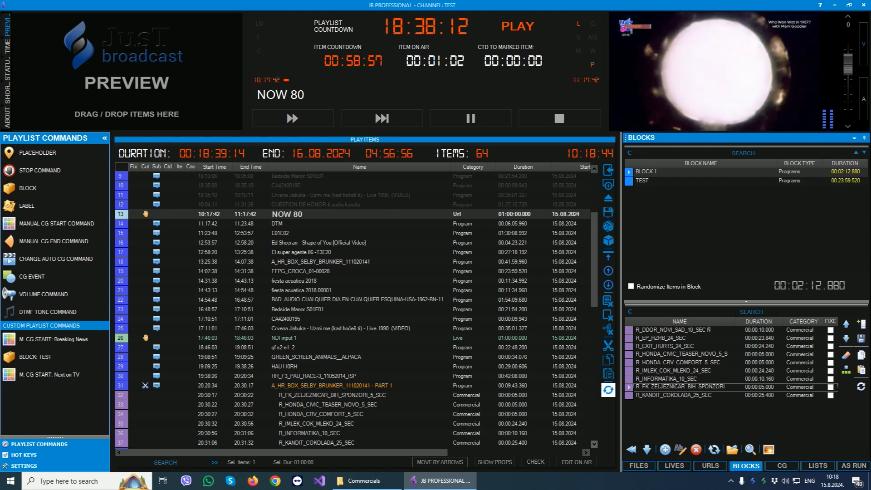
Mark R_DDOR_NOVI_SAD_10_SEC Ñ and R_HONDA_CRV_COMFORT_5_SEC as fixed in BLOCK 1, leaving item randomization off.
{"action": "left_click", "coordinate": [831, 331]}
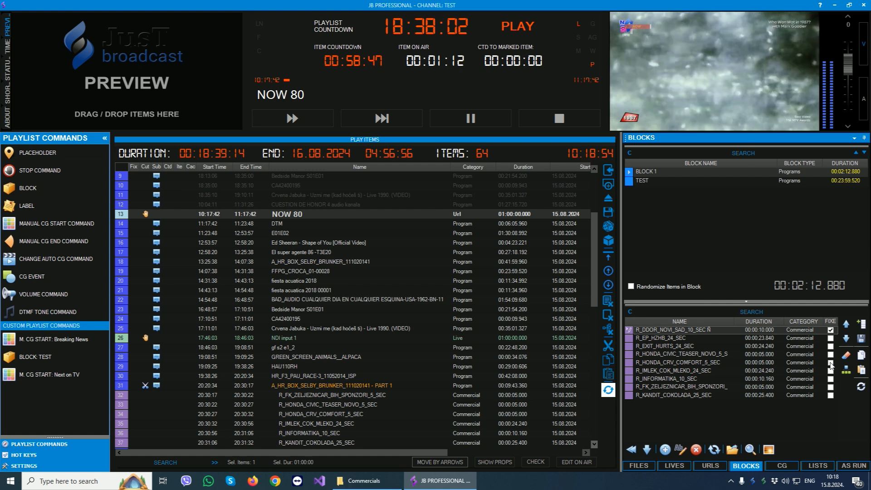
{"action": "left_click", "coordinate": [831, 363]}
{"action": "left_click", "coordinate": [666, 332]}
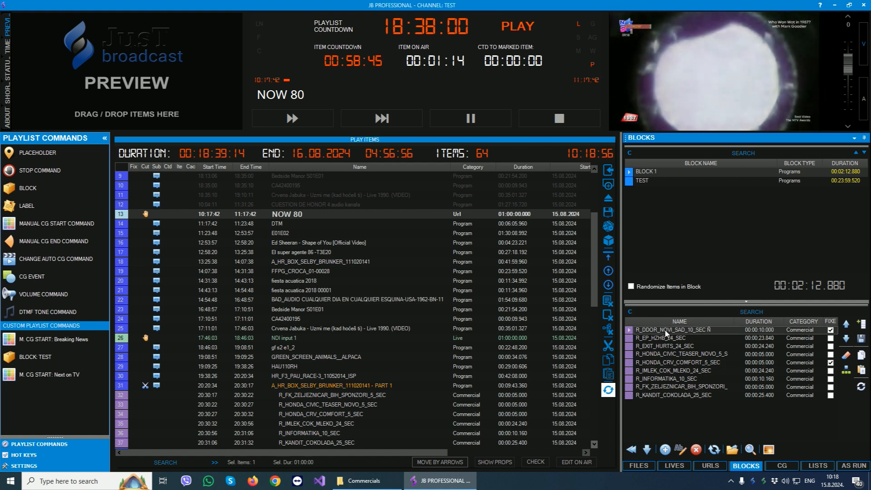
{"action": "left_click", "coordinate": [639, 287]}
{"action": "left_click", "coordinate": [682, 288]}
{"action": "left_click", "coordinate": [653, 334]}
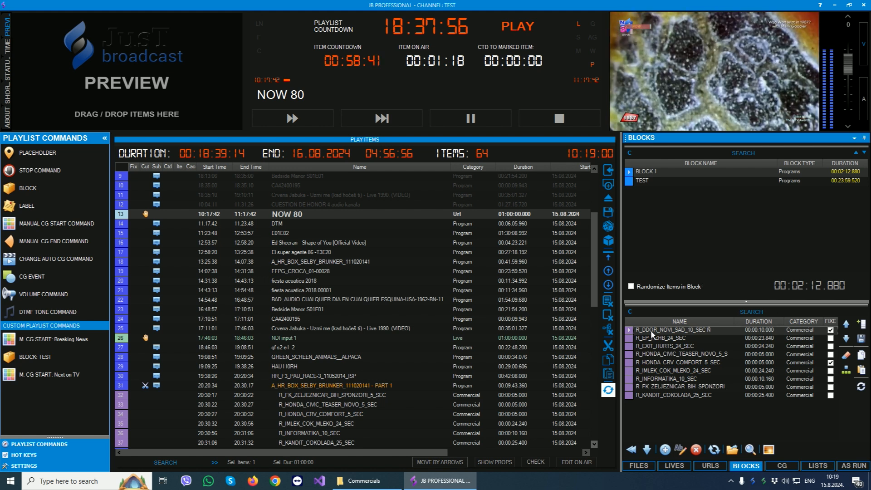
{"action": "left_click", "coordinate": [661, 363]}
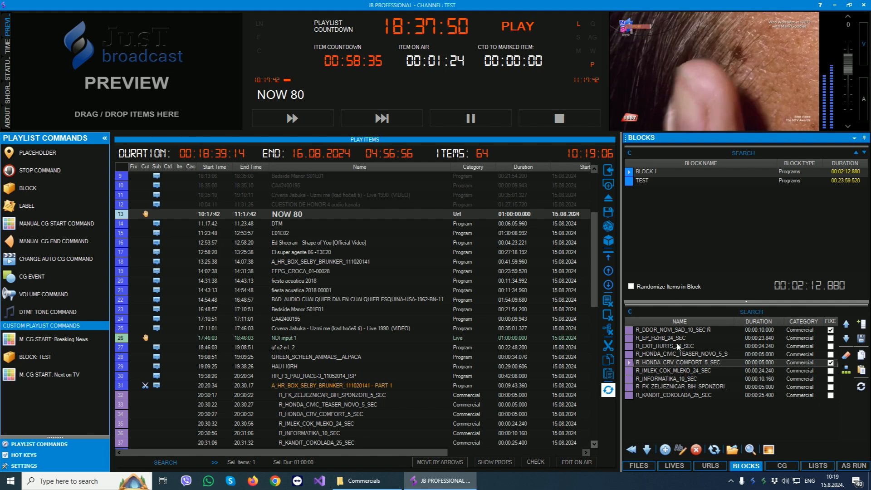
Insert BLOCK 1 into the playlist directly after M_BOX_FRIDAY_NIGHT_06022015_P03.
{"action": "left_click", "coordinate": [375, 299]}
{"action": "scroll", "coordinate": [376, 298], "scroll_direction": "down", "scroll_amount": 9}
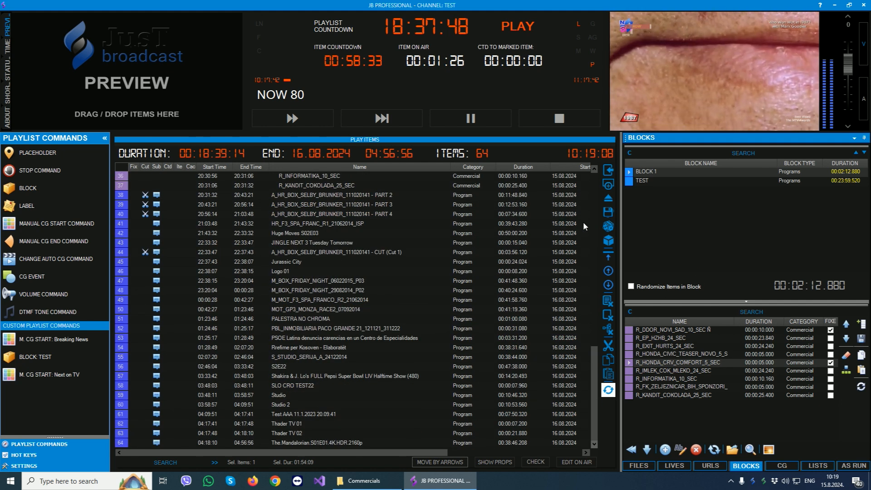
{"action": "left_click_drag", "start_coordinate": [653, 174], "coordinate": [288, 291]}
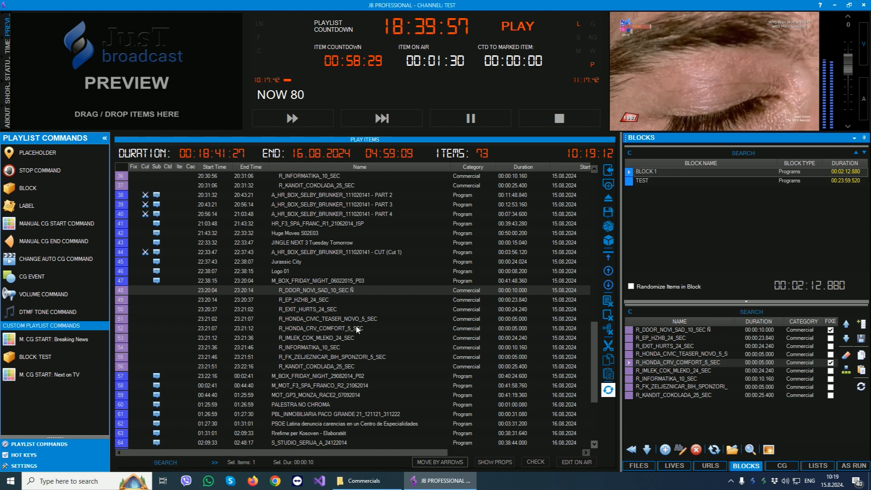
Delete all BLOCK 1 commercials that follow M_BOX_FRIDAY_NIGHT_06022015_P03 from the playlist.
{"action": "left_click", "coordinate": [297, 367], "text": "shift"}
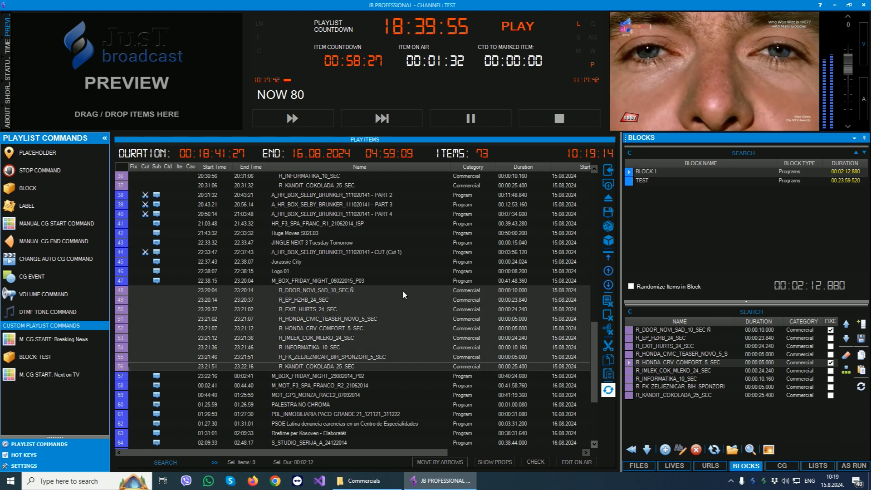
{"action": "key", "text": "Delete"}
{"action": "left_click", "coordinate": [421, 282]}
Turn on item randomization for BLOCK 1 and reinsert the block directly after M_BOX_FRIDAY_NIGHT_06022015_P03.
{"action": "left_click", "coordinate": [670, 287]}
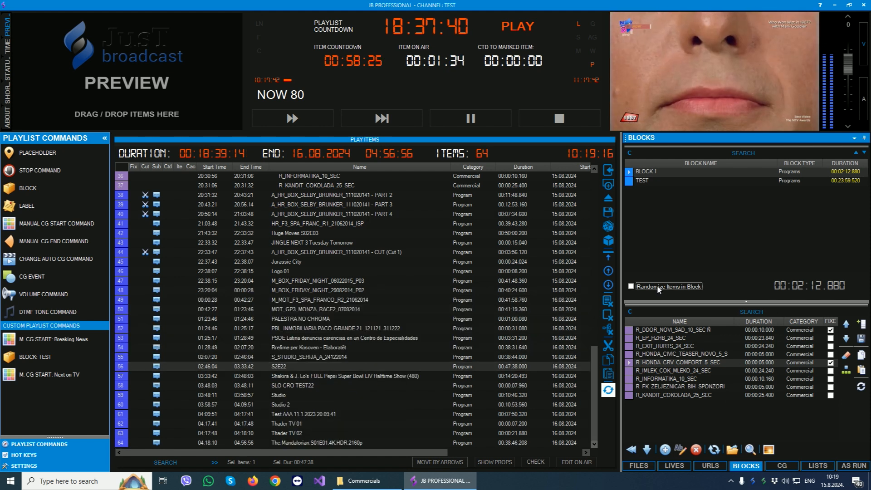
{"action": "left_click_drag", "start_coordinate": [645, 173], "coordinate": [287, 290]}
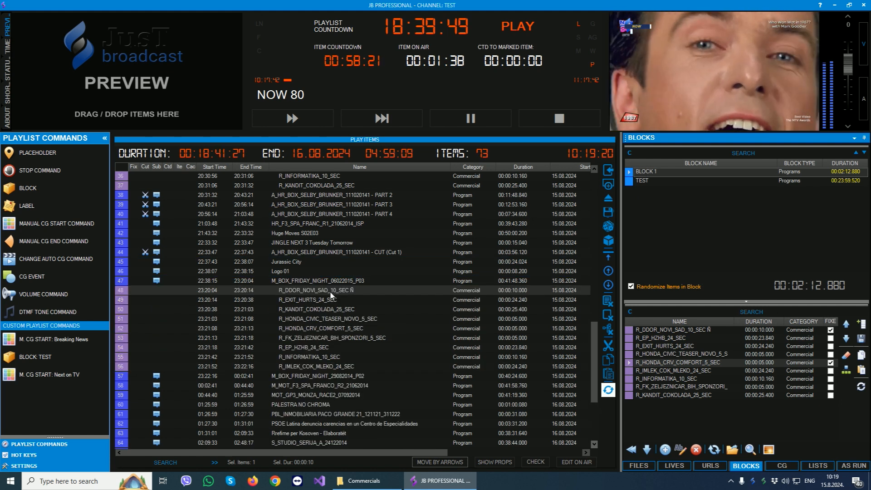
Examine the order of the reinserted BLOCK 1 commercials in the playlist, from R_DDOR_NOVI_SAD_10_SEC Ñ to R_IMLEK_COK_MLEKO_24_SEC.
{"action": "left_click", "coordinate": [331, 291]}
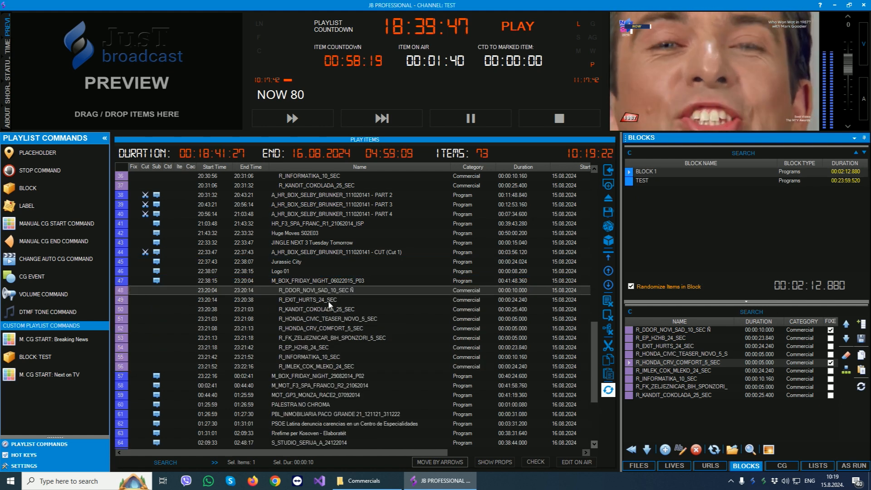
{"action": "left_click", "coordinate": [327, 301]}
{"action": "left_click", "coordinate": [325, 312]}
{"action": "left_click", "coordinate": [326, 320]}
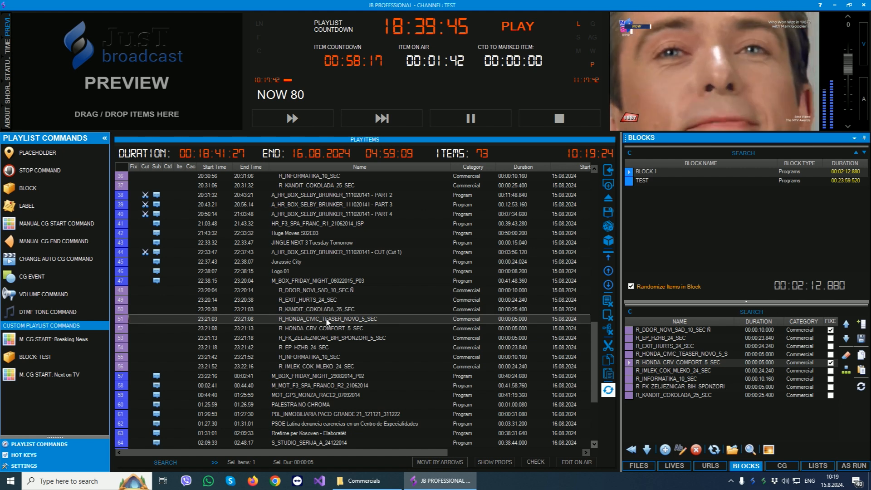
{"action": "left_click", "coordinate": [326, 330]}
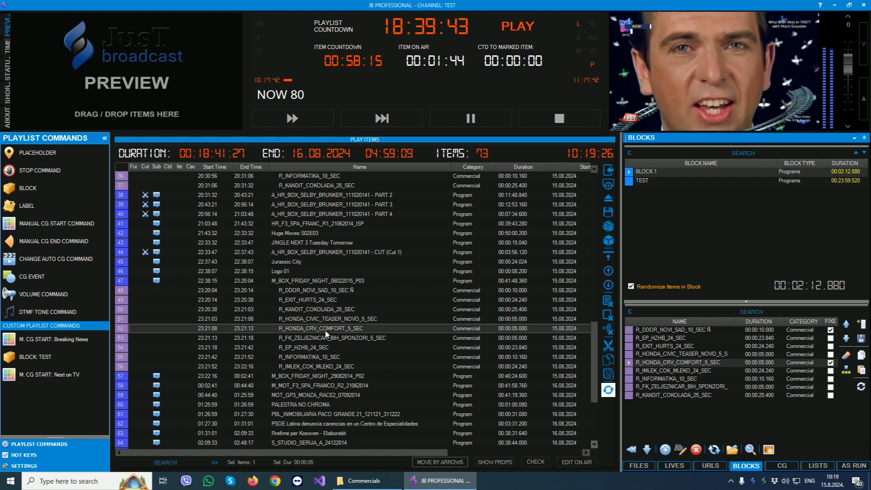
{"action": "left_click", "coordinate": [322, 338]}
{"action": "left_click", "coordinate": [317, 348]}
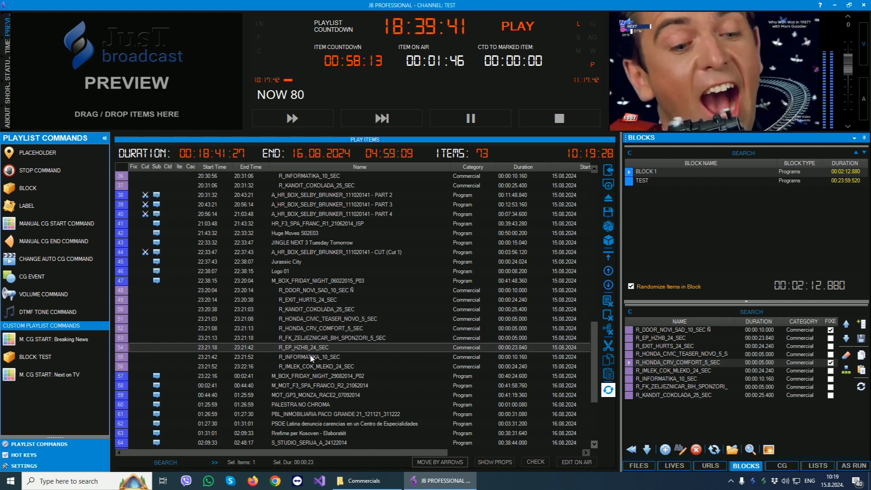
{"action": "left_click", "coordinate": [313, 357]}
{"action": "left_click", "coordinate": [309, 366]}
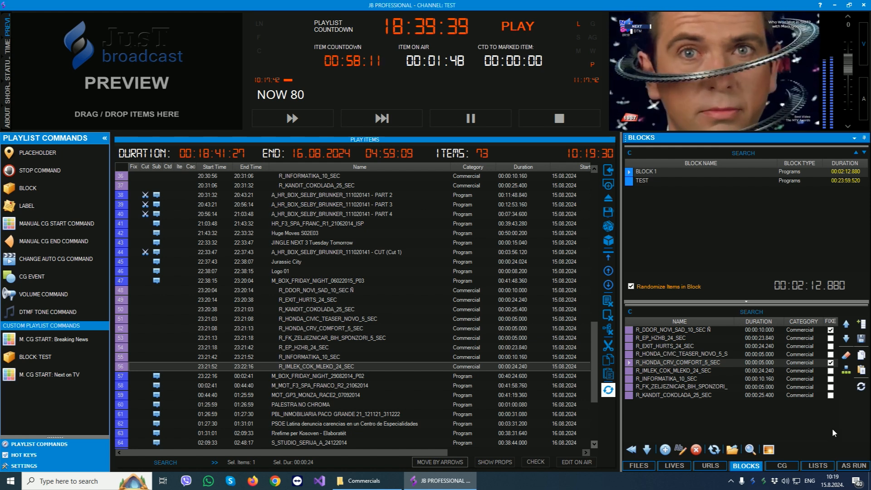
Show the graphics currently on air and list the graphics templates of the manual layer.
{"action": "left_click", "coordinate": [781, 466]}
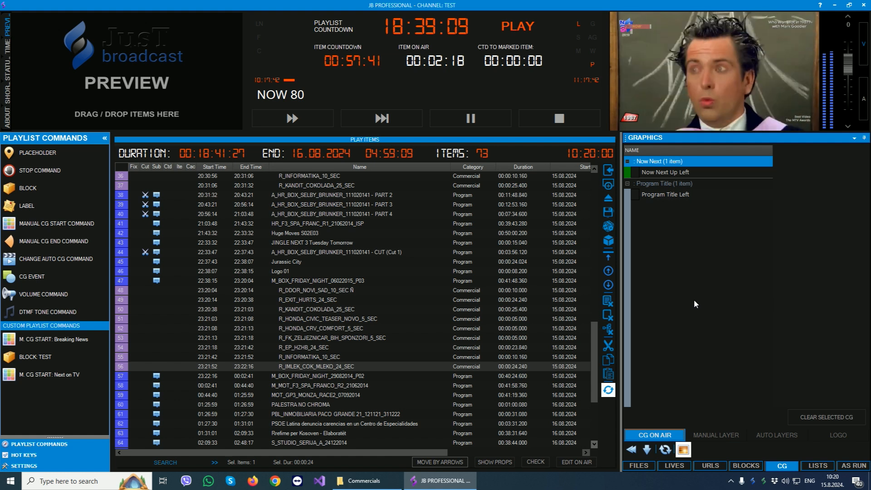
{"action": "left_click", "coordinate": [712, 436]}
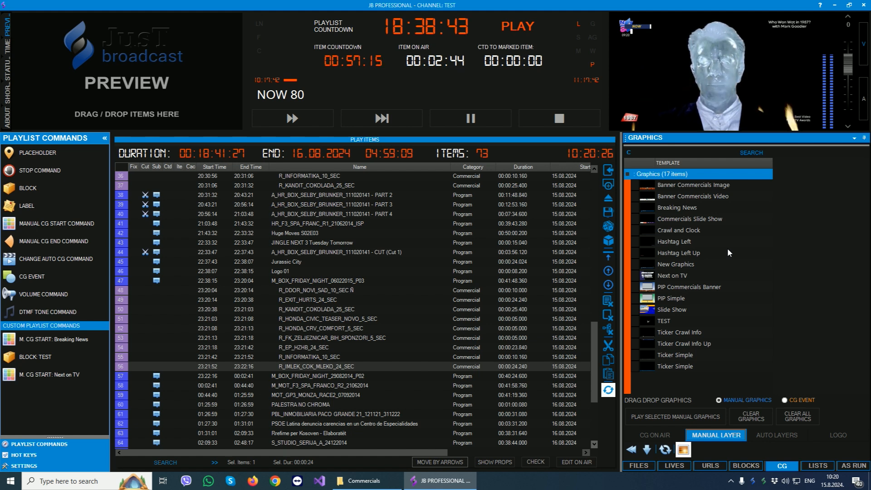
Play the manual graphics Breaking News, Hashtag Left Up and TEST on air, and clear all graphics from the output.
{"action": "double_click", "coordinate": [679, 208]}
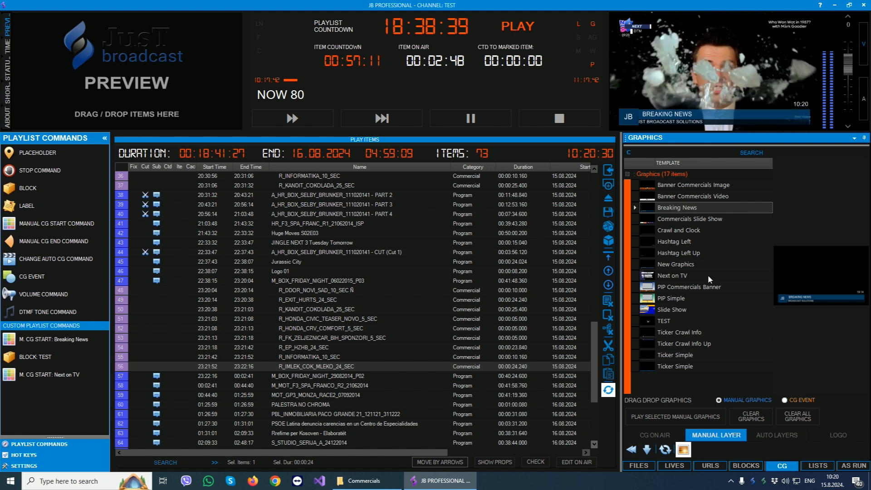
{"action": "double_click", "coordinate": [669, 253]}
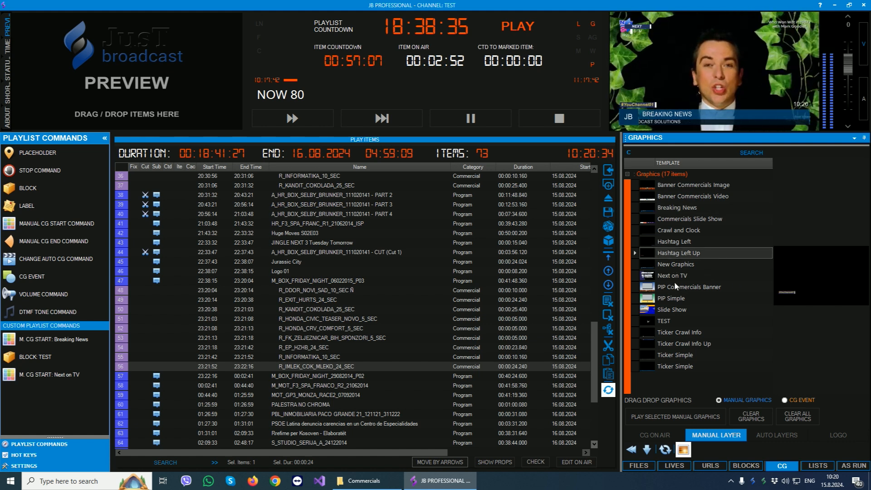
{"action": "double_click", "coordinate": [664, 321]}
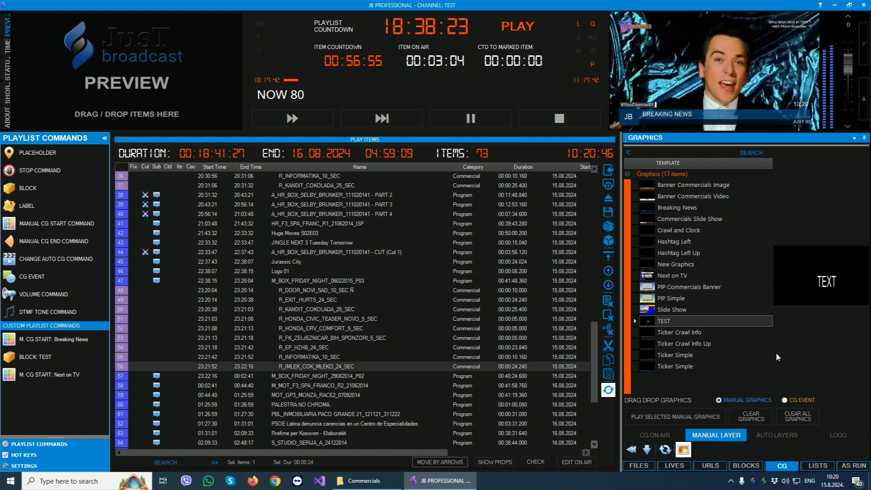
{"action": "left_click", "coordinate": [794, 416]}
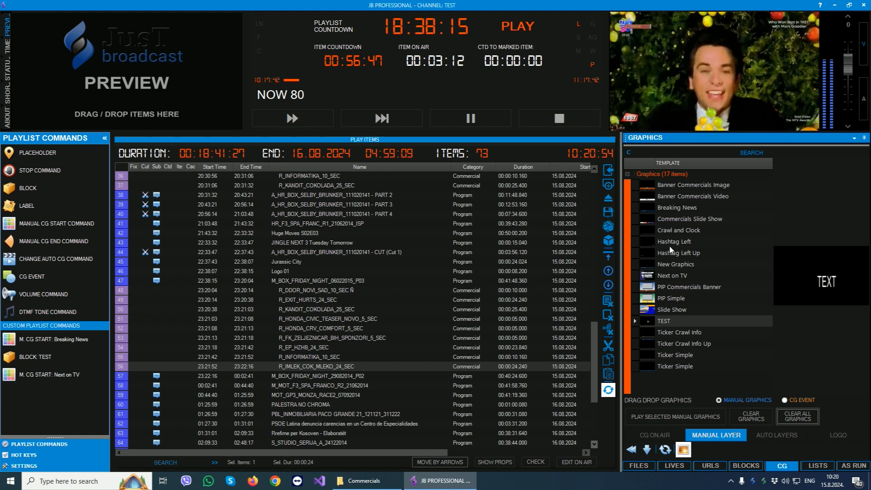
Insert start commands for the manual graphics Breaking News and Hashtag Left directly before M_BOX_FRIDAY_NIGHT_06022015_P03 in the playlist.
{"action": "left_click_drag", "start_coordinate": [676, 209], "coordinate": [294, 282]}
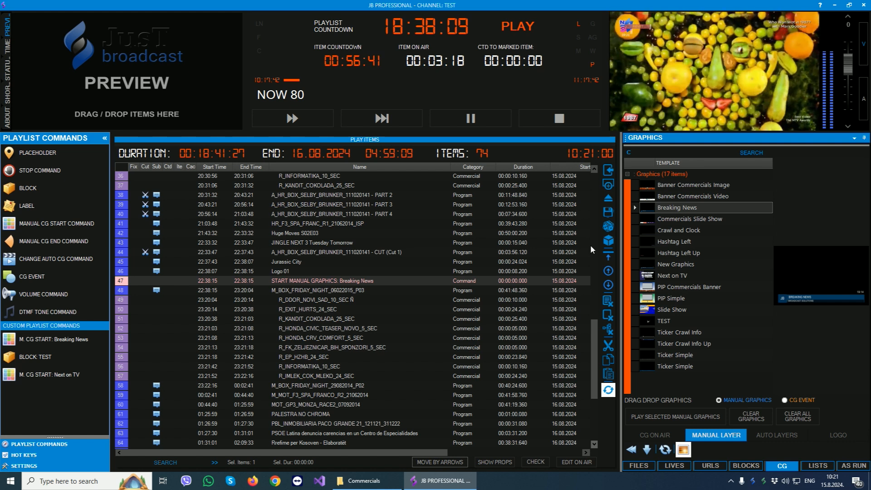
{"action": "left_click_drag", "start_coordinate": [674, 241], "coordinate": [311, 292]}
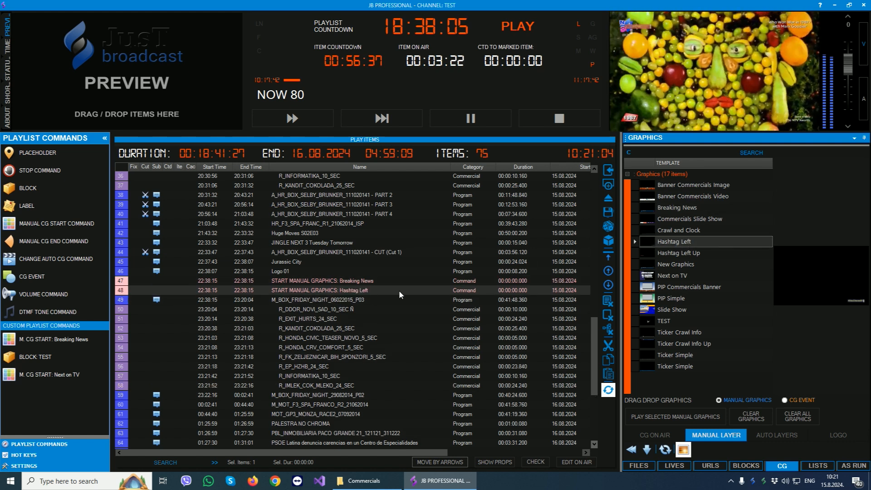
{"action": "scroll", "coordinate": [396, 289], "scroll_direction": "down", "scroll_amount": 1}
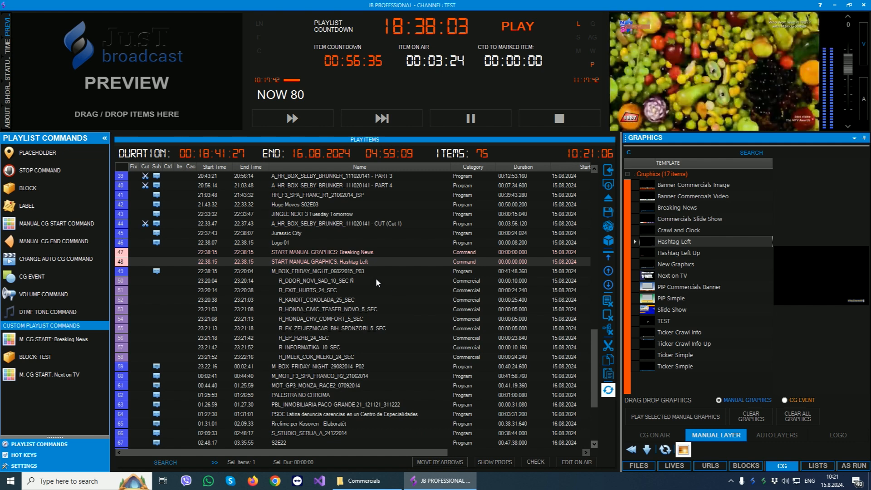
{"action": "left_click", "coordinate": [341, 253]}
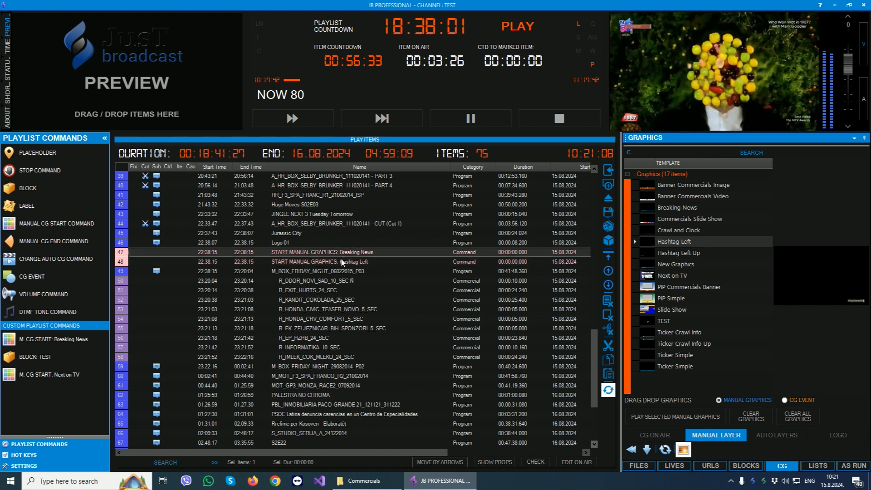
{"action": "left_click", "coordinate": [343, 262], "text": "shift"}
{"action": "left_click", "coordinate": [303, 271]}
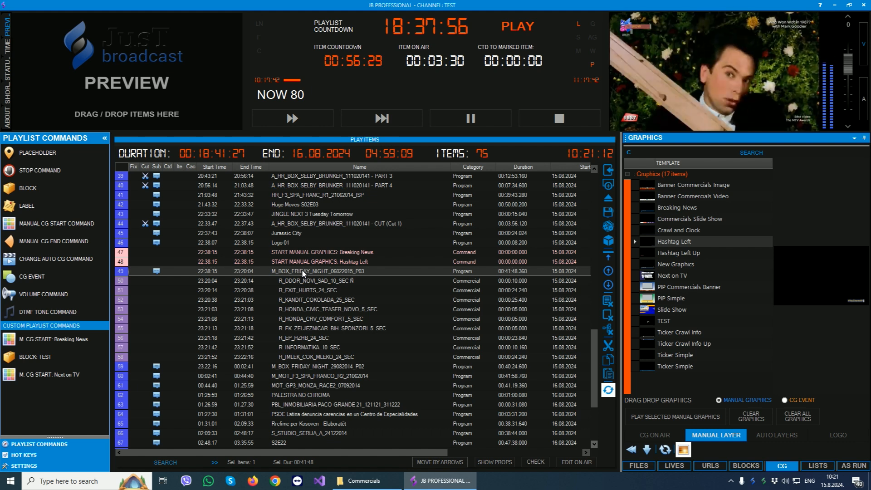
Insert a manual CG end command that clears all manual CG directly after M_BOX_FRIDAY_NIGHT_29082014_P02.
{"action": "scroll", "coordinate": [303, 273], "scroll_direction": "down", "scroll_amount": 1}
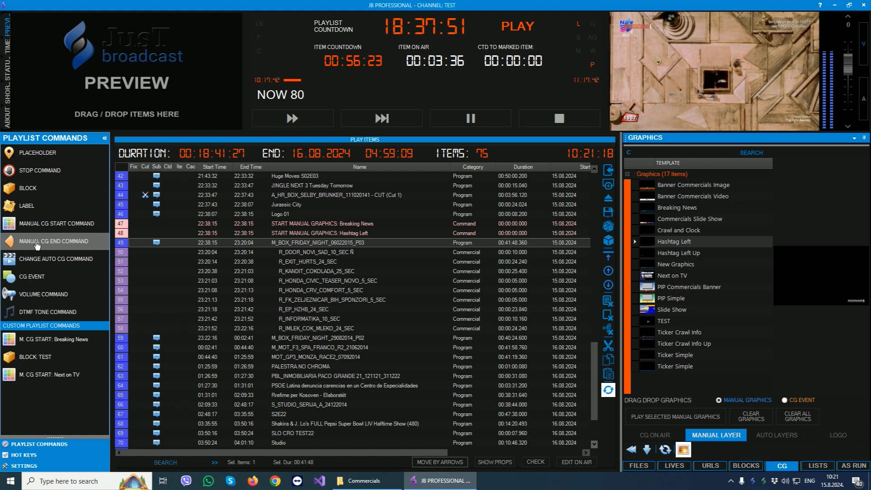
{"action": "mouse_move", "coordinate": [37, 245]}
{"action": "left_mouse_down"}
{"action": "mouse_move", "coordinate": [281, 261]}
{"action": "mouse_move", "coordinate": [314, 300]}
{"action": "mouse_move", "coordinate": [319, 337]}
{"action": "mouse_move", "coordinate": [311, 345]}
{"action": "left_mouse_up"}
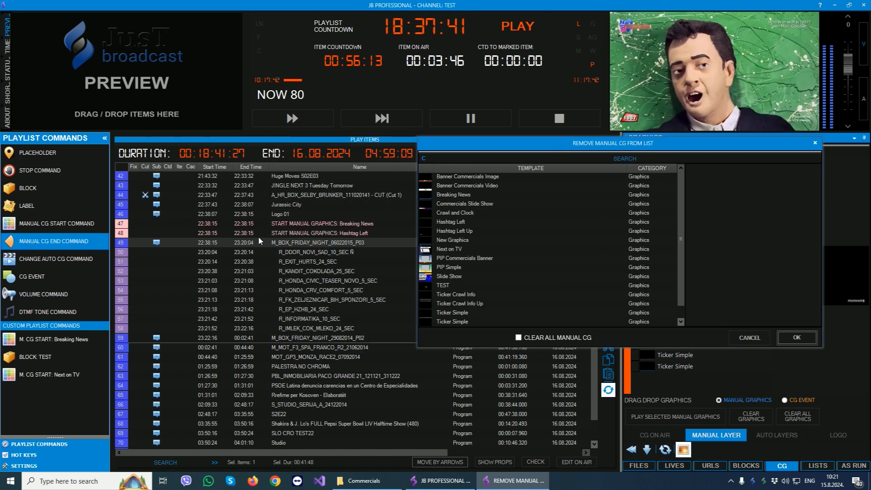
{"action": "left_click", "coordinate": [524, 337]}
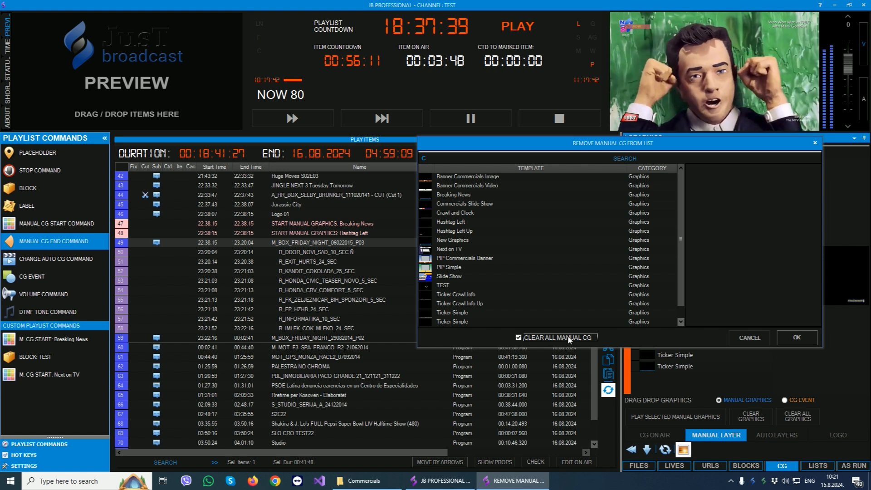
{"action": "left_click", "coordinate": [797, 337]}
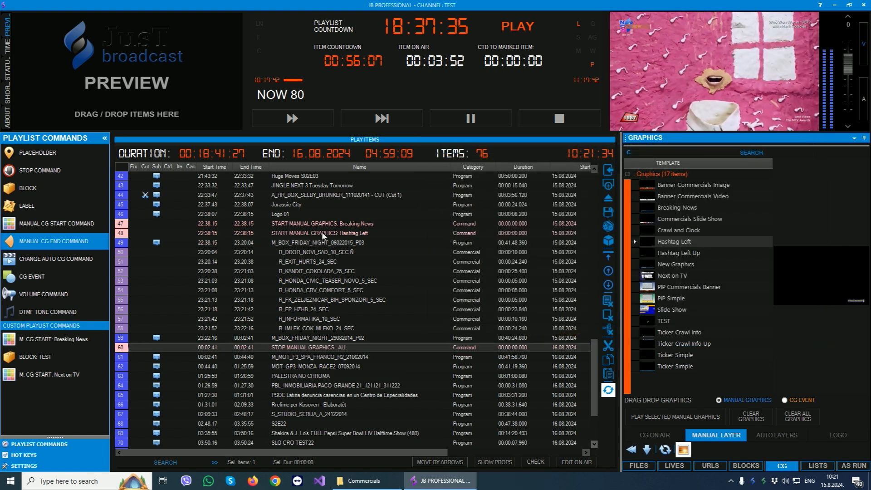
{"action": "left_click", "coordinate": [301, 246]}
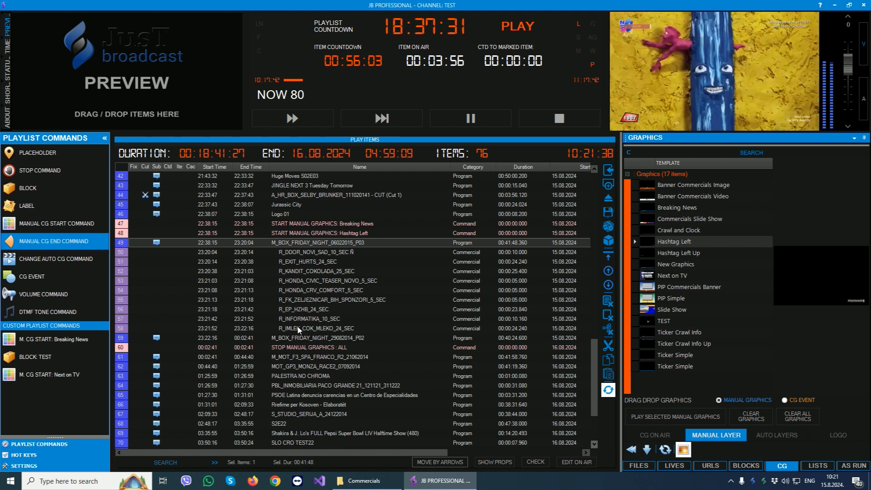
{"action": "left_click", "coordinate": [294, 339]}
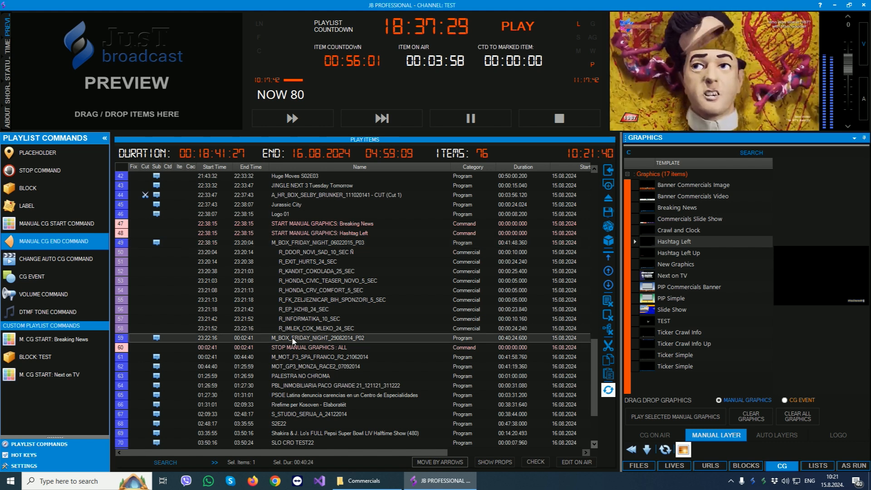
{"action": "left_click", "coordinate": [292, 348]}
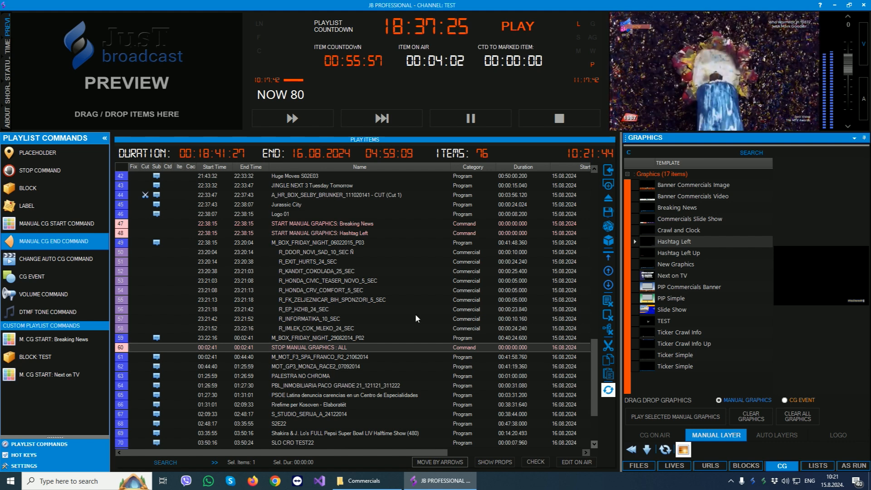
Review the auto layer graphics, hide and show the logo of the current on-air item, and change that logo to Logo Clock.
{"action": "left_click", "coordinate": [787, 439]}
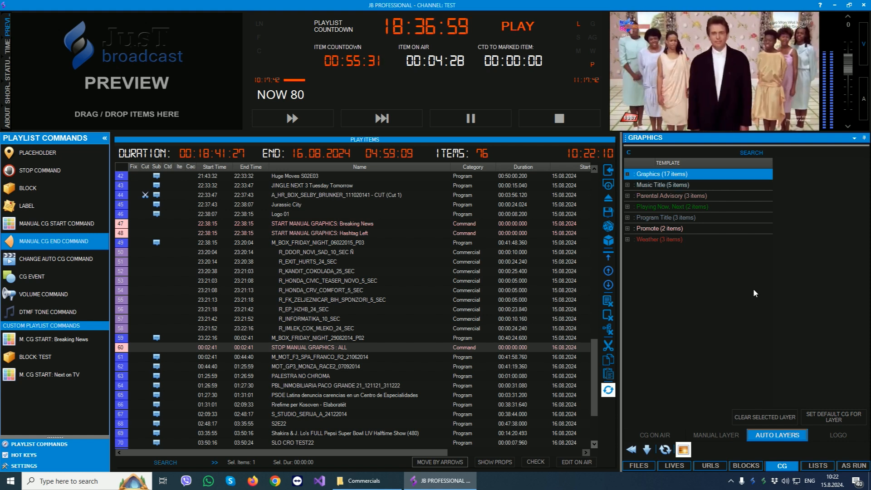
{"action": "left_click", "coordinate": [827, 435]}
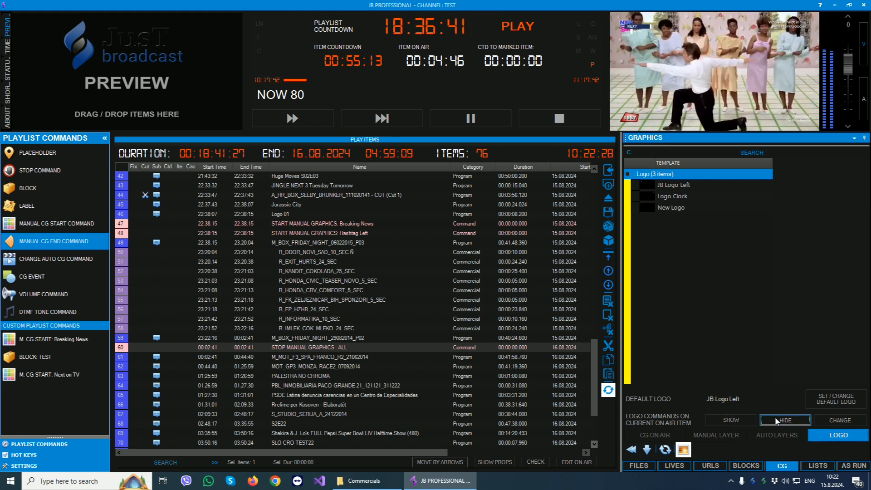
{"action": "left_click", "coordinate": [734, 420]}
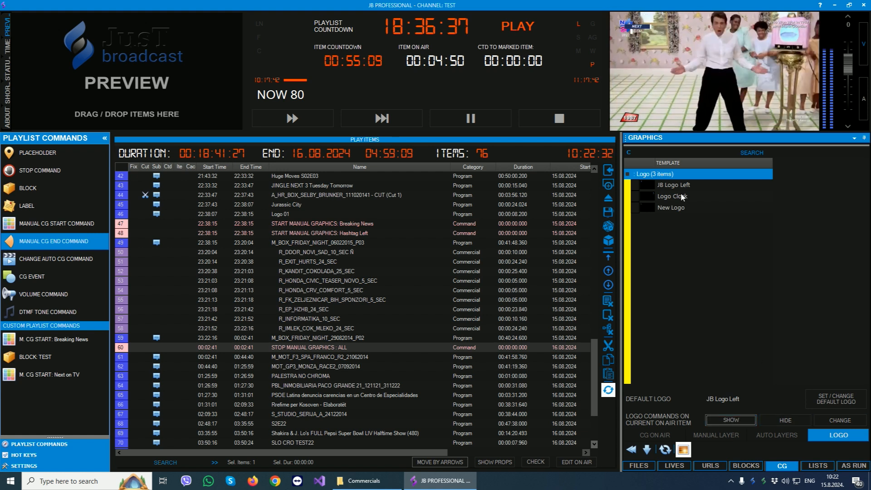
{"action": "left_click", "coordinate": [662, 196]}
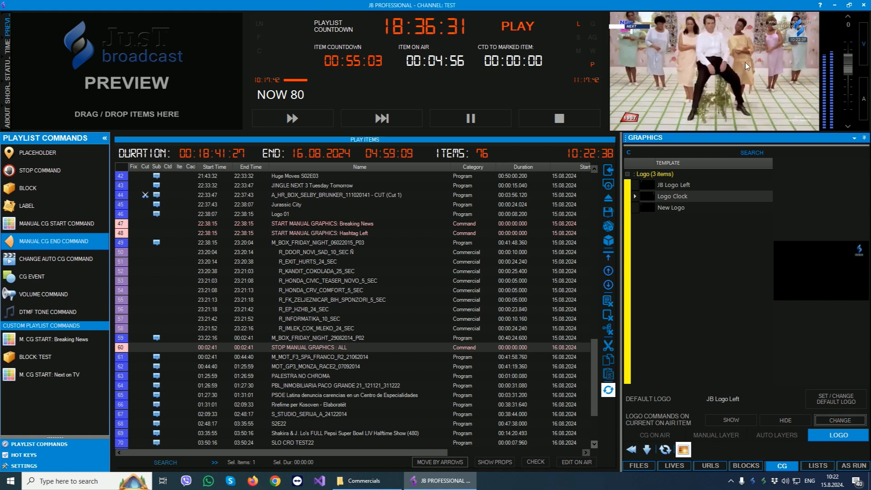
Skip playback to the next playlist item, DTM.
{"action": "left_click", "coordinate": [344, 290]}
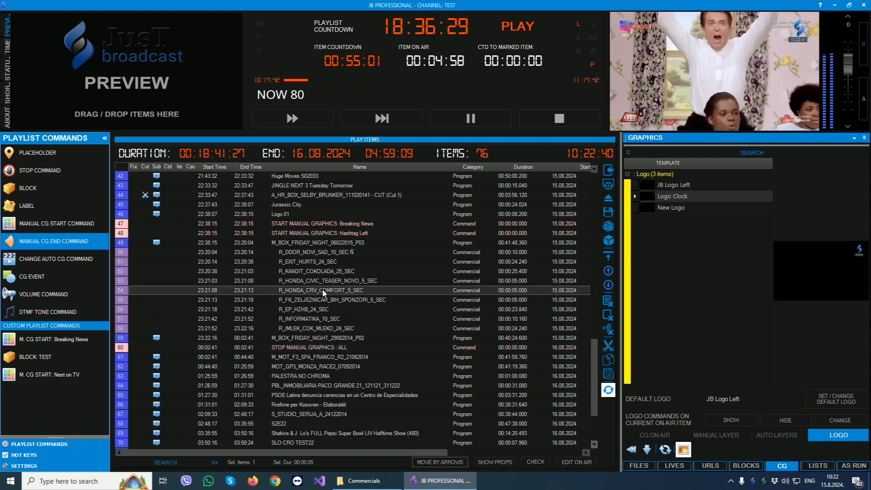
{"action": "scroll", "coordinate": [333, 218], "scroll_direction": "up", "scroll_amount": 6}
{"action": "left_click", "coordinate": [292, 118]}
{"action": "left_click", "coordinate": [445, 273]}
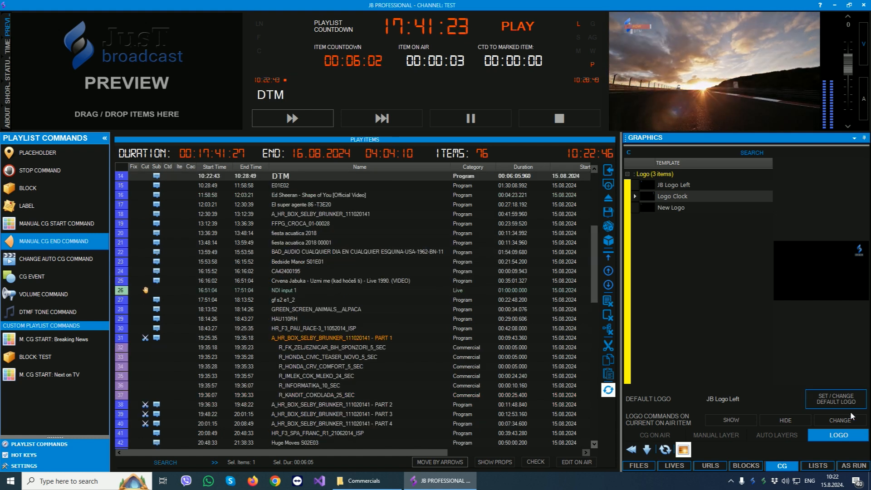
Review the pushed lists and filler lists, including the default filler playlist and its randomize option.
{"action": "left_click", "coordinate": [817, 466]}
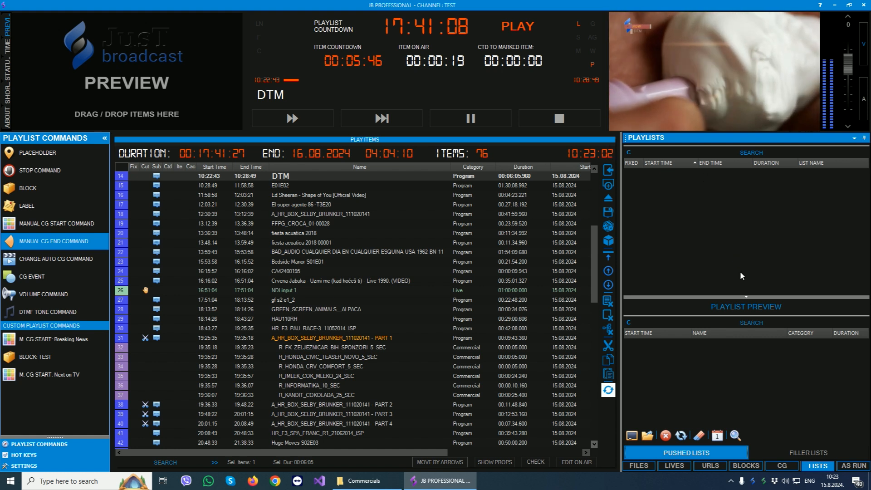
{"action": "left_click", "coordinate": [802, 452]}
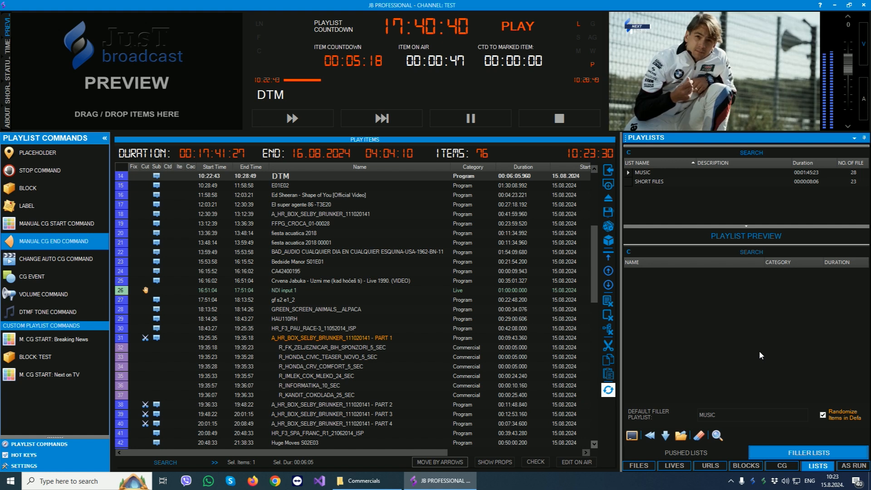
{"action": "left_click", "coordinate": [768, 416]}
{"action": "left_click", "coordinate": [770, 417]}
{"action": "left_click", "coordinate": [777, 374]}
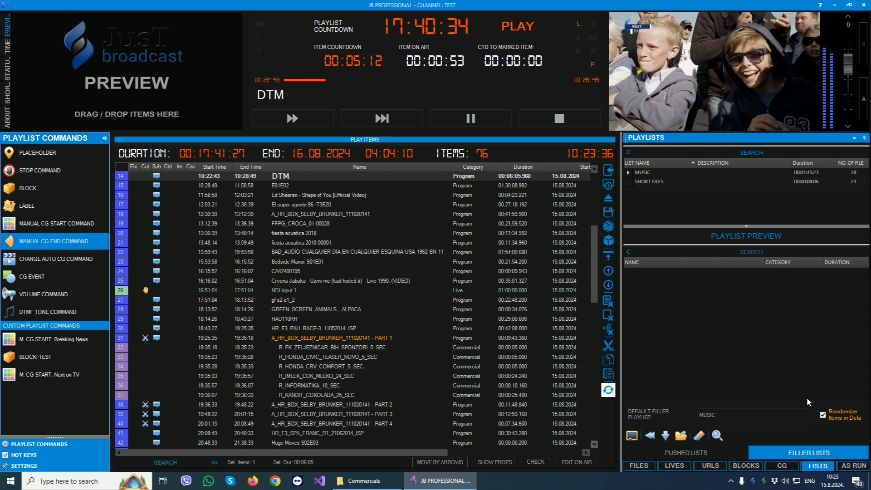
Open the full As Run log and examine its entries filtered to files, lives and URLs.
{"action": "left_click", "coordinate": [853, 467]}
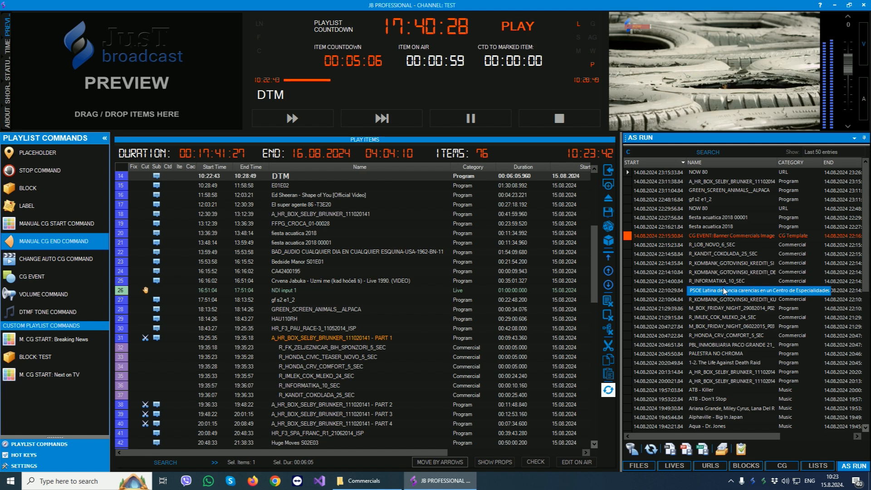
{"action": "left_click", "coordinate": [734, 450]}
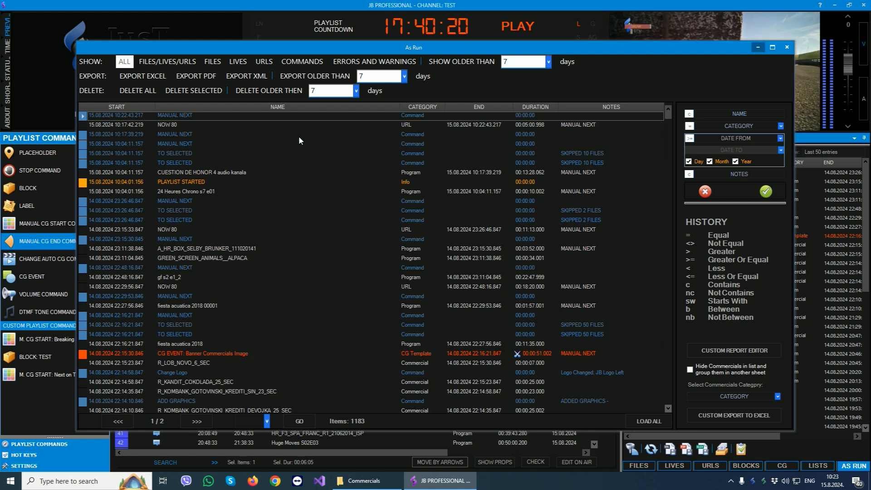
{"action": "left_click", "coordinate": [169, 61]}
{"action": "left_click", "coordinate": [300, 287]}
{"action": "scroll", "coordinate": [330, 267], "scroll_direction": "down", "scroll_amount": 3}
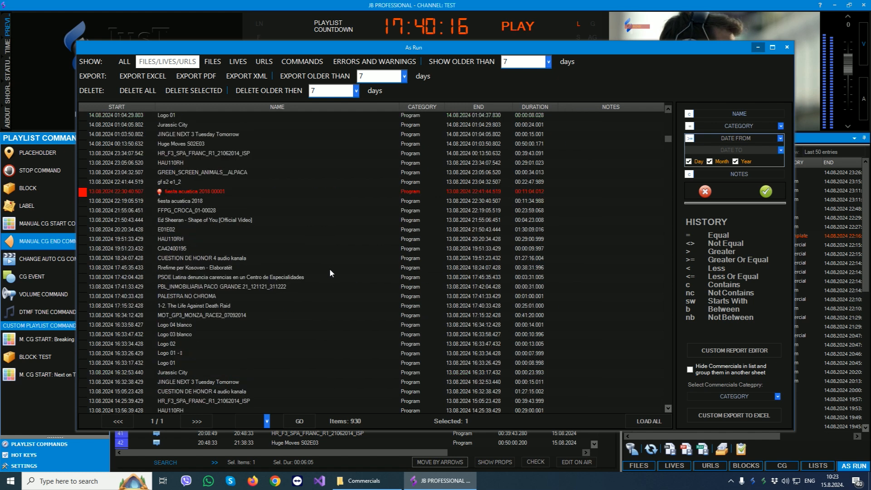
{"action": "scroll", "coordinate": [330, 271], "scroll_direction": "up", "scroll_amount": 3}
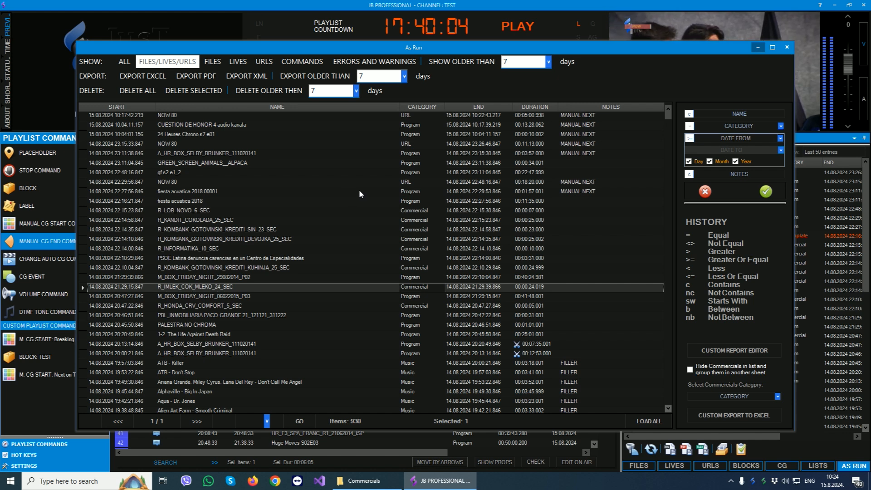
Review the As Run search filters and the columns available in the custom report editor, and close the log.
{"action": "left_click", "coordinate": [735, 114]}
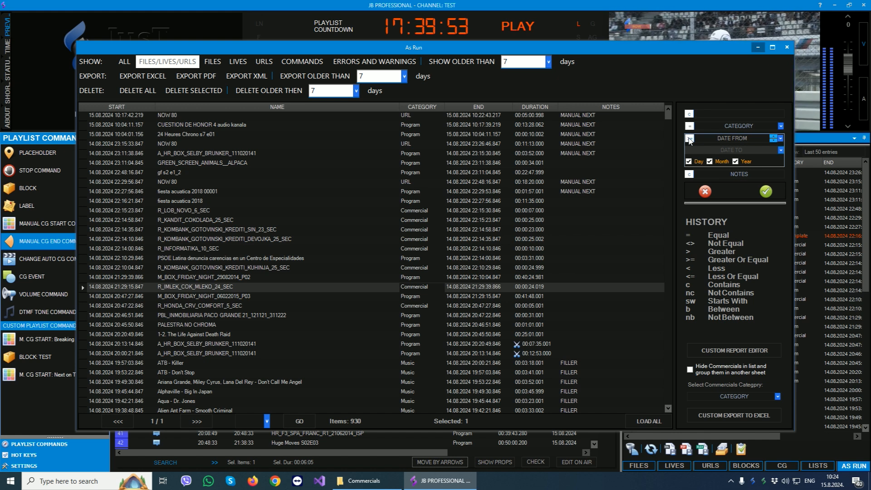
{"action": "left_click", "coordinate": [735, 351]}
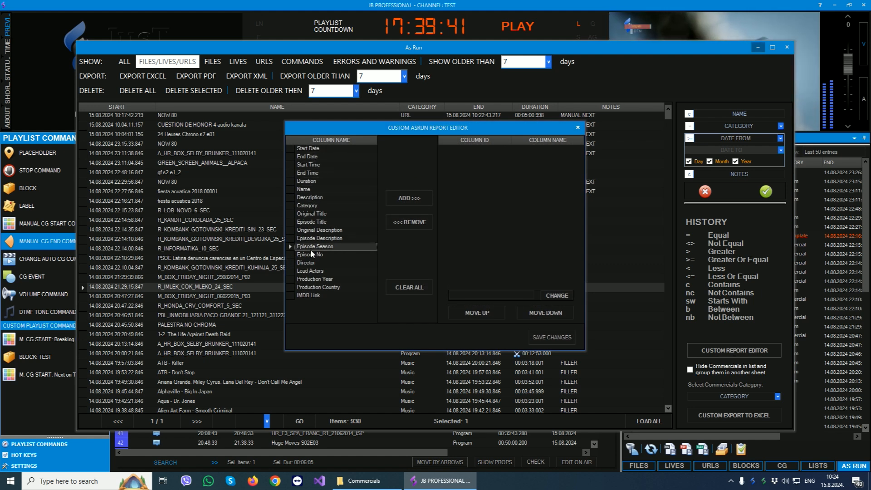
{"action": "left_click", "coordinate": [578, 128]}
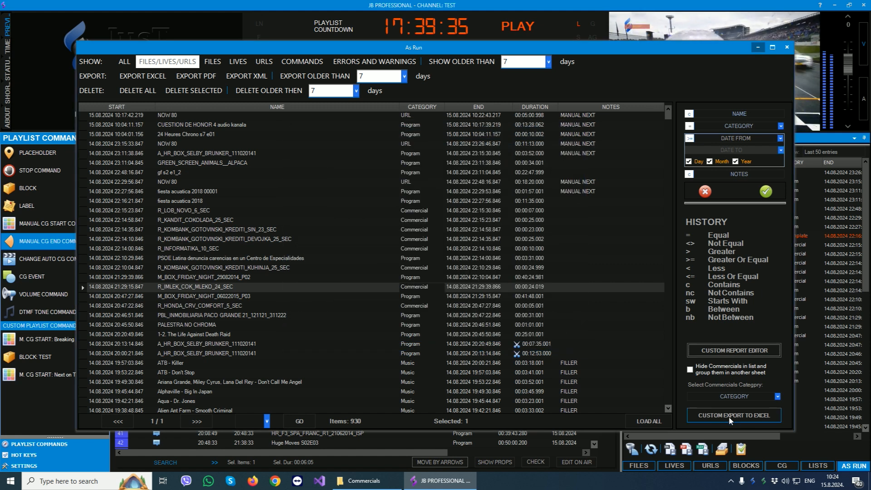
{"action": "left_click", "coordinate": [787, 49]}
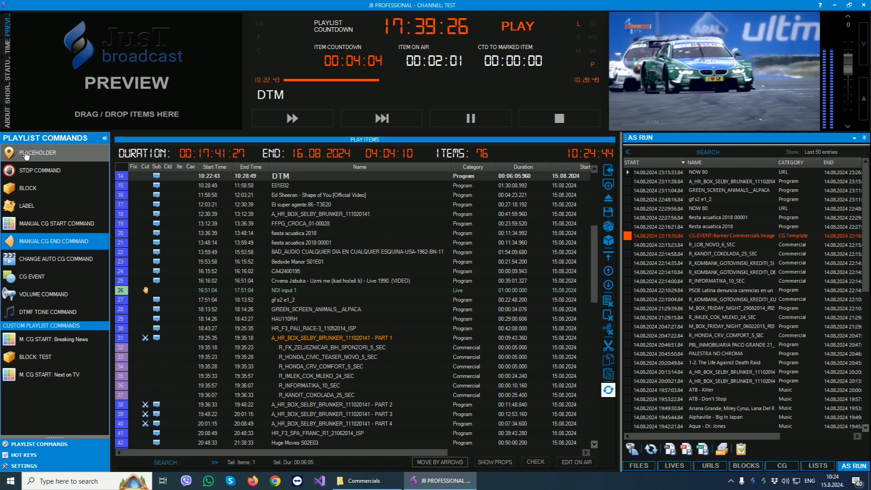
Insert a placeholder with a duration of 01:00:00 directly after FFPG_CROCA_01-00028 in the playlist.
{"action": "left_click_drag", "start_coordinate": [25, 156], "coordinate": [298, 232]}
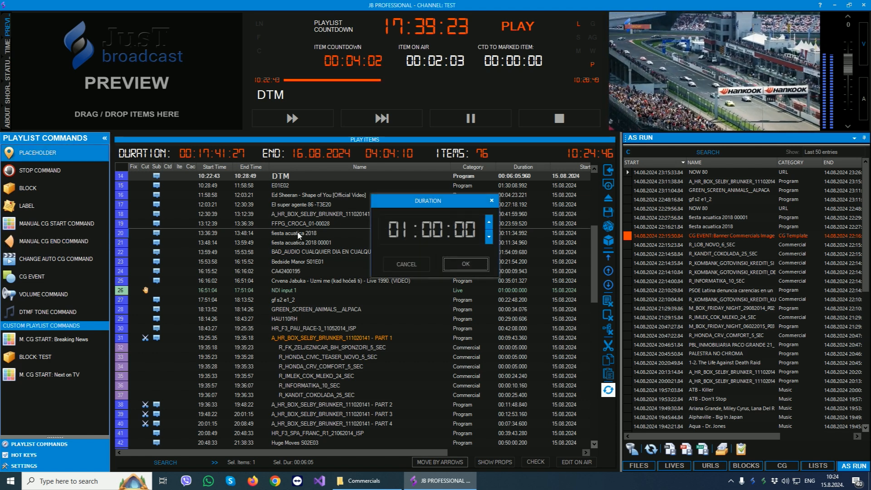
{"action": "left_click", "coordinate": [466, 263]}
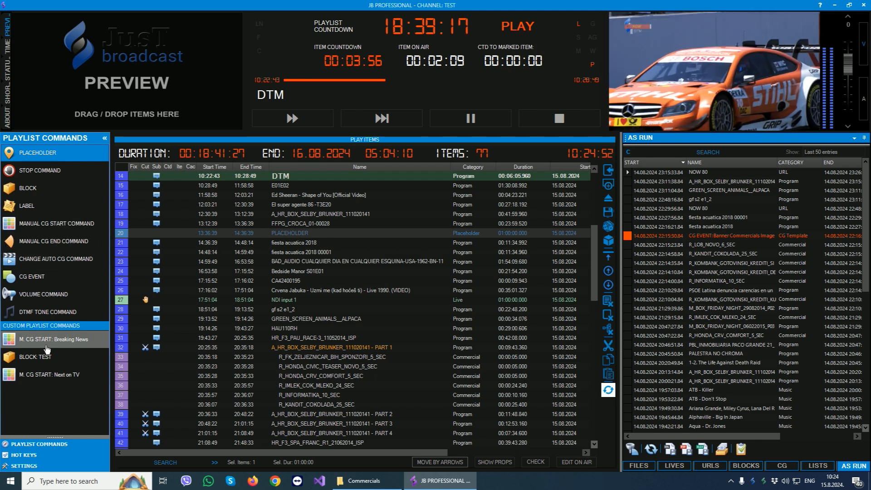
Use the hot keys to hide the logo and show the Weather Full graphic on air.
{"action": "left_click", "coordinate": [30, 455]}
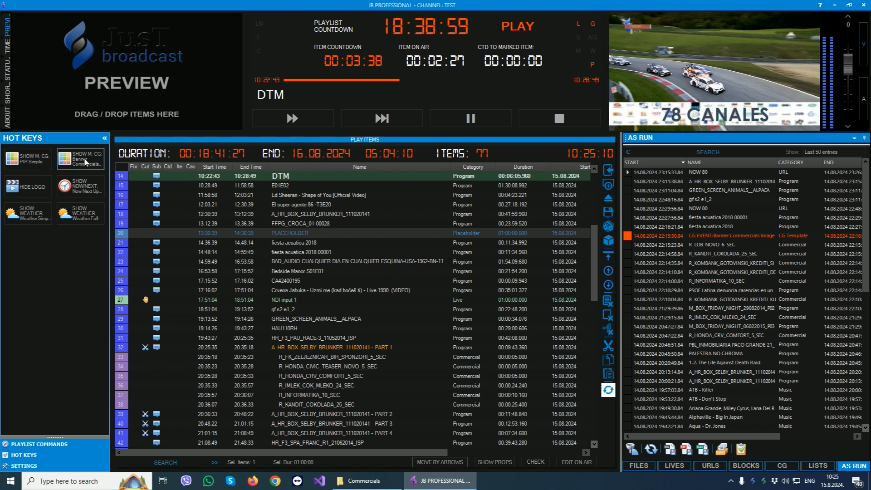
{"action": "left_click", "coordinate": [27, 189]}
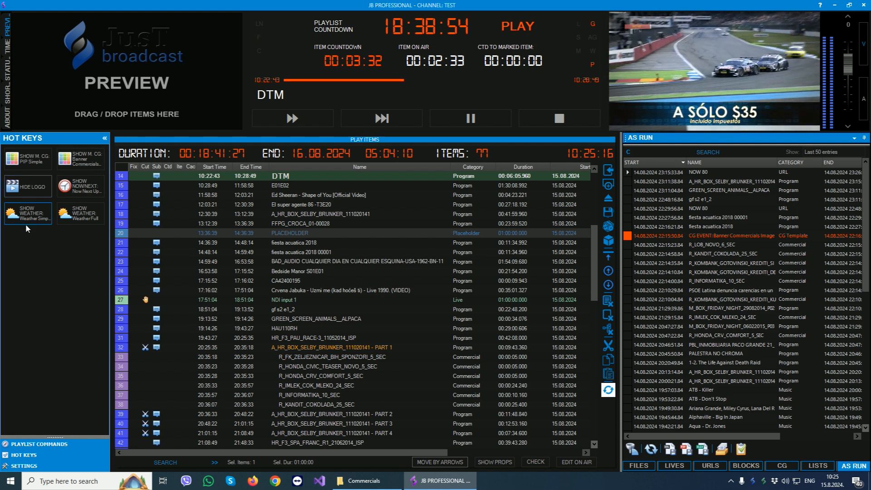
{"action": "left_click", "coordinate": [80, 219]}
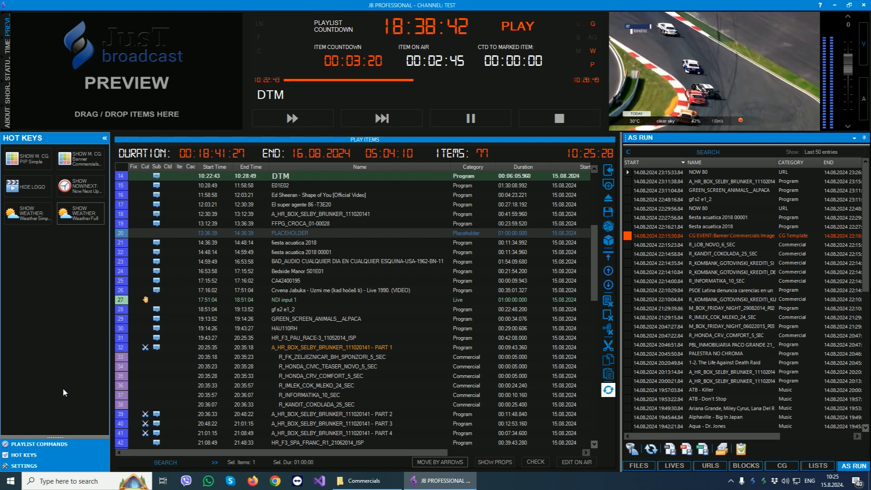
Return to the playlist commands and look through the already played items that precede DTM.
{"action": "left_click", "coordinate": [50, 445]}
{"action": "left_click", "coordinate": [380, 213]}
{"action": "scroll", "coordinate": [366, 290], "scroll_direction": "down", "scroll_amount": 7}
{"action": "scroll", "coordinate": [368, 294], "scroll_direction": "up", "scroll_amount": 9}
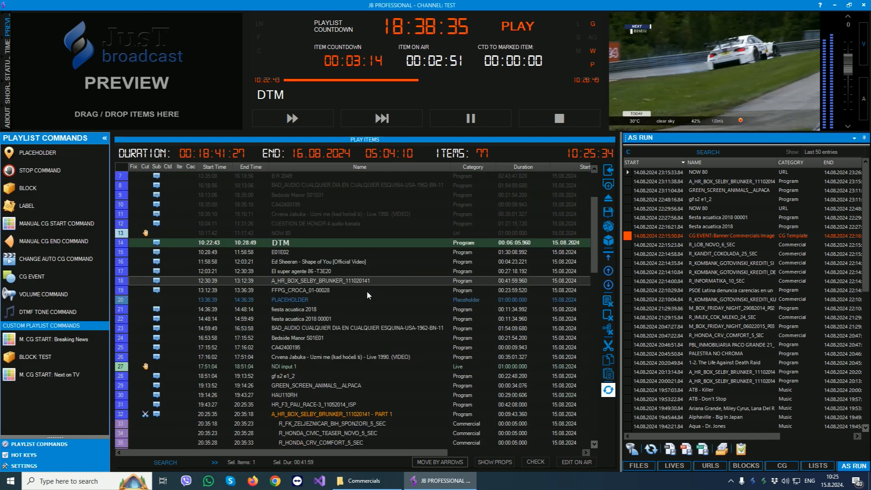
{"action": "scroll", "coordinate": [368, 296], "scroll_direction": "up", "scroll_amount": 2}
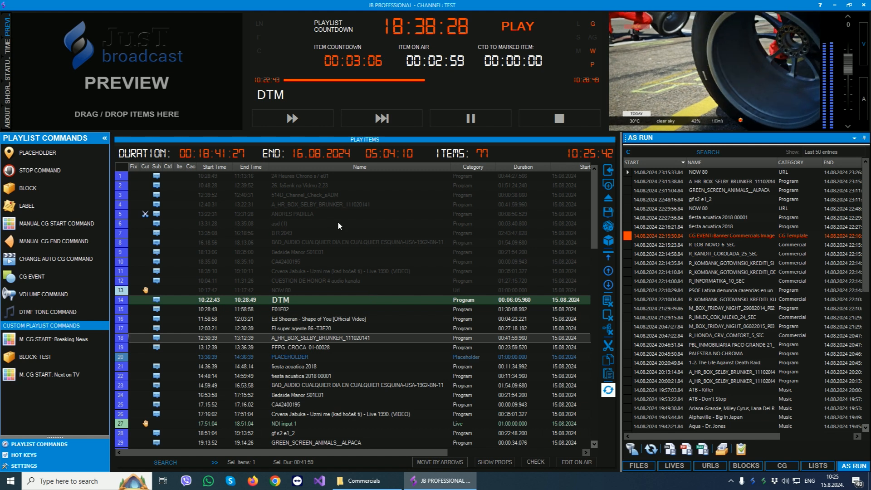
{"action": "left_click", "coordinate": [291, 252]}
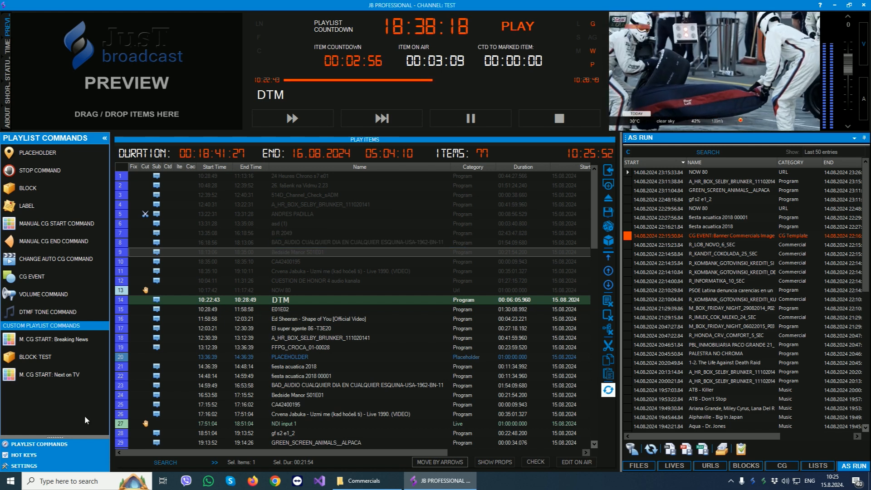
Hide the played lines in the playlist settings, check the remaining items and return to the playlist commands.
{"action": "left_click", "coordinate": [24, 466]}
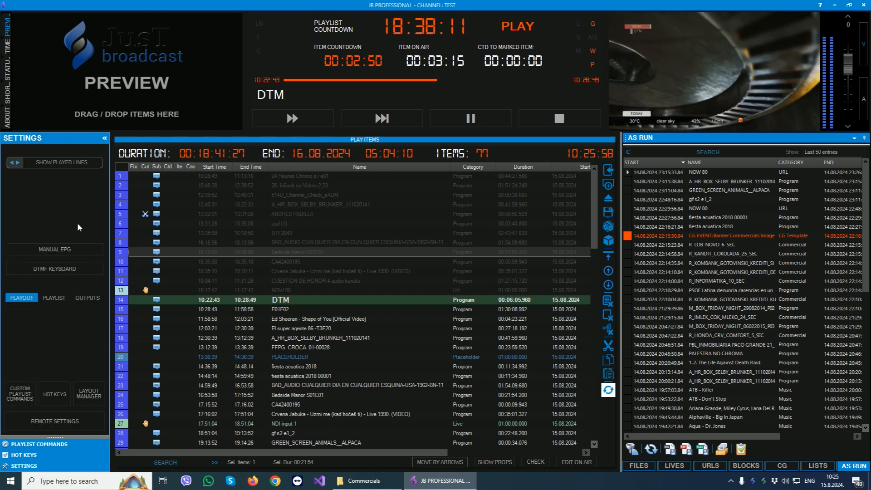
{"action": "left_click", "coordinate": [388, 235]}
{"action": "scroll", "coordinate": [387, 237], "scroll_direction": "down", "scroll_amount": 8}
{"action": "scroll", "coordinate": [392, 255], "scroll_direction": "up", "scroll_amount": 8}
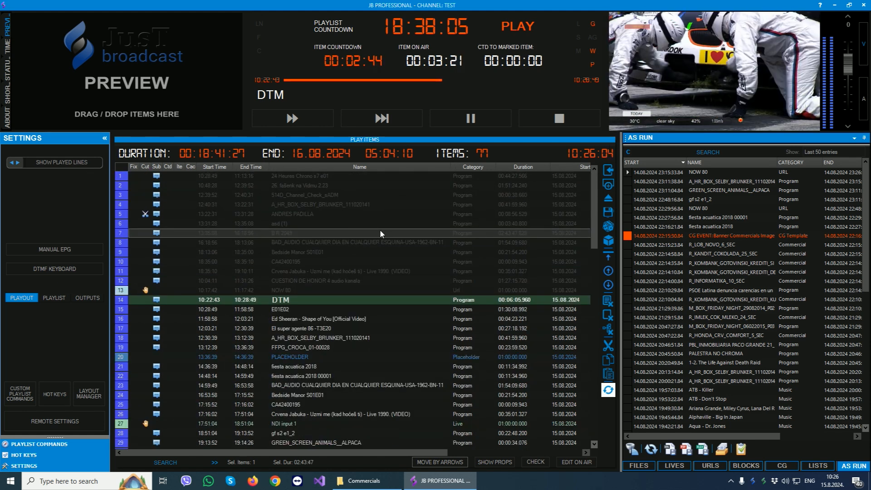
{"action": "left_click", "coordinate": [78, 162]}
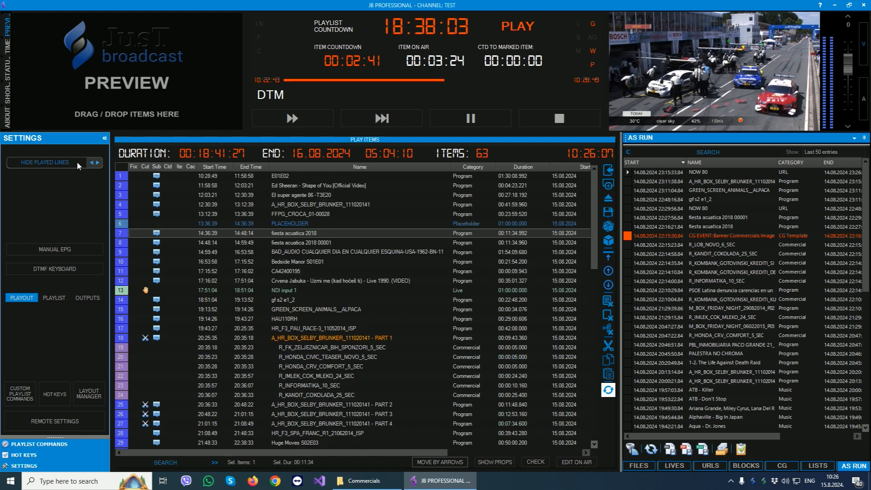
{"action": "left_click", "coordinate": [307, 281]}
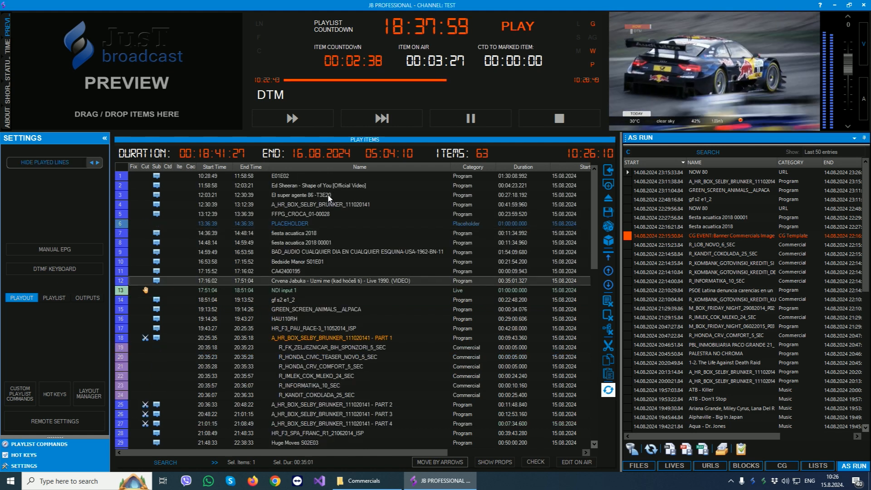
{"action": "left_click", "coordinate": [291, 175]}
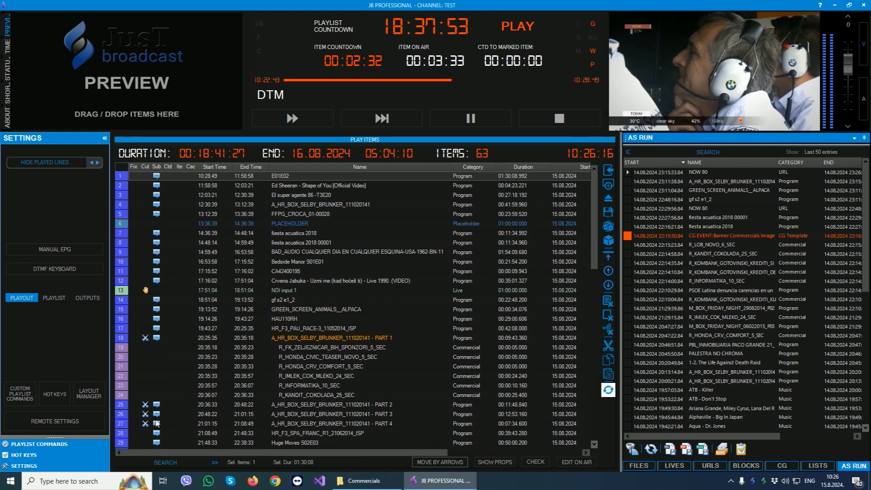
{"action": "left_click", "coordinate": [39, 444]}
Insert the MEDIA file R_EP_HZHB_24_SEC directly after BAD_AUDIO CUALQUIER DIA EN CUALQUIER ESQUINA-USA-1962-BN-11.
{"action": "left_click", "coordinate": [367, 244]}
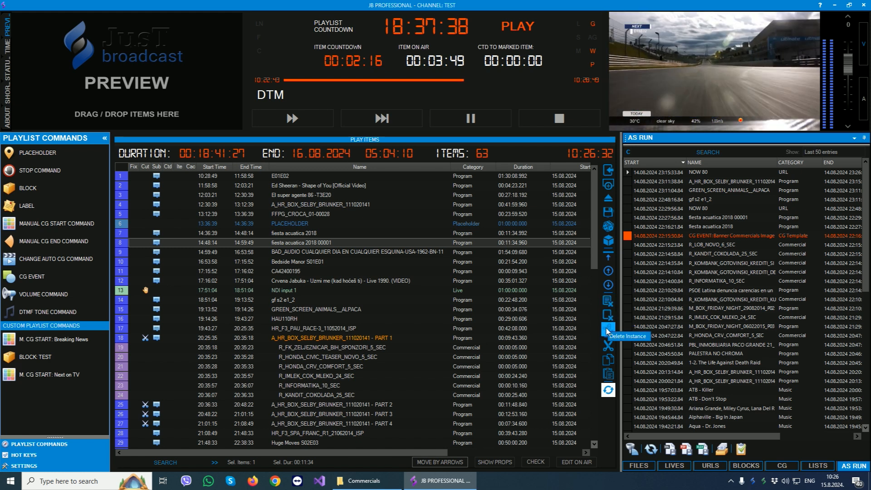
{"action": "left_click", "coordinate": [608, 390]}
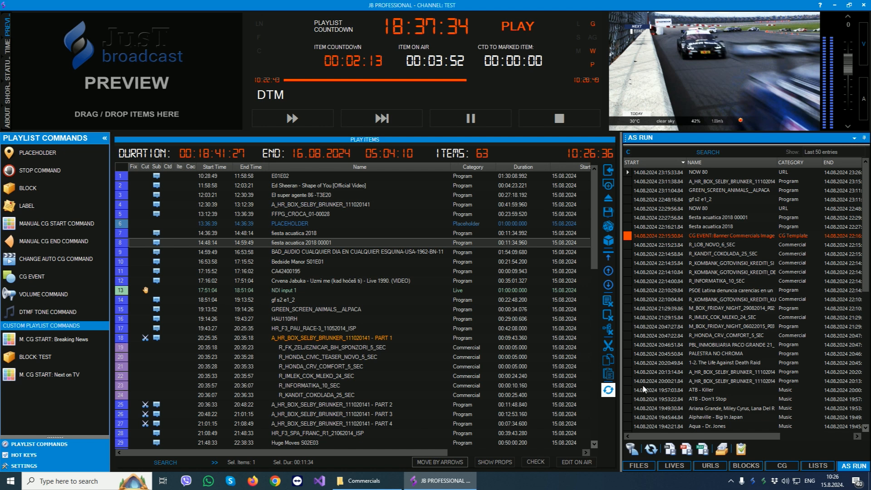
{"action": "left_click", "coordinate": [639, 466]}
{"action": "left_click", "coordinate": [752, 264]}
{"action": "left_click_drag", "start_coordinate": [752, 264], "coordinate": [306, 259]}
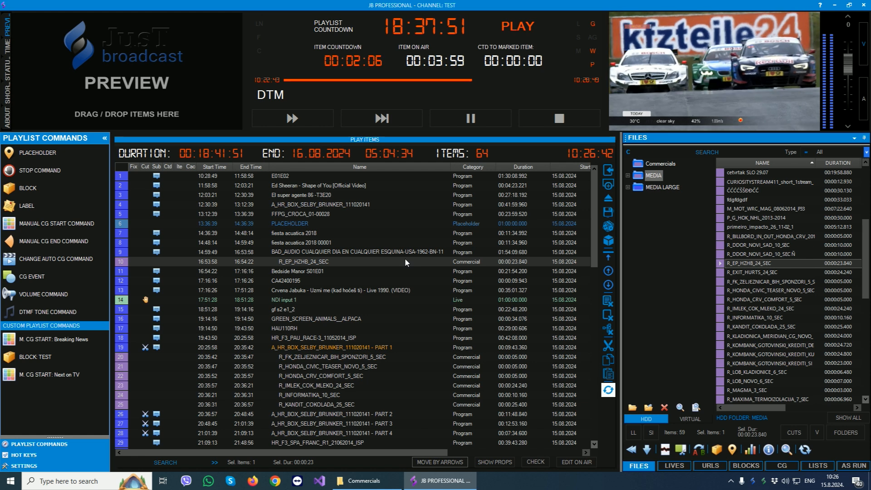
Move R_EP_HZHB_24_SEC after El super agente 86 -T3E20, after GREEN_SCREEN_ANIMALS__ALPACA, and back up to directly below CA42400195.
{"action": "left_click_drag", "start_coordinate": [341, 261], "coordinate": [286, 202]}
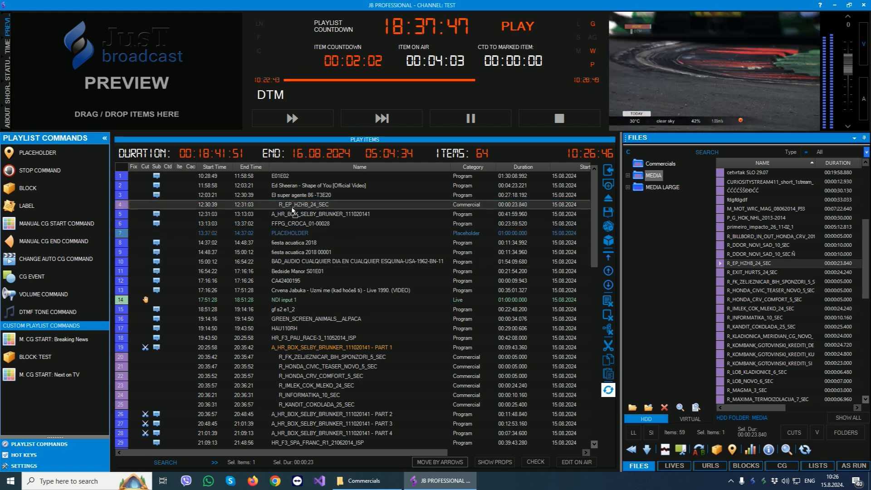
{"action": "left_click_drag", "start_coordinate": [281, 321], "coordinate": [271, 325]}
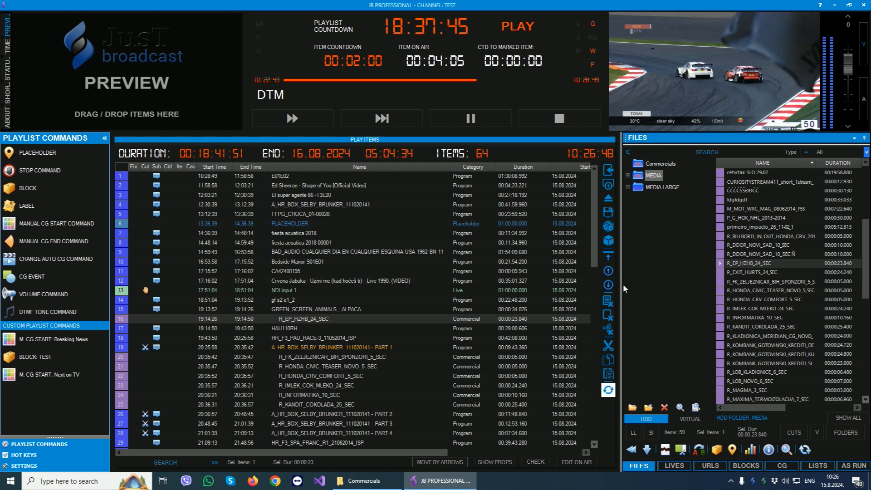
{"action": "left_click", "coordinate": [610, 271]}
{"action": "left_click", "coordinate": [610, 272]}
{"action": "left_click", "coordinate": [609, 271]}
{"action": "left_click", "coordinate": [610, 271]}
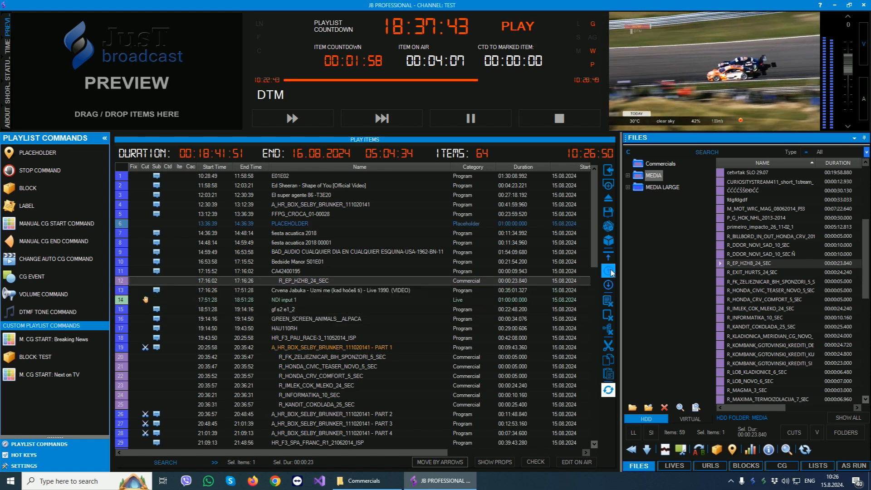
Enable moving by arrows, reposition R_EP_HZHB_24_SEC directly below NDI input 1, and disable the option again.
{"action": "left_click", "coordinate": [445, 461]}
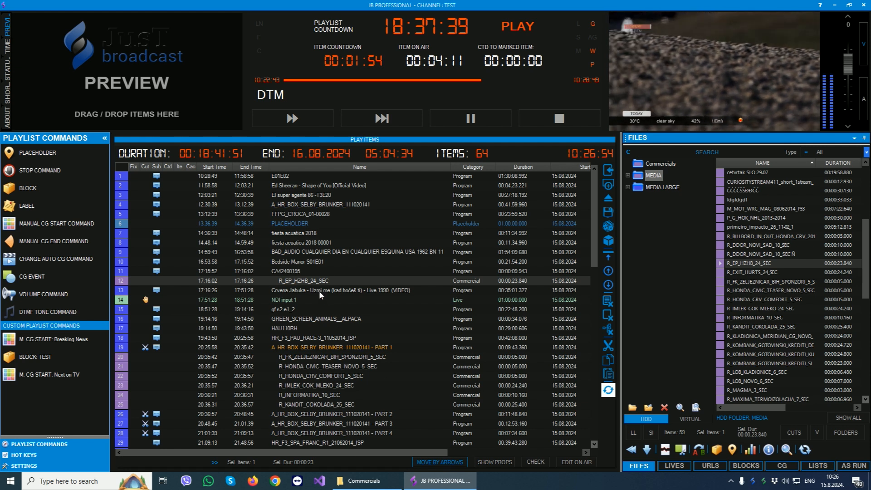
{"action": "key", "text": "Up"}
{"action": "key", "text": "Up"}
{"action": "key", "text": "Up"}
{"action": "key", "text": "Up"}
{"action": "key", "text": "Down"}
{"action": "key", "text": "Down"}
{"action": "key", "text": "Down"}
{"action": "key", "text": "Down"}
{"action": "key", "text": "Down"}
{"action": "key", "text": "Down"}
{"action": "key", "text": "Down"}
{"action": "key", "text": "Down"}
{"action": "key", "text": "Down"}
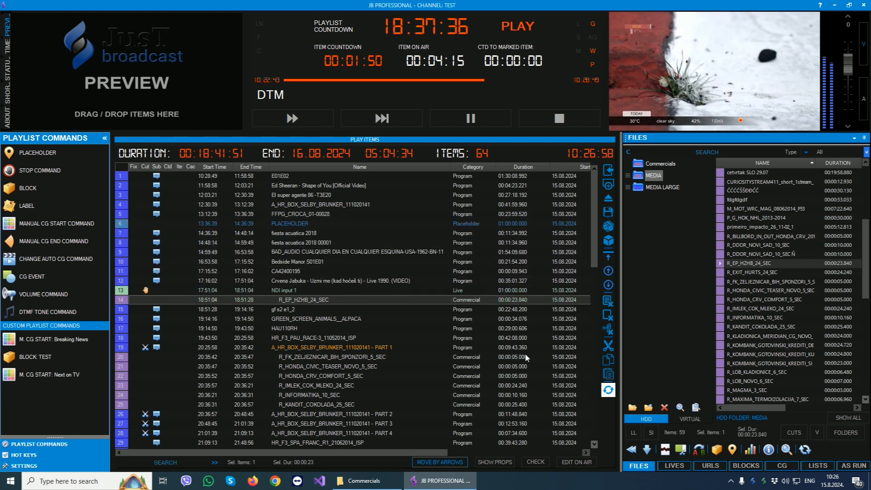
{"action": "left_click", "coordinate": [462, 462]}
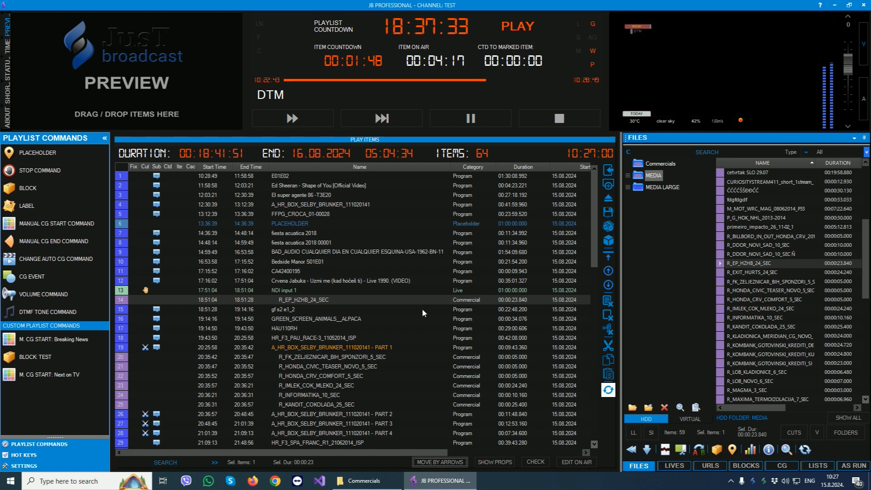
Open the properties of the playlist item GREEN_SCREEN_ANIMALS__ALPACA.
{"action": "left_click", "coordinate": [297, 243]}
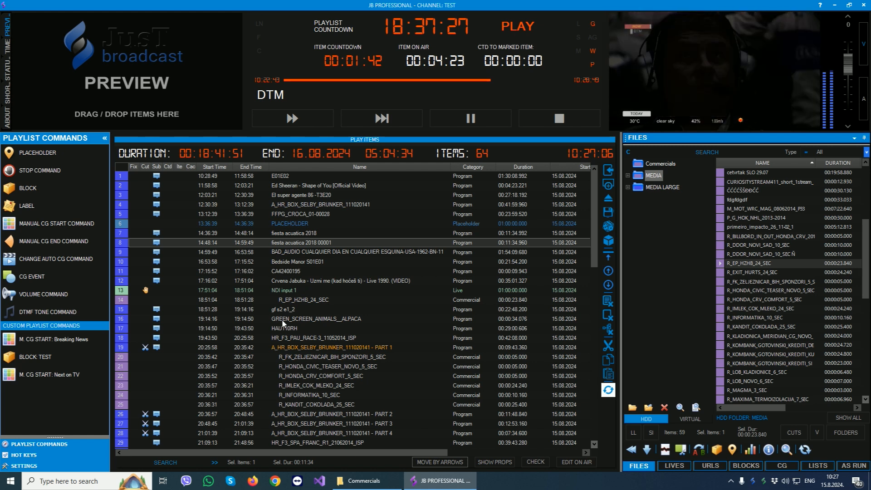
{"action": "double_click", "coordinate": [317, 319]}
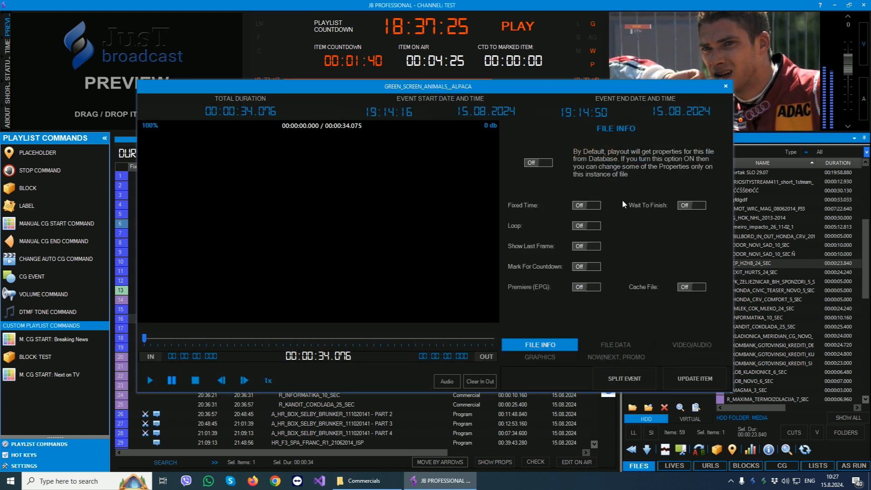
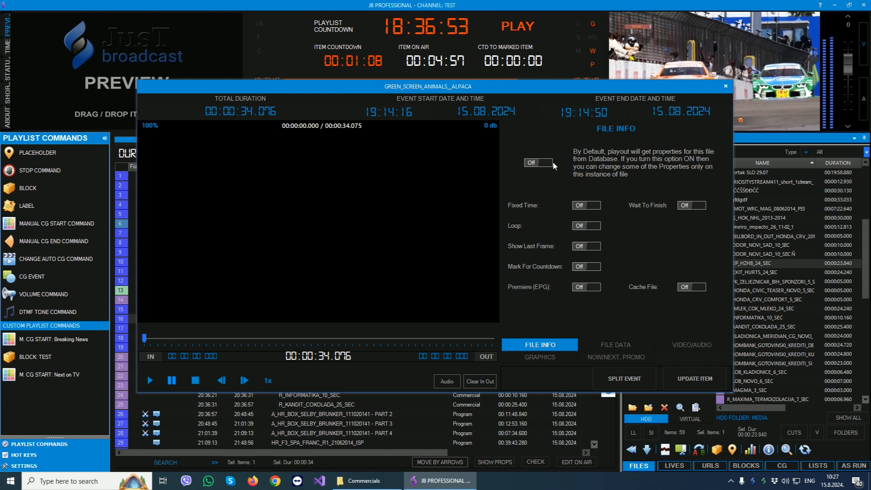
Review the item's File Data, Video/Audio, Graphics and Now/Next, Promo properties, then return to File Info.
{"action": "left_click", "coordinate": [615, 343]}
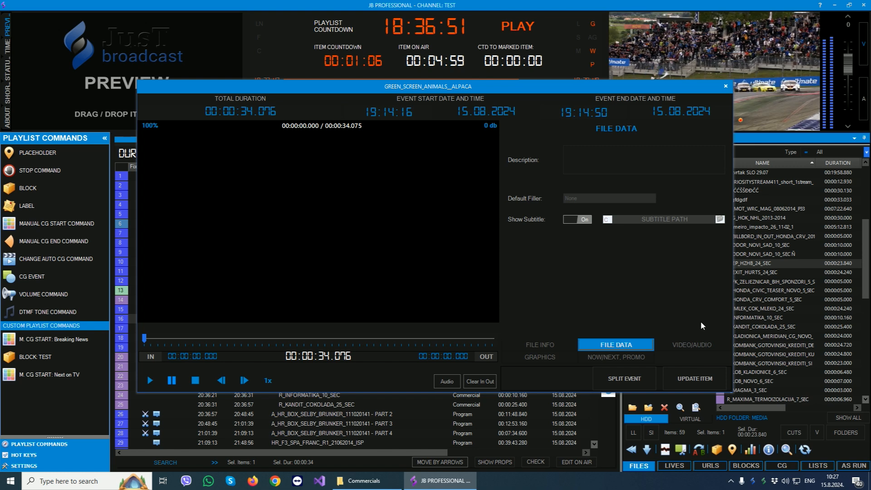
{"action": "left_click", "coordinate": [692, 345]}
{"action": "left_click", "coordinate": [547, 357]}
{"action": "left_click", "coordinate": [615, 357]}
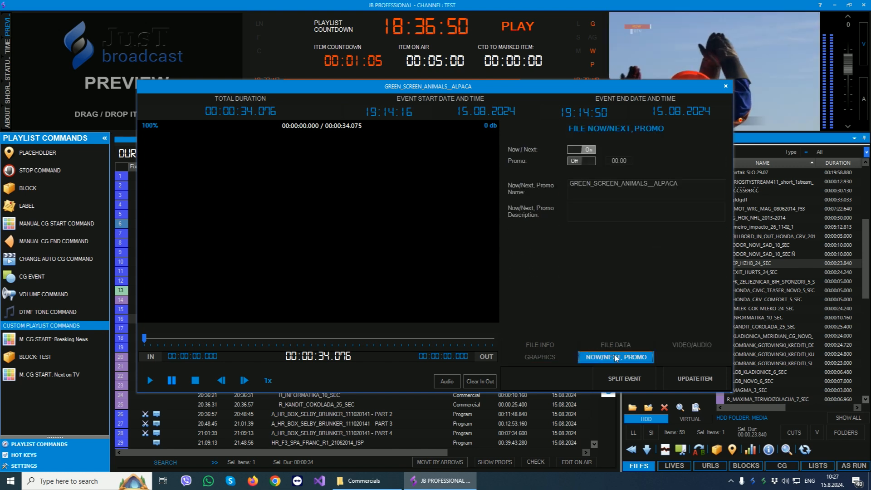
{"action": "left_click", "coordinate": [547, 345]}
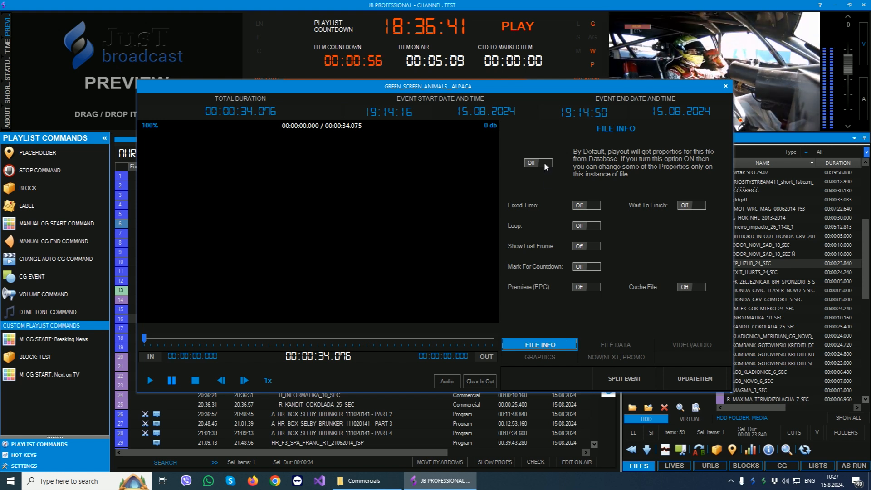
Turn on instance-only property changes and go through the editable File Data, Video/Audio, Graphics and Now/Next, Promo settings.
{"action": "left_click", "coordinate": [607, 349]}
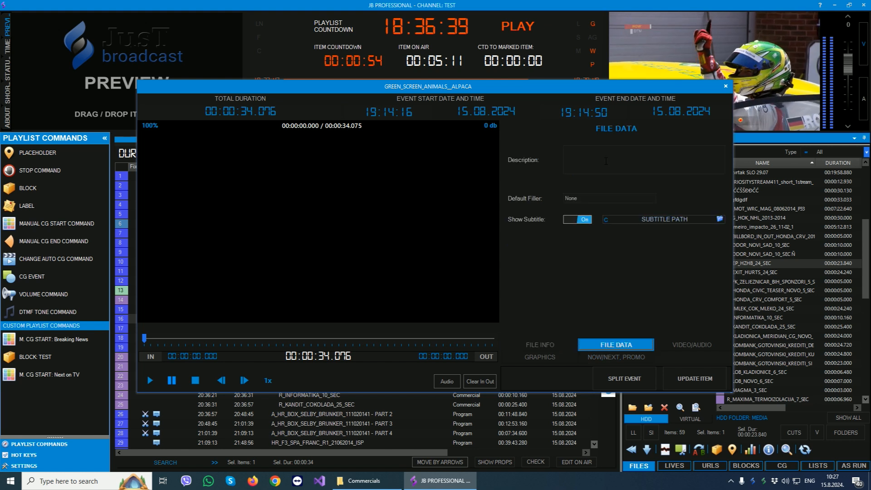
{"action": "left_click", "coordinate": [671, 342]}
{"action": "left_click", "coordinate": [547, 357]}
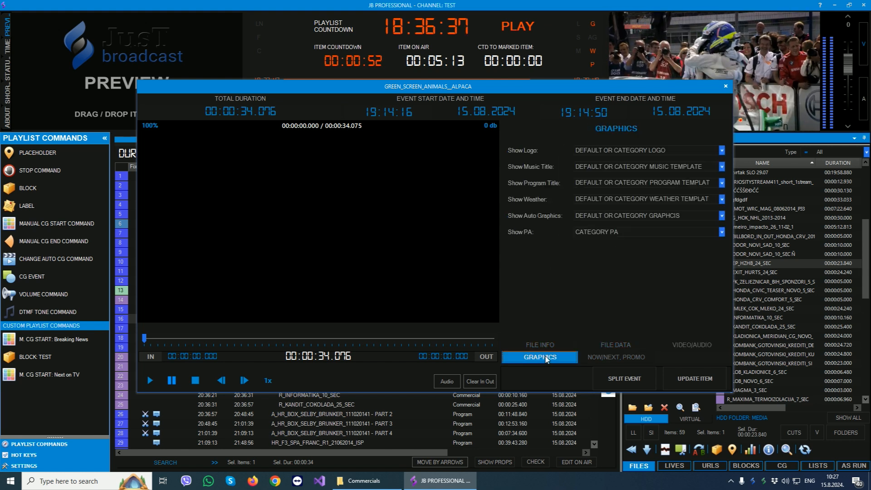
{"action": "left_click", "coordinate": [609, 357]}
{"action": "left_click", "coordinate": [690, 345]}
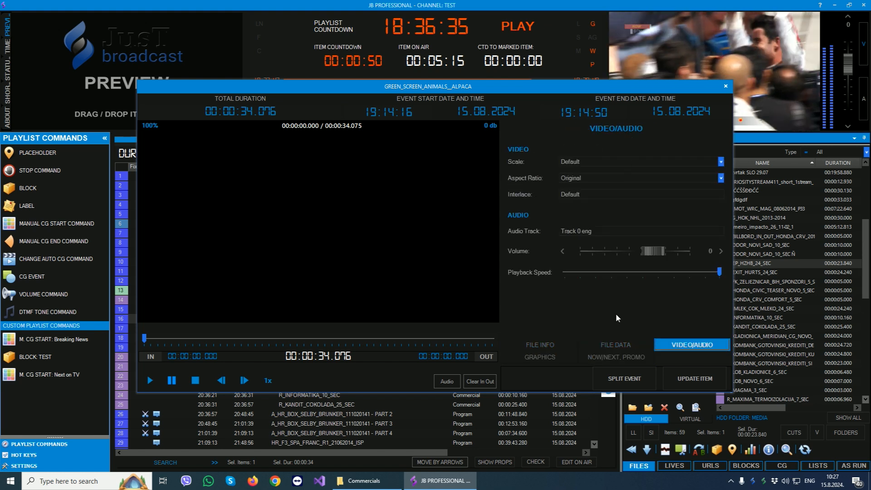
{"action": "left_click", "coordinate": [545, 356]}
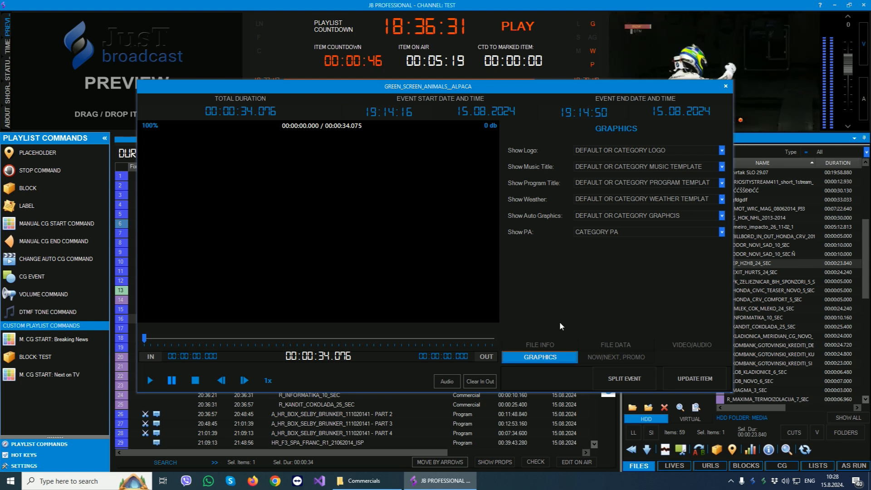
{"action": "left_click", "coordinate": [540, 346]}
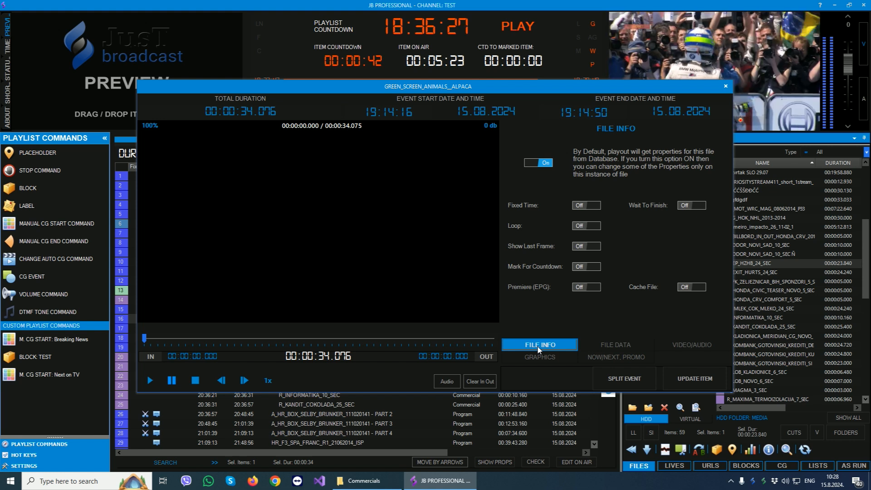
Go through all of the item's property pages once more and close its properties without updating the item.
{"action": "left_click", "coordinate": [632, 344]}
{"action": "left_click", "coordinate": [681, 344]}
{"action": "left_click", "coordinate": [547, 357]}
{"action": "left_click", "coordinate": [617, 356]}
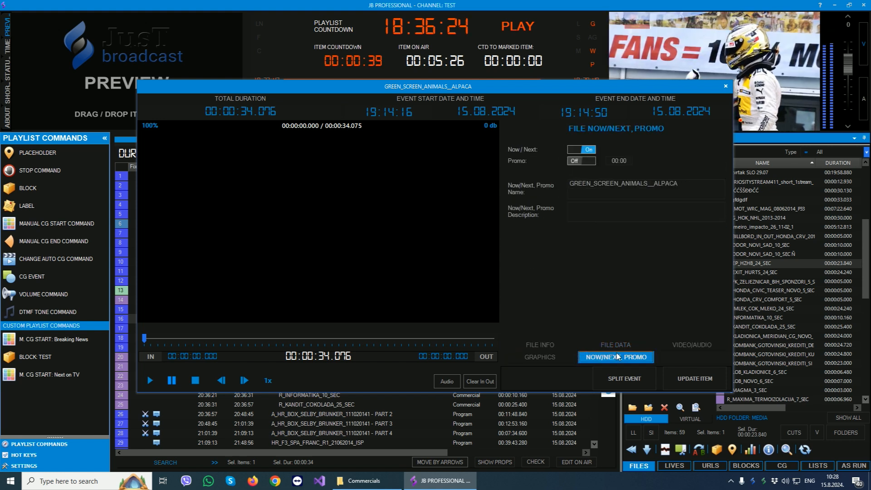
{"action": "left_click", "coordinate": [538, 345]}
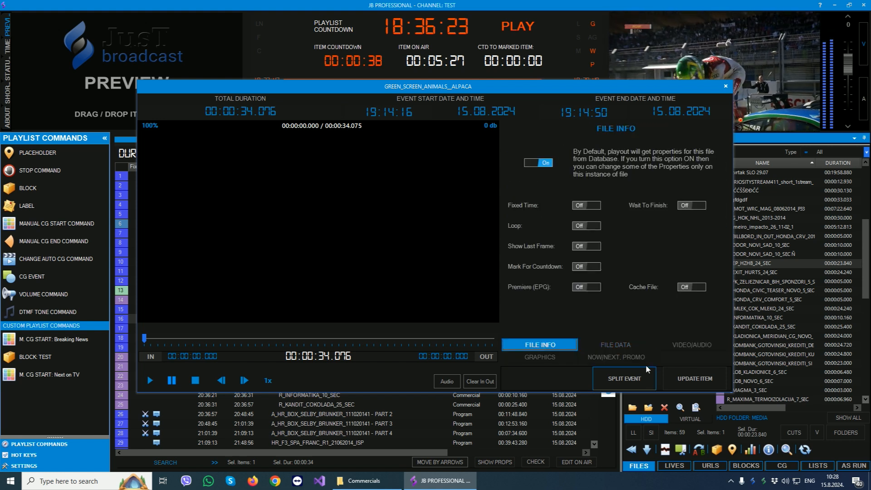
{"action": "left_click", "coordinate": [726, 87]}
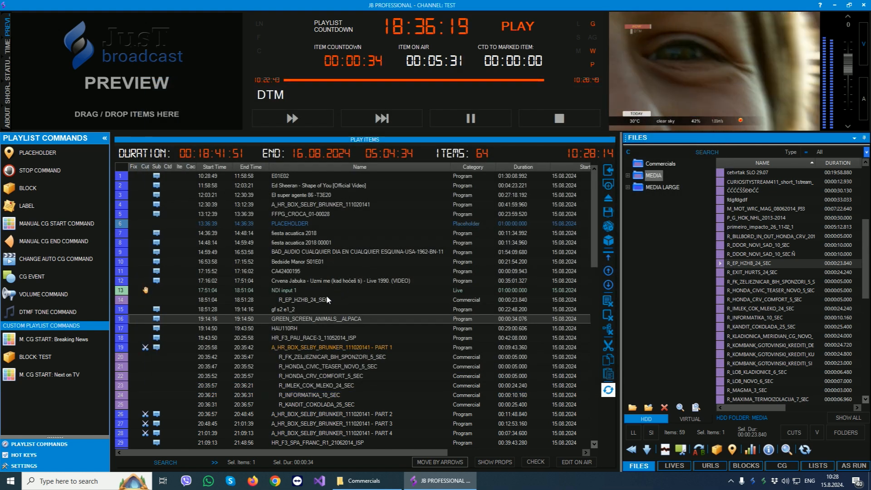
Give GREEN_SCREEN_ANIMALS__ALPACA a fixed start time of 19:00:00 and update the item.
{"action": "double_click", "coordinate": [280, 321]}
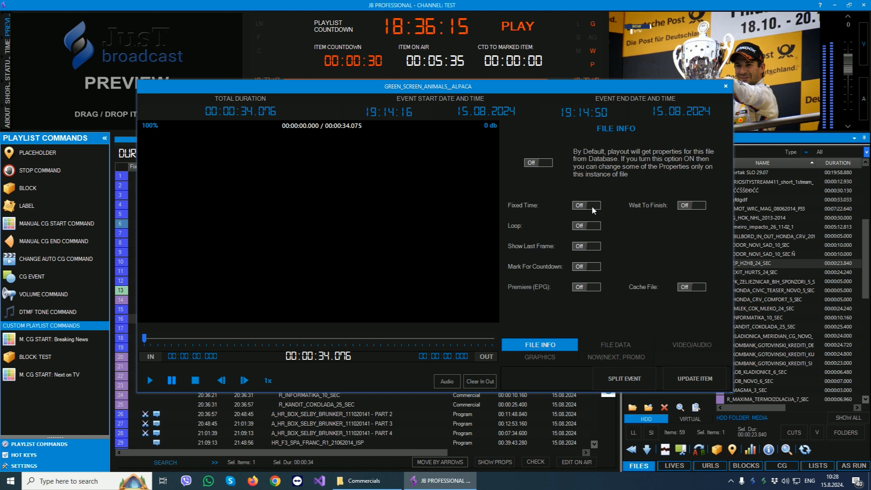
{"action": "left_click_drag", "start_coordinate": [382, 112], "coordinate": [415, 111]}
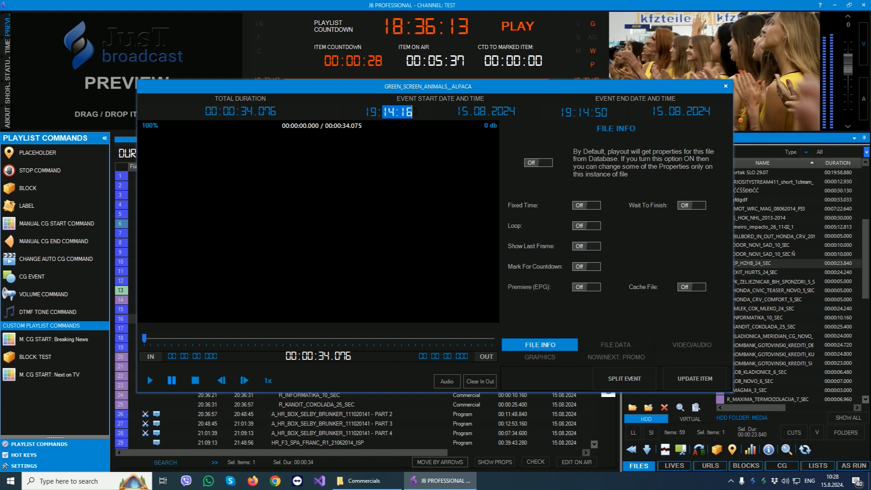
{"action": "type", "text": "00"}
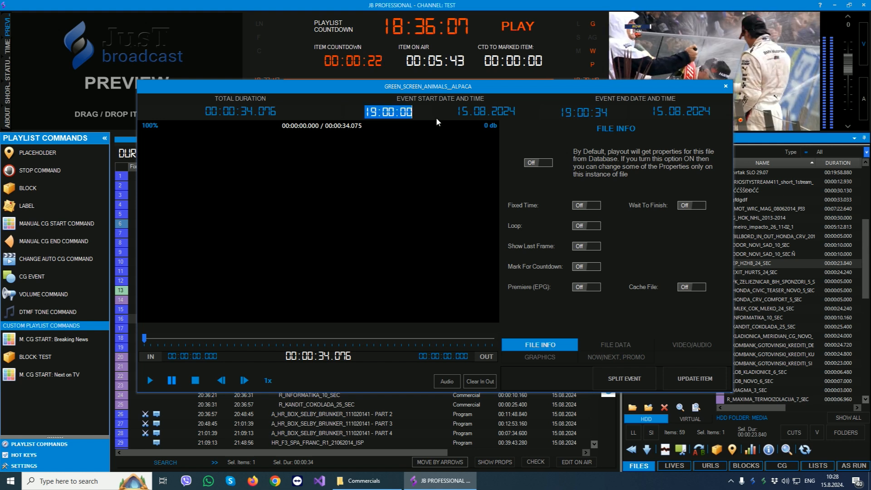
{"action": "left_click", "coordinate": [598, 205]}
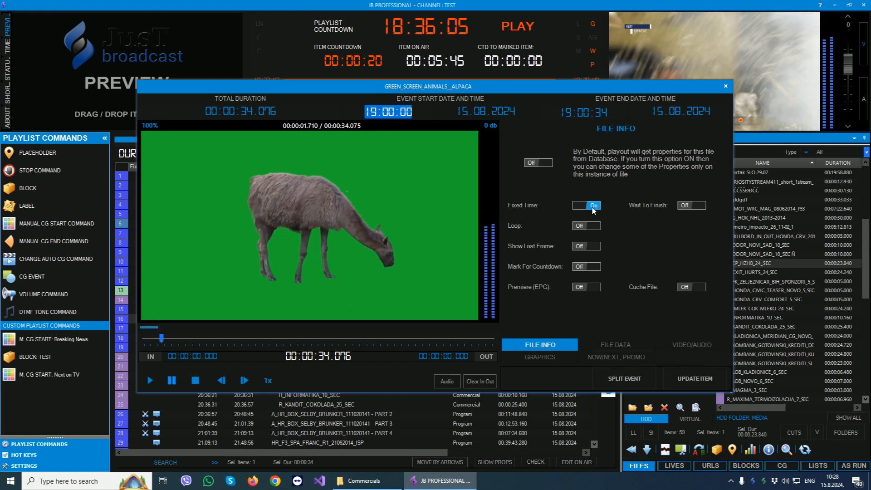
{"action": "left_click", "coordinate": [692, 381]}
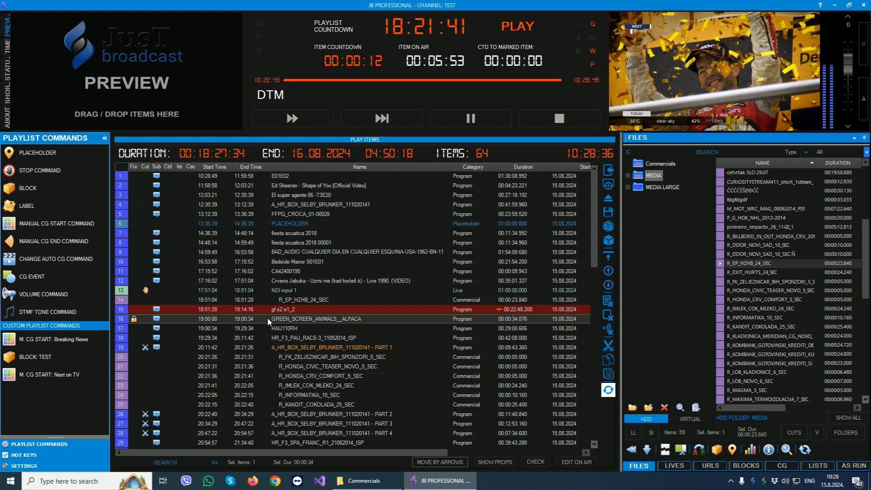
Set the fixed start time of GREEN_SCREEN_ANIMALS__ALPACA to 18:00:00 and update the item.
{"action": "left_click", "coordinate": [286, 293]}
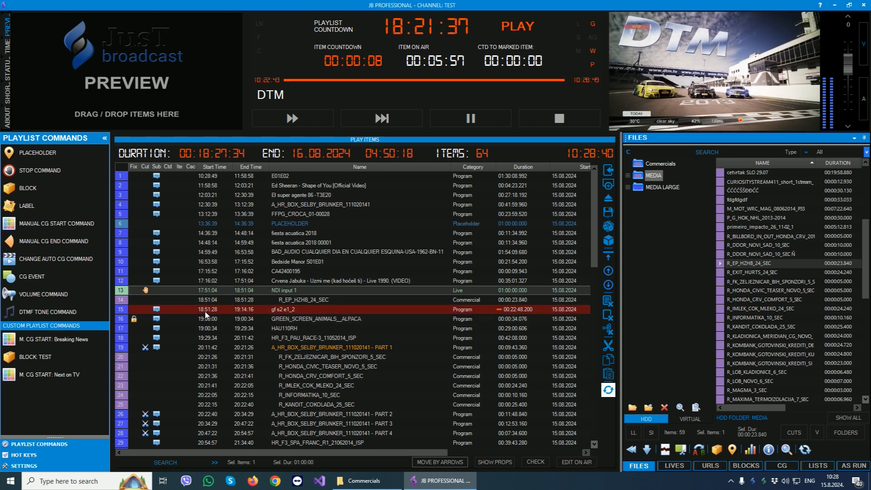
{"action": "double_click", "coordinate": [275, 323]}
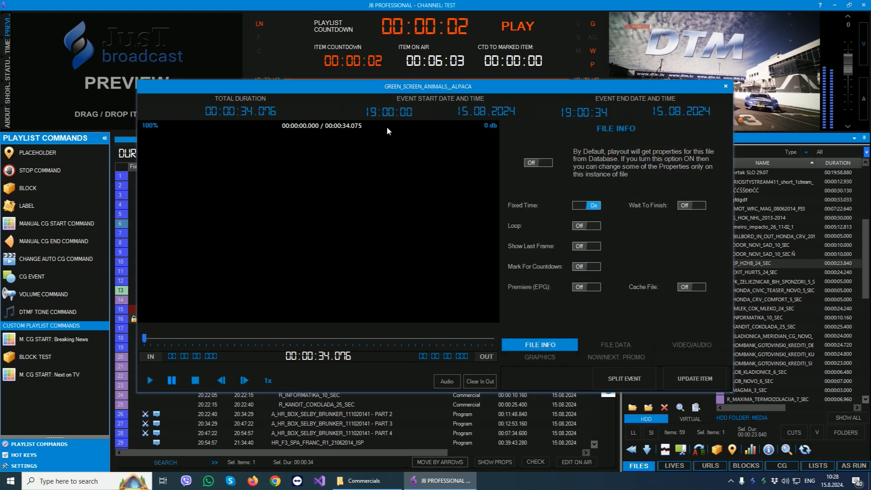
{"action": "left_click", "coordinate": [373, 112]}
{"action": "type", "text": "8"}
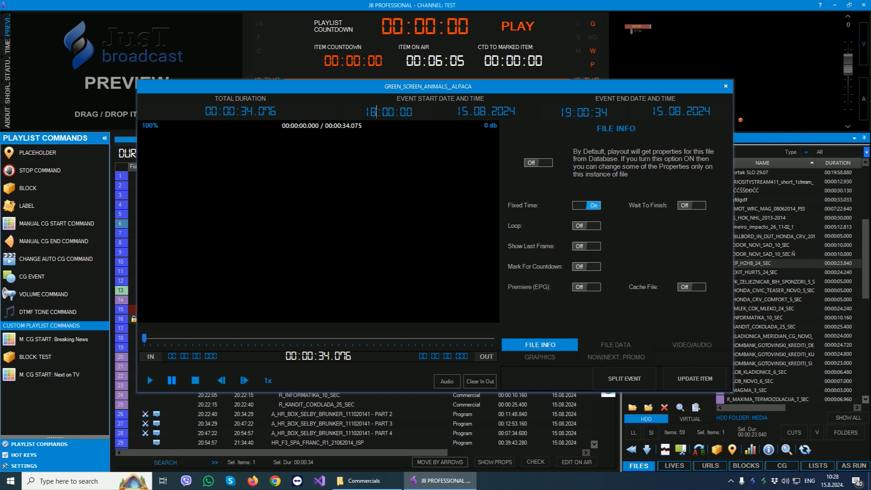
{"action": "left_click", "coordinate": [684, 380]}
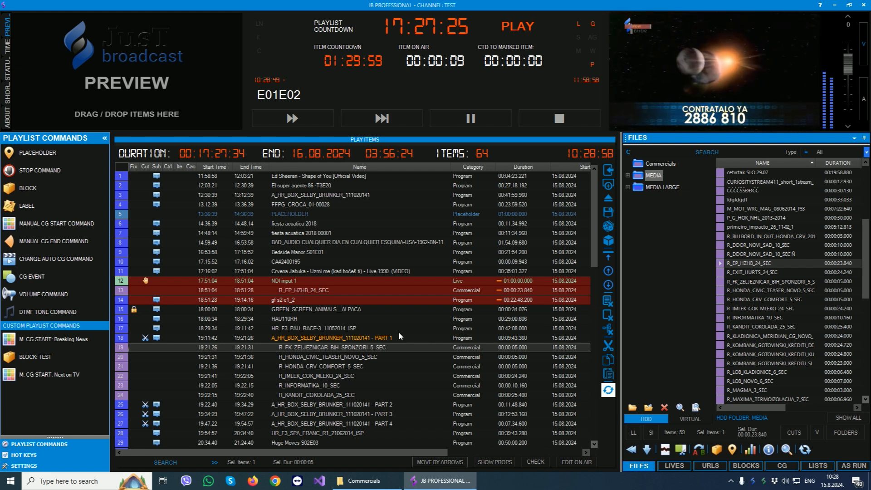
Enable Wait To Finish for GREEN_SCREEN_ANIMALS__ALPACA and update the item.
{"action": "double_click", "coordinate": [320, 309]}
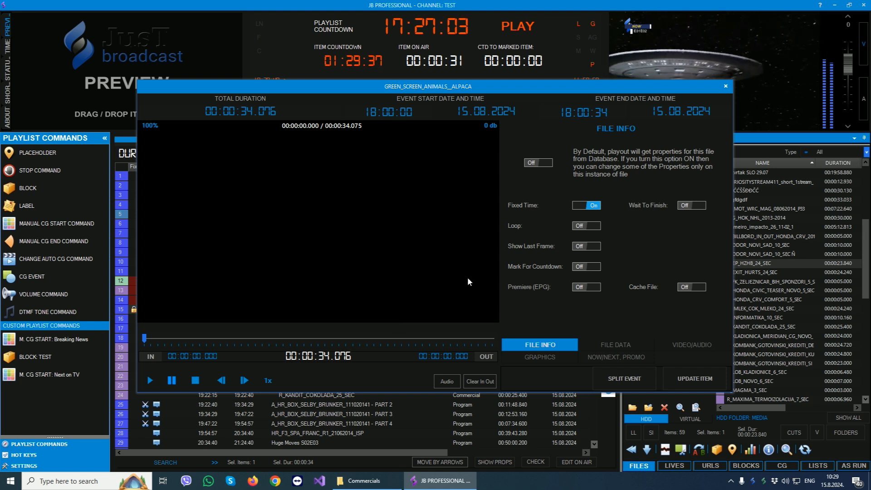
{"action": "left_click", "coordinate": [696, 206]}
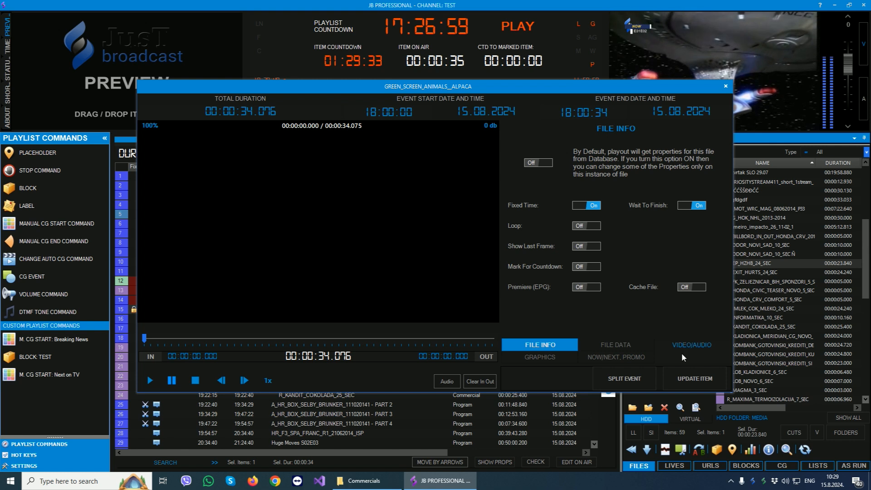
{"action": "left_click", "coordinate": [683, 375]}
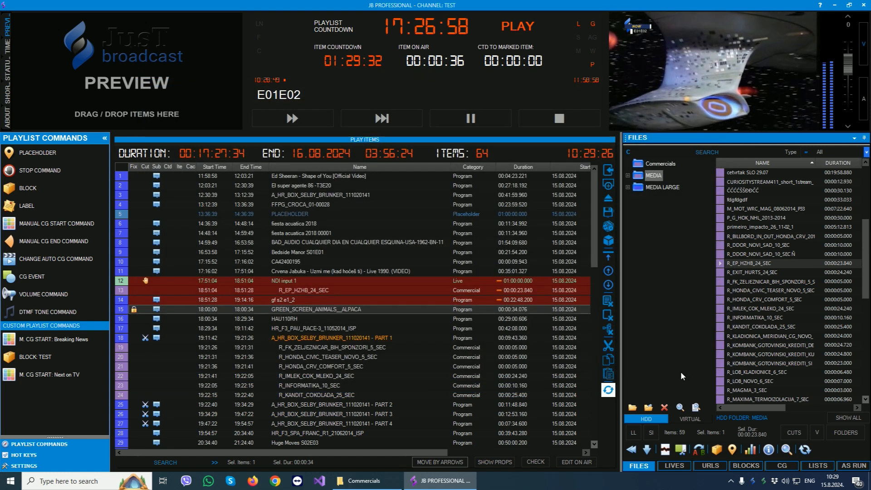
Select gf s2 e1_2, NDI input 1 and GREEN_SCREEN_ANIMALS__ALPACA in turn to compare their scheduled times.
{"action": "left_click", "coordinate": [287, 300]}
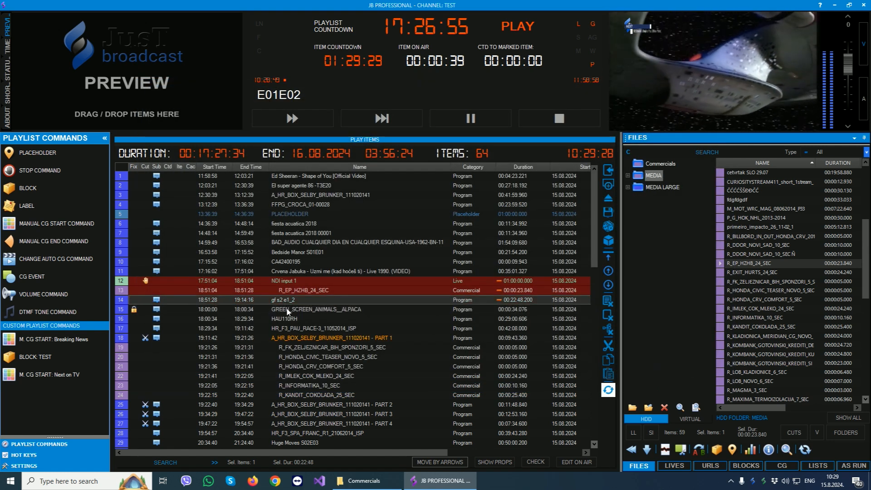
{"action": "left_click", "coordinate": [287, 282]}
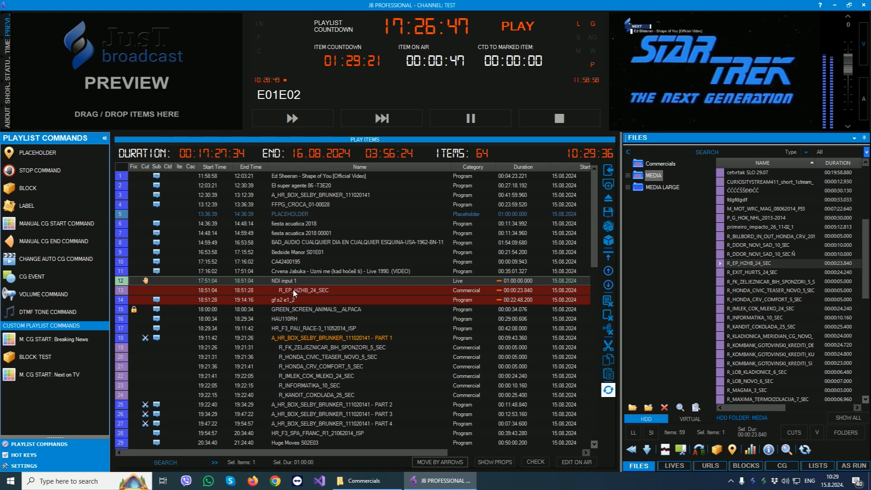
{"action": "left_click", "coordinate": [287, 301]}
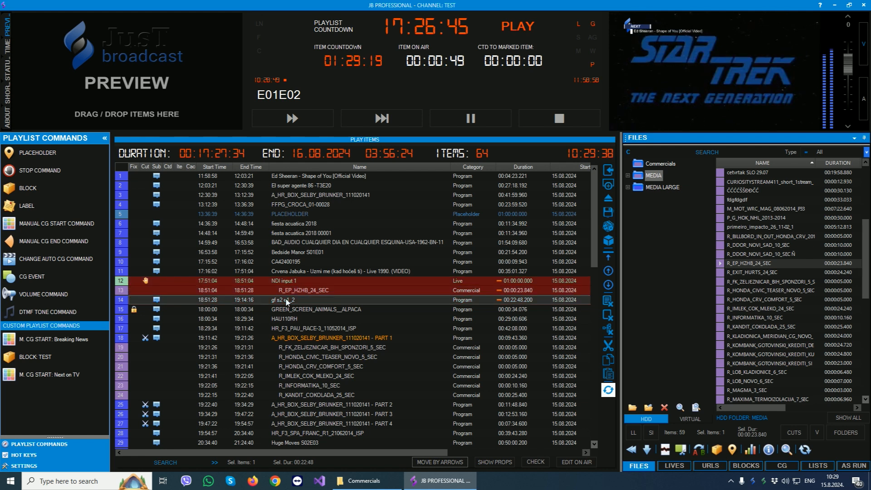
{"action": "left_click", "coordinate": [289, 309]}
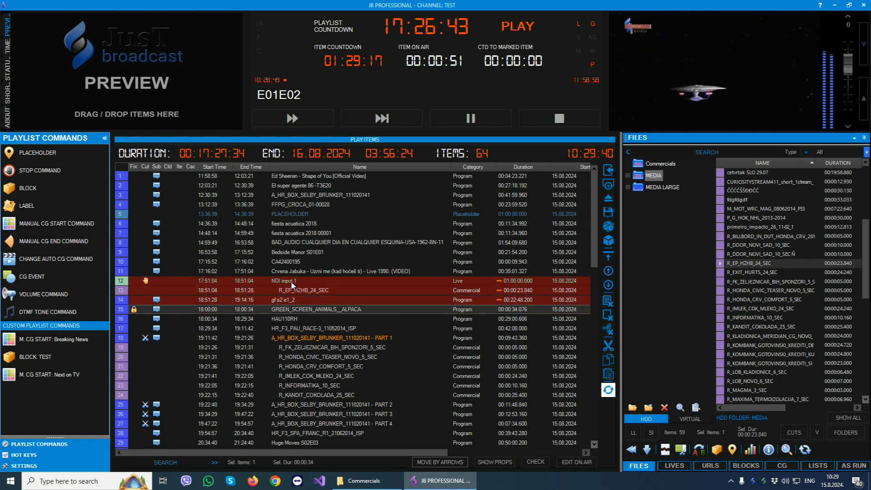
Set the fixed start time of GREEN_SCREEN_ANIMALS__ALPACA to 20:00:00 and update the item.
{"action": "double_click", "coordinate": [307, 311]}
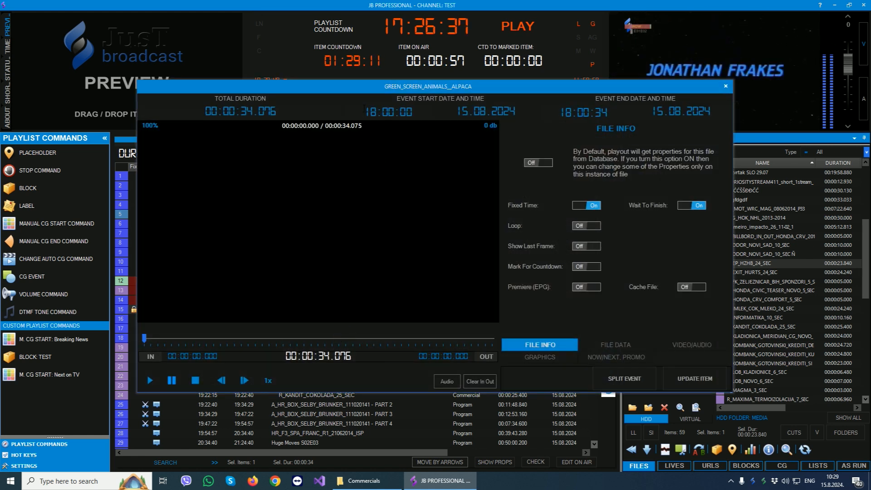
{"action": "left_click_drag", "start_coordinate": [365, 109], "coordinate": [438, 112]}
{"action": "type", "text": "20:00:0"}
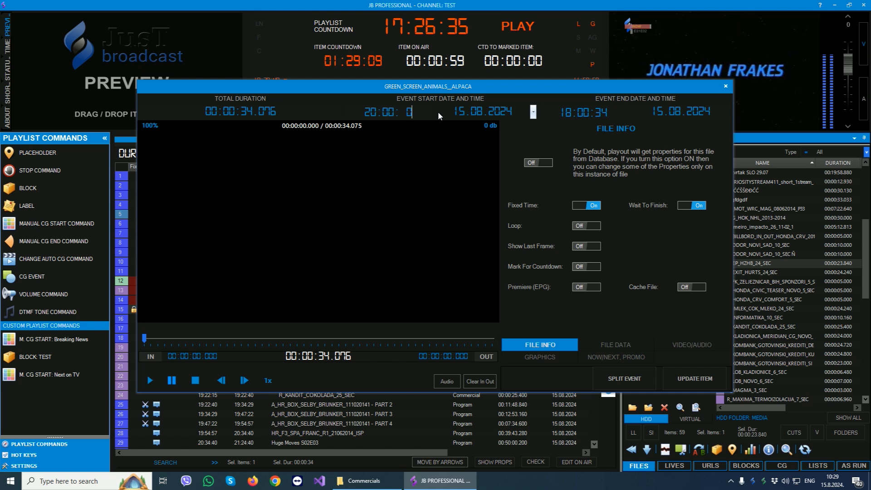
{"action": "type", "text": "0"}
{"action": "key", "text": "Return"}
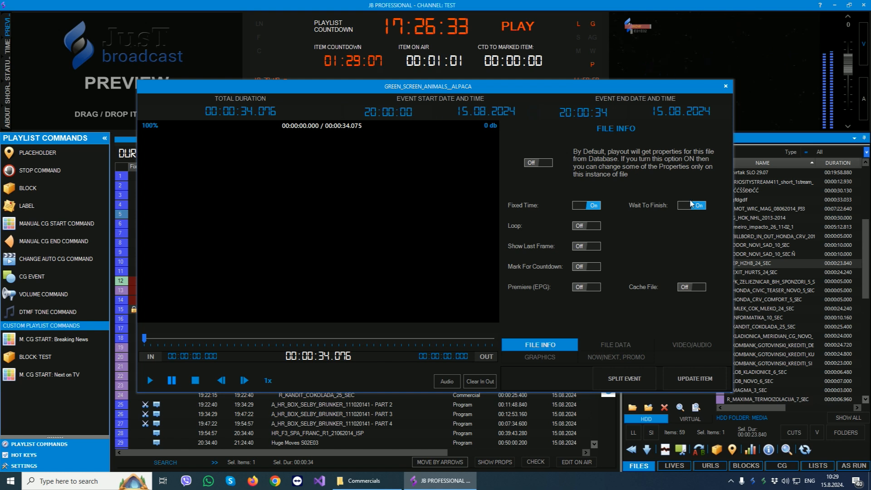
{"action": "left_click", "coordinate": [685, 380]}
{"action": "left_click", "coordinate": [402, 354]}
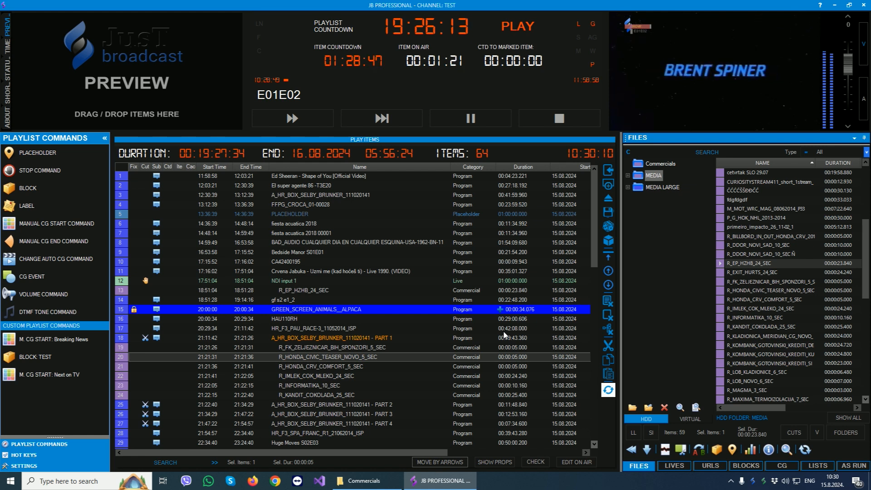
Compare gf s2 e1_2 with GREEN_SCREEN_ANIMALS__ALPACA, then view the context commands available for the fixed item and dismiss them.
{"action": "left_click", "coordinate": [279, 300]}
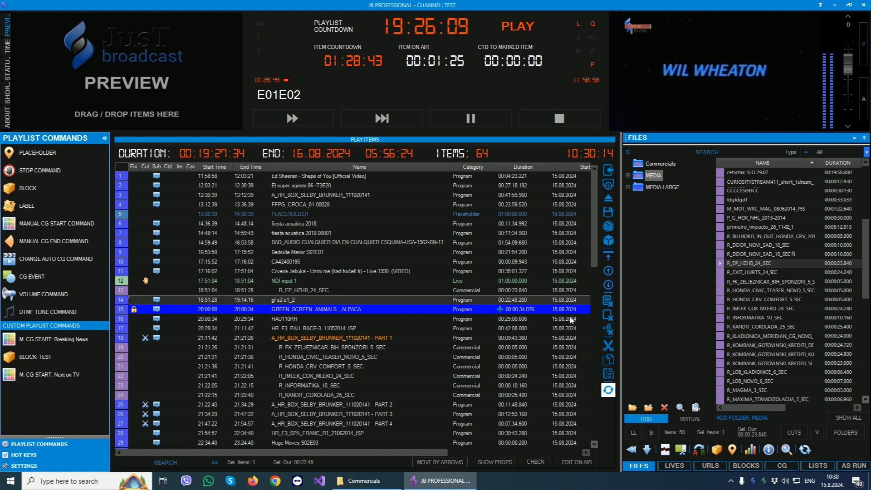
{"action": "left_click", "coordinate": [522, 310]}
{"action": "scroll", "coordinate": [394, 329], "scroll_direction": "down", "scroll_amount": 4}
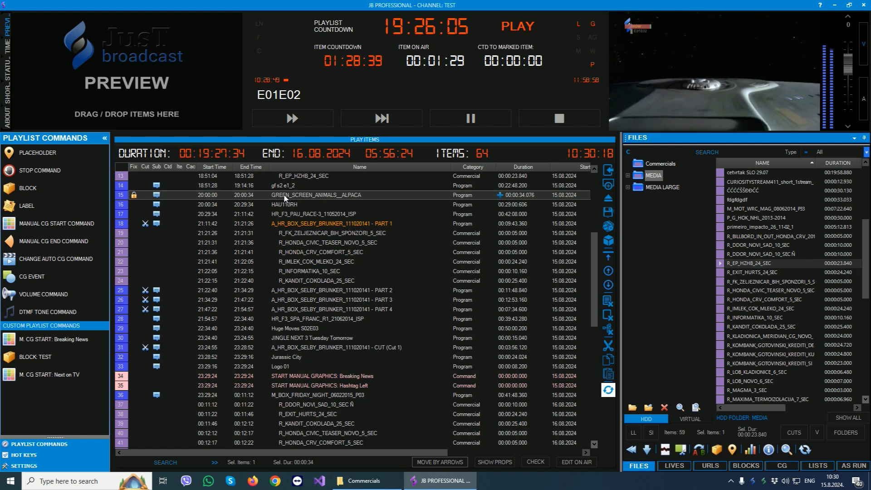
{"action": "right_click", "coordinate": [285, 198]}
{"action": "mouse_move", "coordinate": [338, 199]}
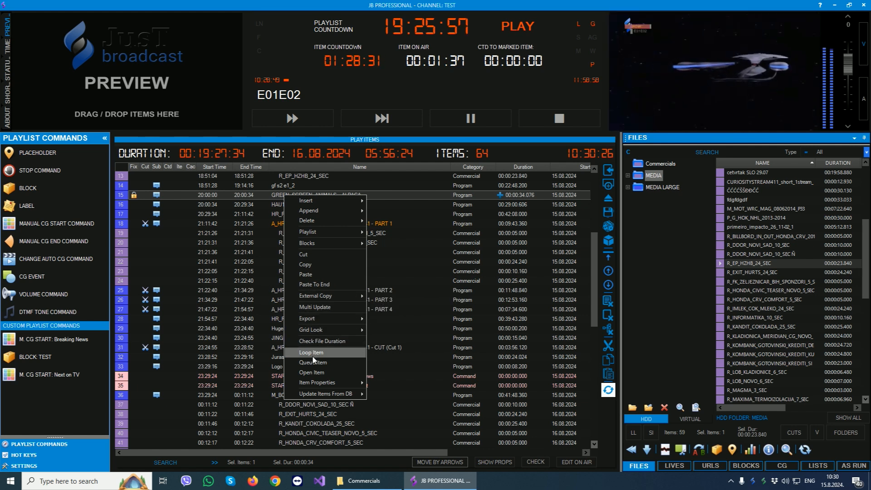
{"action": "left_click", "coordinate": [431, 278]}
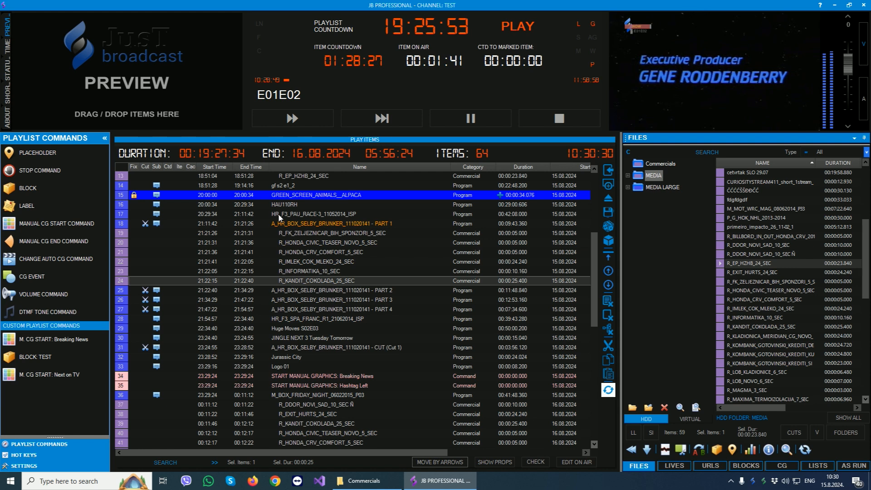
Review the properties of R_KANDIT_COKOLADA_25_SEC from time and file info through audio, CG and now/next, then hide the properties.
{"action": "left_click", "coordinate": [497, 461]}
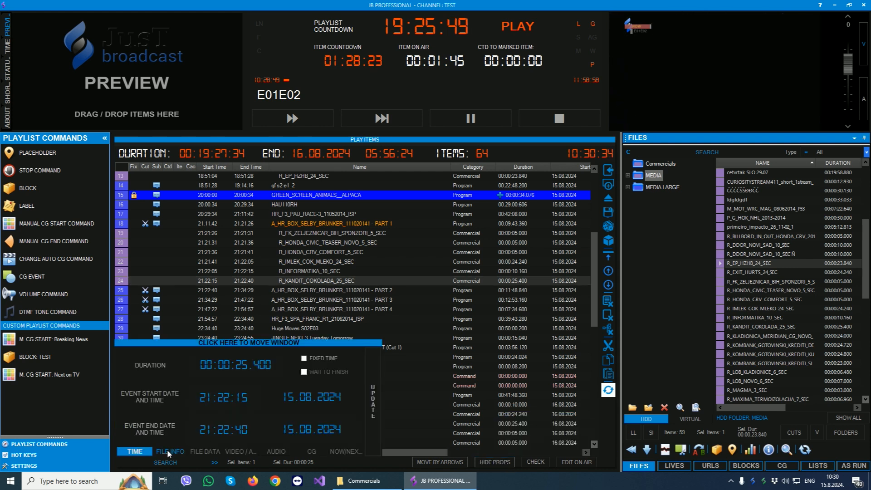
{"action": "left_click", "coordinate": [168, 450]}
{"action": "left_click", "coordinate": [204, 450]}
{"action": "left_click", "coordinate": [239, 450]}
{"action": "left_click", "coordinate": [275, 451]}
{"action": "left_click", "coordinate": [309, 452]}
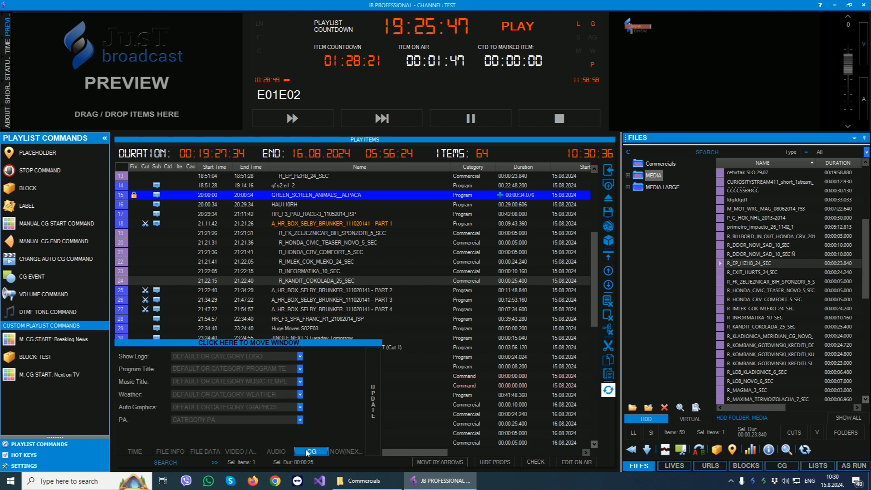
{"action": "left_click", "coordinate": [345, 452]}
{"action": "left_click", "coordinate": [137, 451]}
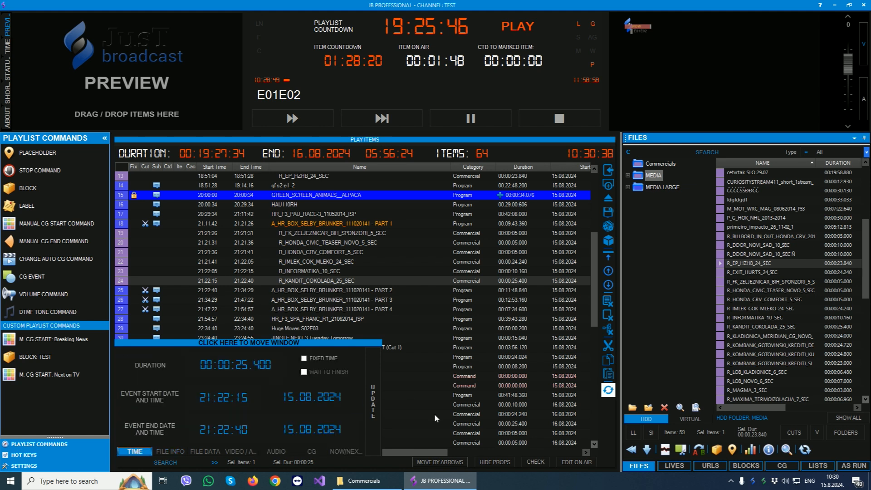
{"action": "left_click", "coordinate": [497, 461]}
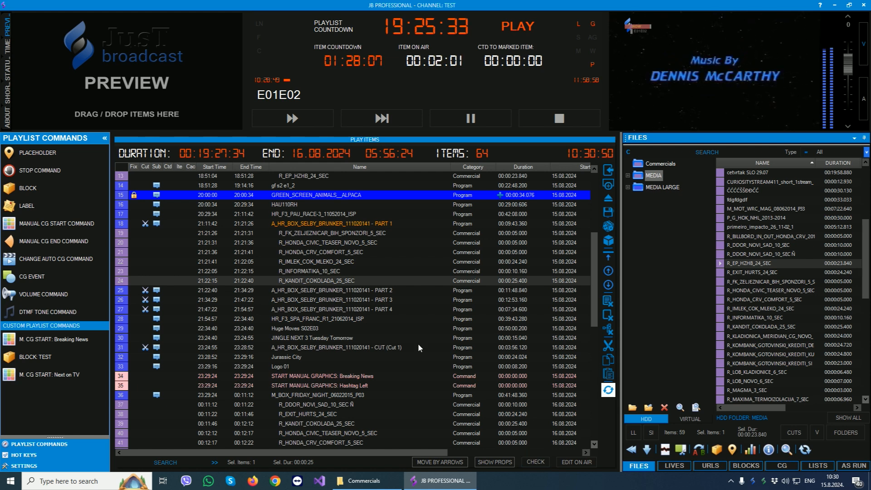
Select A_HR_BOX_SELBY_BRUNKER_111020141 - PART 3 and review the channel's playlist, outputs and playout quick settings.
{"action": "left_click", "coordinate": [395, 299]}
{"action": "left_click", "coordinate": [25, 465]}
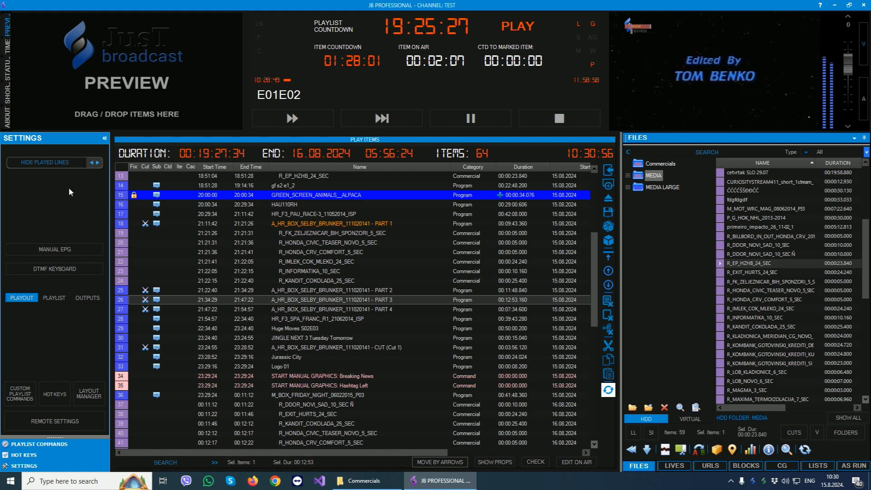
{"action": "left_click", "coordinate": [54, 297]}
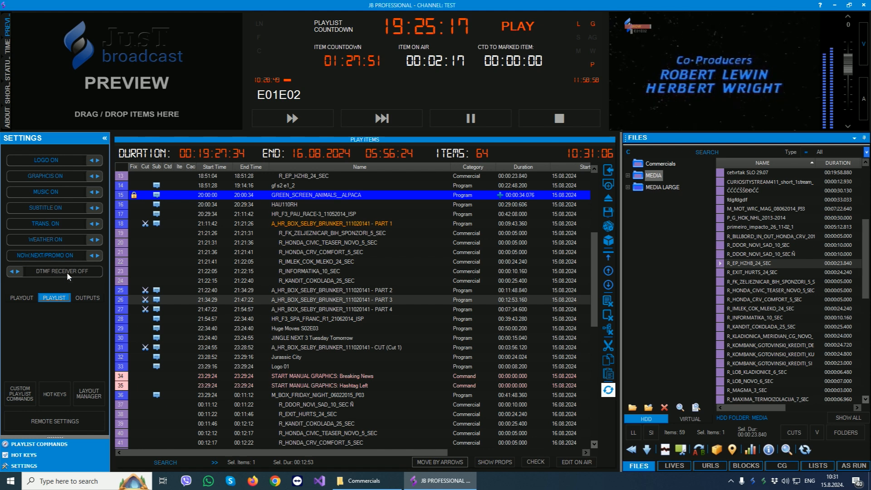
{"action": "left_click", "coordinate": [83, 299]}
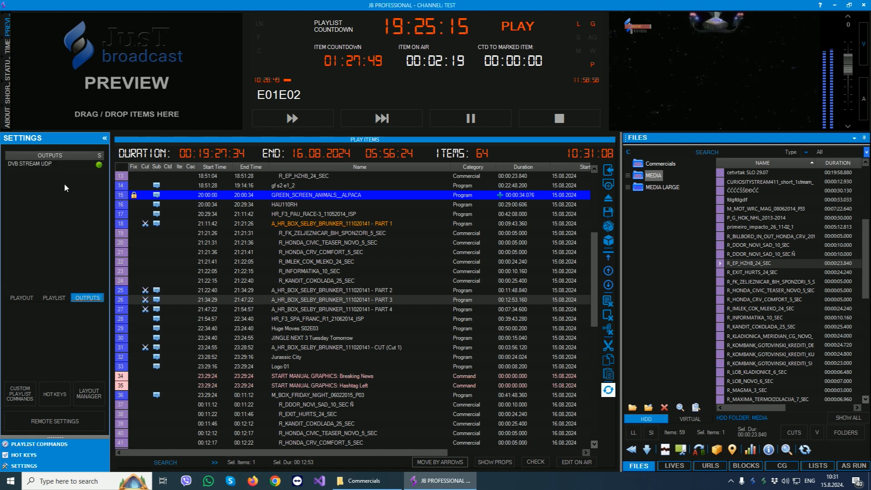
{"action": "left_click", "coordinate": [22, 298]}
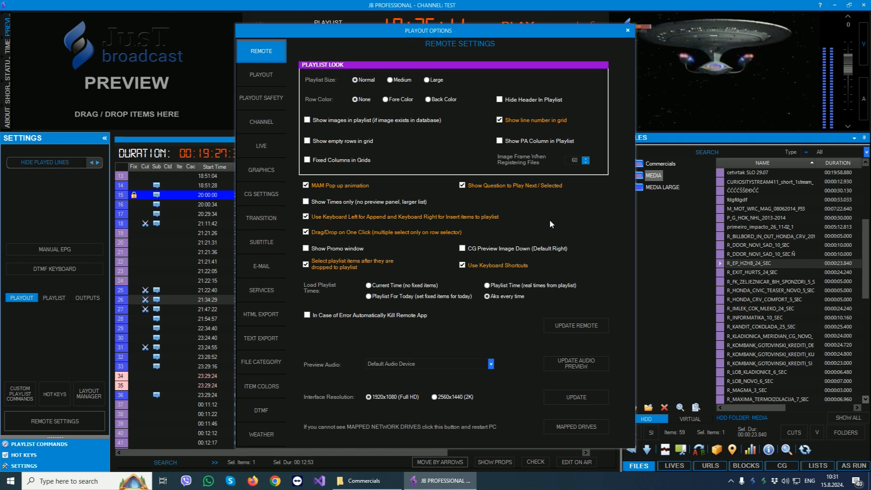
In the remote settings, apply Fore Color and then Back Color as the playlist row color, updating the remote each time.
{"action": "left_click_drag", "start_coordinate": [411, 33], "coordinate": [663, 40]}
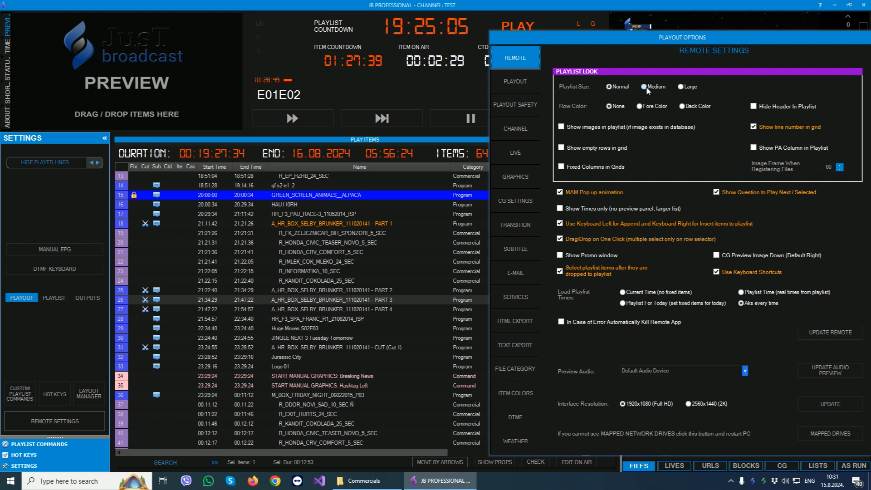
{"action": "left_click", "coordinate": [640, 107]}
{"action": "left_click", "coordinate": [829, 335]}
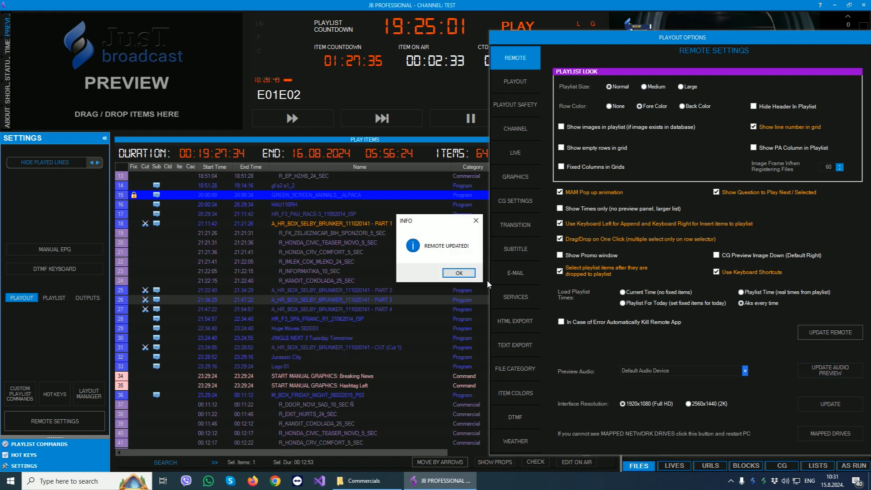
{"action": "left_click", "coordinate": [458, 271]}
{"action": "left_click", "coordinate": [682, 107]}
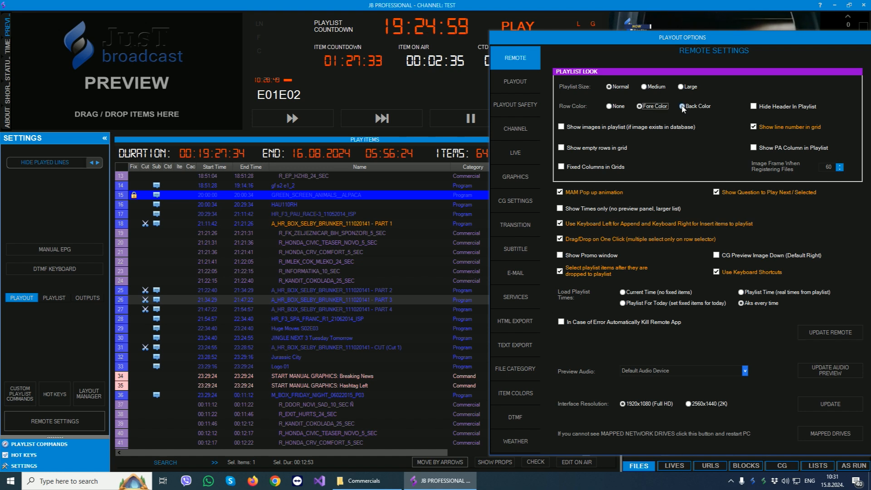
{"action": "left_click", "coordinate": [811, 339]}
{"action": "left_click", "coordinate": [456, 271]}
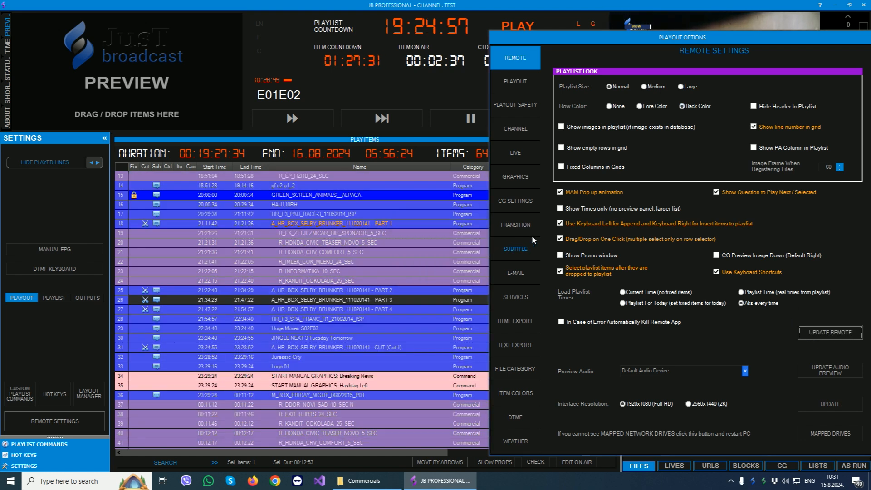
Apply the Medium and then the Large playlist size, updating the remote settings after each change.
{"action": "left_click", "coordinate": [654, 87]}
{"action": "left_click", "coordinate": [830, 332]}
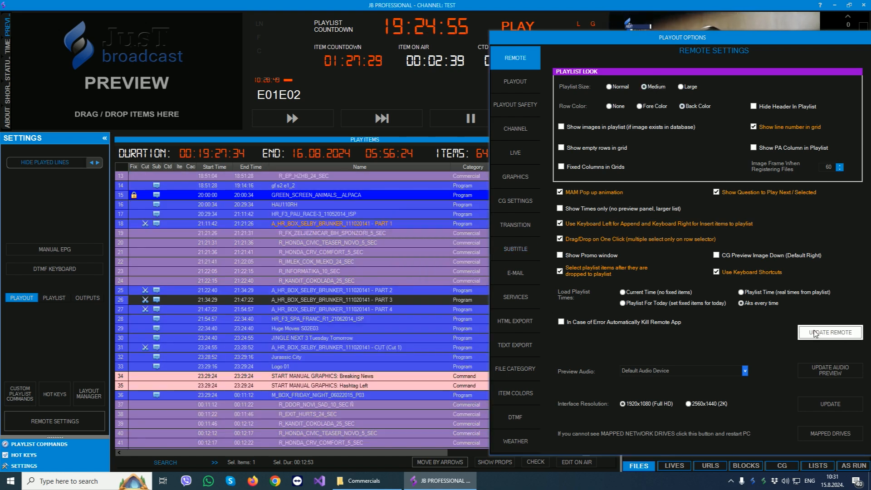
{"action": "left_click", "coordinate": [460, 273]}
{"action": "left_click", "coordinate": [681, 87]}
{"action": "left_click", "coordinate": [820, 333]}
{"action": "left_click", "coordinate": [456, 272]}
Turn on the display of images in the playlist and update the remote settings.
{"action": "left_click", "coordinate": [581, 127]}
{"action": "left_click", "coordinate": [816, 331]}
{"action": "left_click", "coordinate": [456, 271]}
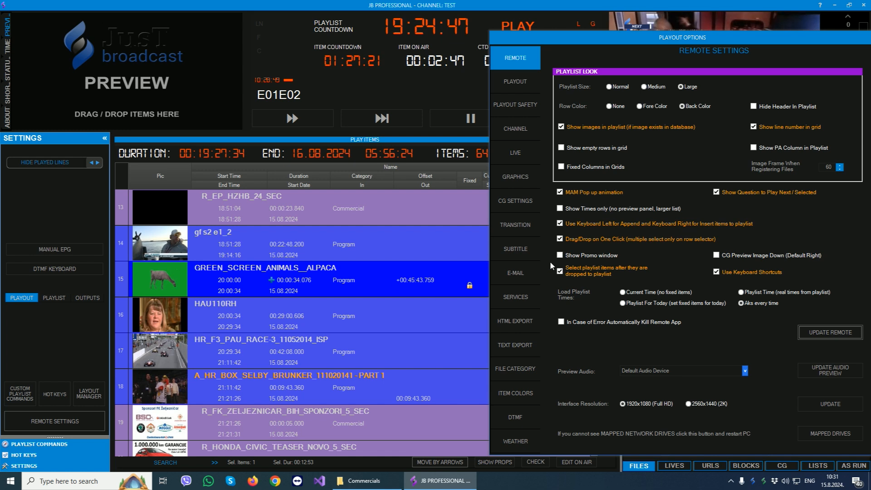
Set the playlist row color to None, turn off images in the playlist and update the remote settings.
{"action": "left_click", "coordinate": [613, 108]}
{"action": "left_click", "coordinate": [623, 128]}
{"action": "left_click", "coordinate": [830, 331]}
{"action": "left_click", "coordinate": [459, 272]}
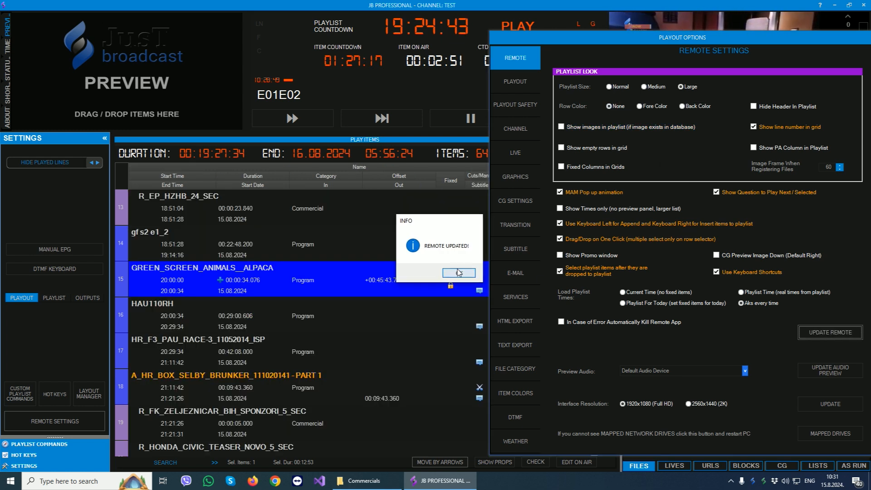
Examine the playout settings, including the Manual Next Time choices for URL and Live, and the playout safety options.
{"action": "left_click_drag", "start_coordinate": [660, 38], "coordinate": [494, 40]}
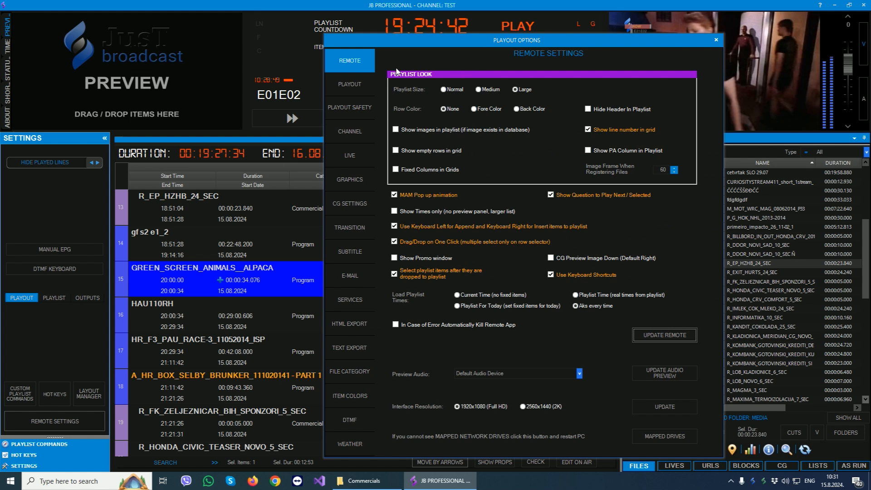
{"action": "left_click", "coordinate": [350, 84]}
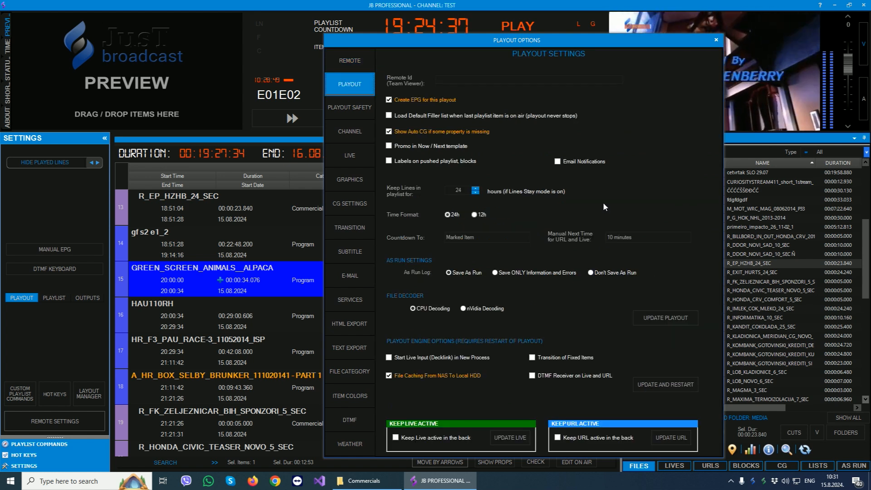
{"action": "left_click", "coordinate": [653, 238]}
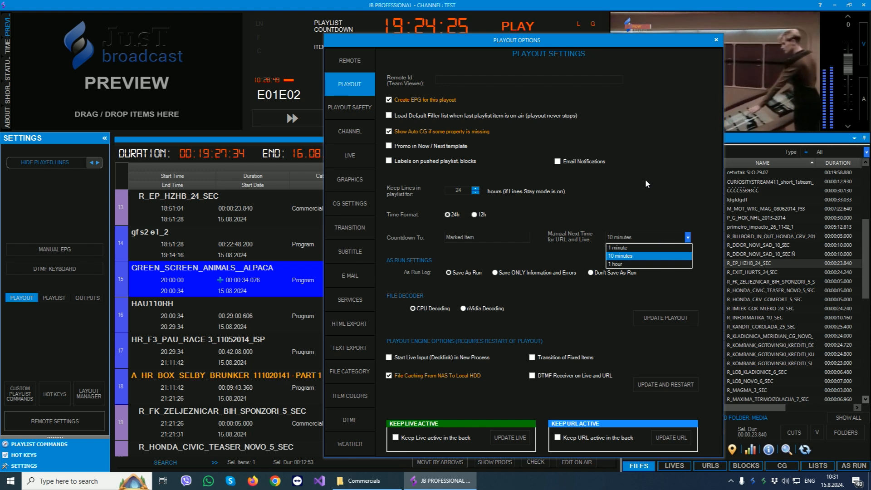
{"action": "left_click", "coordinate": [352, 105]}
{"action": "left_click", "coordinate": [352, 105]}
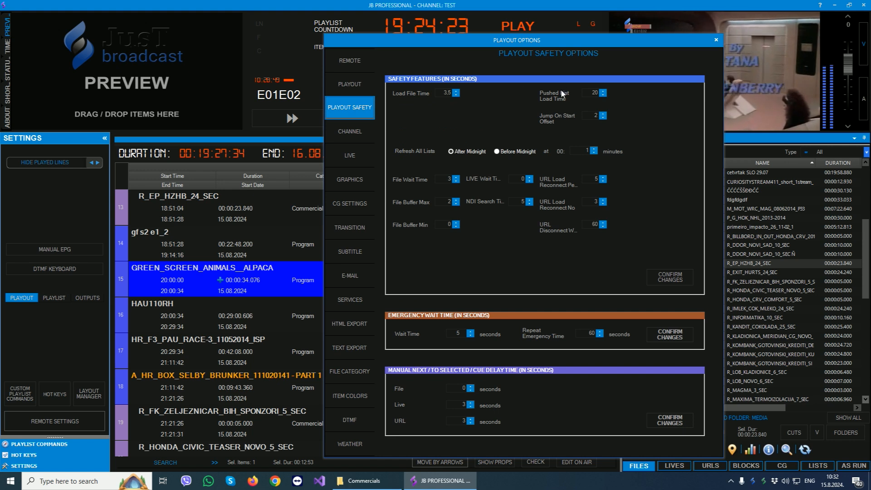
In the channel settings, try the background types, leave Image selected, and view the Missing File choices without changing them.
{"action": "left_click", "coordinate": [350, 132]}
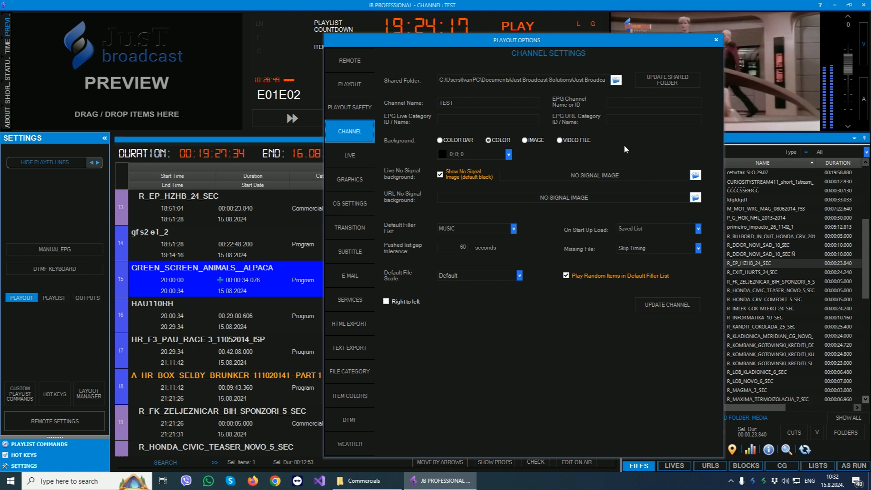
{"action": "left_click", "coordinate": [441, 140]}
{"action": "left_click", "coordinate": [500, 140]}
{"action": "left_click", "coordinate": [530, 140]}
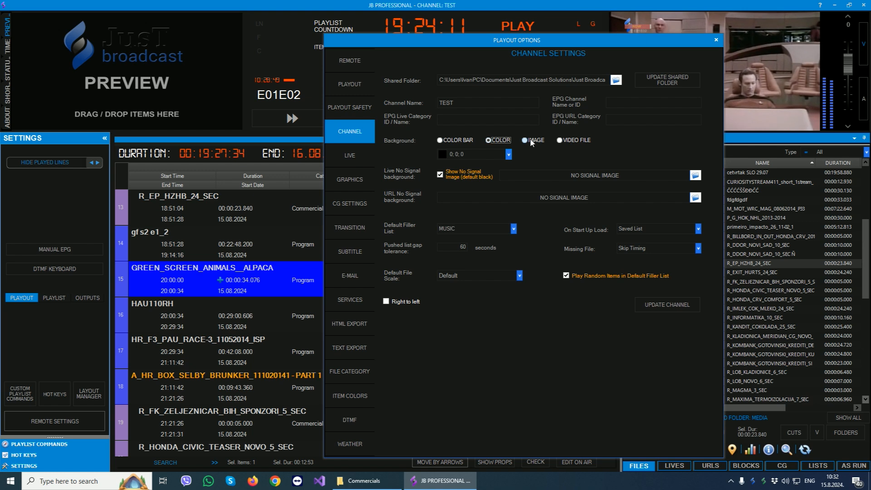
{"action": "left_click", "coordinate": [573, 141]}
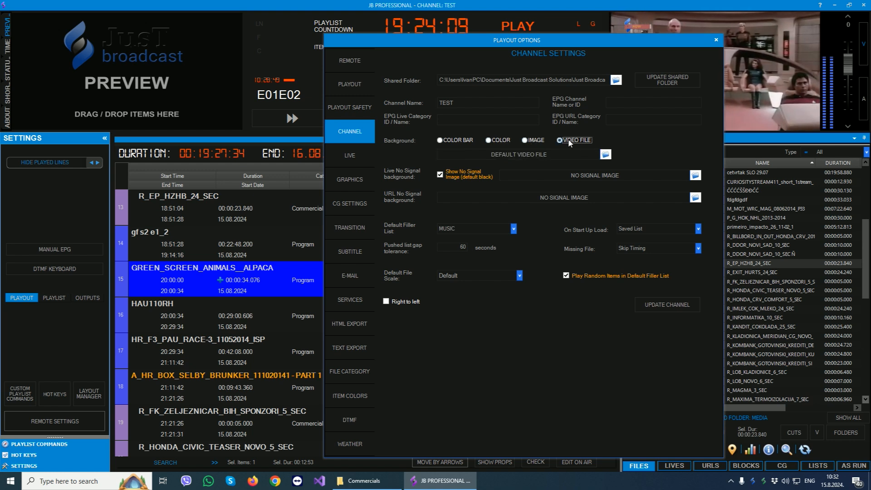
{"action": "left_click", "coordinate": [528, 140]}
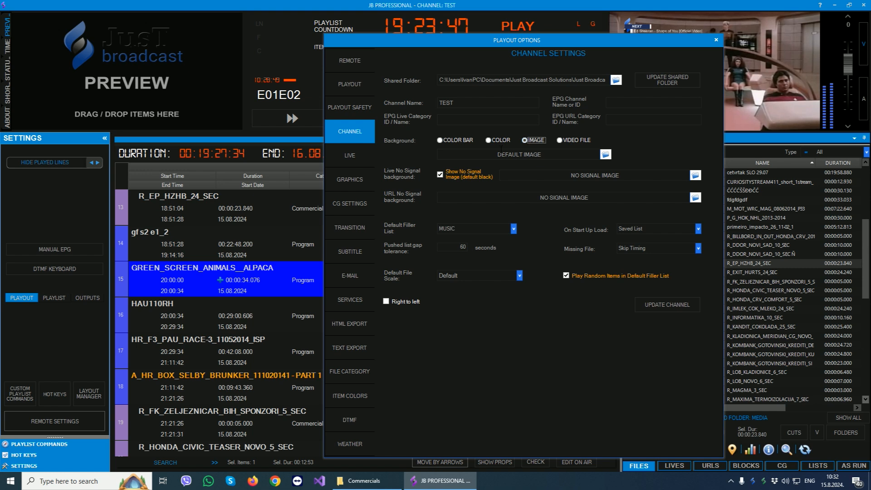
{"action": "left_click", "coordinate": [655, 249]}
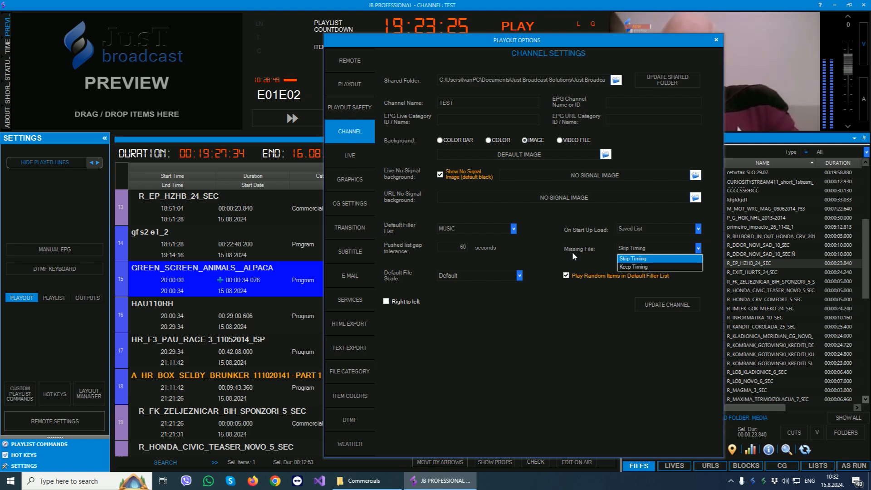
{"action": "left_click", "coordinate": [571, 253]}
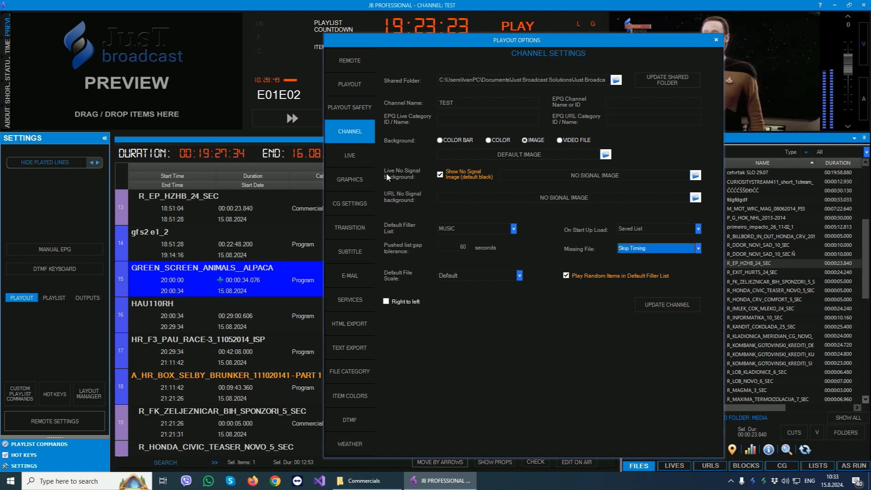
Review the playout options for live input hardware, graphics, CG, transitions, subtitles and e-mail.
{"action": "left_click", "coordinate": [350, 155]}
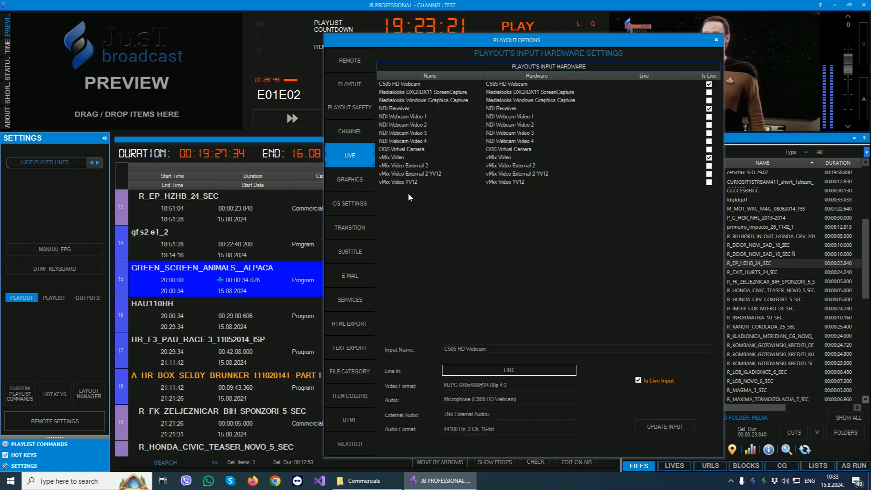
{"action": "left_click", "coordinate": [343, 182]}
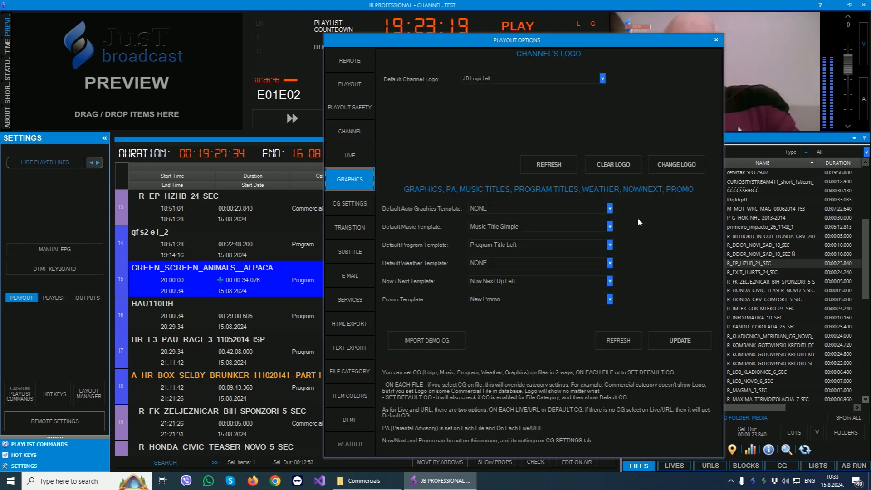
{"action": "left_click", "coordinate": [358, 210]}
{"action": "left_click", "coordinate": [345, 229]}
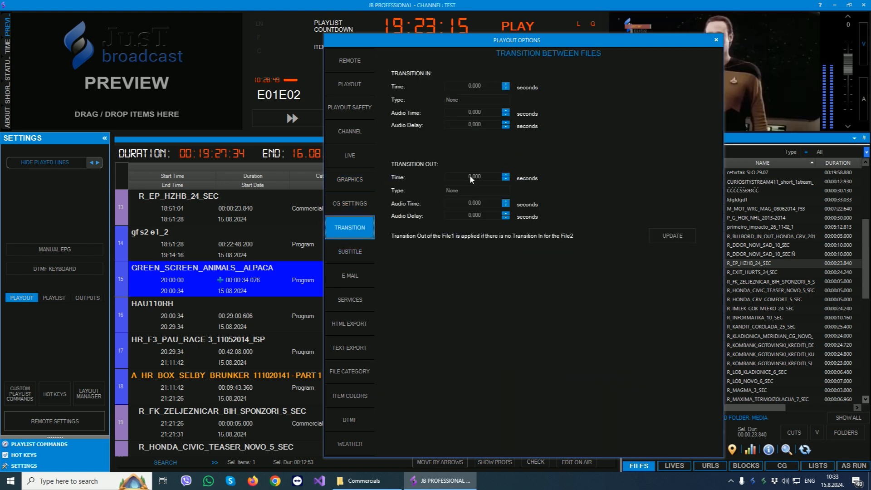
{"action": "left_click", "coordinate": [352, 252]}
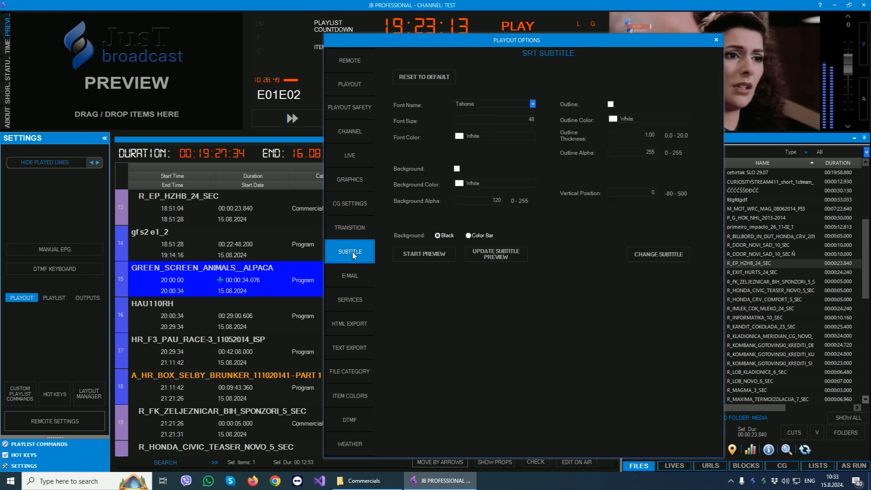
{"action": "left_click", "coordinate": [344, 281]}
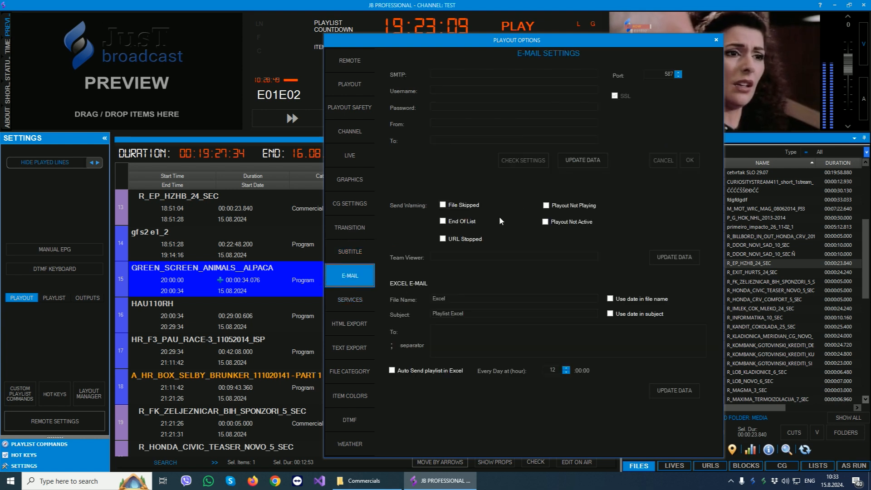
Review the playout options for services, HTML export, text export, file categories, item colors and DTMF tones.
{"action": "left_click", "coordinate": [348, 302]}
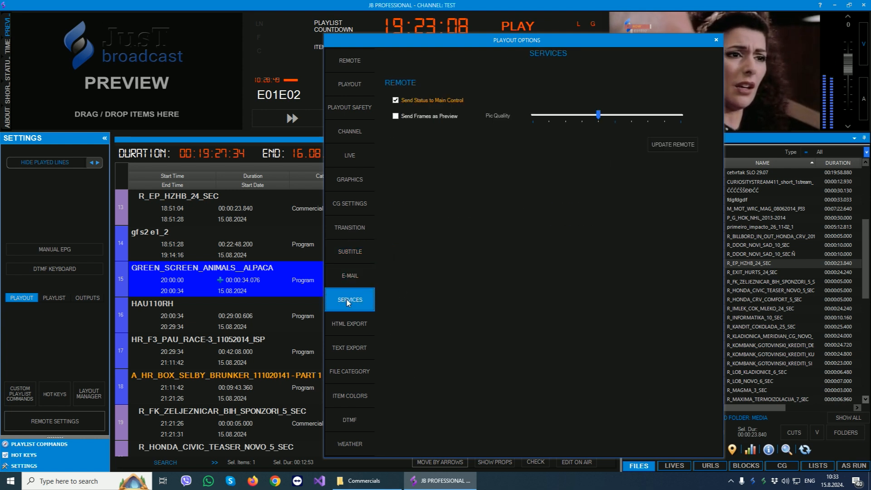
{"action": "left_click", "coordinate": [339, 328]}
{"action": "left_click", "coordinate": [354, 349]}
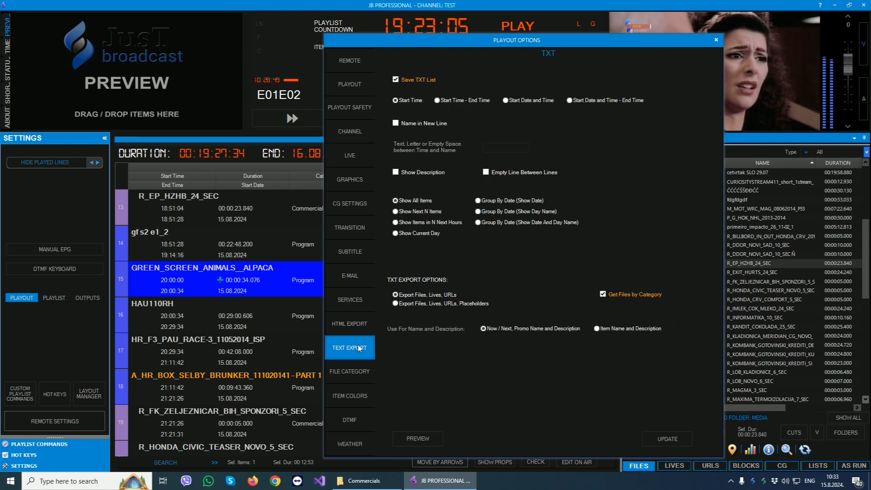
{"action": "left_click", "coordinate": [351, 372]}
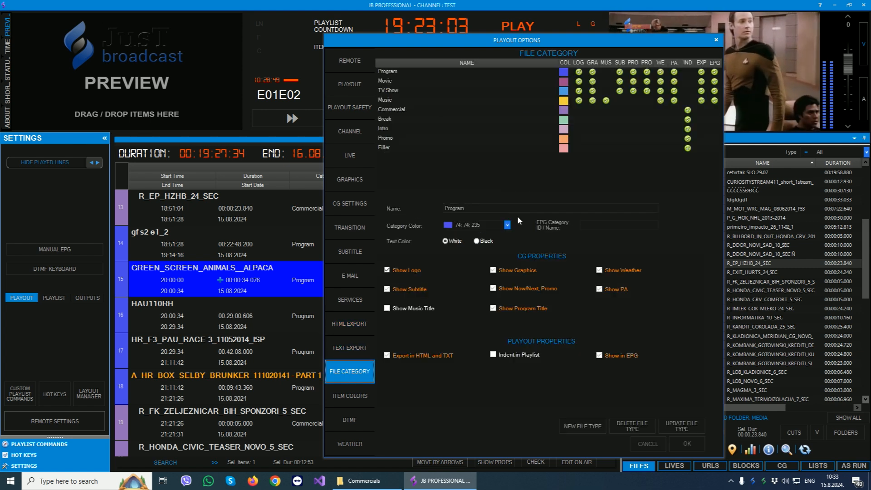
{"action": "left_click", "coordinate": [362, 402]}
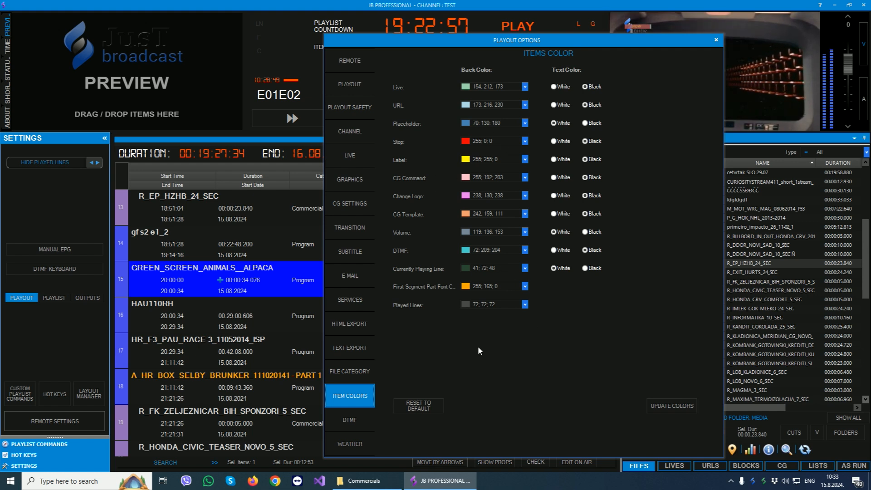
{"action": "left_click", "coordinate": [340, 421]}
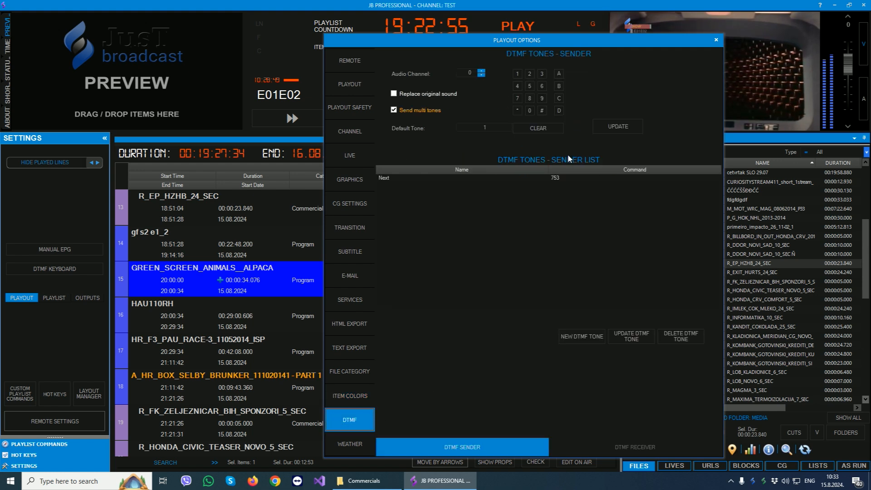
Review the DTMF receiver, DTMF sender and weather options, then close the playout options and show the playlist commands.
{"action": "left_click", "coordinate": [615, 447]}
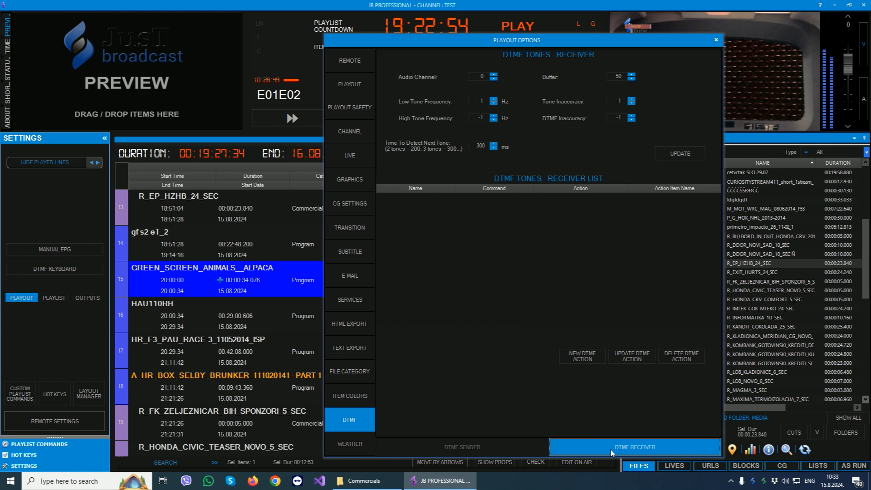
{"action": "left_click", "coordinate": [484, 448]}
{"action": "left_click", "coordinate": [350, 444]}
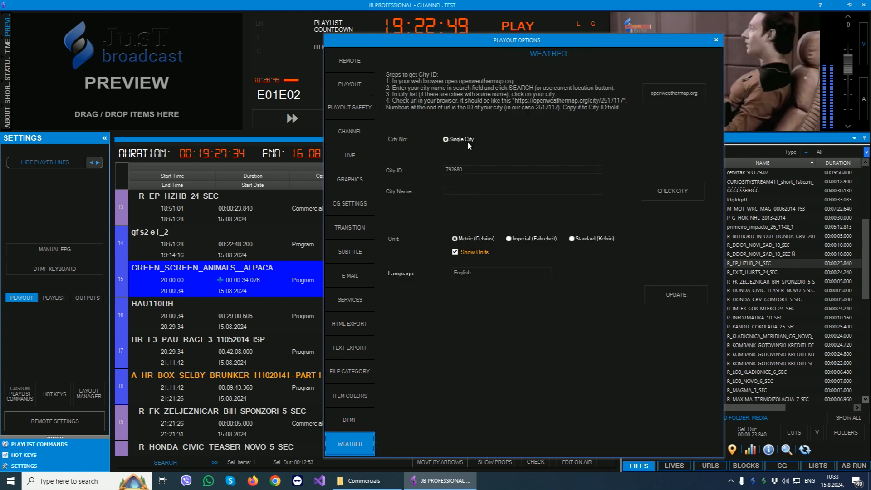
{"action": "left_click", "coordinate": [716, 39]}
{"action": "left_click", "coordinate": [50, 444]}
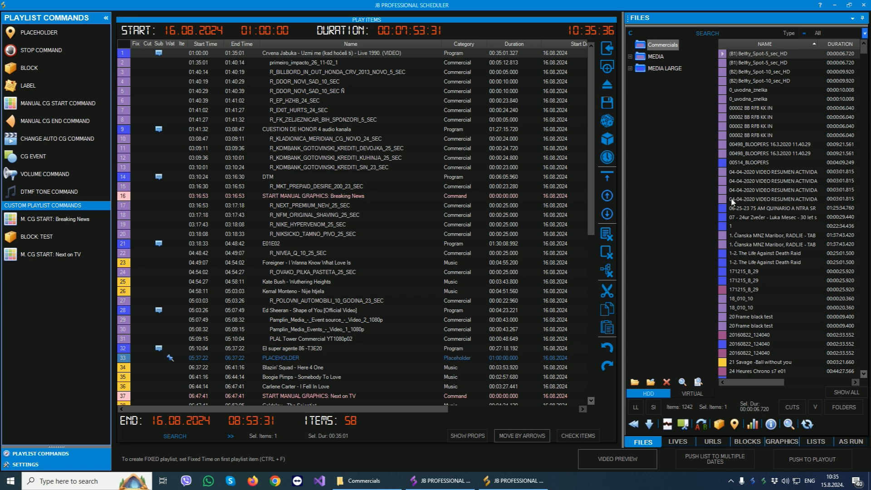
Browse the scheduler's lives, URLs, blocks, graphics, lists and as-run sources, ending on the files.
{"action": "left_click", "coordinate": [385, 186]}
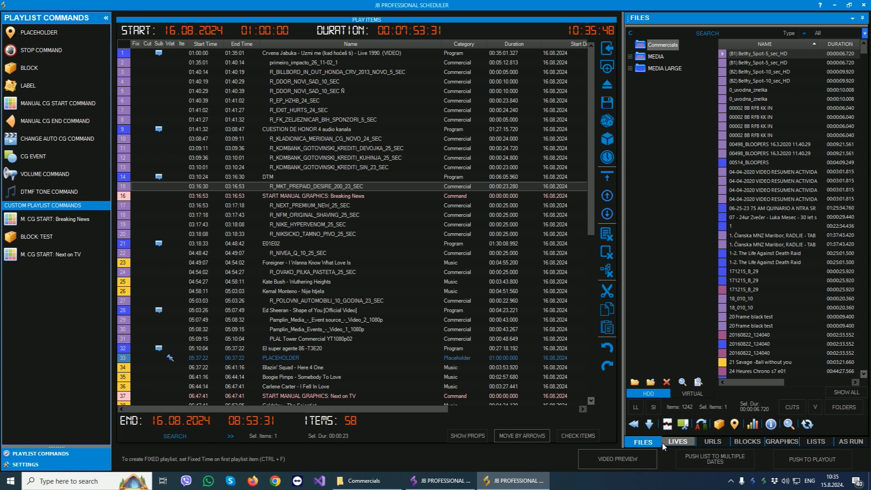
{"action": "left_click", "coordinate": [679, 441]}
{"action": "left_click", "coordinate": [713, 442]}
{"action": "left_click", "coordinate": [748, 442]}
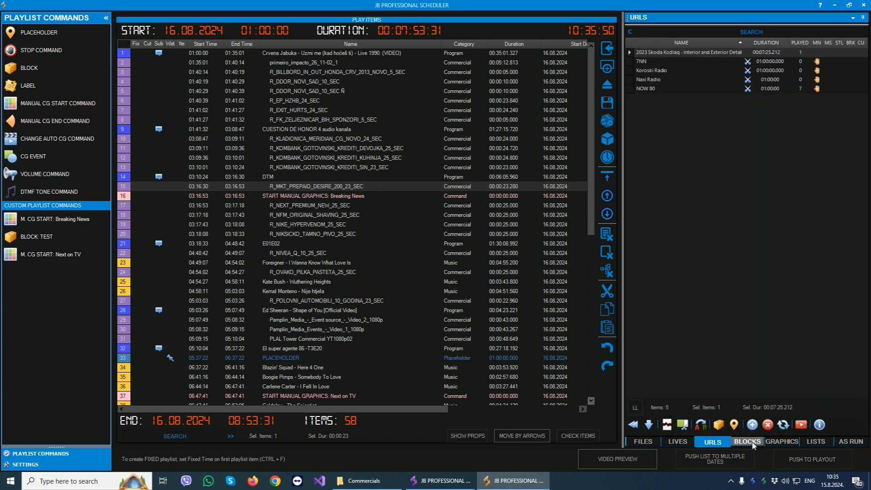
{"action": "left_click", "coordinate": [782, 441]}
{"action": "left_click", "coordinate": [816, 442]}
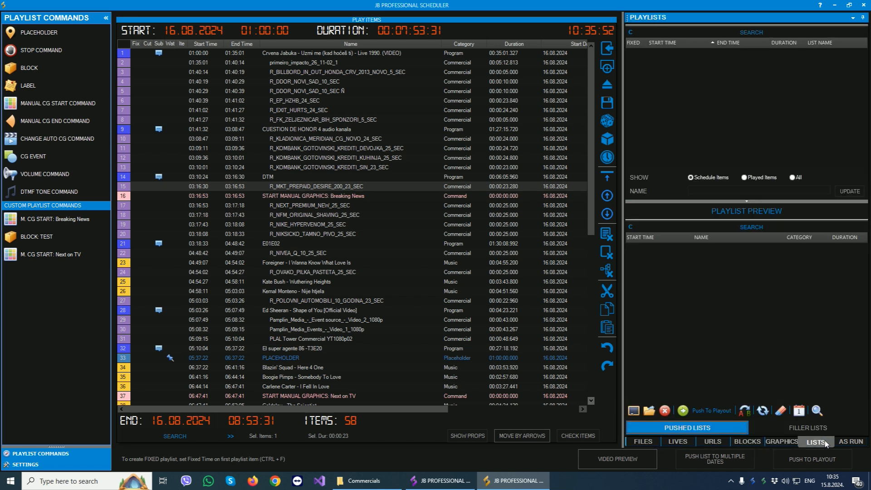
{"action": "left_click", "coordinate": [850, 443]}
{"action": "left_click", "coordinate": [651, 445]}
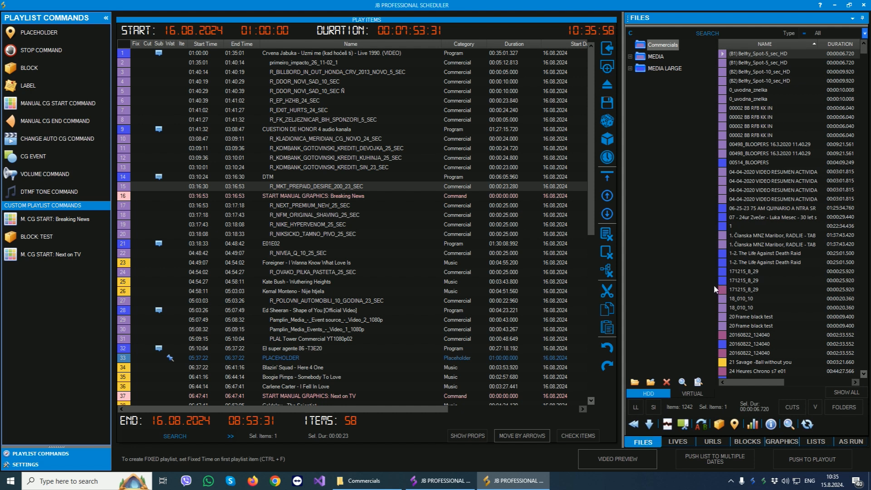
{"action": "left_click", "coordinate": [369, 215]}
{"action": "scroll", "coordinate": [370, 264], "scroll_direction": "down", "scroll_amount": 7}
{"action": "scroll", "coordinate": [370, 268], "scroll_direction": "up", "scroll_amount": 7}
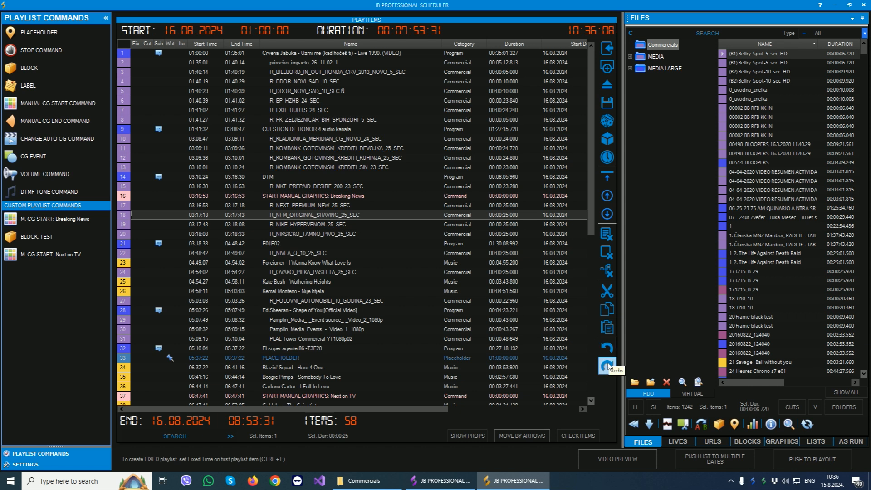
{"action": "left_click", "coordinate": [355, 254]}
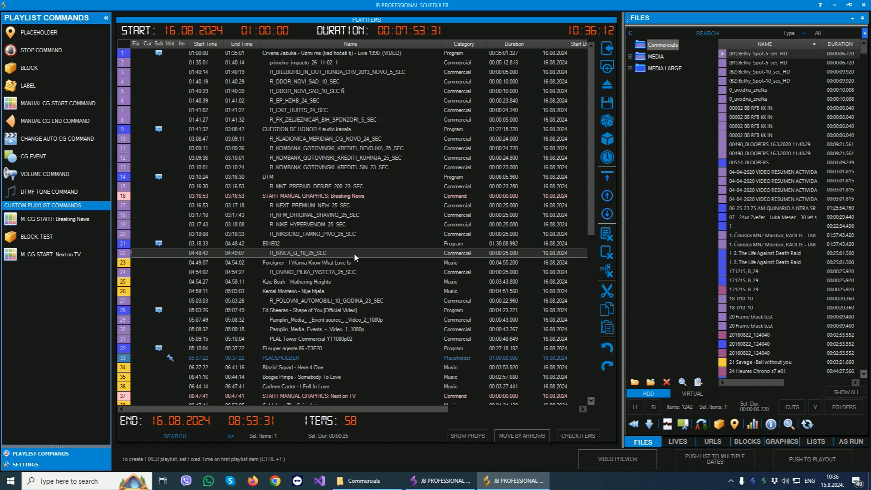
{"action": "scroll", "coordinate": [355, 254], "scroll_direction": "down", "scroll_amount": 4}
{"action": "scroll", "coordinate": [354, 254], "scroll_direction": "up", "scroll_amount": 4}
Insert a 04-04-2020 VIDEO RESUMEN ACTIVIDADES EN GUAYAS file into the playlist just before R_KOMBANK_GOTOVINSKI_KREDITI_KUHINJA_25_SEC.
{"action": "left_click", "coordinate": [754, 206]}
{"action": "left_click", "coordinate": [784, 182]}
{"action": "left_click_drag", "start_coordinate": [786, 185], "coordinate": [410, 170]}
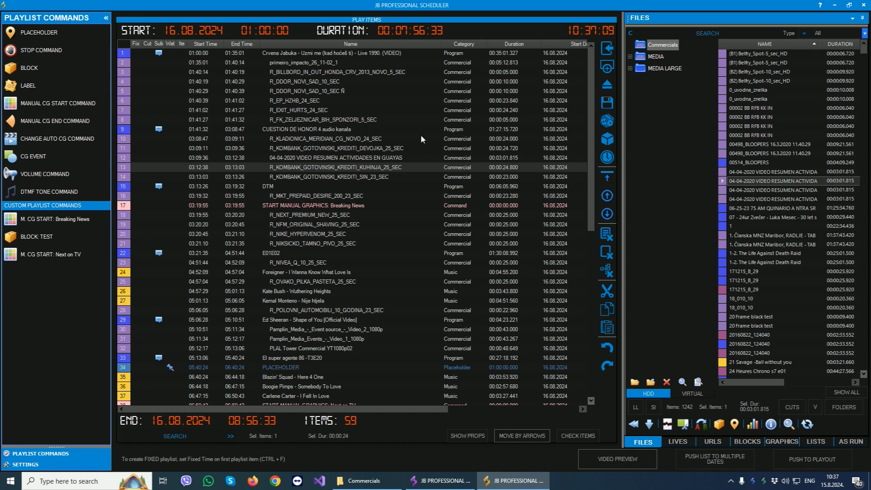
Set the first playlist item's start time to 00:05:00, turn on Fixed Time and update the item.
{"action": "left_click", "coordinate": [355, 54]}
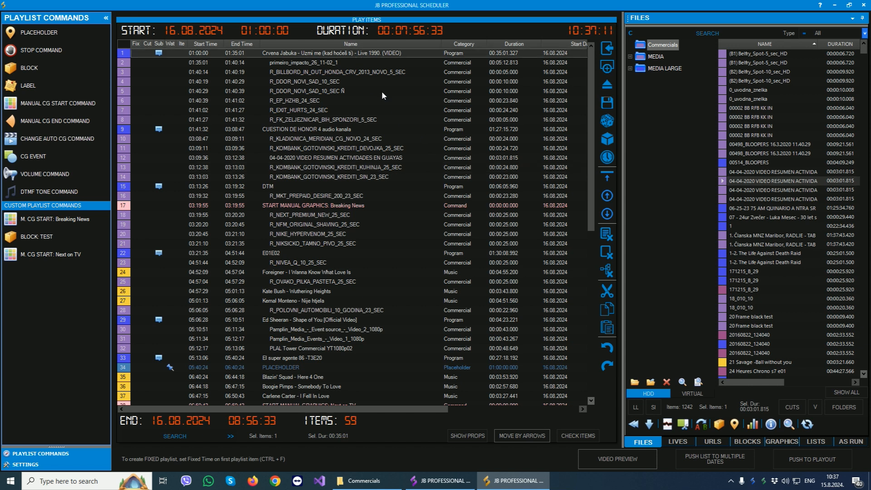
{"action": "double_click", "coordinate": [347, 53]}
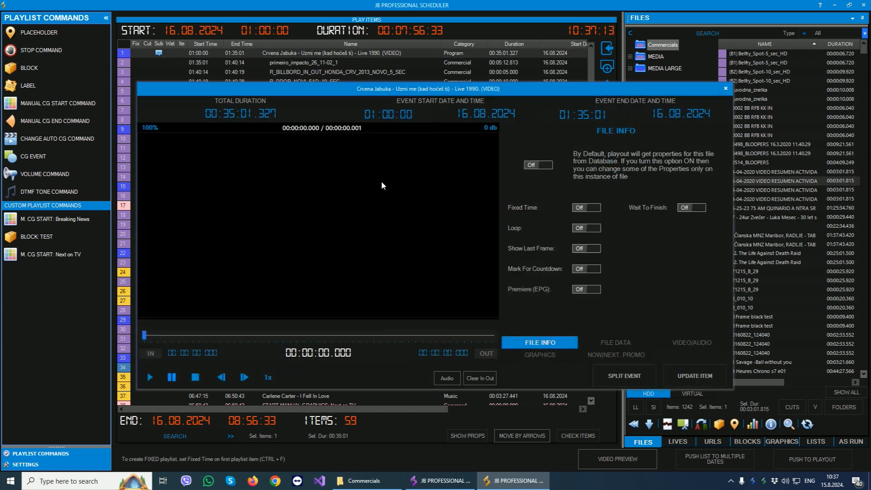
{"action": "left_click_drag", "start_coordinate": [411, 116], "coordinate": [364, 112]}
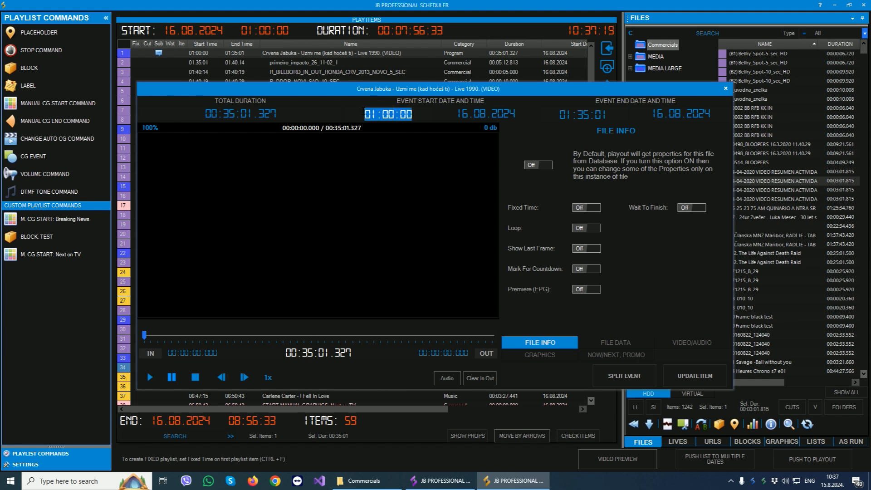
{"action": "type", "text": "00:05:00"}
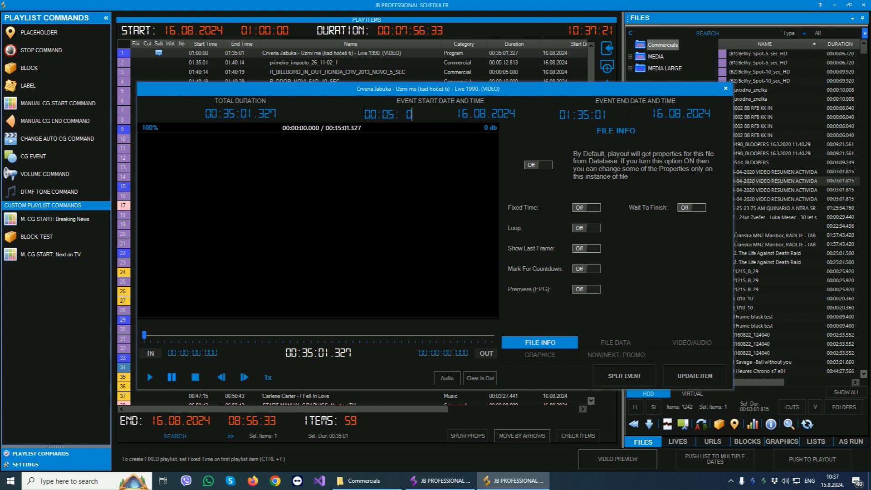
{"action": "left_click", "coordinate": [596, 207]}
{"action": "left_click", "coordinate": [690, 378]}
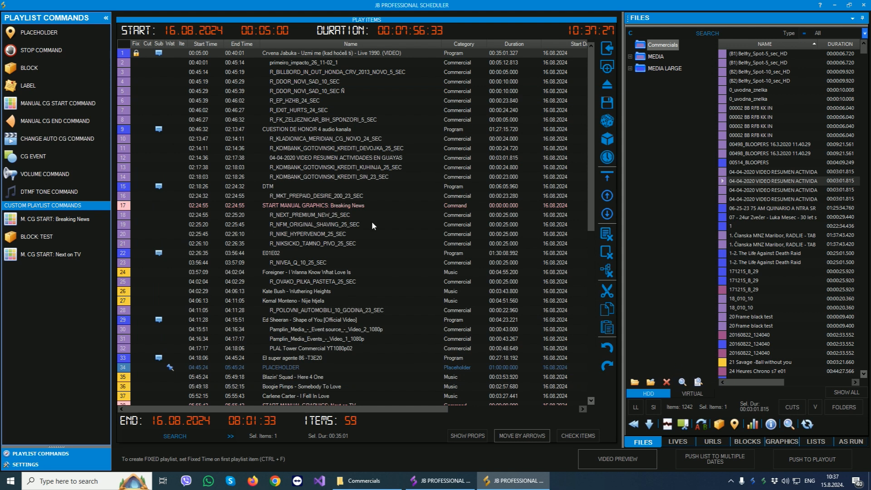
Push the playlist to playout and select its entry in the scheduler's pushed lists.
{"action": "left_click", "coordinate": [372, 225]}
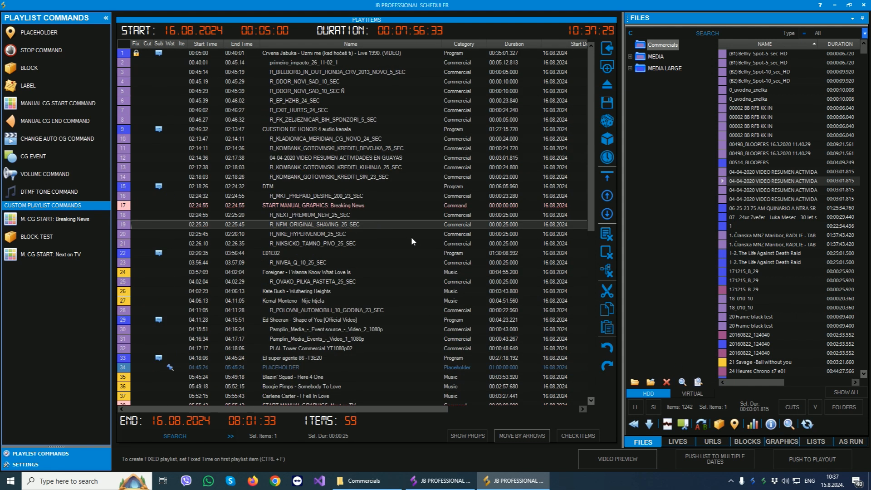
{"action": "left_click", "coordinate": [824, 459]}
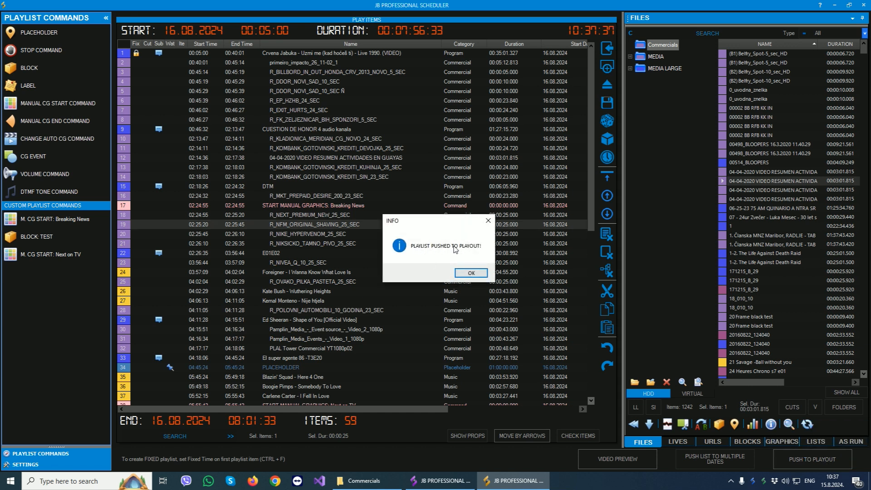
{"action": "left_click", "coordinate": [471, 273]}
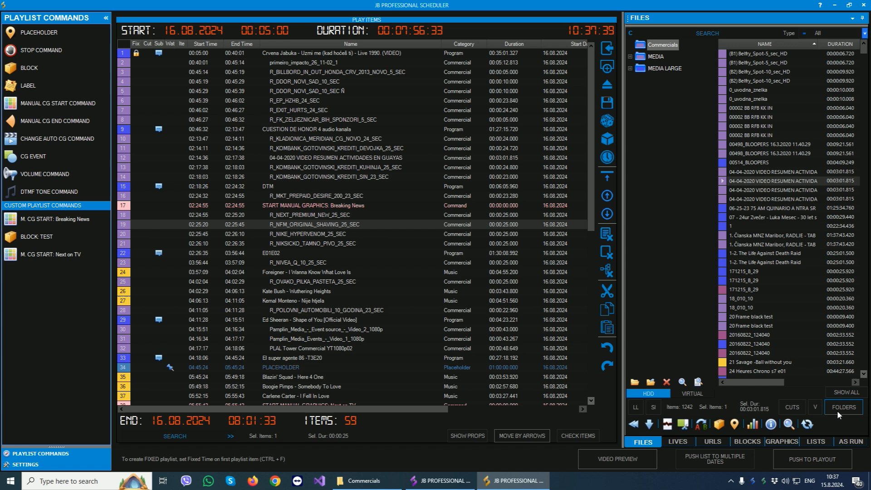
{"action": "left_click", "coordinate": [815, 442]}
{"action": "left_click", "coordinate": [664, 54]}
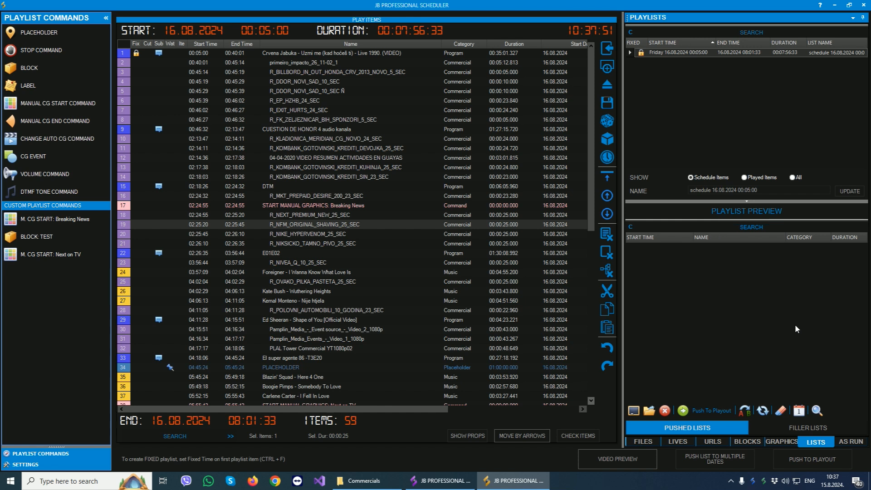
Switch to the JB Professional playout window and show its pushed lists.
{"action": "left_click", "coordinate": [449, 484]}
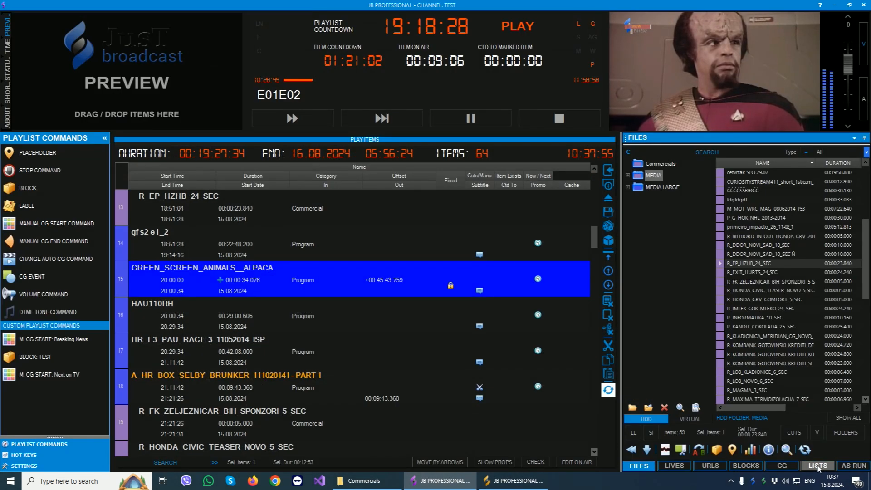
{"action": "left_click", "coordinate": [818, 466]}
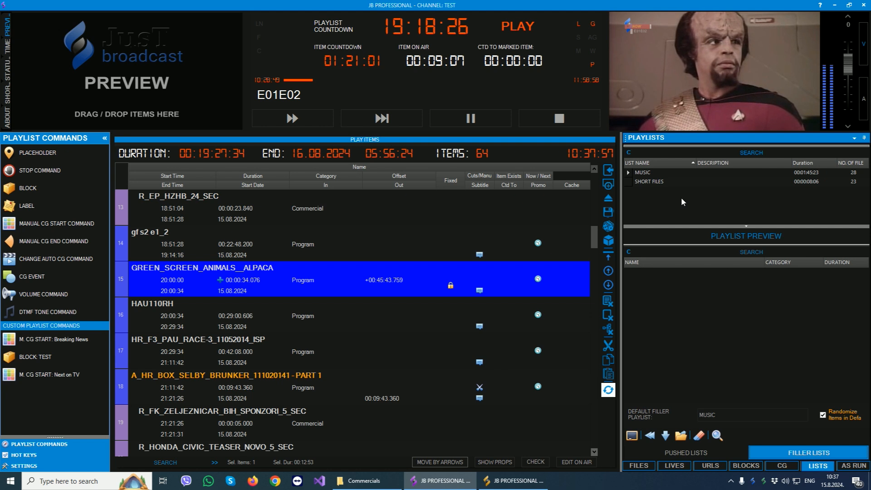
{"action": "left_click", "coordinate": [690, 452]}
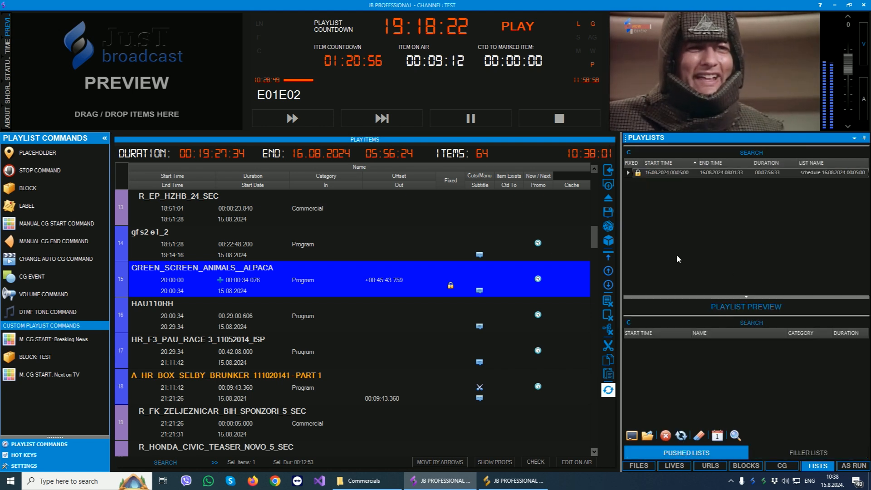
Switch back to JB Professional Scheduler and clear all items from the playlist.
{"action": "left_click", "coordinate": [514, 480]}
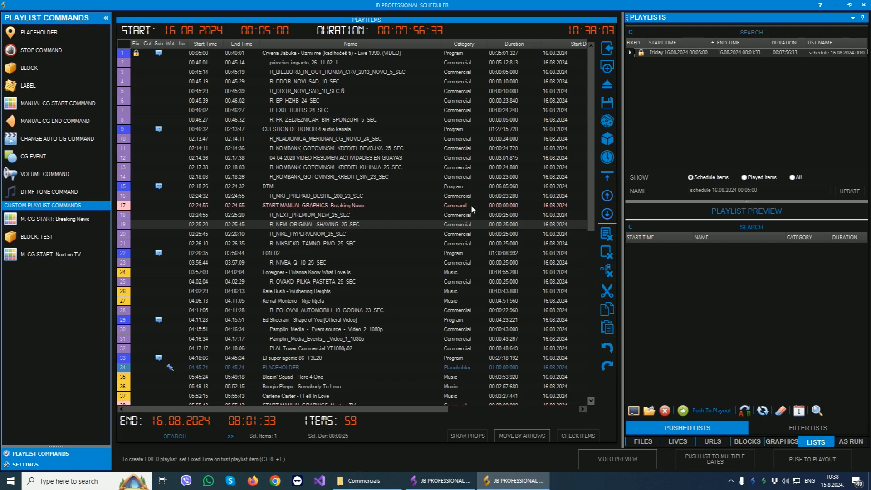
{"action": "left_click", "coordinate": [608, 252]}
{"action": "left_click", "coordinate": [437, 274]}
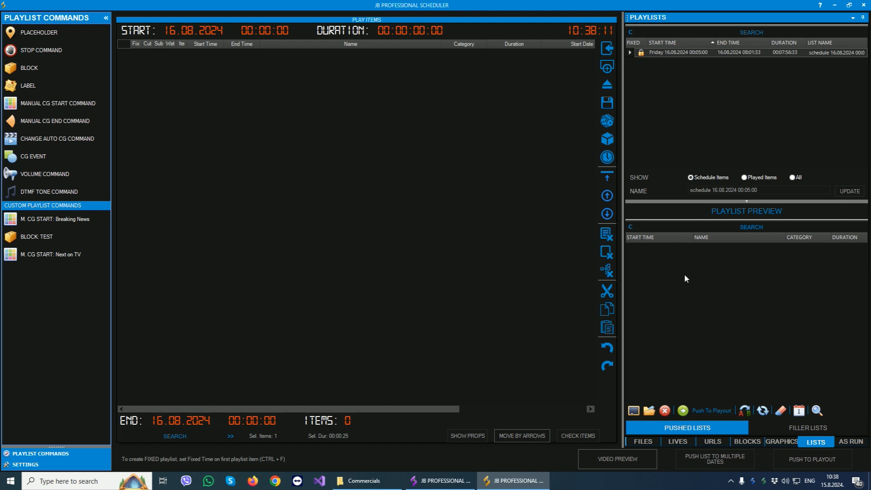
Add the 15 Commercials files from the second 0_uvodna_znelka through 1 to the playlist, starting on 15.08.2024 at 10:40:00.
{"action": "left_click", "coordinate": [640, 443]}
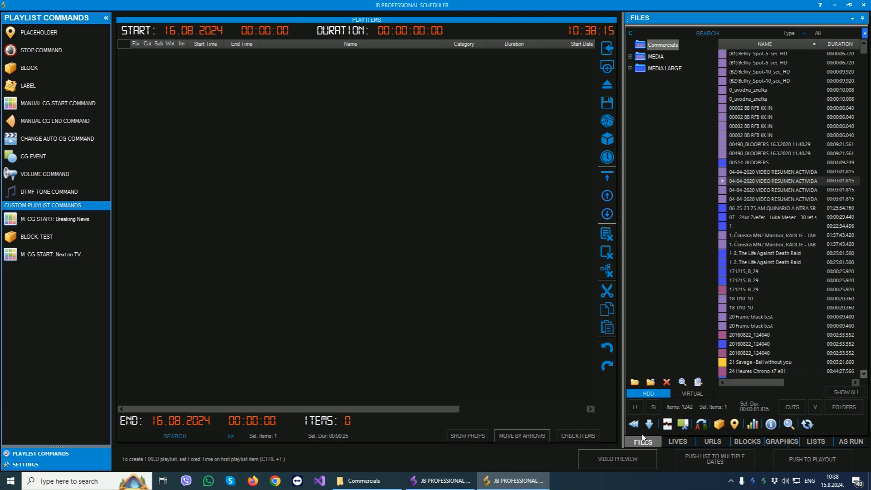
{"action": "left_click", "coordinate": [724, 102]}
{"action": "left_click_drag", "start_coordinate": [724, 103], "coordinate": [723, 227]}
{"action": "left_click_drag", "start_coordinate": [749, 180], "coordinate": [534, 225]}
{"action": "type", "text": "104000"}
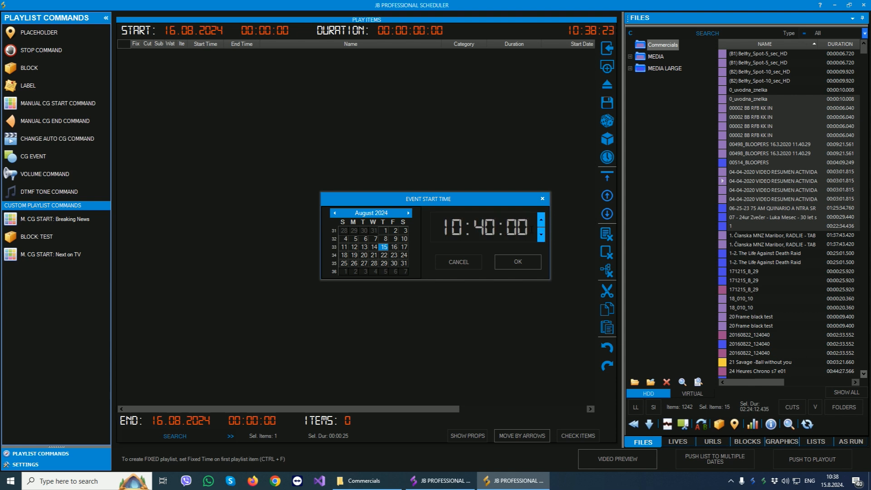
{"action": "left_click", "coordinate": [517, 262]}
Turn on Fixed Time for the first item, 0_uvodna_znelka, and update the item.
{"action": "double_click", "coordinate": [221, 52]}
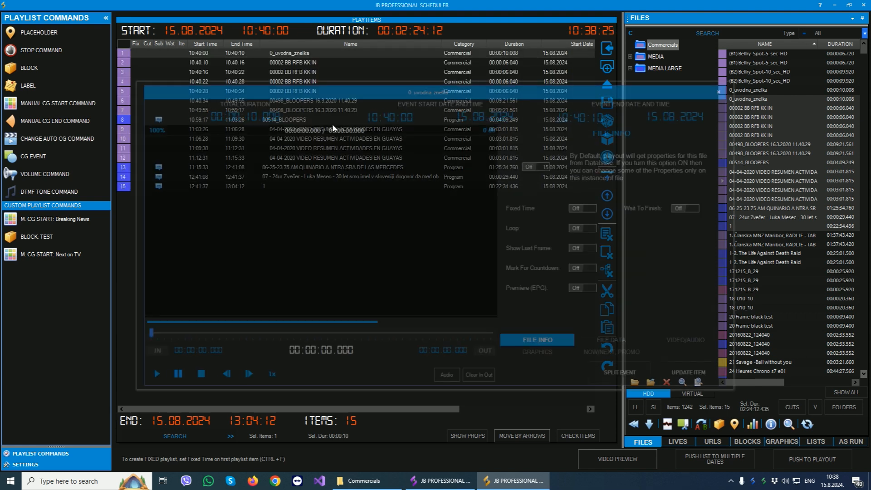
{"action": "left_click", "coordinate": [589, 207]}
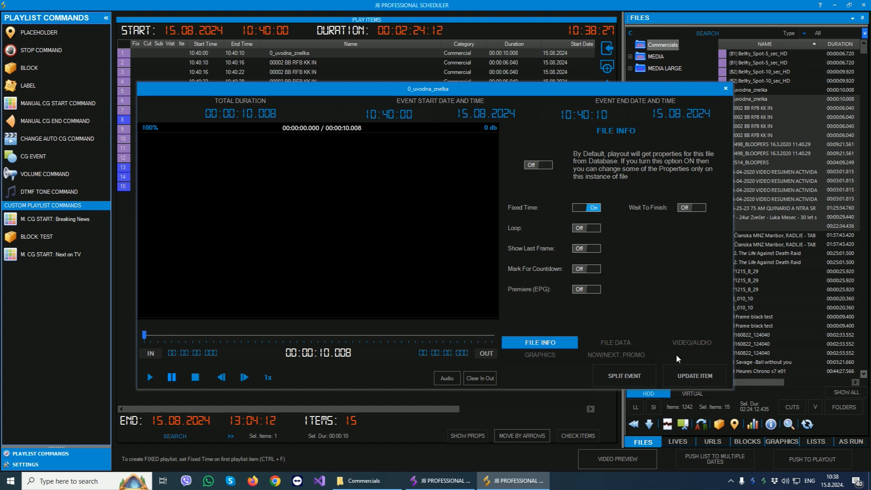
{"action": "left_click", "coordinate": [688, 375]}
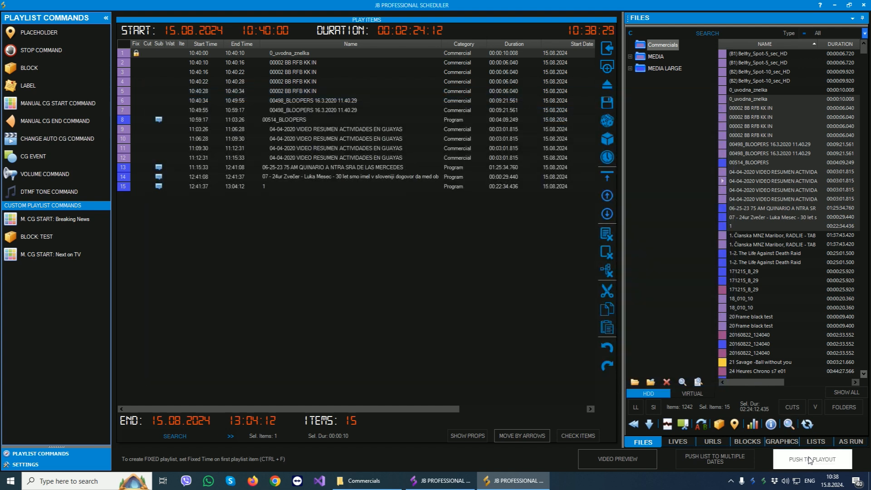
Push the playlist to playout, switch to the JB Professional playout window and select the 15.08.2024 10:40:00 schedule in its pushed lists.
{"action": "left_click", "coordinate": [810, 461]}
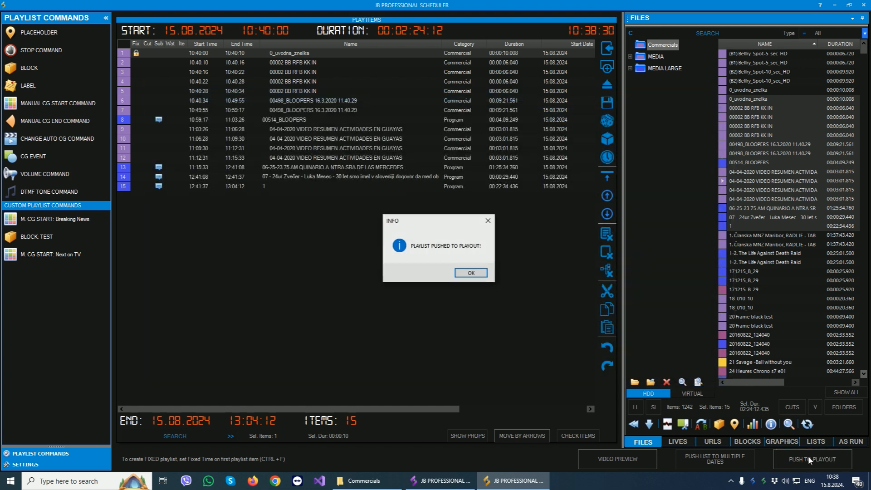
{"action": "left_click", "coordinate": [473, 275]}
{"action": "left_click", "coordinate": [443, 481]}
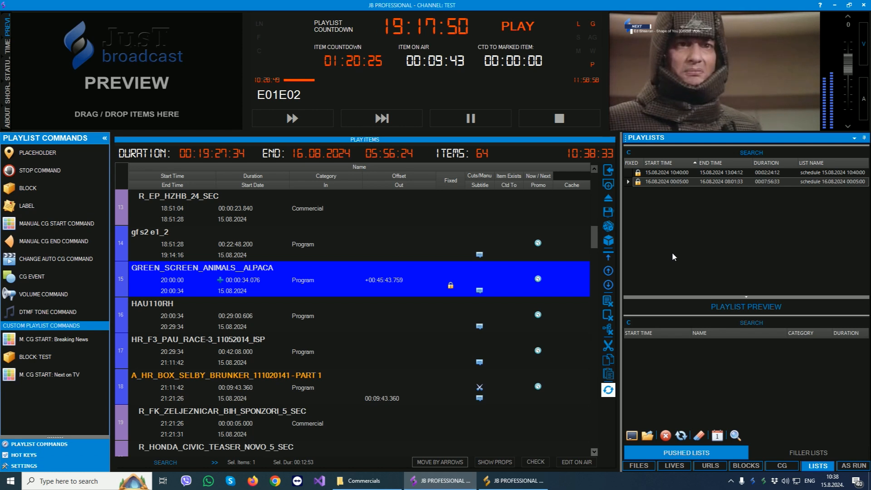
{"action": "left_click", "coordinate": [722, 175]}
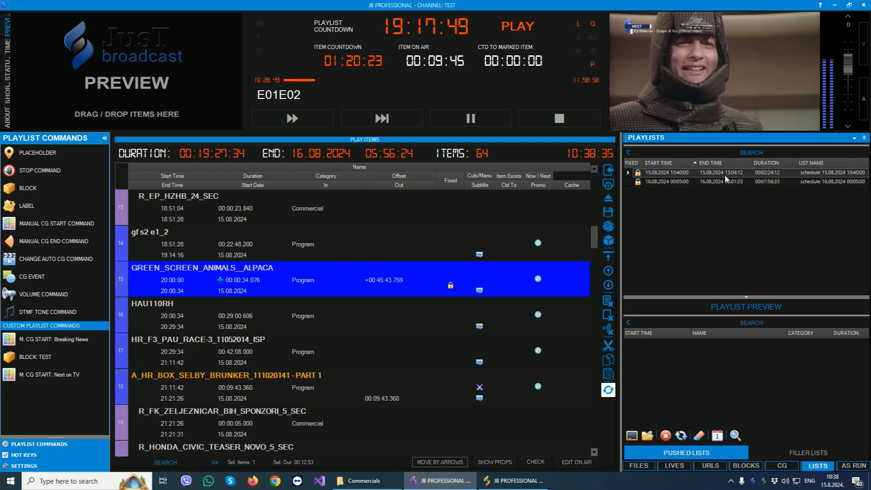
Set the playlist size to Normal in the remote settings and update the remote.
{"action": "left_click", "coordinate": [24, 465]}
{"action": "left_click", "coordinate": [59, 421]}
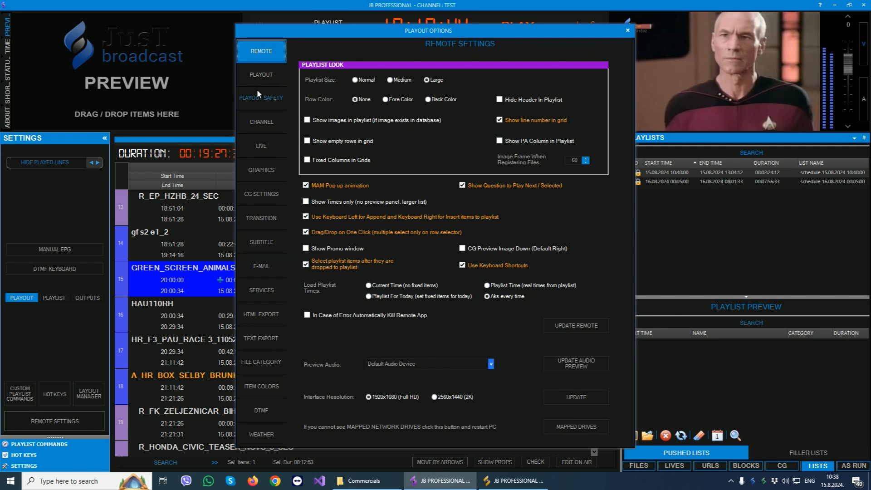
{"action": "left_click", "coordinate": [363, 80]}
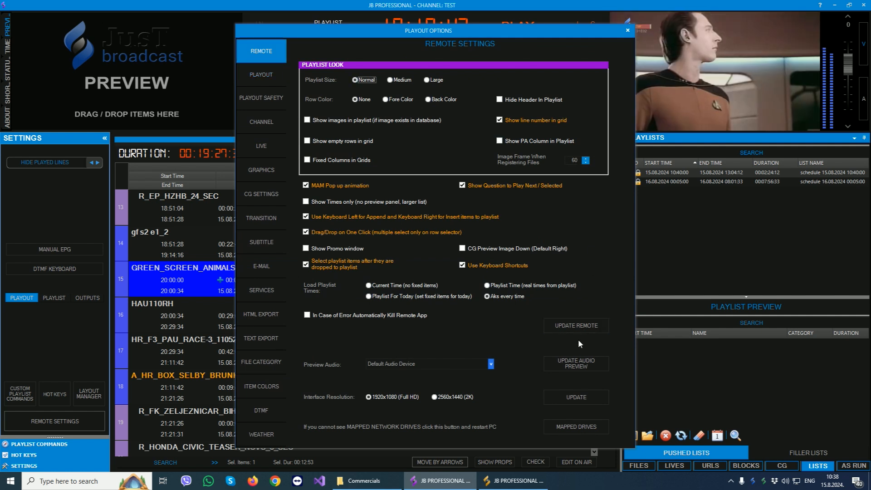
{"action": "left_click", "coordinate": [579, 327]}
{"action": "left_click", "coordinate": [459, 274]}
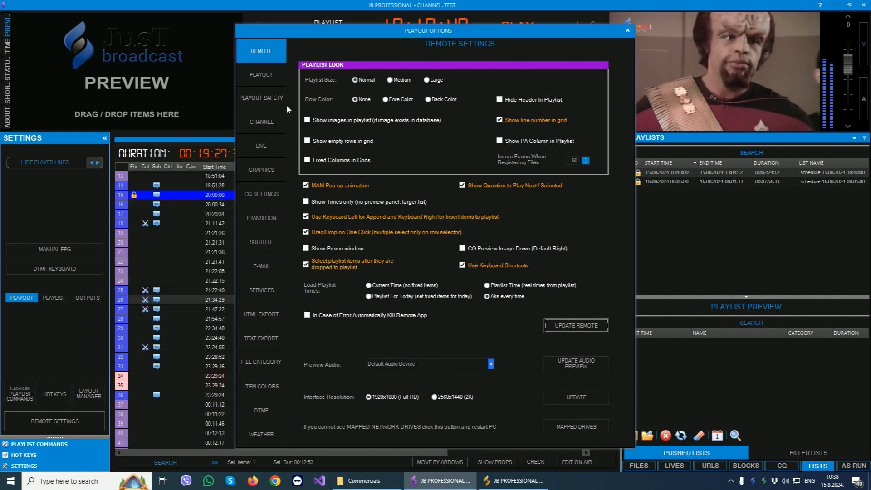
Examine the Pushed List Load Time setting in the playout safety options, and close the options.
{"action": "left_click", "coordinate": [269, 97]}
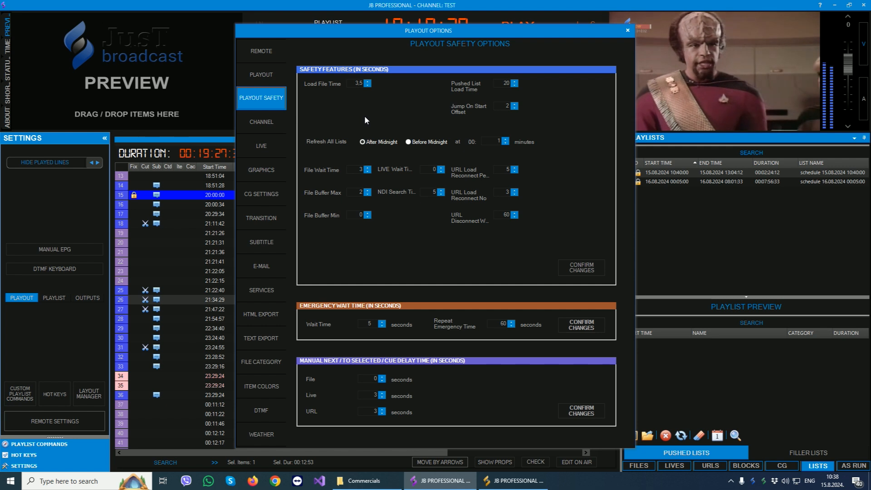
{"action": "left_click", "coordinate": [496, 83]}
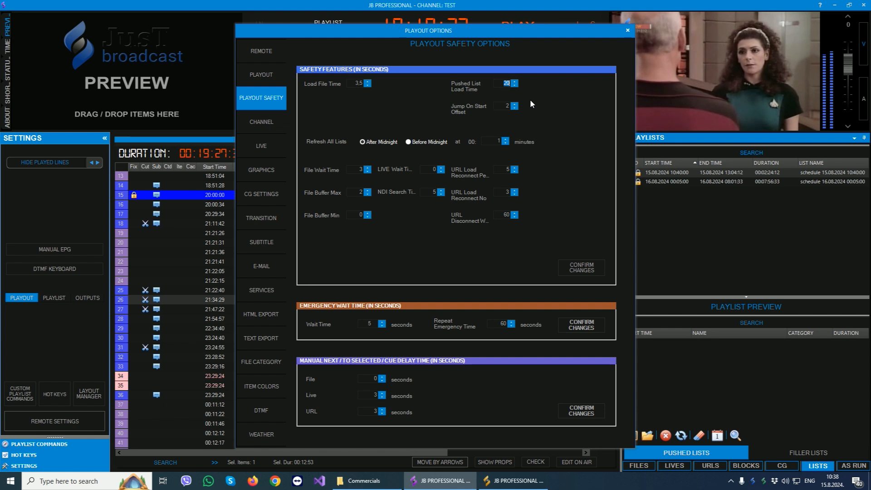
{"action": "left_click", "coordinate": [628, 30]}
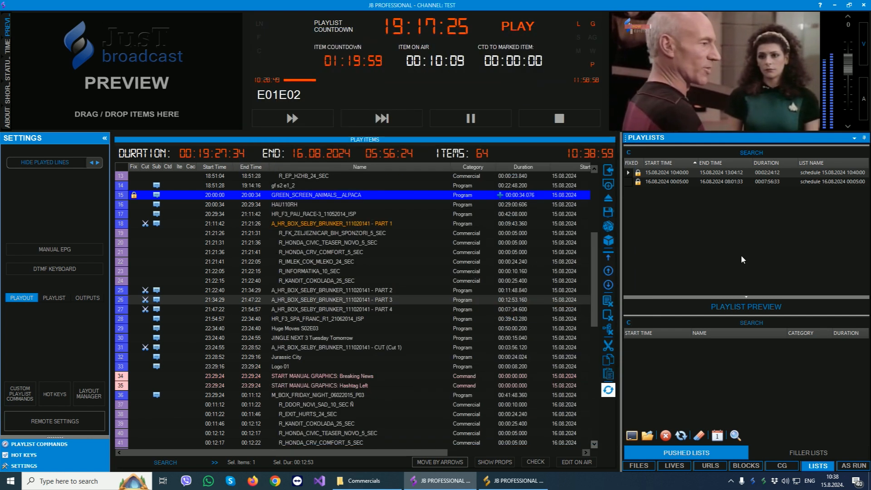
Look through the items of the current playout playlist from its first item onward.
{"action": "left_click", "coordinate": [518, 271]}
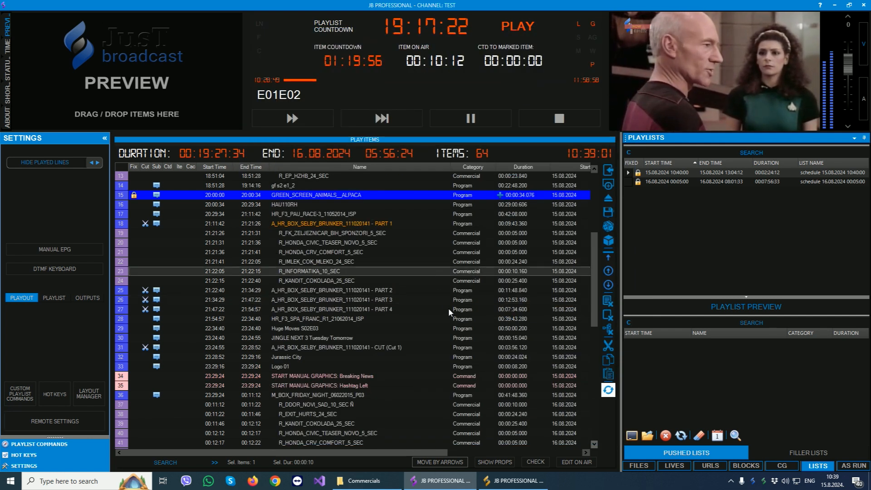
{"action": "scroll", "coordinate": [447, 311], "scroll_direction": "up", "scroll_amount": 4}
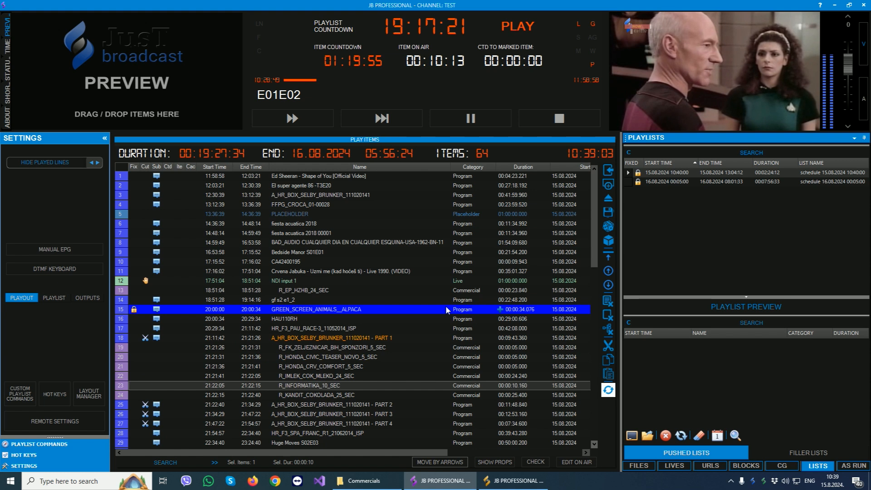
{"action": "scroll", "coordinate": [447, 310], "scroll_direction": "down", "scroll_amount": 12}
{"action": "scroll", "coordinate": [447, 310], "scroll_direction": "up", "scroll_amount": 11}
{"action": "scroll", "coordinate": [446, 306], "scroll_direction": "up", "scroll_amount": 1}
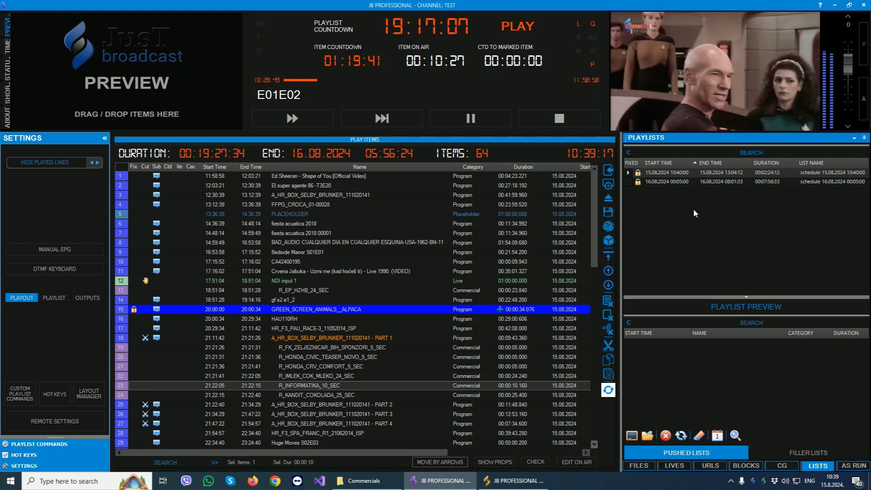
Switch to JB Professional Scheduler, check the Fixed Time setting of the first item, 0_uvodna_znelka, and return to the playout window.
{"action": "left_click", "coordinate": [512, 481]}
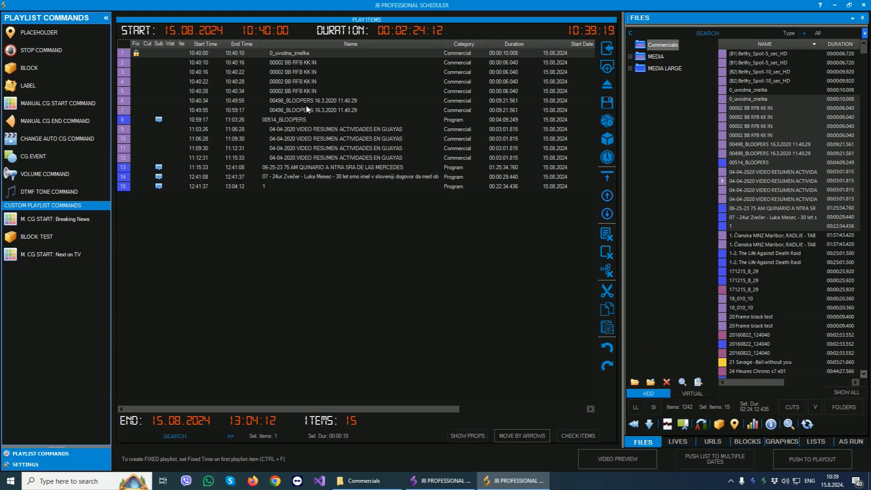
{"action": "double_click", "coordinate": [287, 54]}
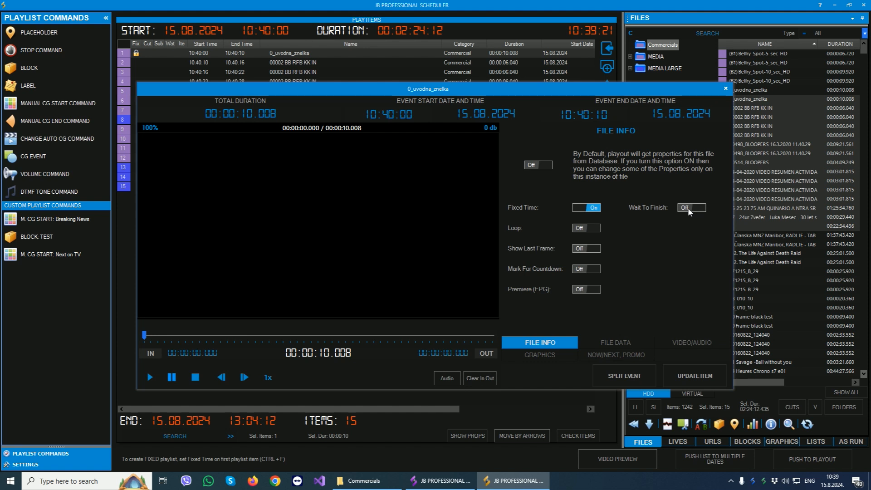
{"action": "left_click", "coordinate": [727, 85]}
{"action": "left_click", "coordinate": [834, 4]}
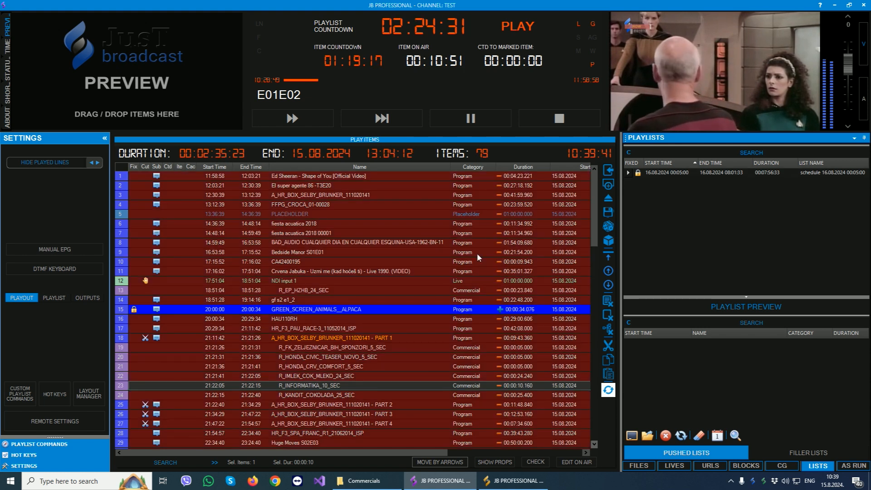
Examine the playout playlist around the fixed 10:40:00 item 0_uvodna_znelka and the items scheduled before it.
{"action": "scroll", "coordinate": [398, 254], "scroll_direction": "down", "scroll_amount": 15}
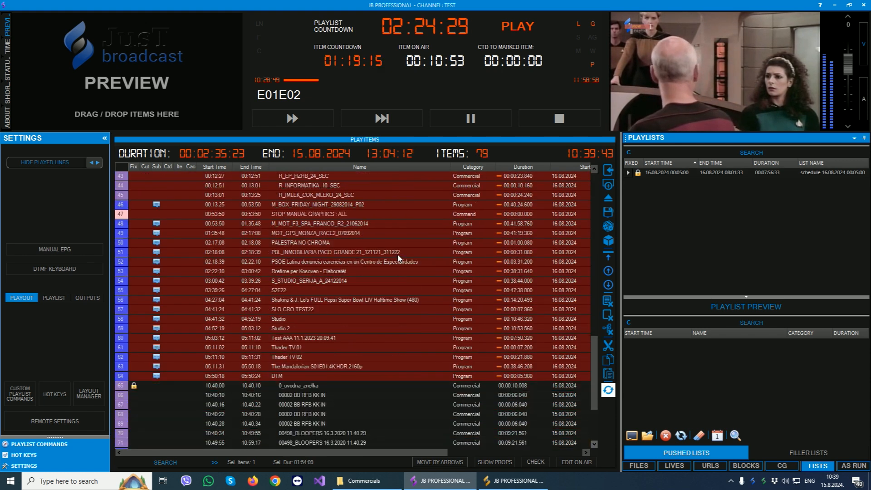
{"action": "left_click", "coordinate": [275, 331]}
{"action": "scroll", "coordinate": [336, 347], "scroll_direction": "down", "scroll_amount": 1}
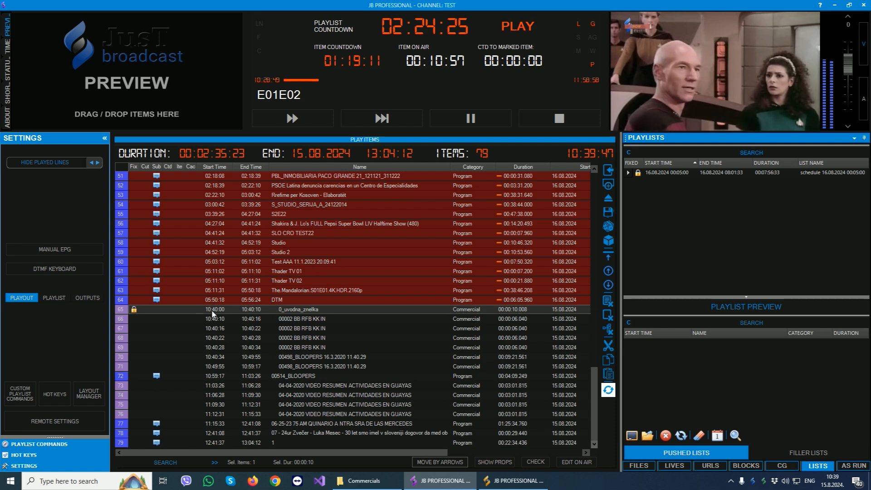
{"action": "scroll", "coordinate": [404, 336], "scroll_direction": "up", "scroll_amount": 6}
{"action": "scroll", "coordinate": [403, 335], "scroll_direction": "up", "scroll_amount": 8}
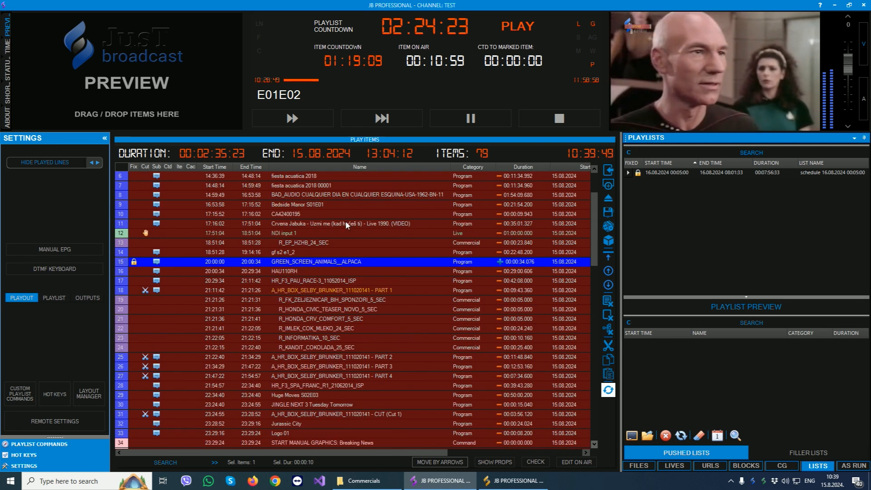
{"action": "scroll", "coordinate": [345, 221], "scroll_direction": "up", "scroll_amount": 3}
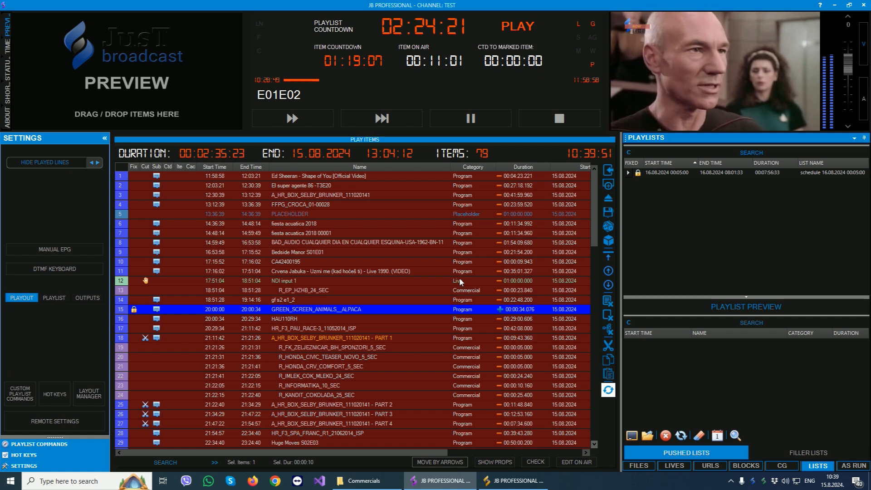
{"action": "scroll", "coordinate": [459, 277], "scroll_direction": "down", "scroll_amount": 8}
{"action": "scroll", "coordinate": [460, 281], "scroll_direction": "down", "scroll_amount": 9}
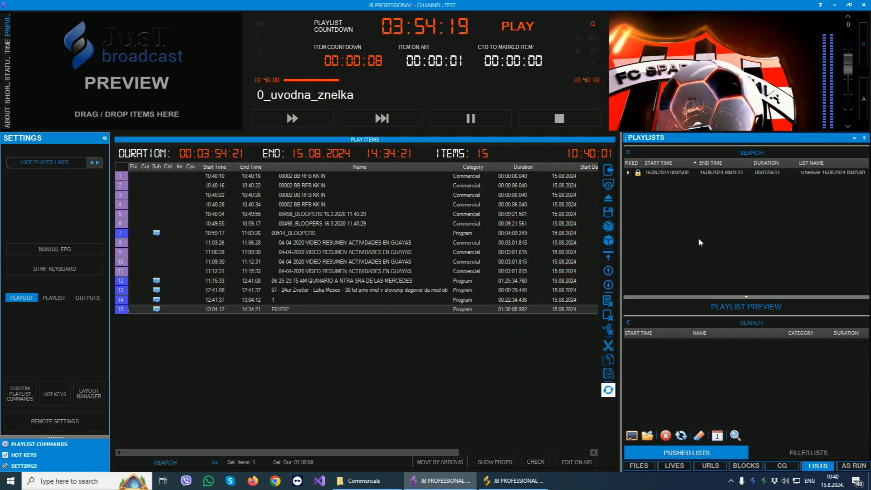
Switch to JB Professional Scheduler, try selecting several October and November 2024 dates for a multiple-date push, and close the calendar without pushing.
{"action": "left_click", "coordinate": [514, 481]}
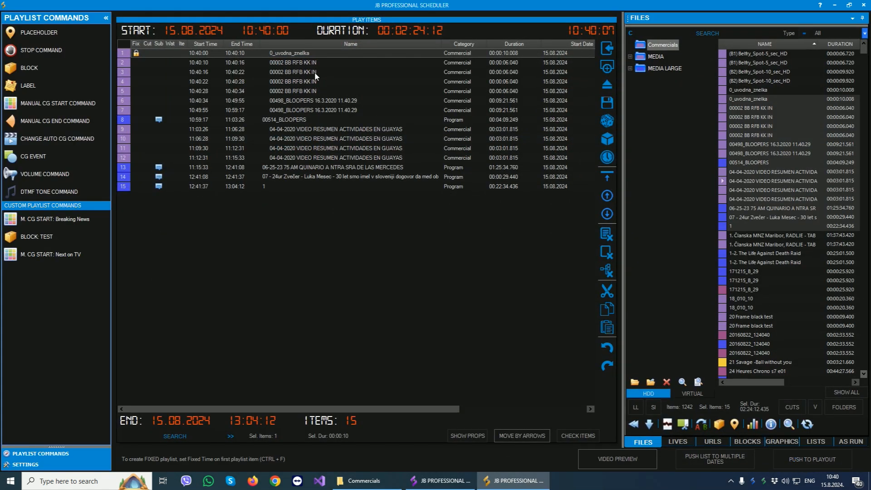
{"action": "left_click", "coordinate": [703, 459]}
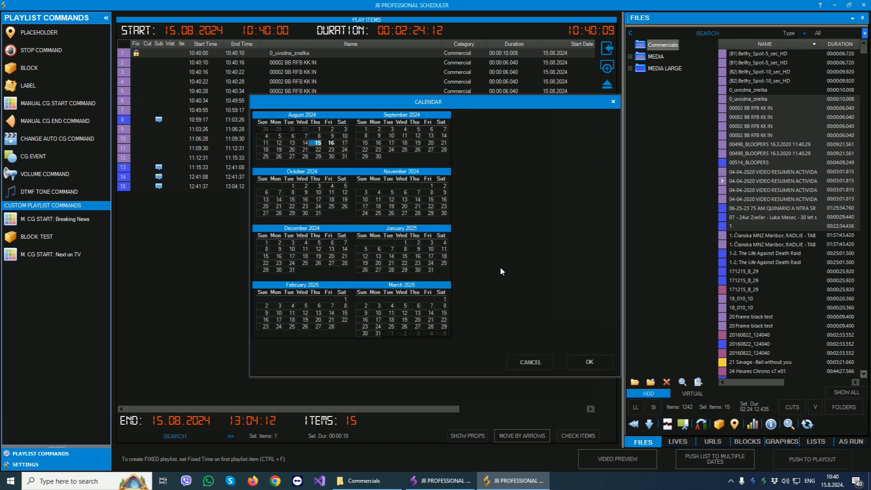
{"action": "left_click", "coordinate": [308, 156]}
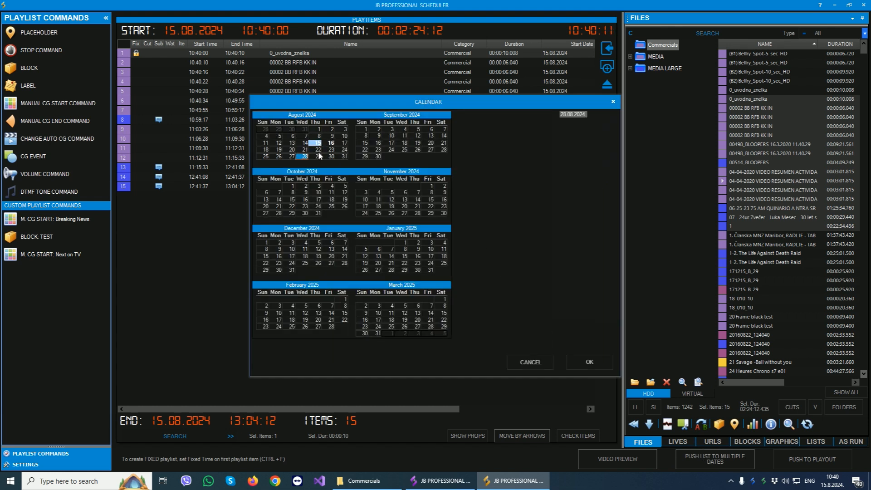
{"action": "left_click", "coordinate": [314, 200]}
{"action": "left_click", "coordinate": [289, 207], "text": "ctrl"}
{"action": "left_click", "coordinate": [316, 201], "text": "ctrl"}
{"action": "left_click", "coordinate": [341, 200], "text": "ctrl"}
{"action": "left_click", "coordinate": [414, 207], "text": "ctrl"}
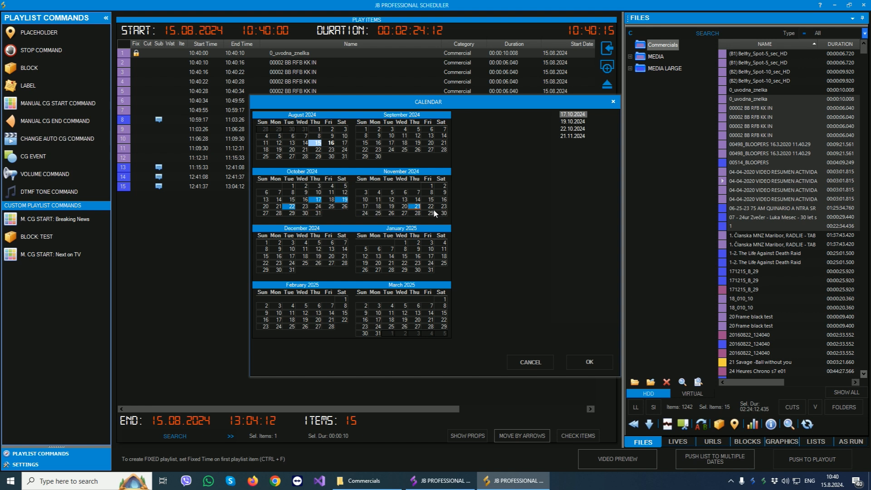
{"action": "left_click", "coordinate": [431, 213], "text": "ctrl"}
{"action": "left_click", "coordinate": [417, 214], "text": "ctrl"}
{"action": "left_click", "coordinate": [378, 200], "text": "ctrl"}
{"action": "left_click", "coordinate": [418, 192], "text": "ctrl"}
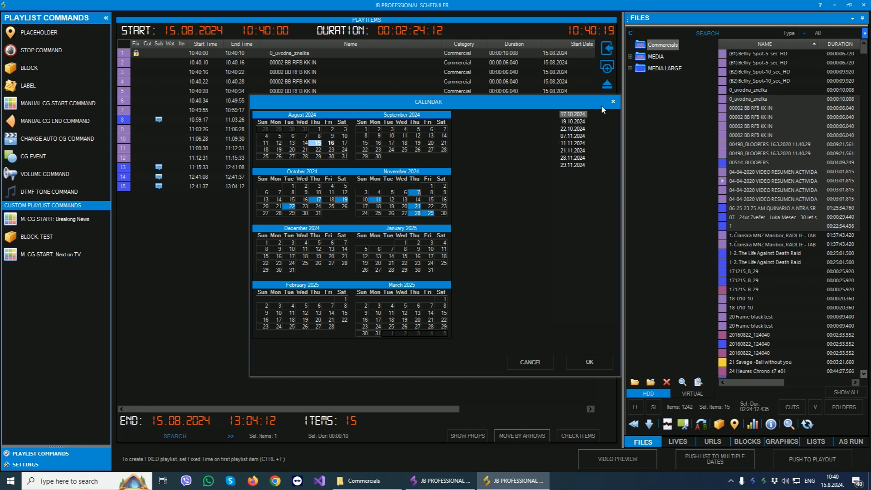
{"action": "left_click", "coordinate": [614, 102]}
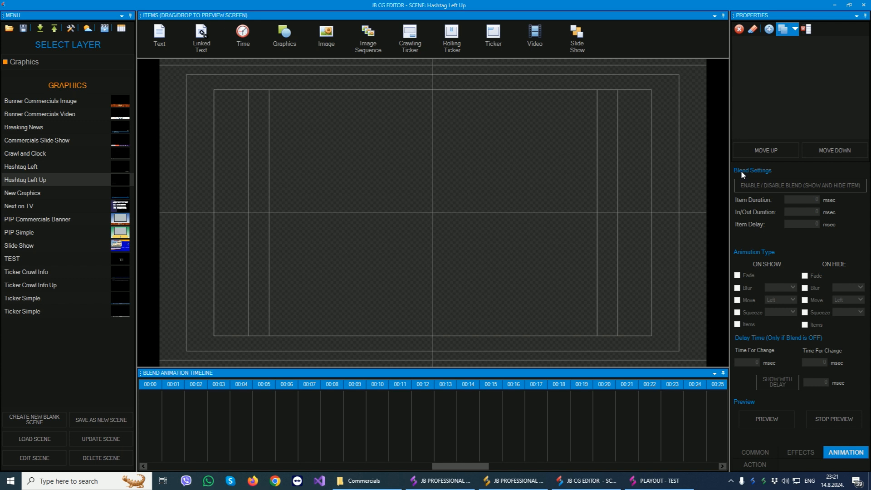
In JB CG Editor, choose the Graphics layer and add a Text item in the upper-left area of the scene.
{"action": "left_click", "coordinate": [131, 61]}
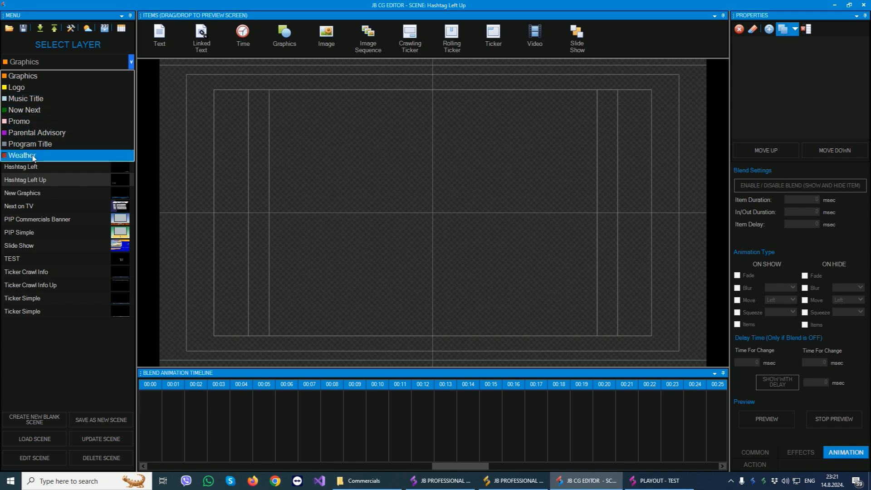
{"action": "left_click", "coordinate": [37, 77]}
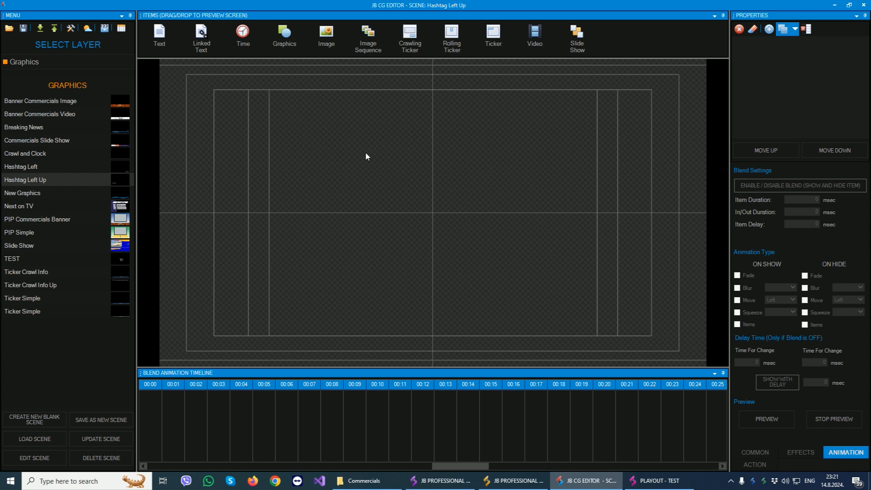
{"action": "left_click_drag", "start_coordinate": [159, 37], "coordinate": [230, 137]}
{"action": "left_click_drag", "start_coordinate": [205, 47], "coordinate": [207, 50]}
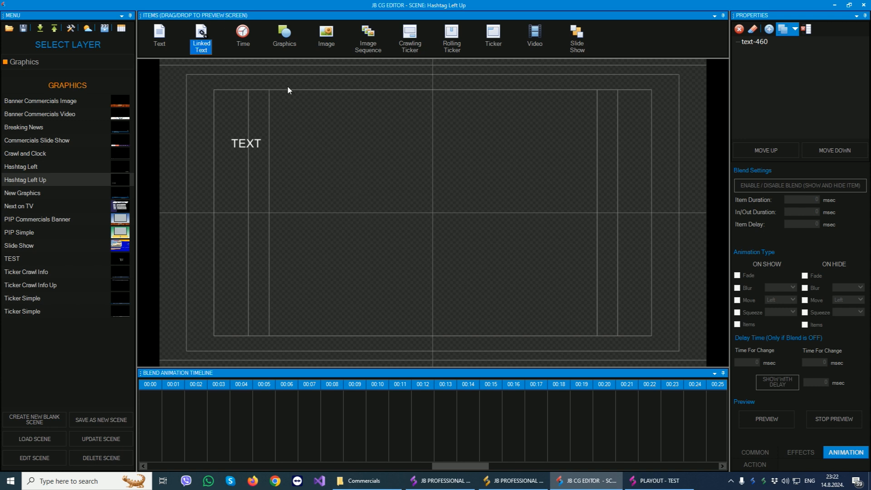
Cancel the Time item's type selection and add a Graphics shape in the upper-right area of the scene.
{"action": "left_click_drag", "start_coordinate": [243, 32], "coordinate": [339, 131]}
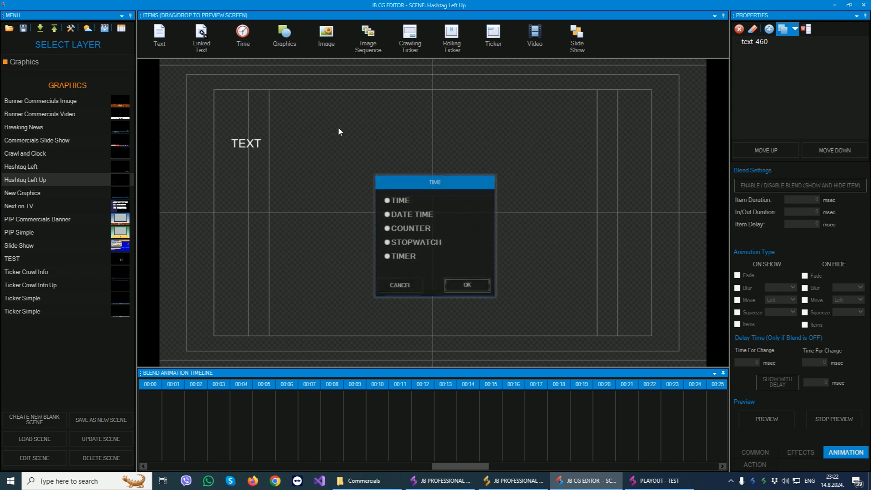
{"action": "left_click", "coordinate": [410, 287]}
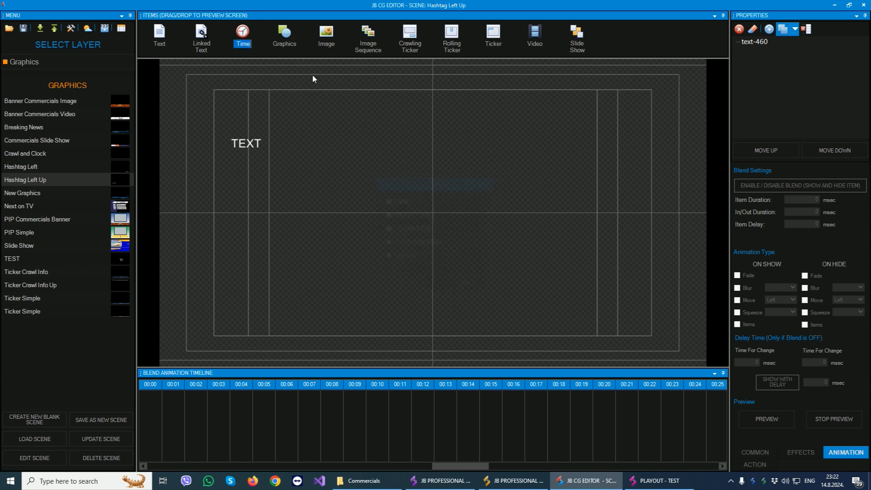
{"action": "left_click_drag", "start_coordinate": [286, 34], "coordinate": [373, 152]}
{"action": "left_click_drag", "start_coordinate": [489, 108], "coordinate": [489, 108]}
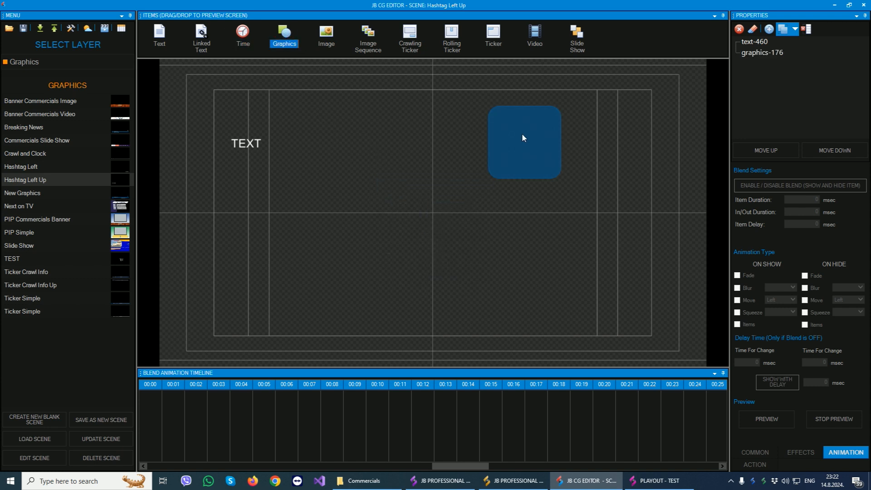
{"action": "left_click", "coordinate": [326, 36]}
{"action": "left_click", "coordinate": [369, 46]}
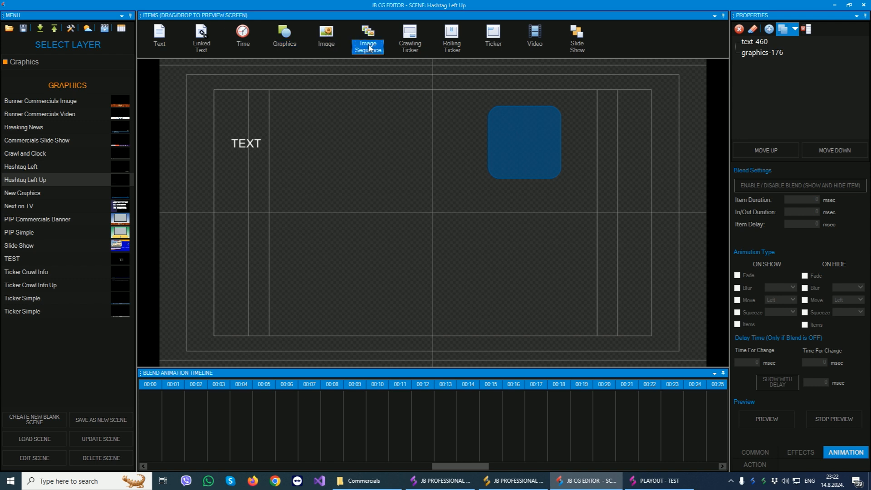
Add a Crawling Ticker near the scene's centre, a Rolling Ticker at its lower right and a Ticker at its lower middle.
{"action": "left_click_drag", "start_coordinate": [410, 37], "coordinate": [346, 200]}
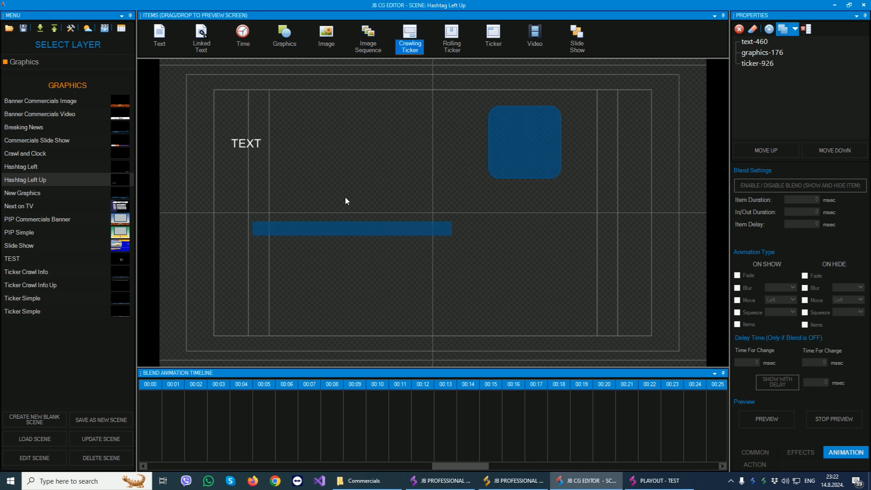
{"action": "left_click", "coordinate": [325, 233]}
{"action": "left_click_drag", "start_coordinate": [450, 39], "coordinate": [520, 268]}
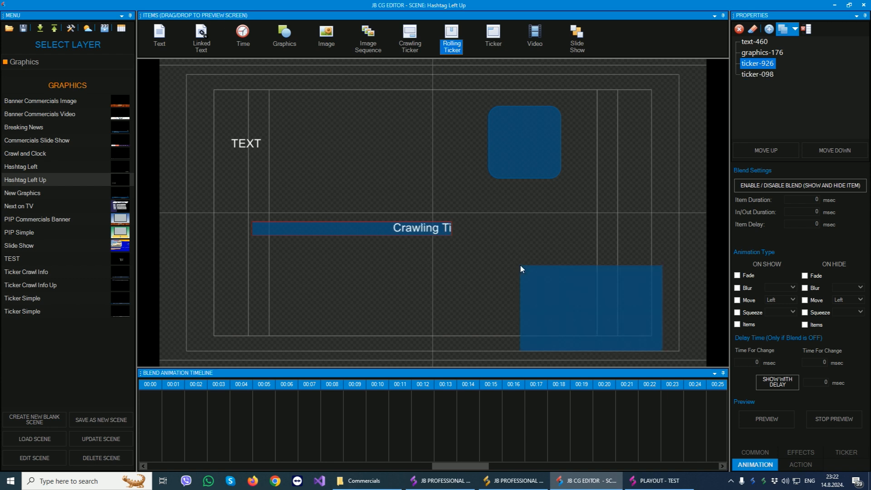
{"action": "left_click_drag", "start_coordinate": [501, 40], "coordinate": [358, 307]}
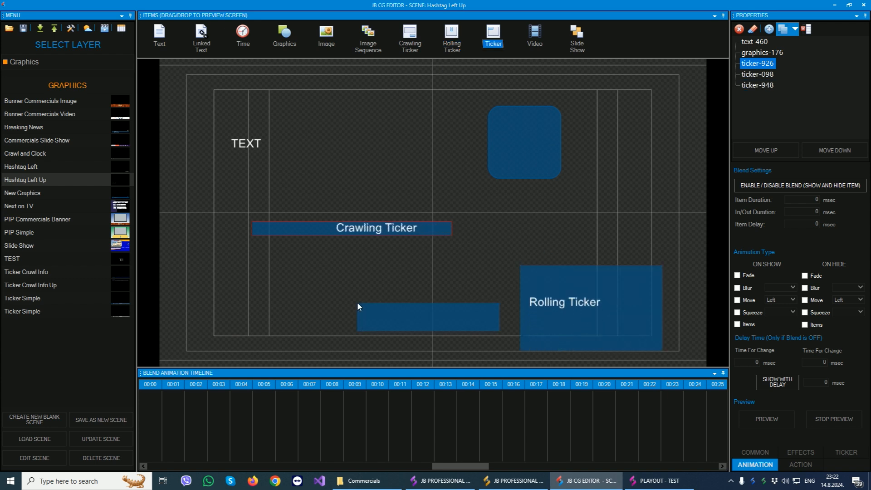
{"action": "mouse_move", "coordinate": [536, 38]}
{"action": "left_mouse_down"}
{"action": "mouse_move", "coordinate": [609, 151]}
{"action": "mouse_move", "coordinate": [540, 42]}
{"action": "left_mouse_up"}
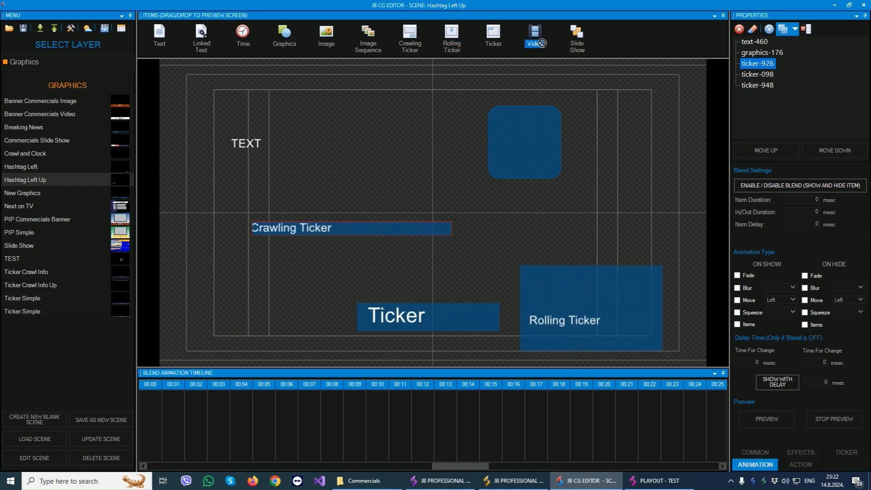
{"action": "left_click", "coordinate": [576, 42]}
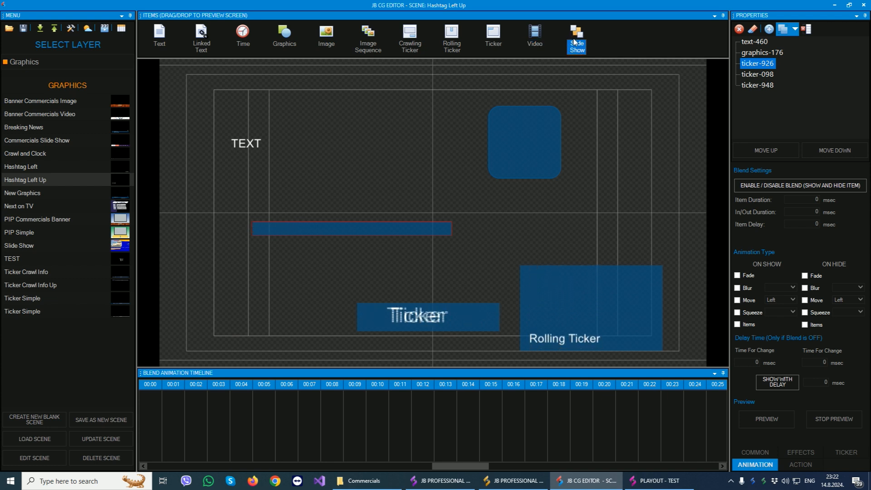
Go through the scene's items in the item list and delete the Text item from the scene.
{"action": "left_click", "coordinate": [754, 42]}
{"action": "key", "text": "Down"}
{"action": "key", "text": "Down"}
{"action": "key", "text": "Down"}
{"action": "key", "text": "Down"}
{"action": "key", "text": "Up"}
{"action": "key", "text": "Up"}
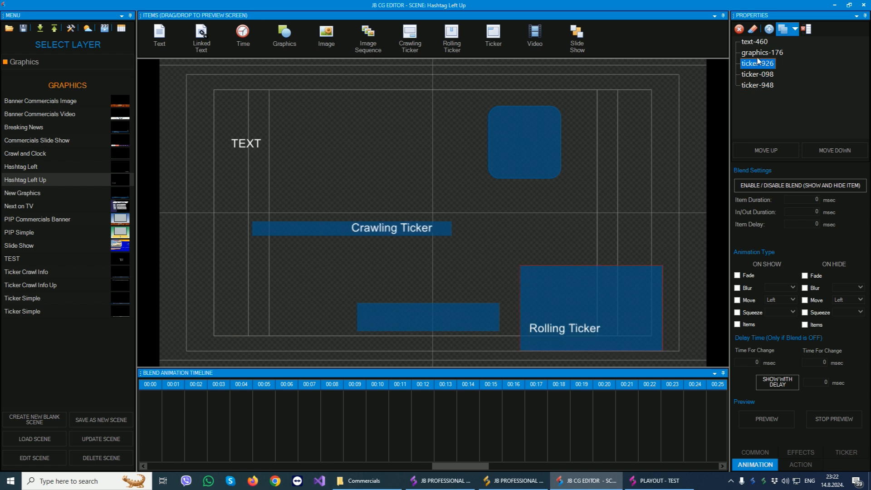
{"action": "left_click", "coordinate": [759, 53]}
{"action": "left_click", "coordinate": [758, 42]}
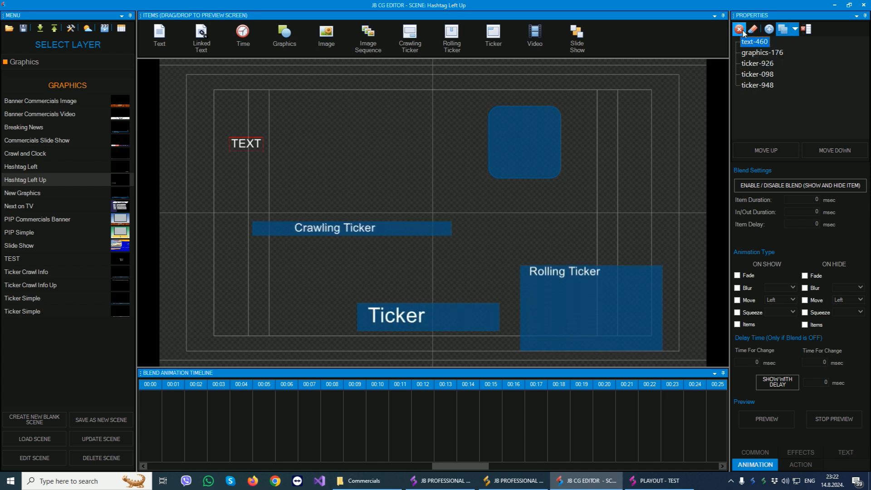
{"action": "left_click", "coordinate": [740, 30]}
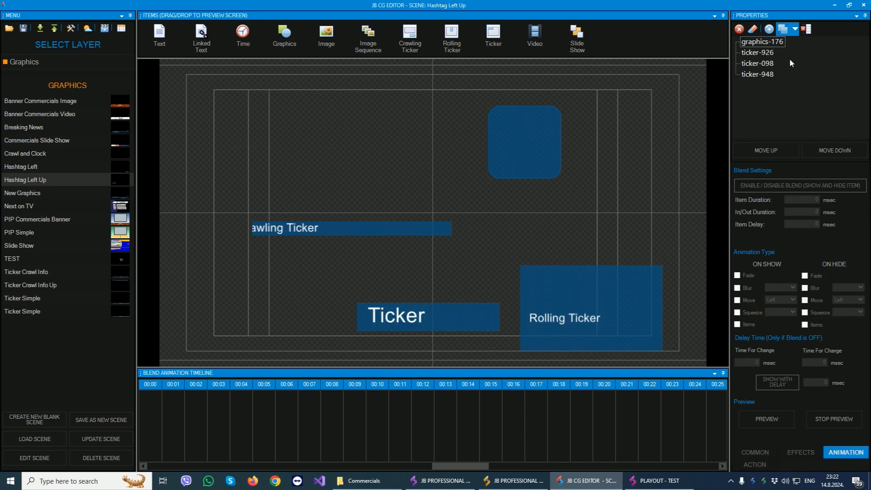
Reorder the Crawling Ticker in the item list, moving it up one place and down two places.
{"action": "left_click", "coordinate": [763, 54]}
{"action": "left_click", "coordinate": [766, 150]}
{"action": "left_click", "coordinate": [833, 152]}
{"action": "left_click", "coordinate": [832, 152]}
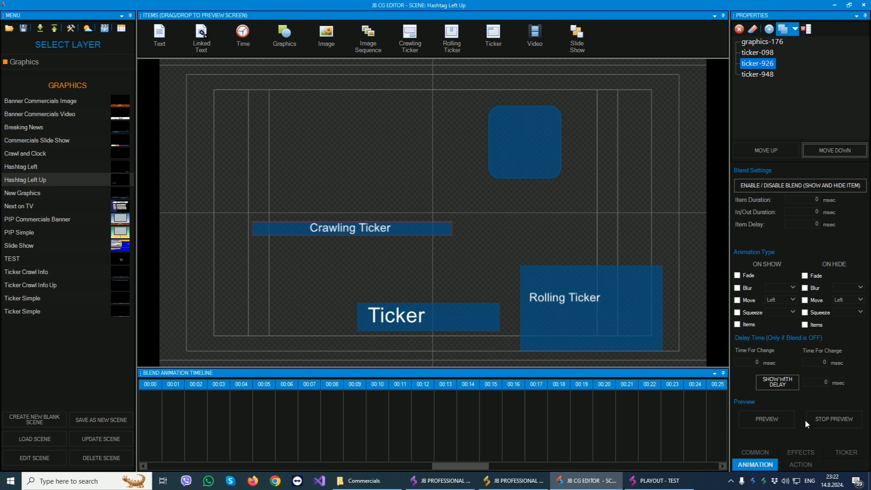
Resize the Graphics shape to about 521 × 363 and move it to about horizontal position 714, vertical position 90.
{"action": "left_click", "coordinate": [521, 171]}
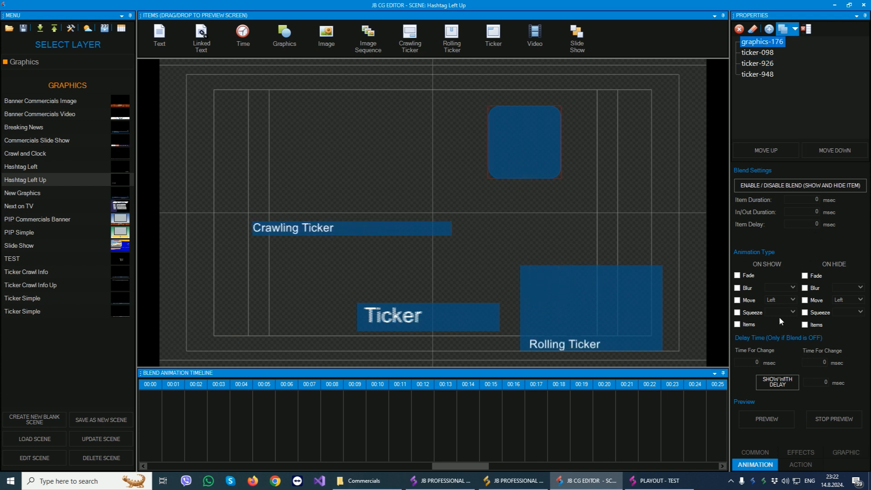
{"action": "left_click", "coordinate": [755, 453]}
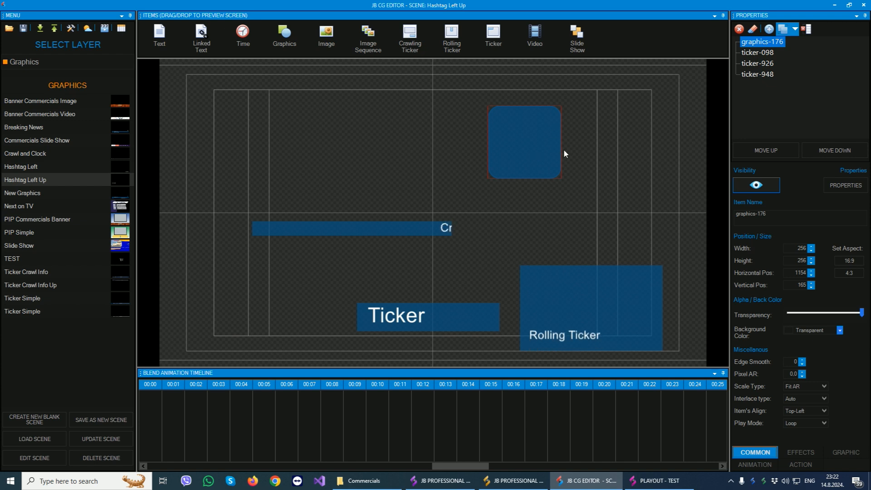
{"action": "left_click_drag", "start_coordinate": [562, 148], "coordinate": [637, 148]}
{"action": "left_click_drag", "start_coordinate": [572, 178], "coordinate": [571, 209]}
{"action": "left_click_drag", "start_coordinate": [570, 164], "coordinate": [447, 142]}
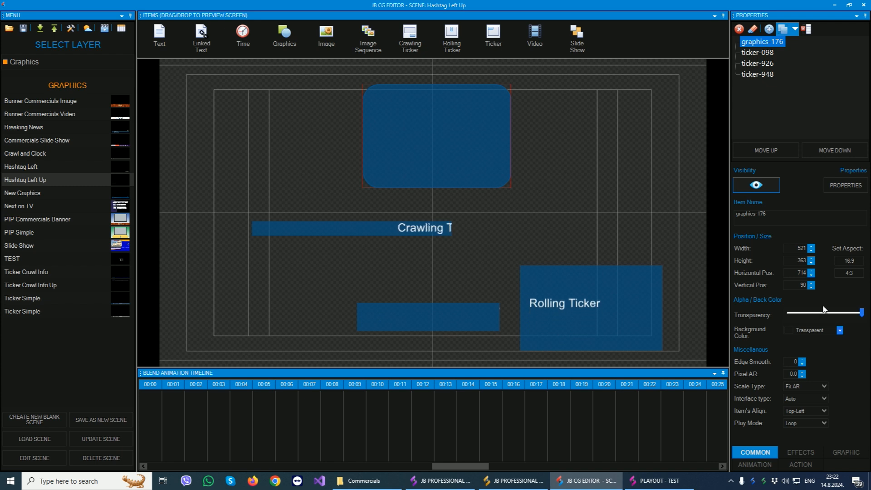
Set the Graphics shape's gradient color to red and its shape type to Block 2.
{"action": "left_click", "coordinate": [800, 450]}
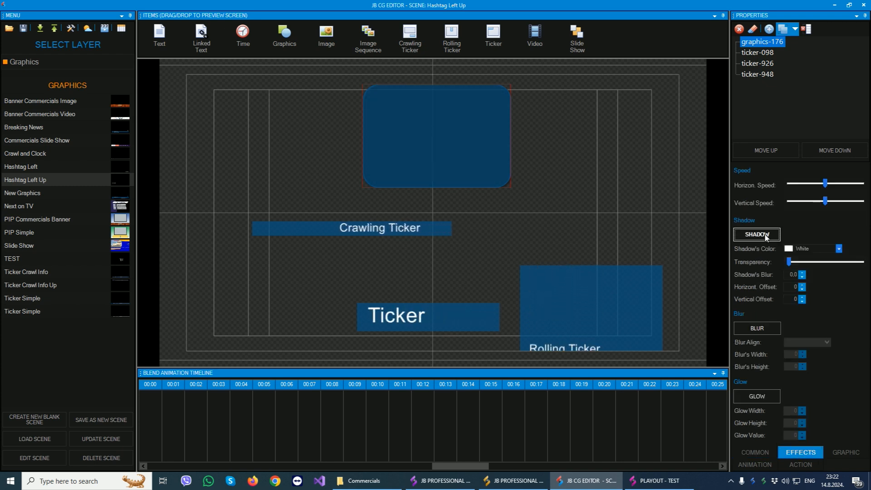
{"action": "left_click", "coordinate": [847, 452]}
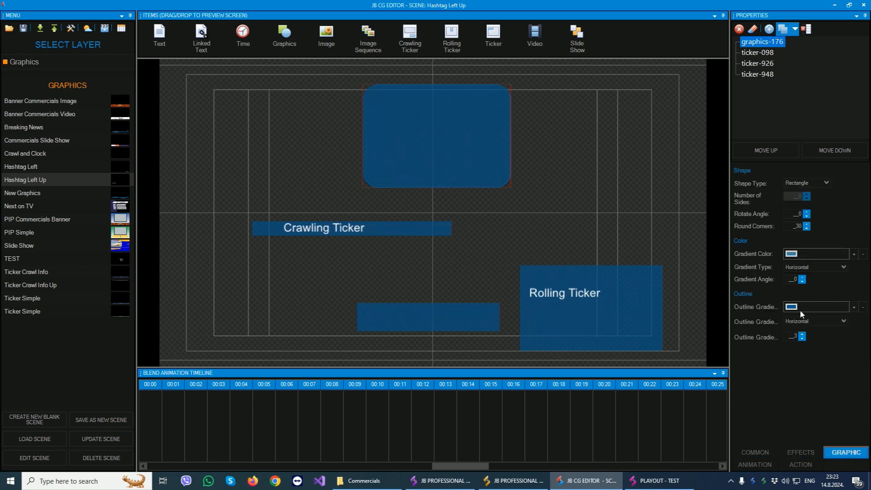
{"action": "left_click", "coordinate": [791, 254]}
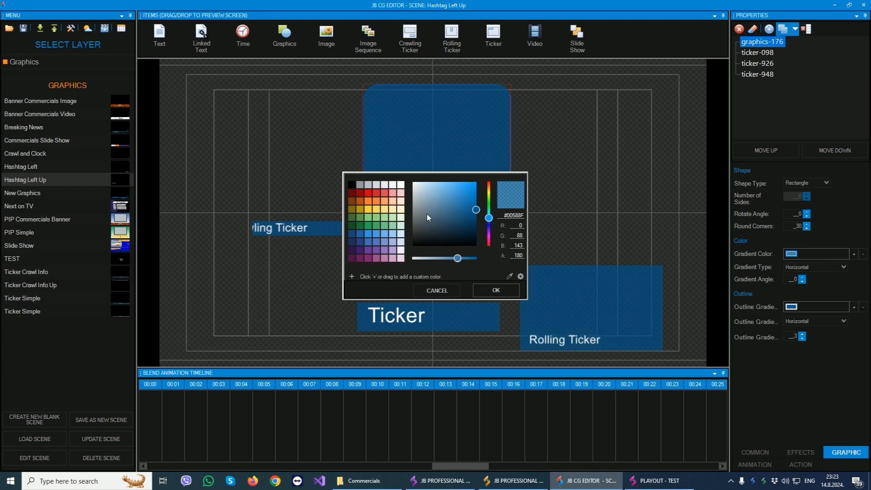
{"action": "left_click", "coordinate": [368, 193]}
{"action": "left_click", "coordinate": [496, 290]}
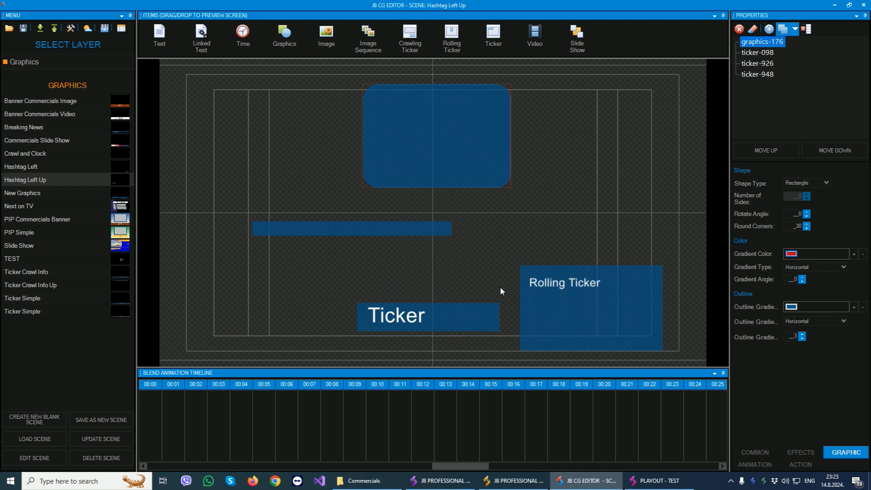
{"action": "left_click", "coordinate": [826, 183]}
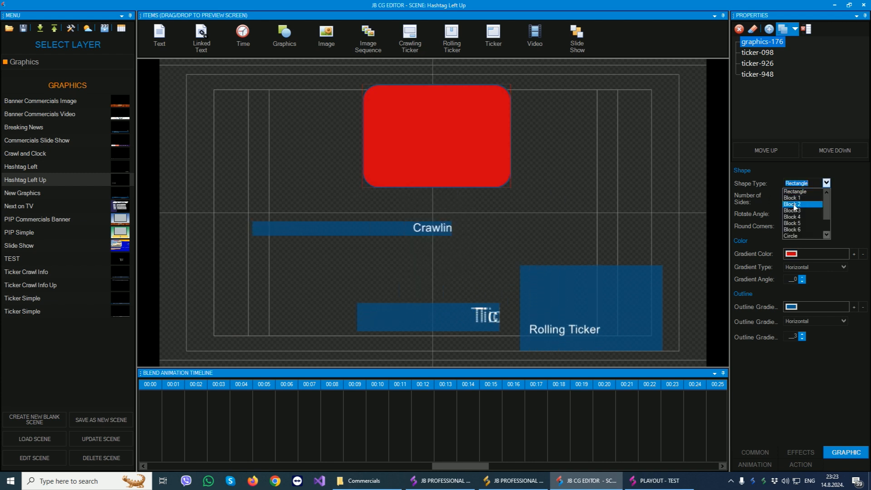
{"action": "left_click", "coordinate": [797, 201]}
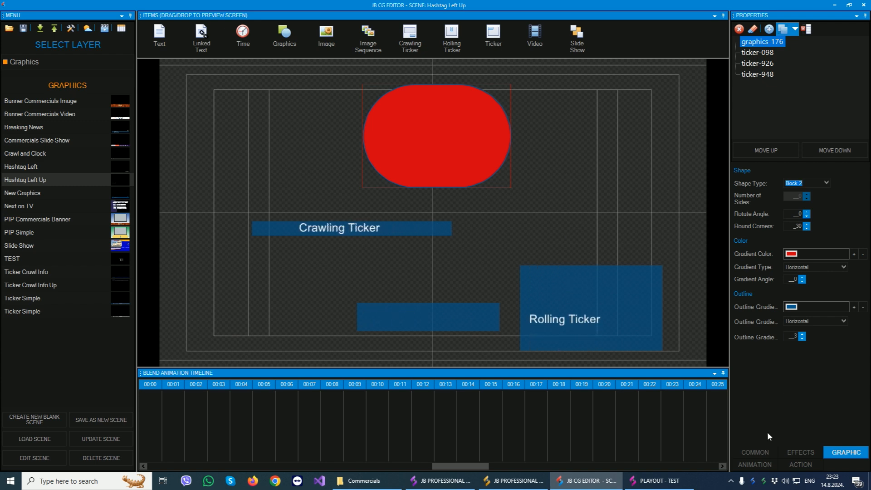
Move the red shape to about horizontal position 636, vertical position 101, and view its animation, alignment and common settings.
{"action": "left_click", "coordinate": [746, 465]}
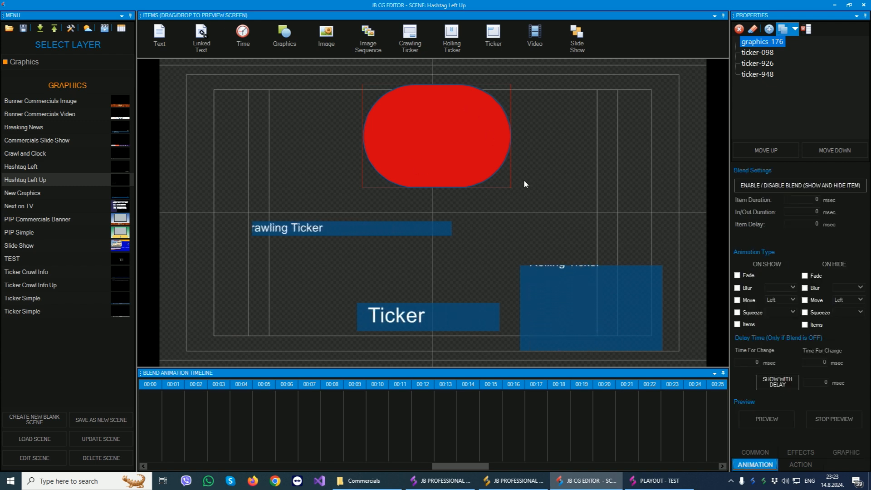
{"action": "left_click_drag", "start_coordinate": [432, 132], "coordinate": [411, 136]}
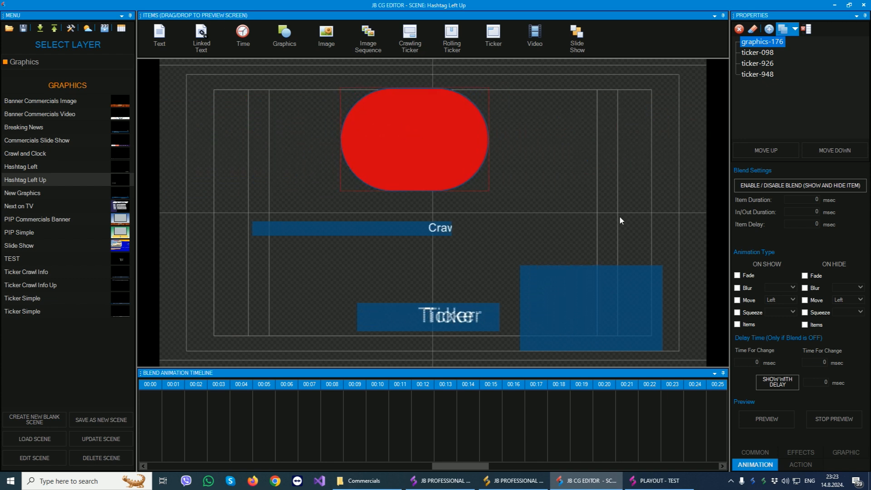
{"action": "left_click", "coordinate": [801, 463]}
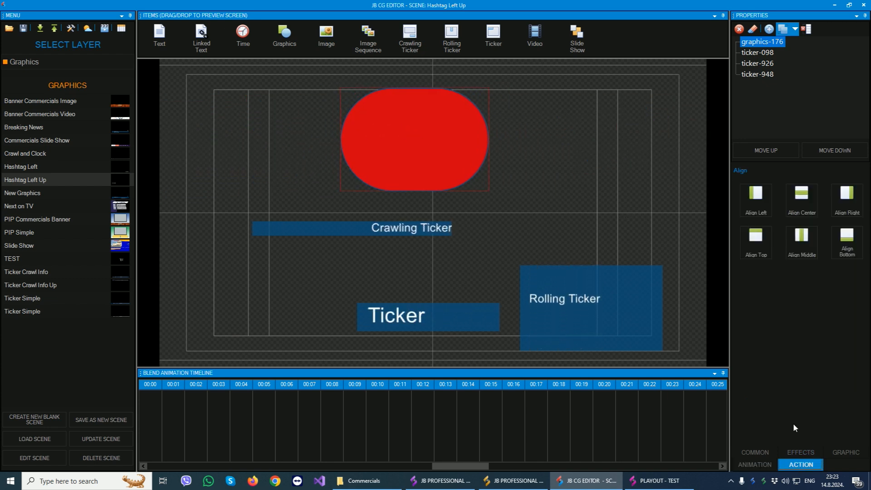
{"action": "left_click", "coordinate": [756, 448]}
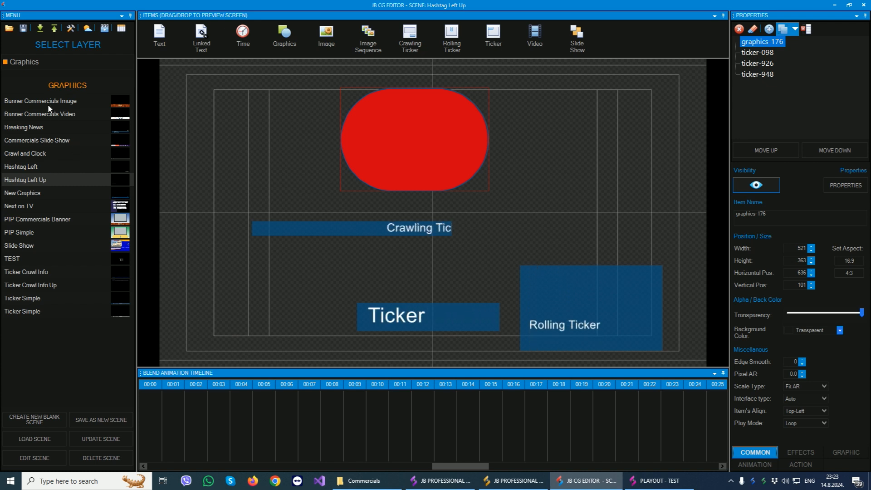
Look through the ready-made scenes Breaking News, Commercials Slide Show, Hashtag Left, Next on TV and Ticker Crawl Info.
{"action": "left_click", "coordinate": [33, 128]}
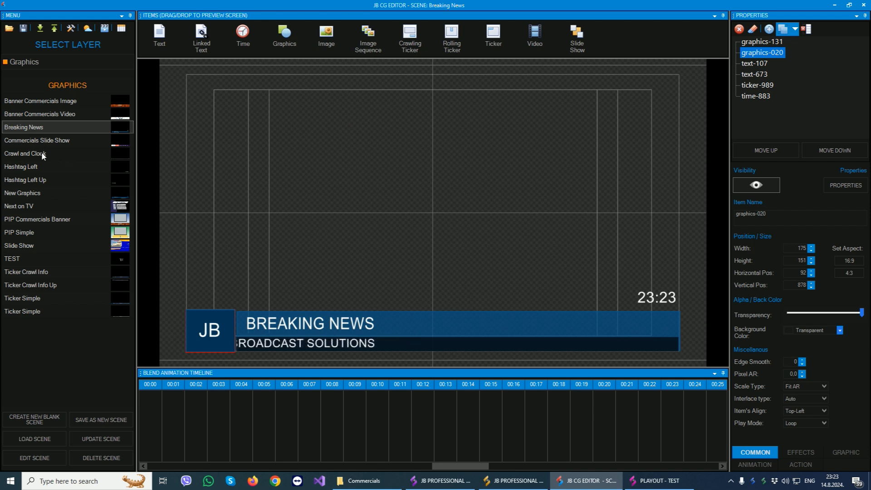
{"action": "left_click", "coordinate": [31, 141]}
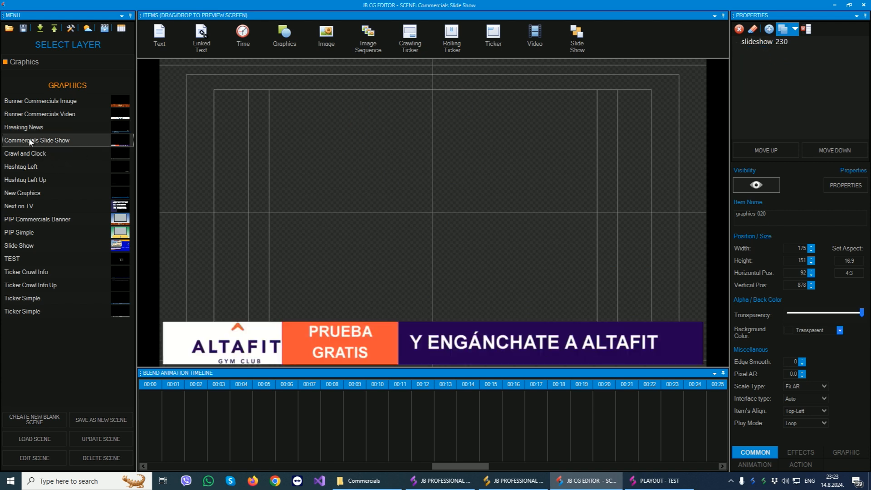
{"action": "left_click", "coordinate": [364, 345]}
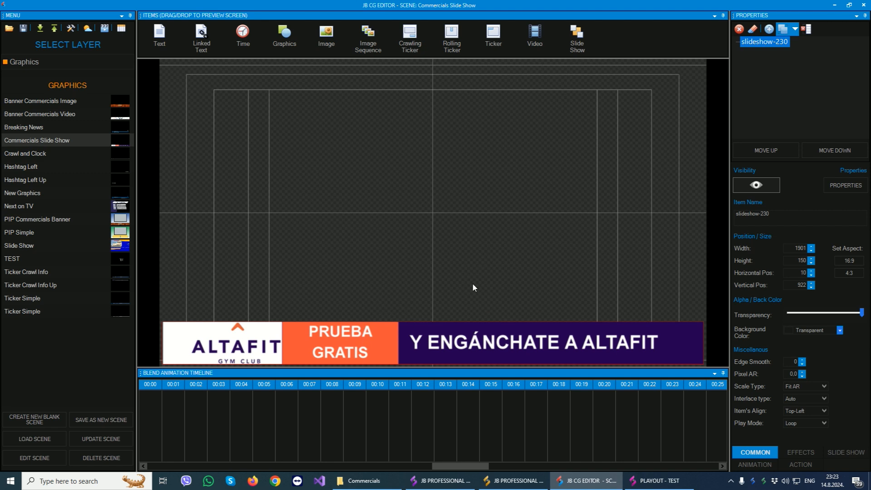
{"action": "left_click", "coordinate": [19, 168]}
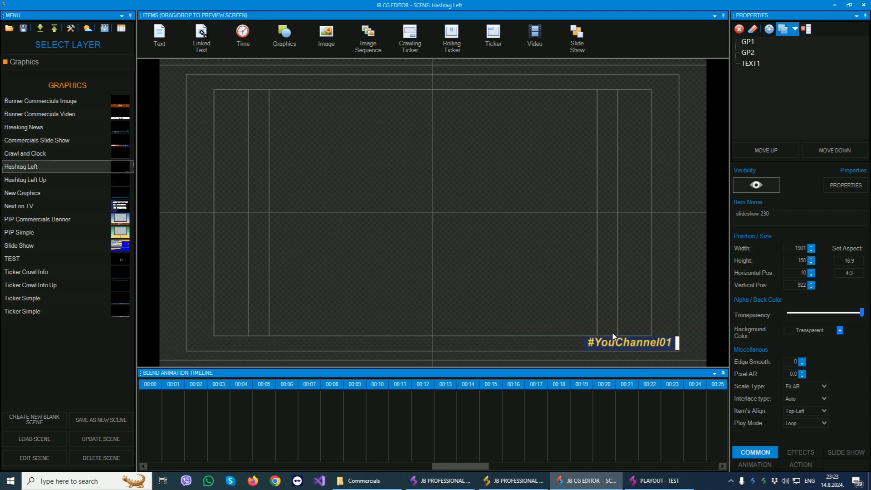
{"action": "left_click", "coordinate": [23, 206]}
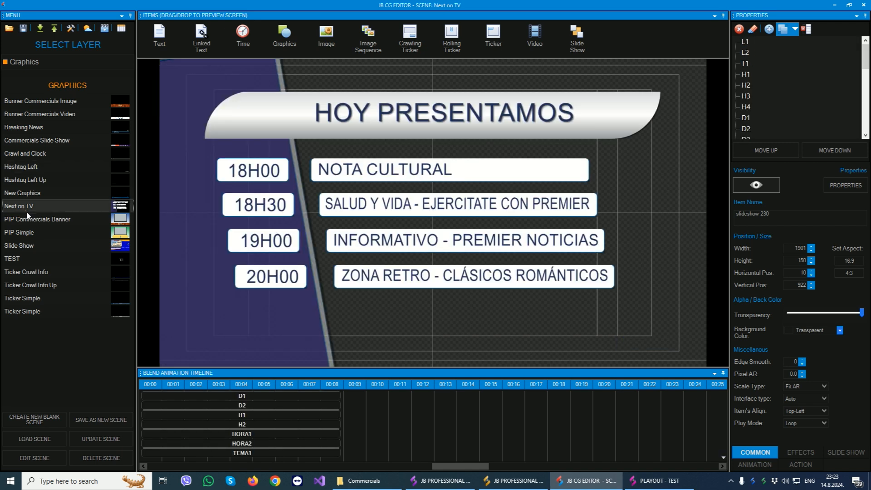
{"action": "left_click", "coordinate": [28, 273]}
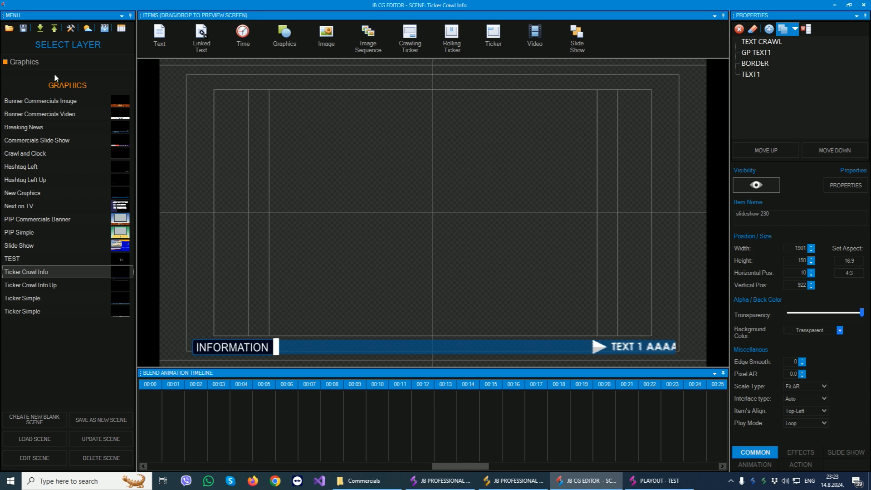
Switch to the Music Title layer, open the Music Title Brush scene and inspect its title and artist text items.
{"action": "left_click", "coordinate": [55, 63]}
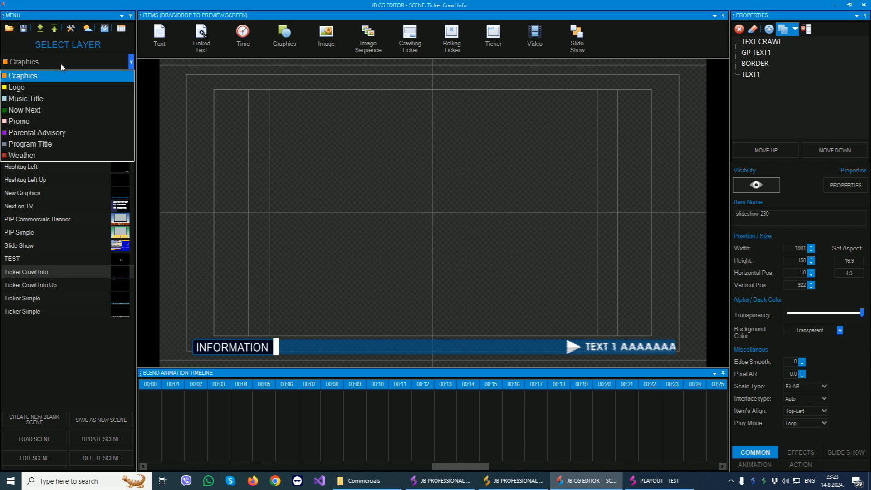
{"action": "left_click", "coordinate": [30, 100]}
{"action": "left_click", "coordinate": [46, 102]}
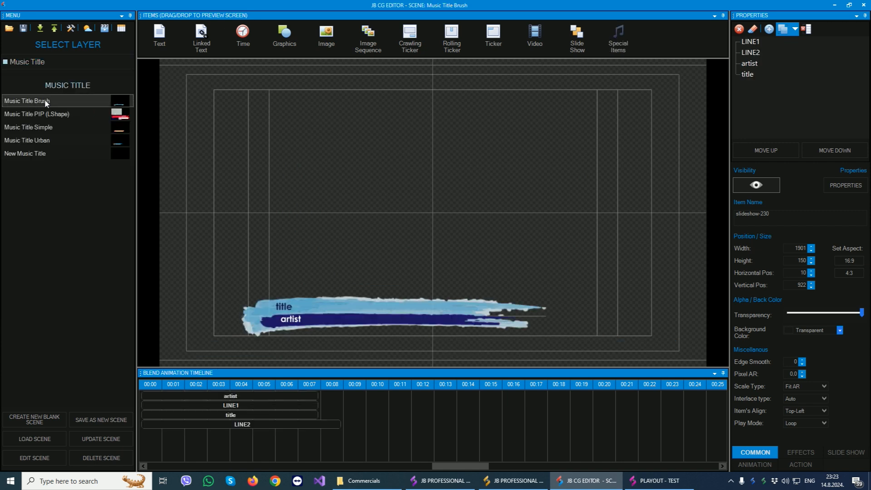
{"action": "left_click", "coordinate": [286, 308]}
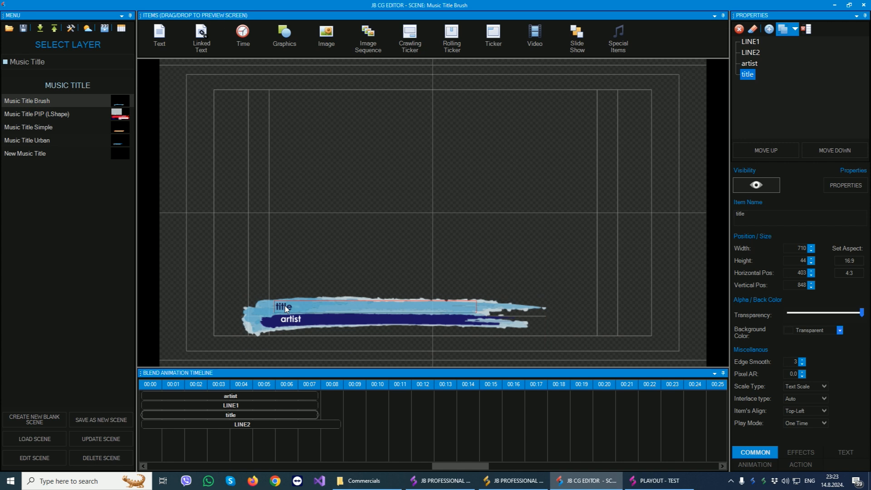
{"action": "left_click", "coordinate": [288, 322]}
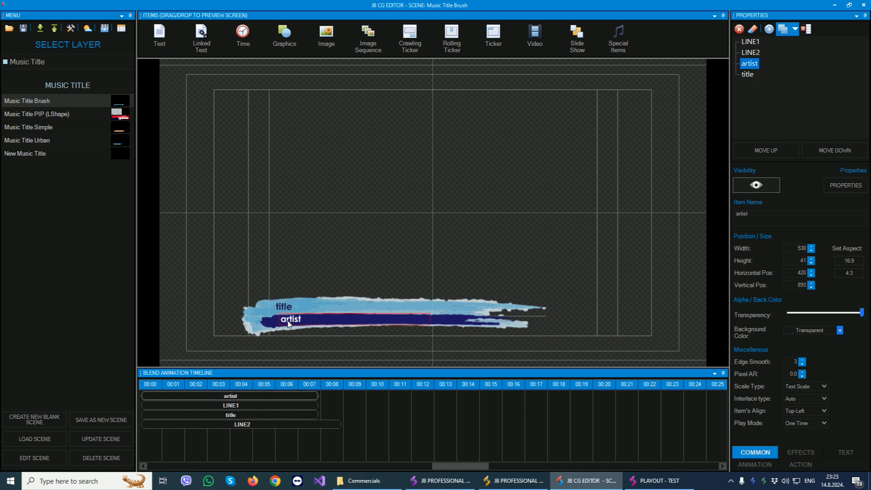
{"action": "left_click", "coordinate": [289, 312]}
{"action": "left_click", "coordinate": [289, 323]}
Show the artist item's animation settings, preview the Music Title Brush animation and stop the preview.
{"action": "left_click", "coordinate": [754, 466]}
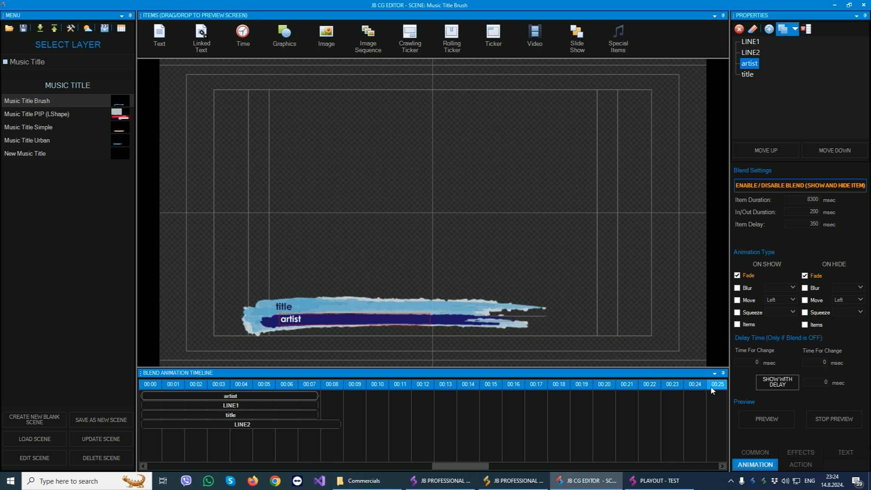
{"action": "left_click", "coordinate": [766, 419]}
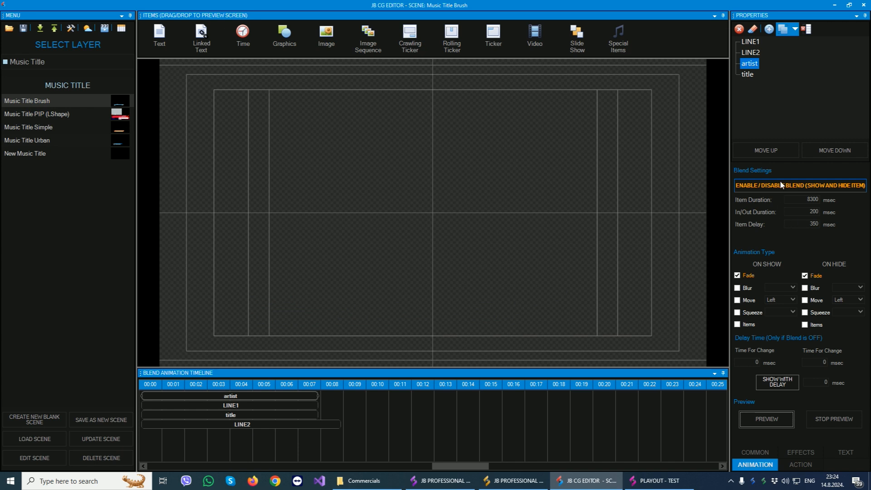
{"action": "left_click", "coordinate": [840, 423]}
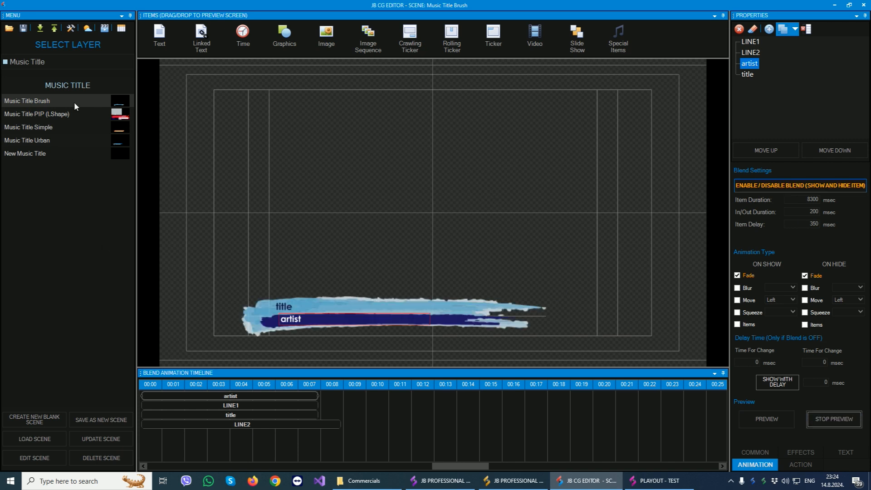
Switch to the Now Next layer and open the New Now Next scene.
{"action": "left_click", "coordinate": [68, 61]}
{"action": "left_click", "coordinate": [46, 109]}
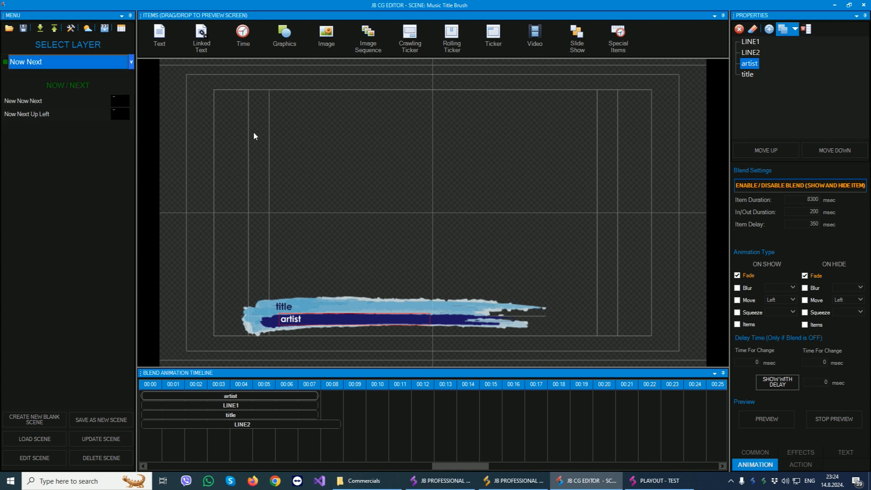
{"action": "left_click", "coordinate": [32, 102]}
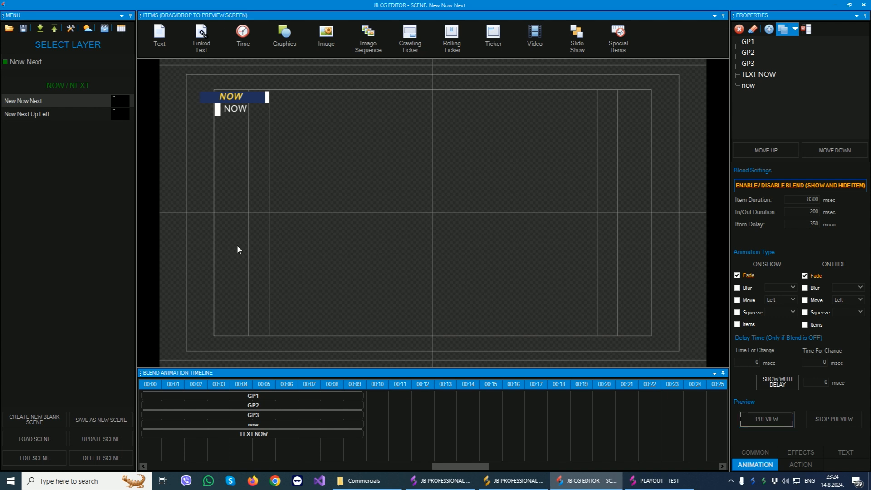
Switch to the Weather layer and open the Weather Simple scene.
{"action": "left_click", "coordinate": [52, 62]}
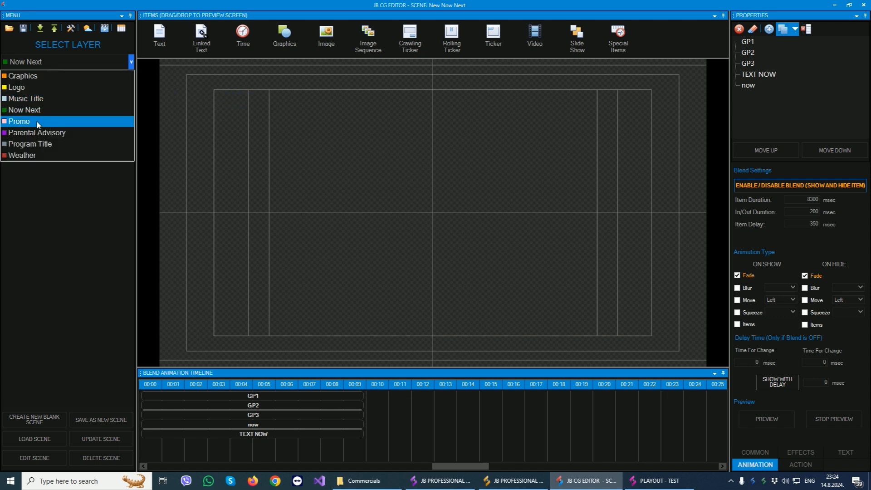
{"action": "left_click", "coordinate": [37, 156]}
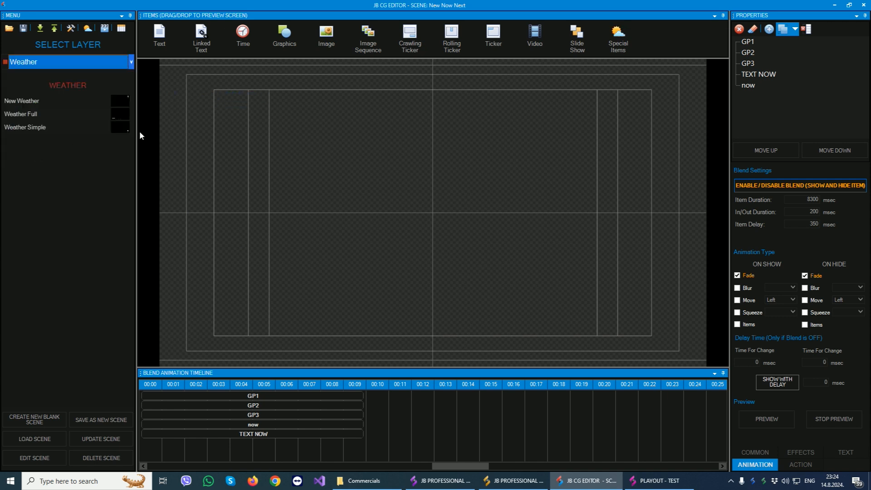
{"action": "left_click", "coordinate": [20, 127]}
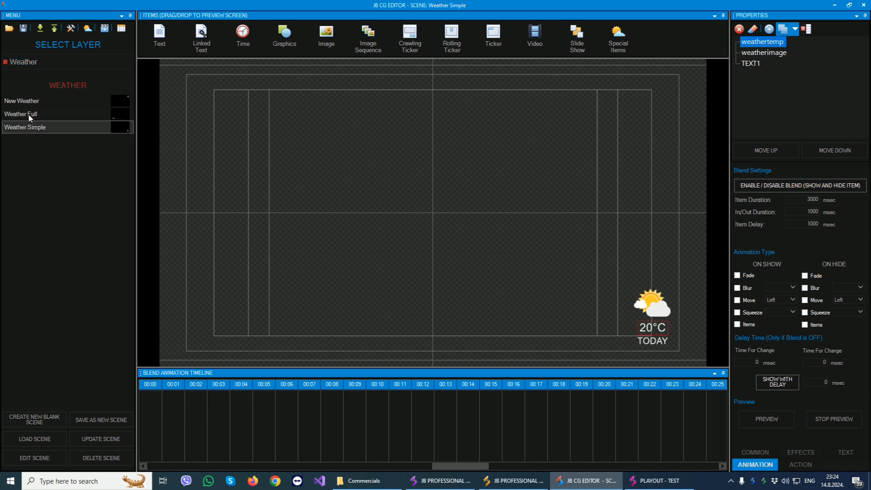
Show the weather test data settings for city, units and language, and close them.
{"action": "left_click", "coordinate": [88, 29]}
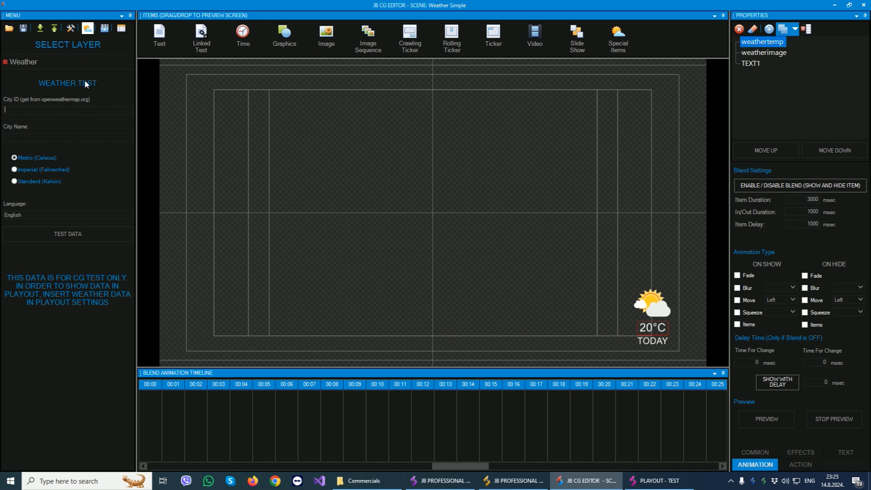
{"action": "left_click", "coordinate": [93, 28]}
Switch to the Graphics layer and show the playout video behind the Weather Simple scene.
{"action": "left_click", "coordinate": [54, 61]}
{"action": "left_click", "coordinate": [36, 73]}
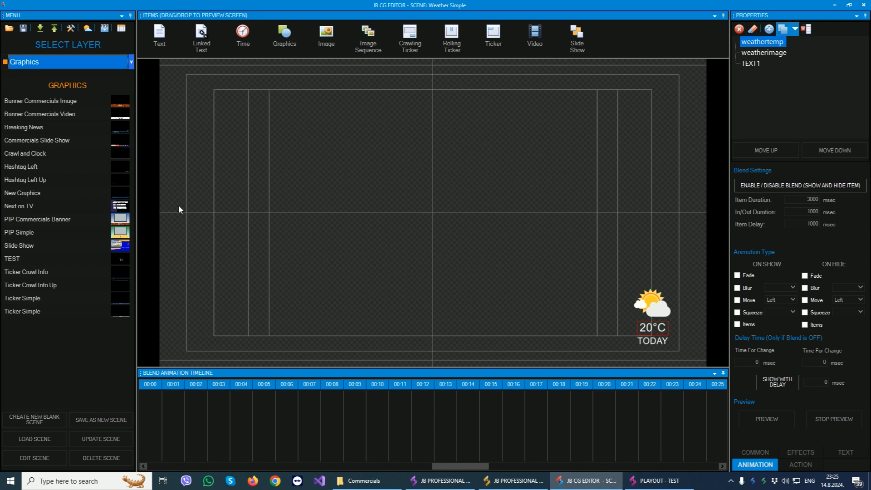
{"action": "left_click", "coordinate": [105, 29]}
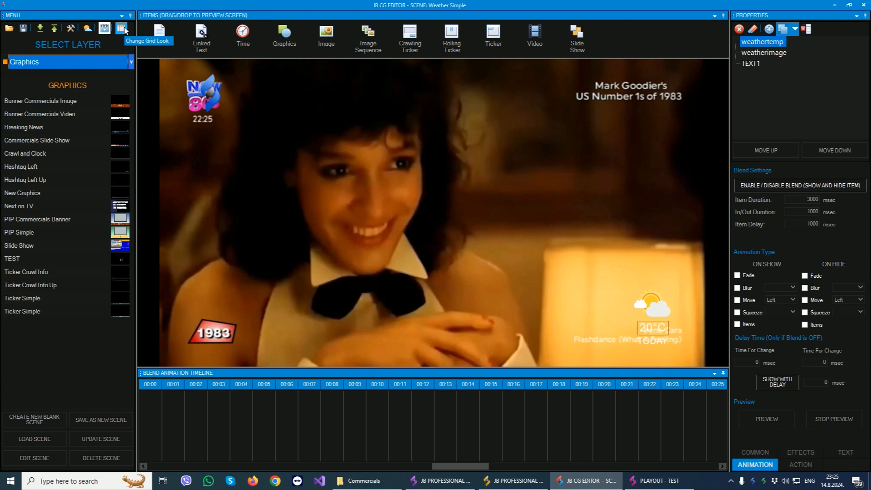
{"action": "left_click", "coordinate": [122, 29]}
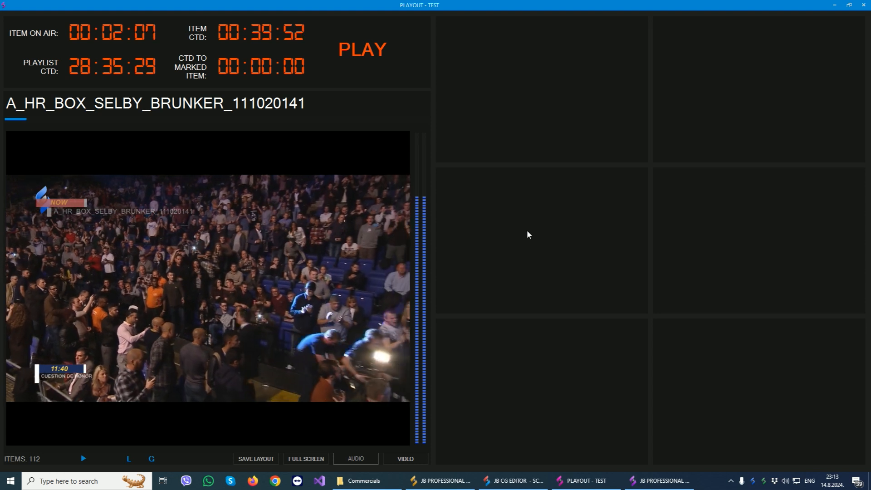
In the PLAYOUT - TEST multi view, add a Live panel to the first empty cell, load NDI input 1 and allow firewall access.
{"action": "right_click", "coordinate": [494, 45]}
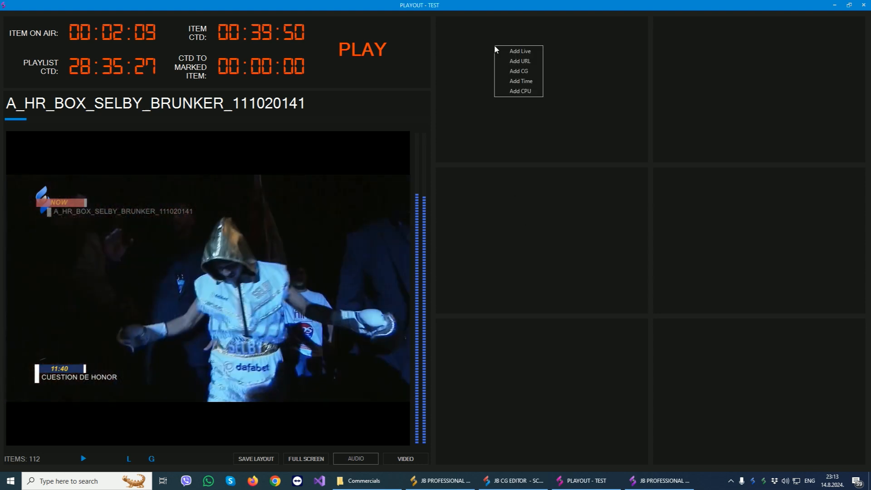
{"action": "left_click", "coordinate": [706, 47]}
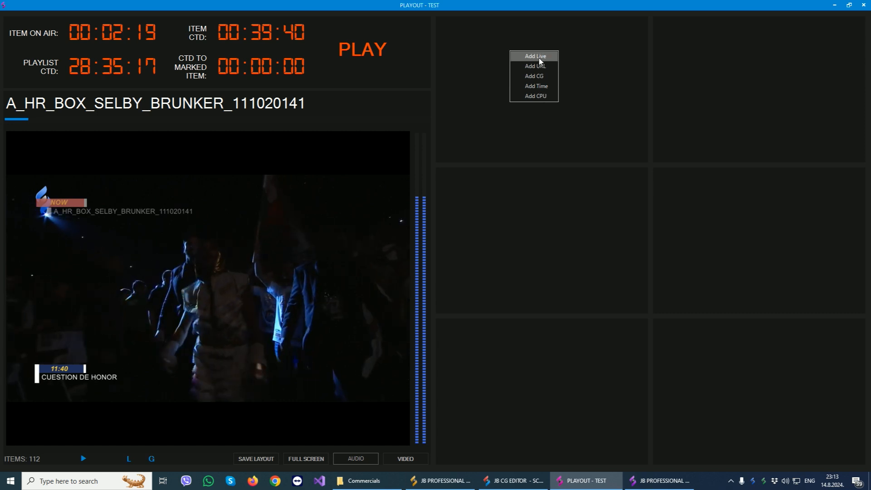
{"action": "left_click", "coordinate": [539, 57]}
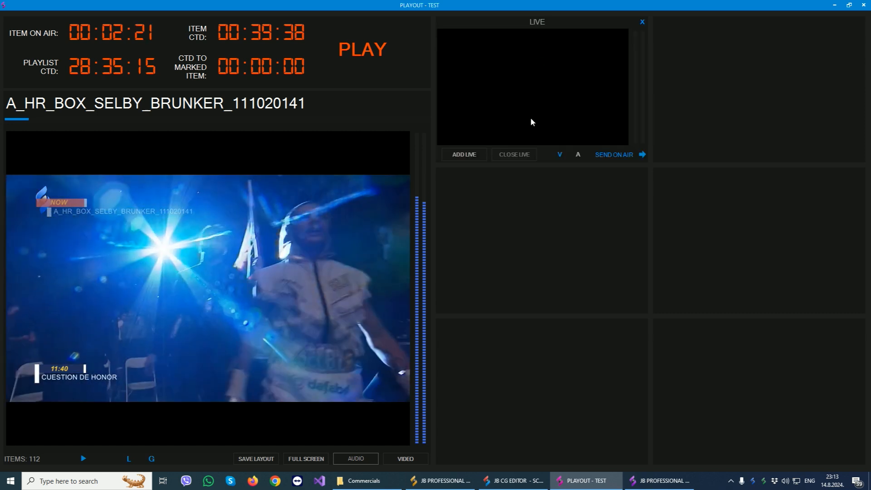
{"action": "left_click", "coordinate": [470, 157]}
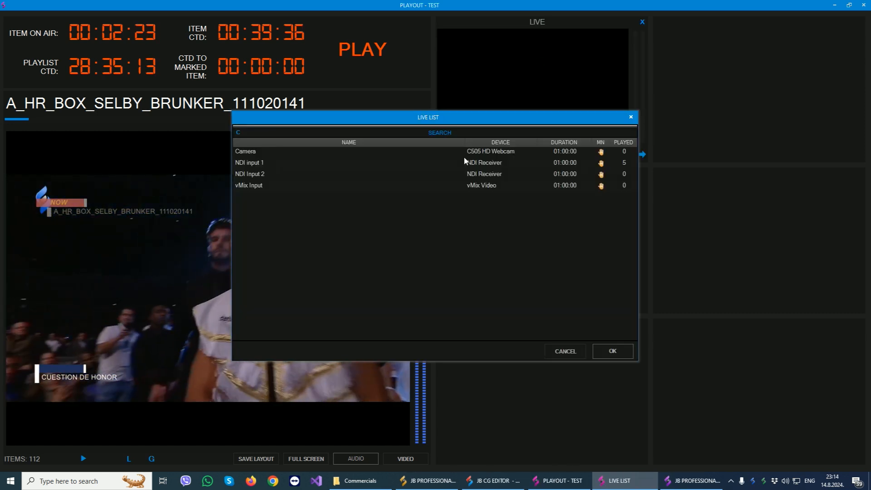
{"action": "left_click", "coordinate": [321, 161]}
{"action": "left_click", "coordinate": [613, 351]}
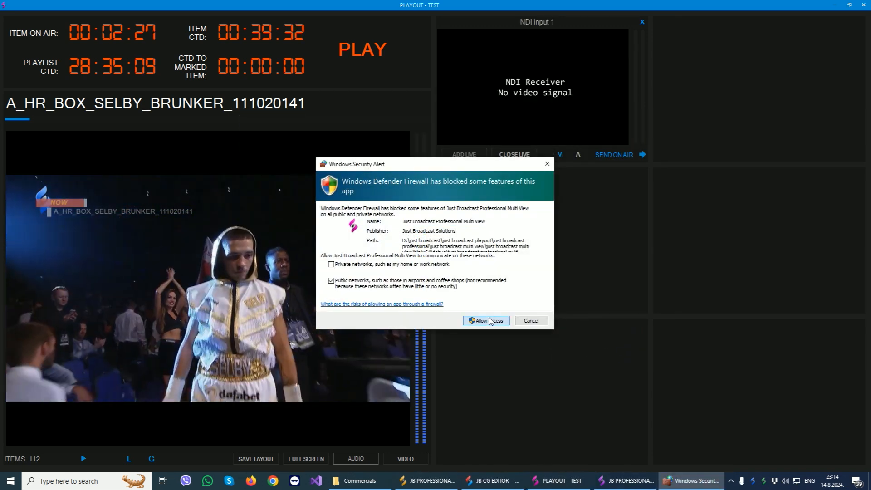
{"action": "left_click", "coordinate": [490, 321]}
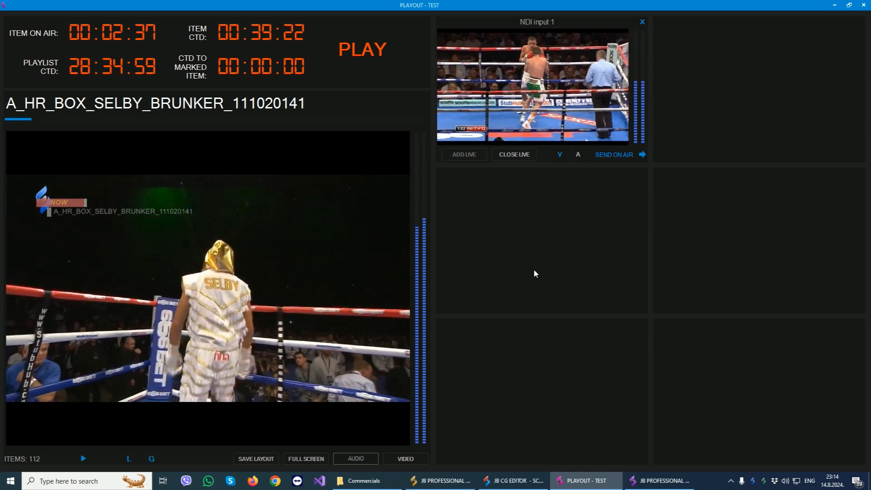
Add a URL panel to the empty cell beside NDI input 1 and load the NOW 80 stream.
{"action": "right_click", "coordinate": [699, 65]}
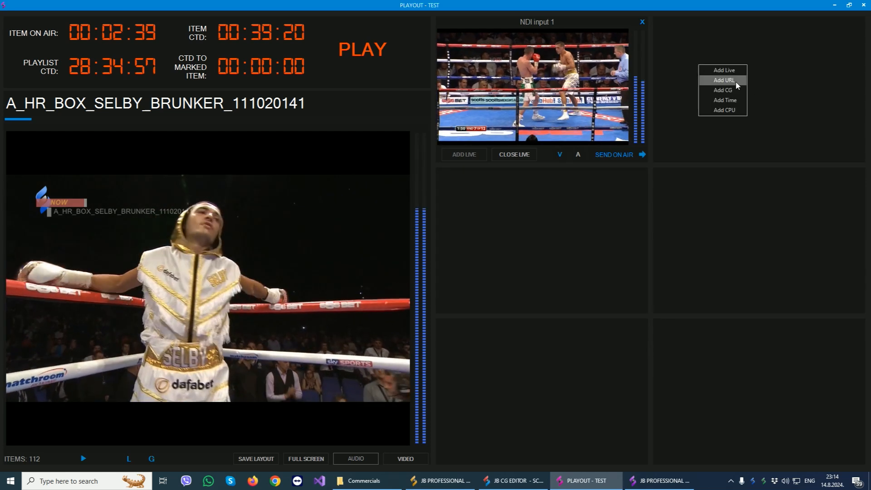
{"action": "left_click", "coordinate": [736, 81]}
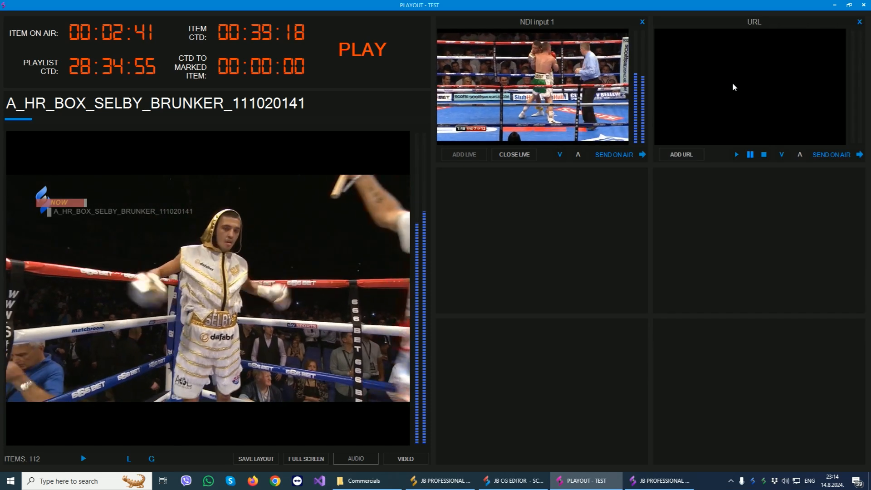
{"action": "left_click", "coordinate": [676, 155]}
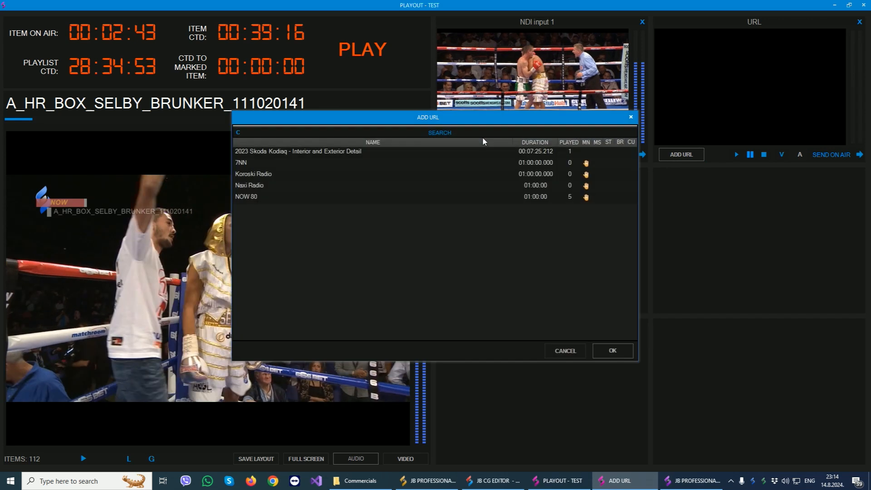
{"action": "left_click", "coordinate": [248, 197]}
{"action": "left_click", "coordinate": [610, 351]}
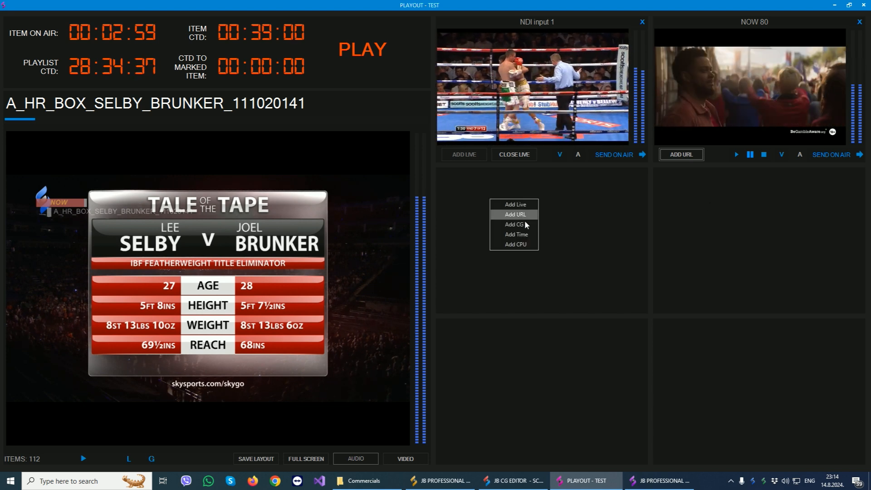
Add CG, Time and CPU panels to the next three empty multi view cells.
{"action": "scroll", "coordinate": [536, 263], "scroll_direction": "down", "scroll_amount": 2}
{"action": "scroll", "coordinate": [536, 263], "scroll_direction": "up", "scroll_amount": 2}
{"action": "right_click", "coordinate": [747, 182]}
{"action": "left_click", "coordinate": [785, 213]}
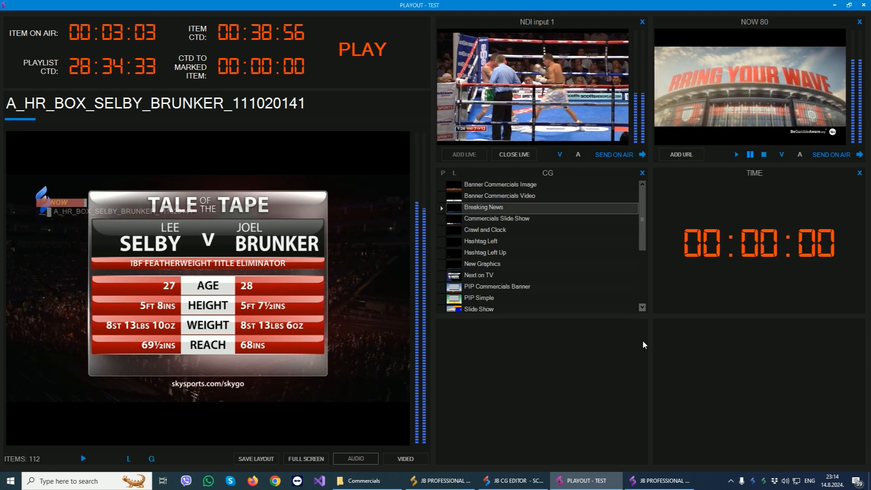
{"action": "right_click", "coordinate": [525, 404]}
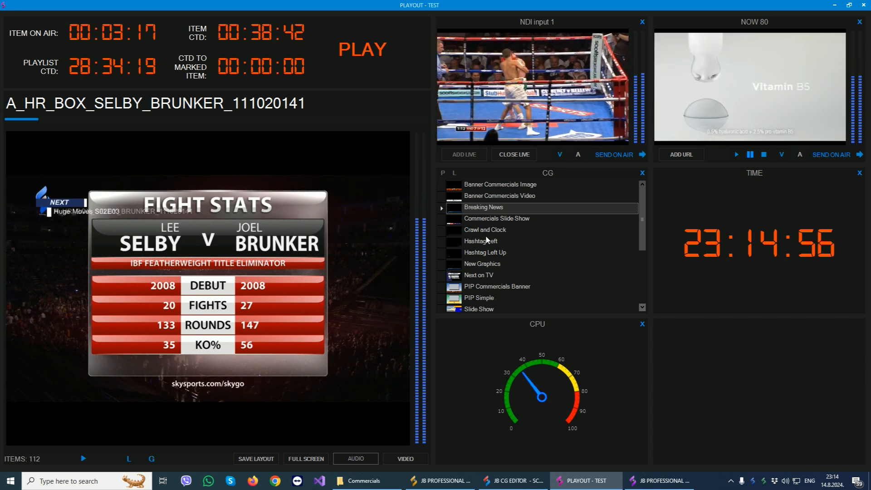
Browse the CG panel's scene list, selecting New Graphics and Ticker Crawl Info.
{"action": "left_click", "coordinate": [472, 268]}
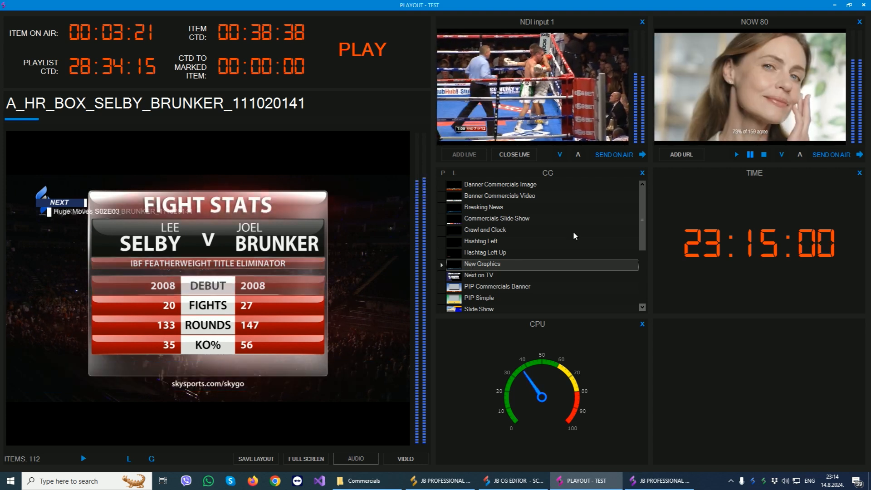
{"action": "scroll", "coordinate": [573, 230], "scroll_direction": "down", "scroll_amount": 2}
{"action": "left_click", "coordinate": [477, 274]}
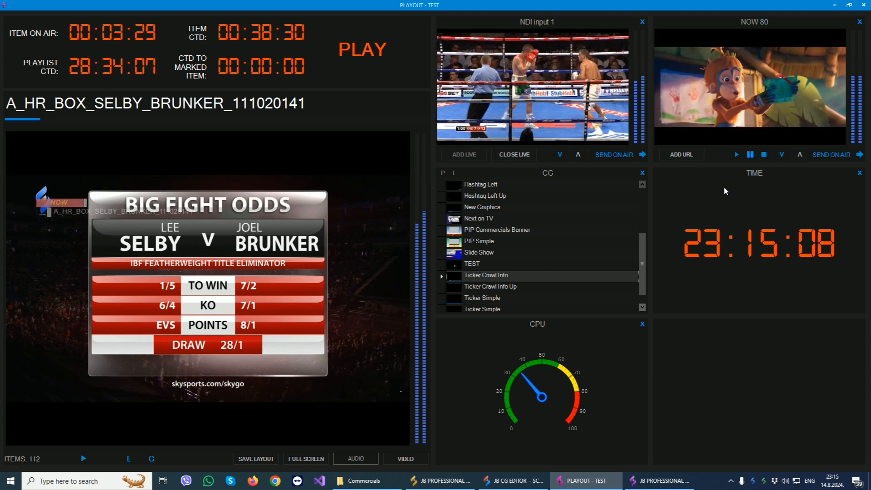
Send NOW 80 on air, choosing to play the new item and continue the current item.
{"action": "left_click", "coordinate": [833, 155]}
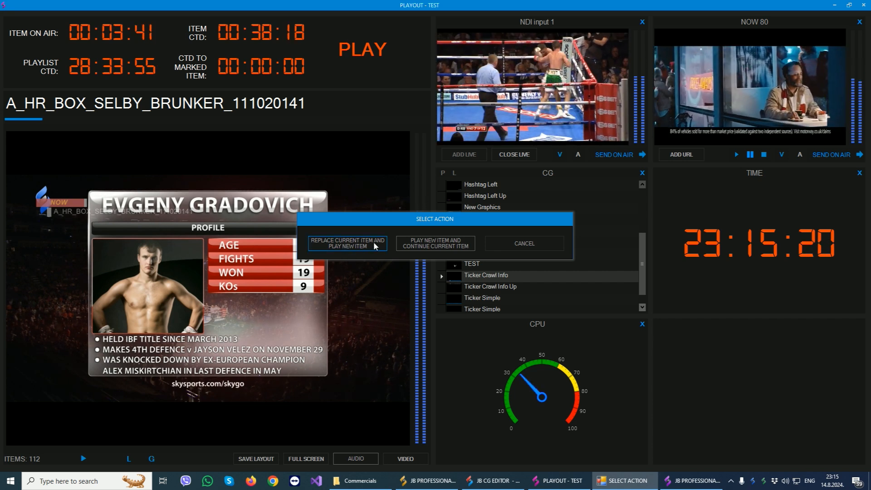
{"action": "left_click", "coordinate": [444, 244]}
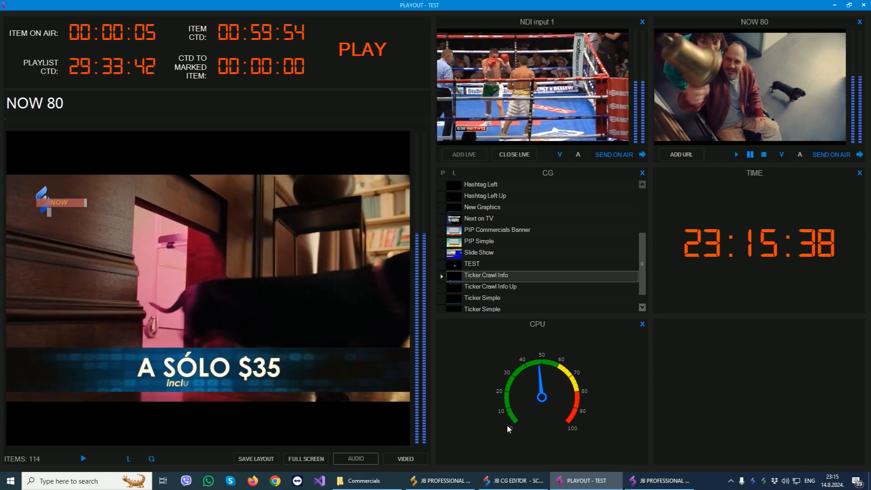
Switch to the JB Professional TEST channel and inspect the A_HR_BOX_SELBY_BRUNKER_111020141 playlist item directly below NOW 80.
{"action": "left_click", "coordinate": [649, 481]}
{"action": "left_click", "coordinate": [230, 223]}
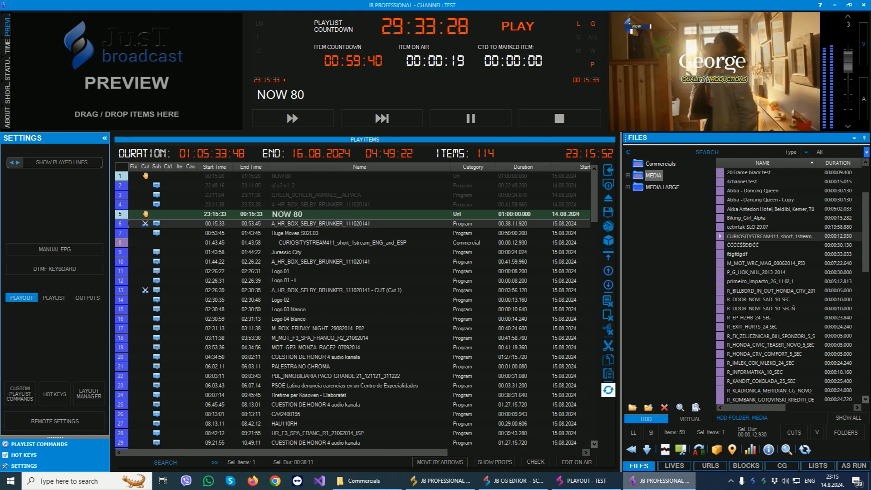
{"action": "left_click", "coordinate": [659, 481]}
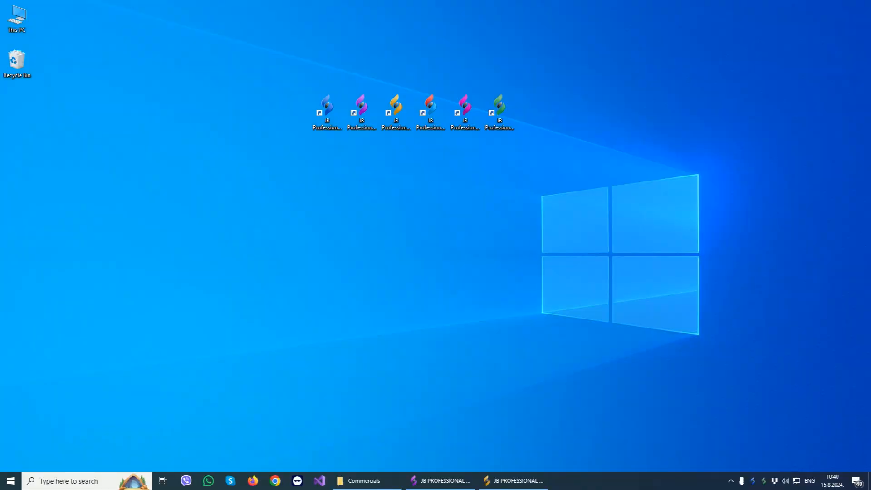
Review the tray utility's settings for Windows startup and reopening an inactive playout, and close them.
{"action": "left_click", "coordinate": [765, 484]}
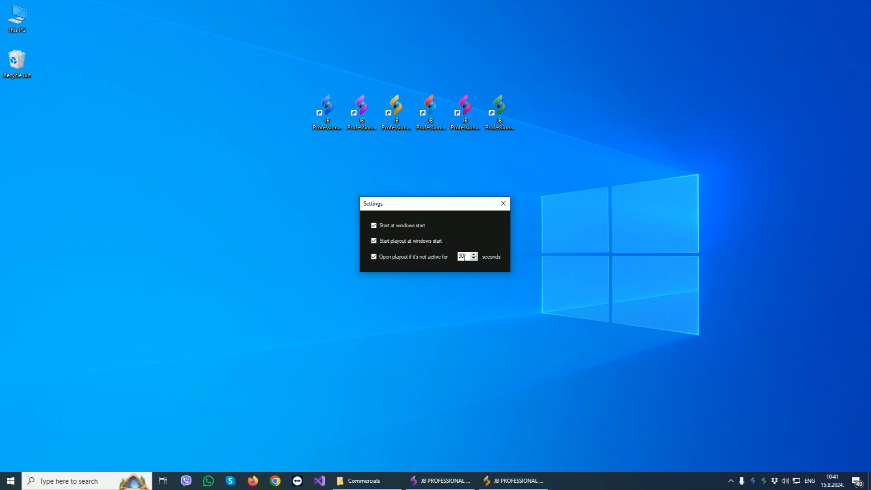
{"action": "left_click", "coordinate": [502, 203]}
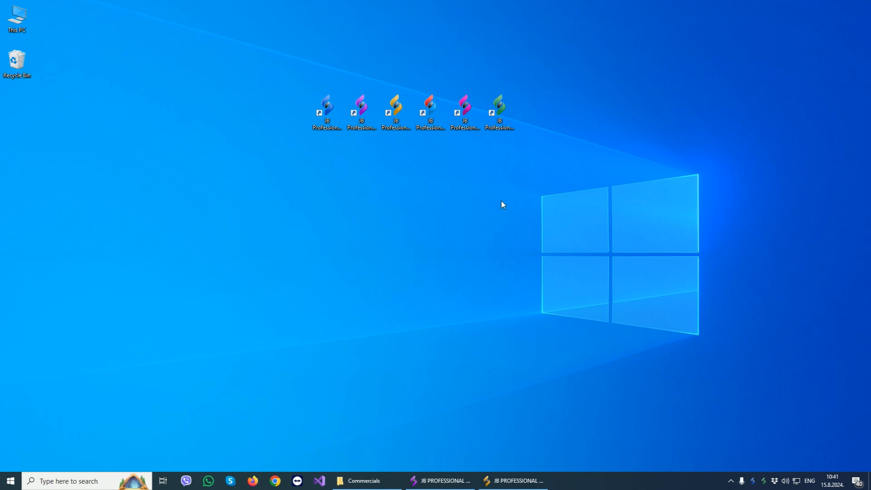